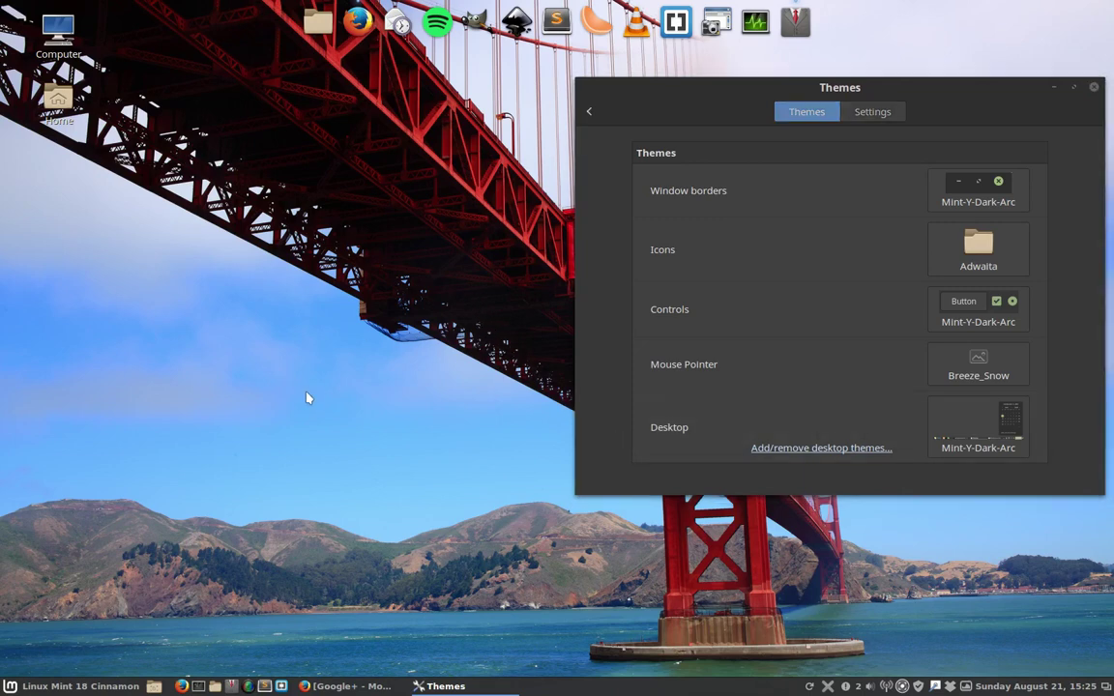
- In a new terminal, enter sudo apt-get remove '*-icon-theme-*' and trim the extra dash
{"action": "key", "text": "ctrl+alt+t"}
{"action": "type", "text": "sudo apt-get remove '*-icon-theme-*'"}
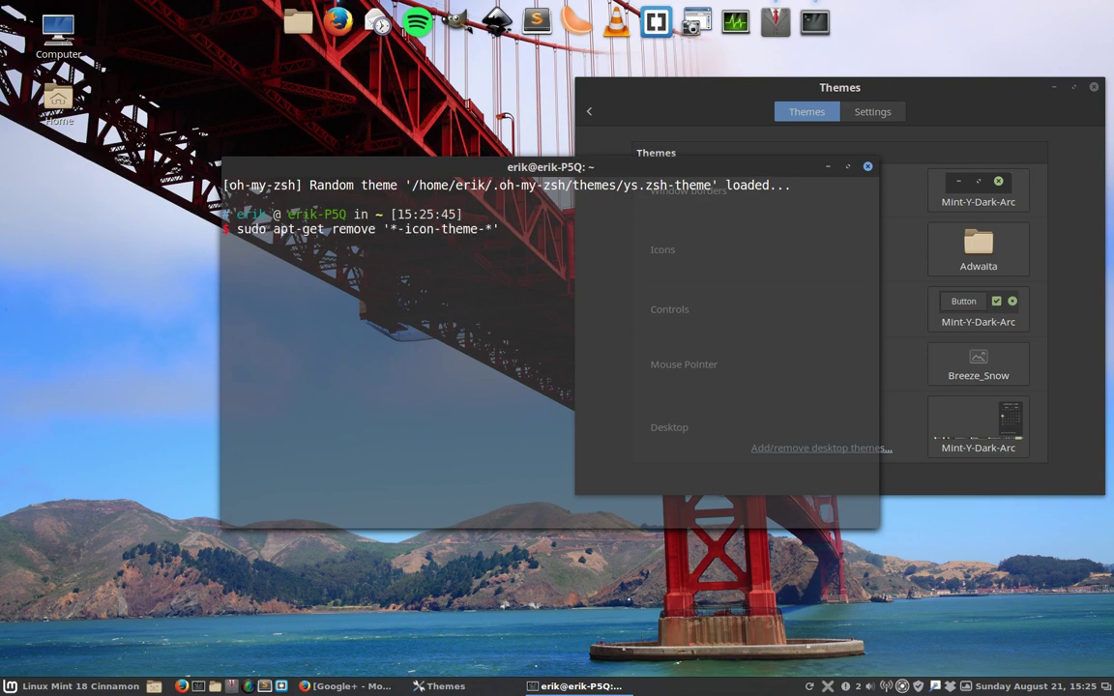
{"action": "key", "text": "Left"}
{"action": "key", "text": "Left"}
{"action": "key", "text": "Left"}
{"action": "key", "text": "BackSpace"}
{"action": "key", "text": "End"}
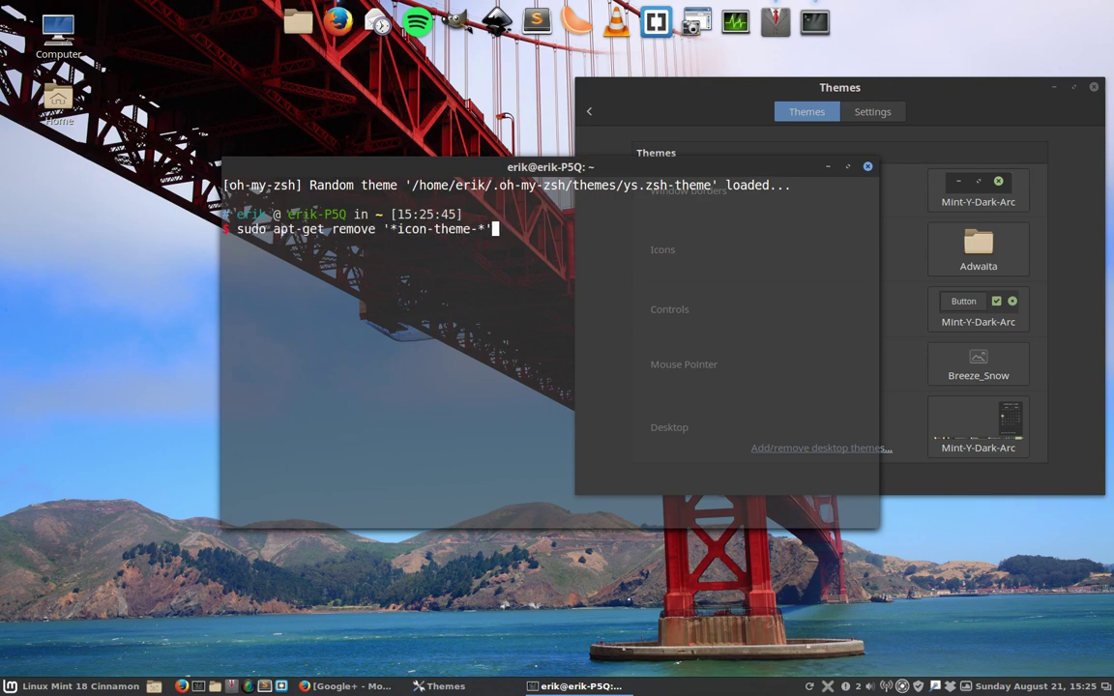
- Replace the line with screenfetch, then recall the icon-theme install command from history
{"action": "key", "text": "ctrl+u"}
{"action": "type", "text": "screenfetch"}
{"action": "key", "text": "Up"}
{"action": "key", "text": "Up"}
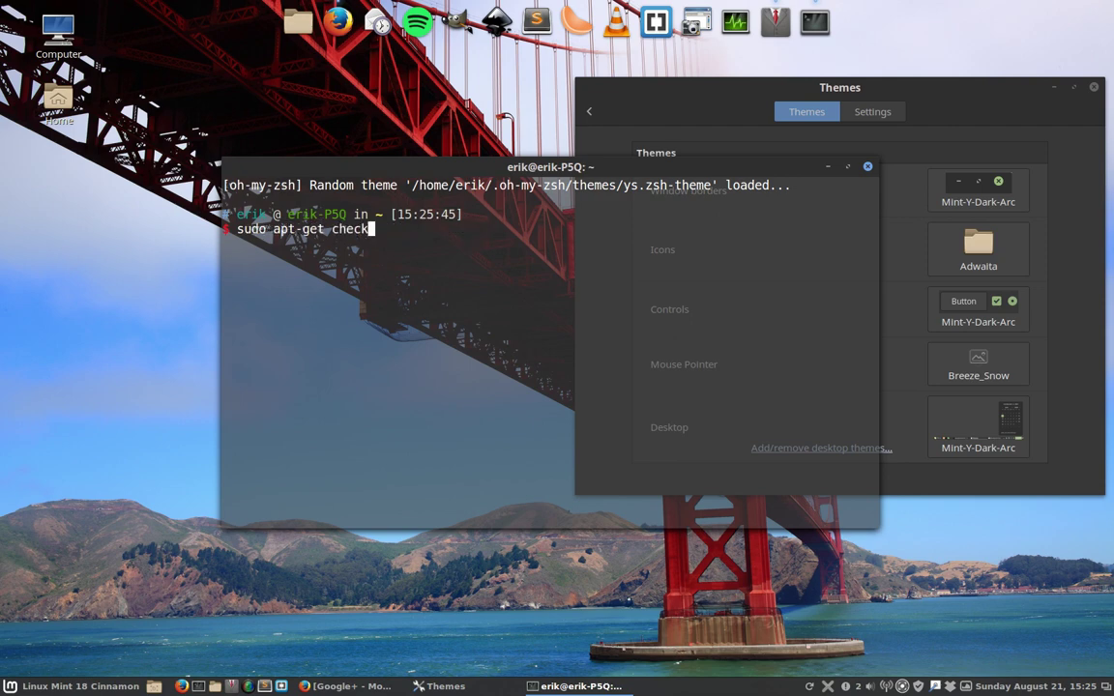
{"action": "key", "text": "Up"}
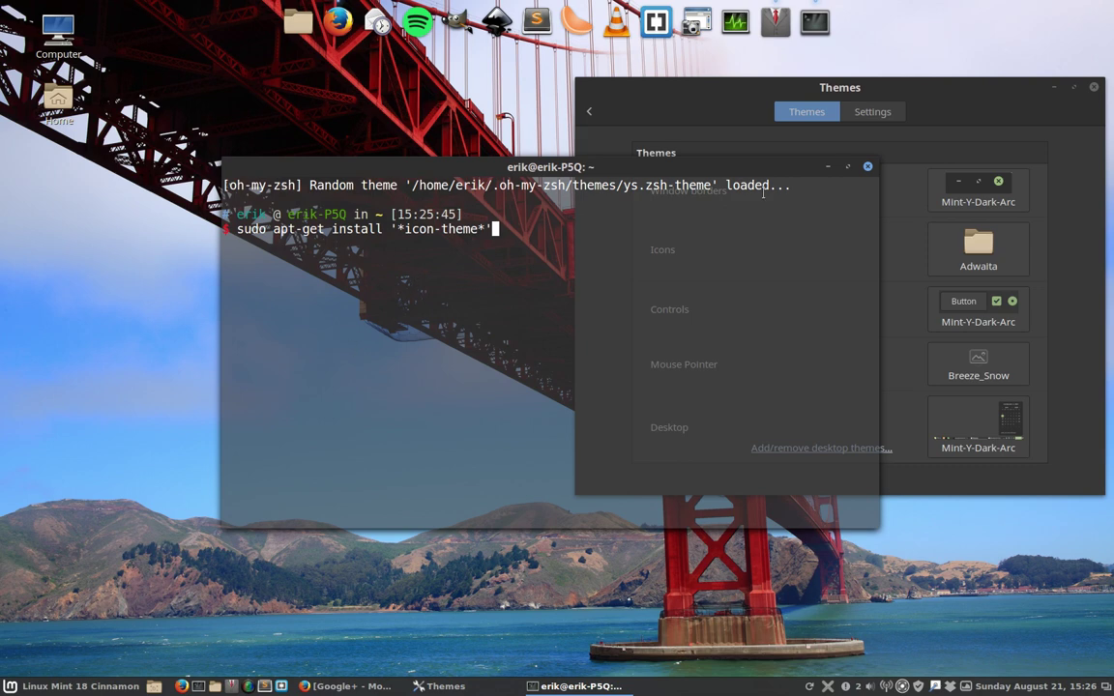
- Close the terminal and glance at the icon theme list without changing it
{"action": "left_click", "coordinate": [868, 168]}
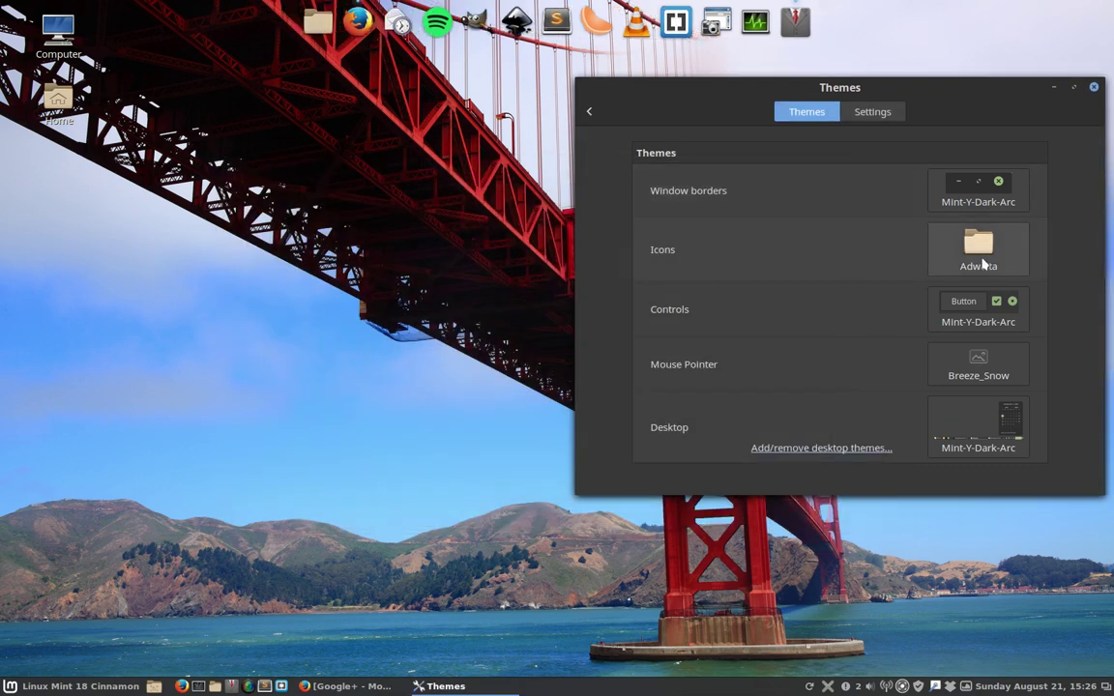
{"action": "left_click", "coordinate": [979, 256]}
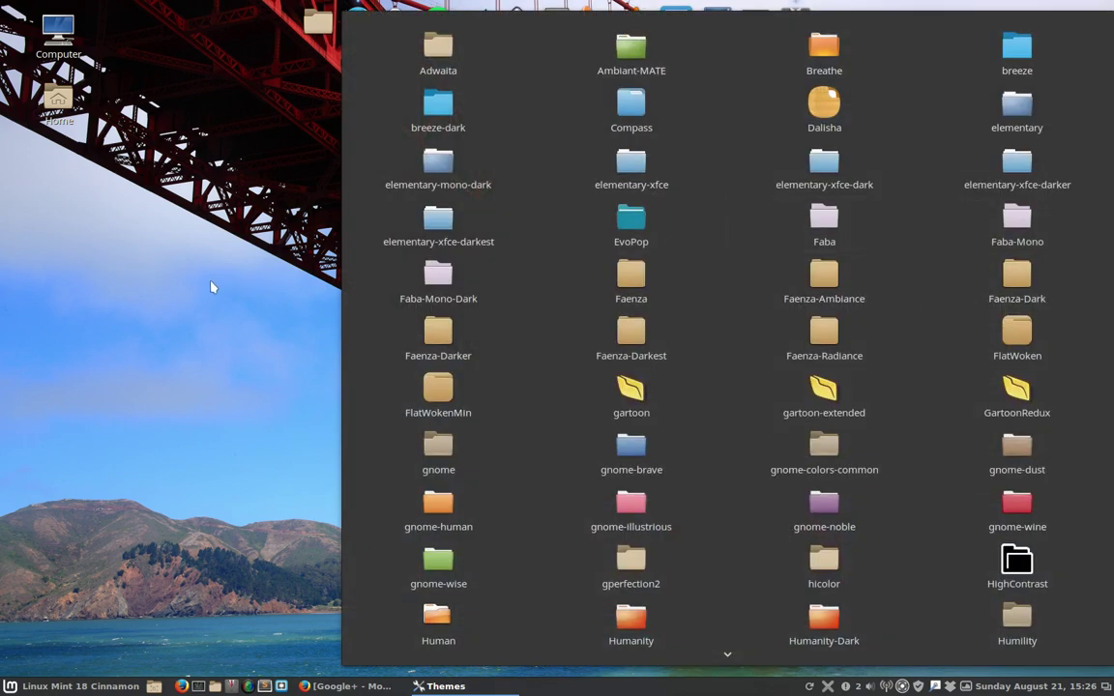
{"action": "left_click", "coordinate": [194, 261]}
- Open Home from the desktop and arrange it beside the Themes settings
{"action": "double_click", "coordinate": [58, 97]}
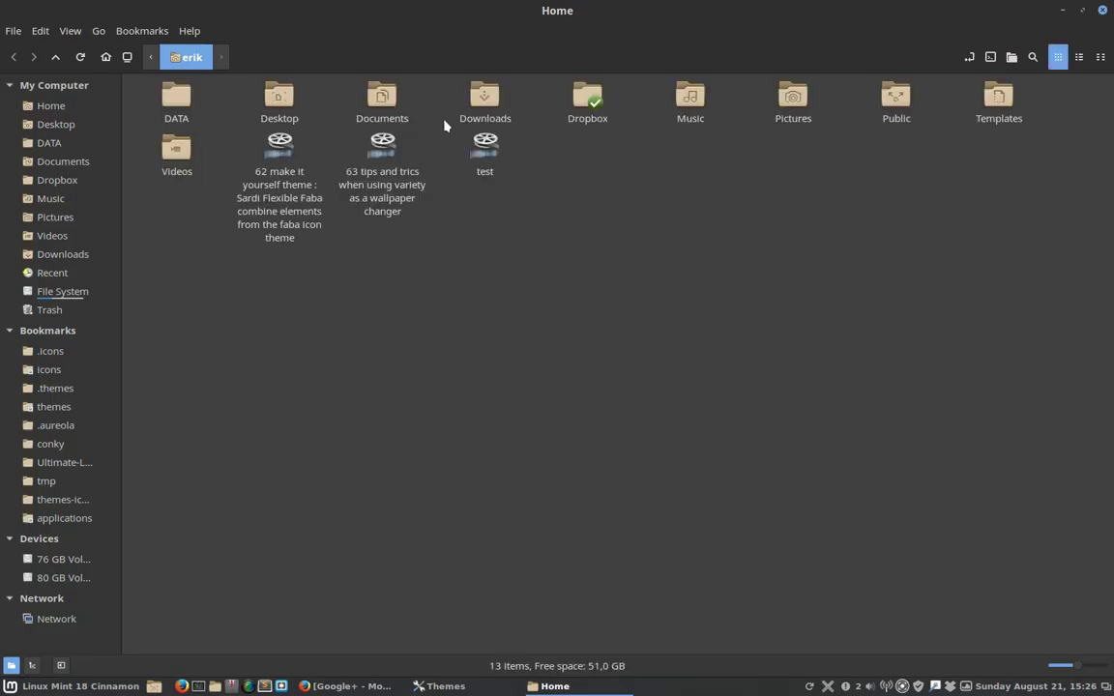
{"action": "left_click_drag", "start_coordinate": [540, 27], "coordinate": [285, 289]}
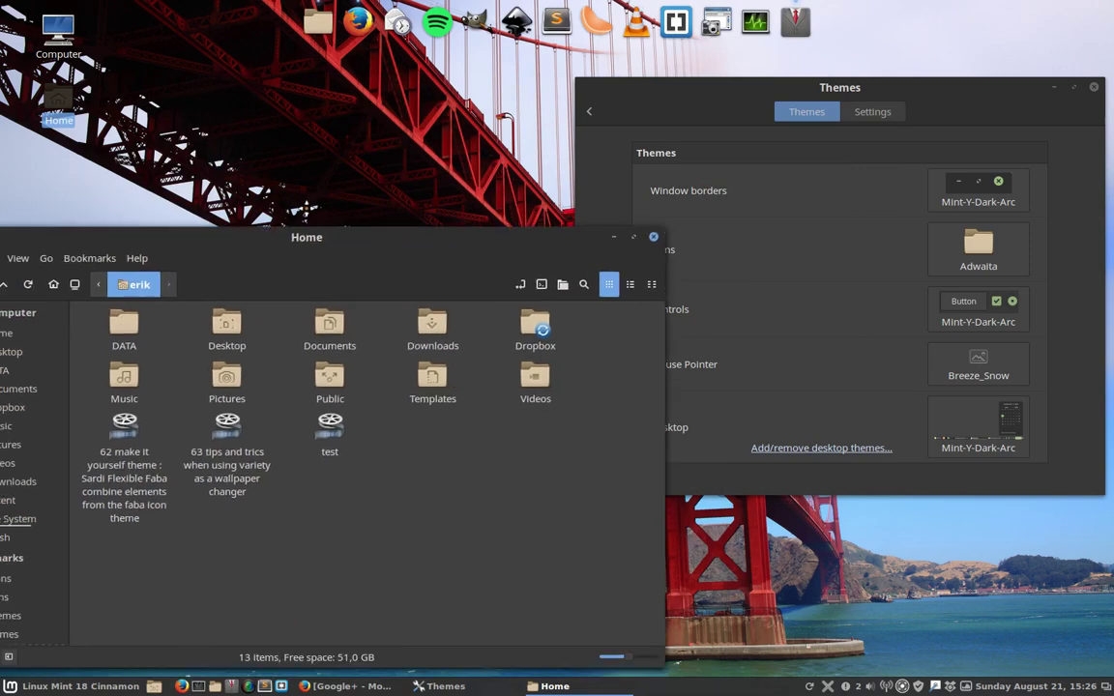
{"action": "left_click_drag", "start_coordinate": [286, 289], "coordinate": [353, 230]}
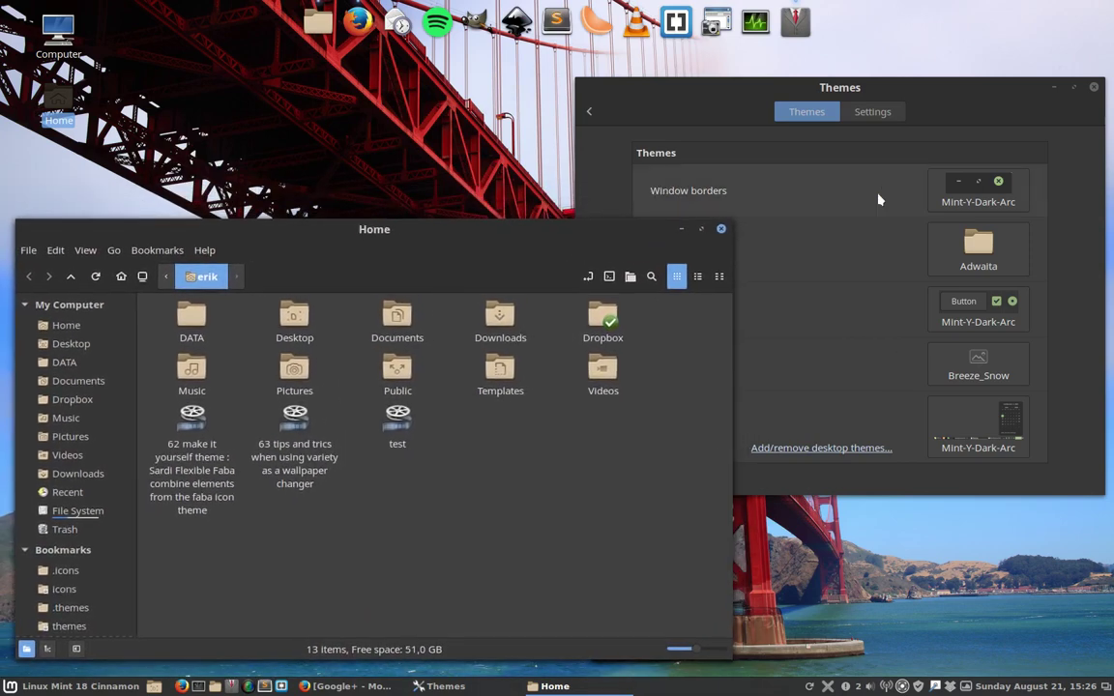
{"action": "mouse_move", "coordinate": [955, 91]}
{"action": "left_mouse_down"}
{"action": "mouse_move", "coordinate": [967, 55]}
{"action": "mouse_move", "coordinate": [933, 52]}
{"action": "left_mouse_up"}
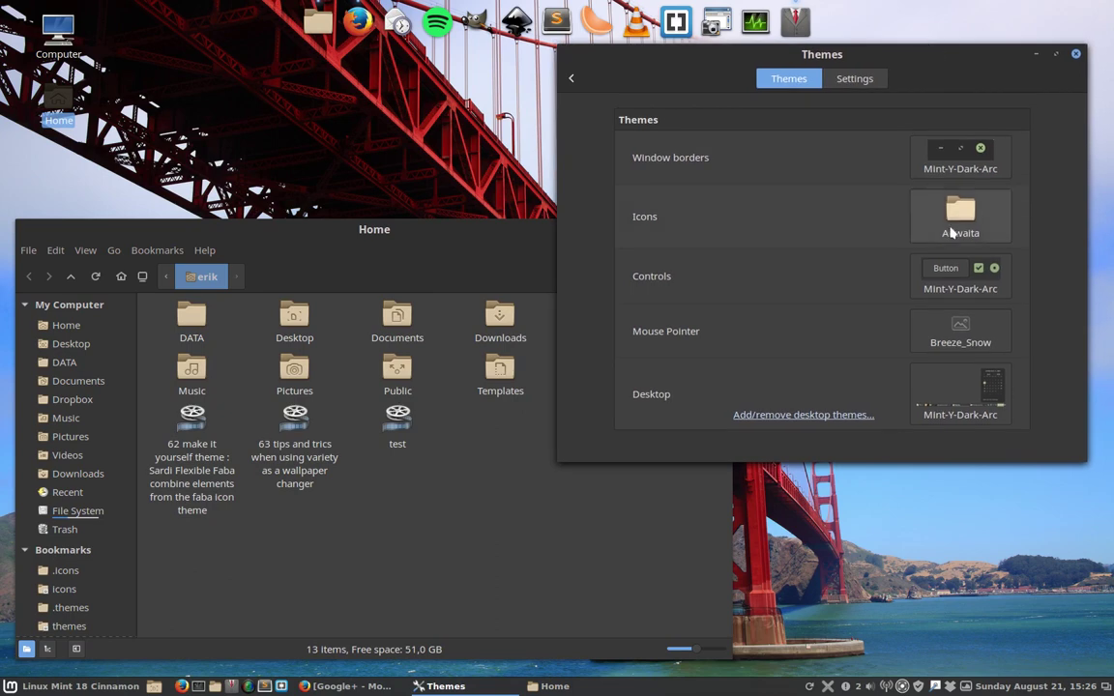
- Preview the Ambiant-MATE and Breathe icon themes on the Home window
{"action": "left_click", "coordinate": [961, 217]}
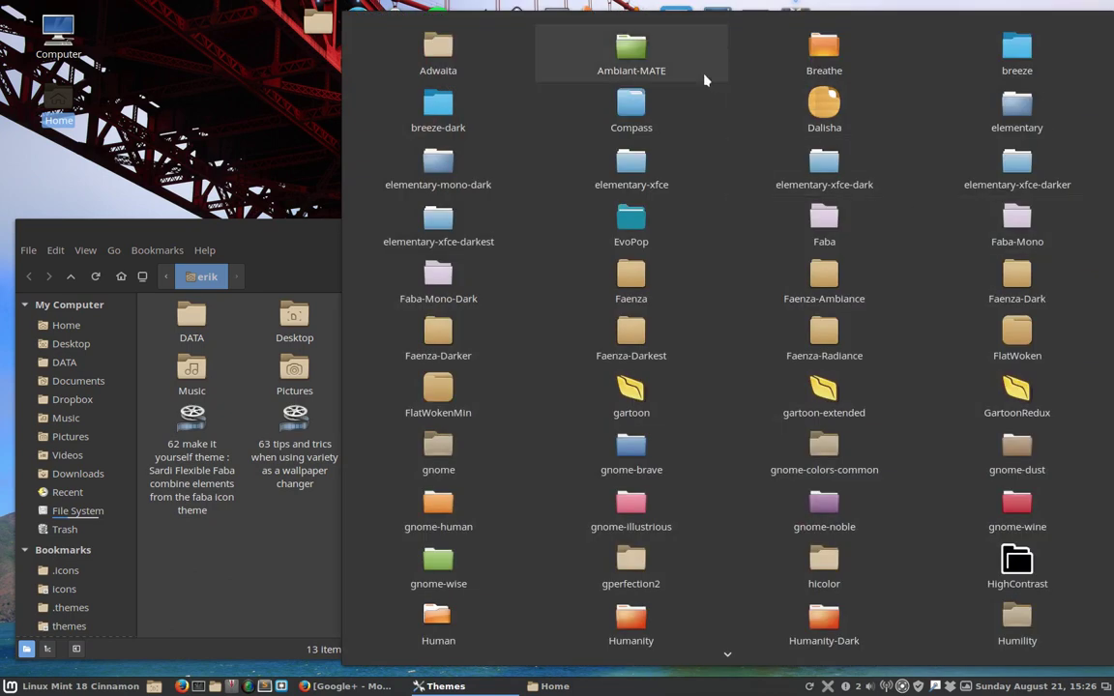
{"action": "left_click", "coordinate": [631, 58]}
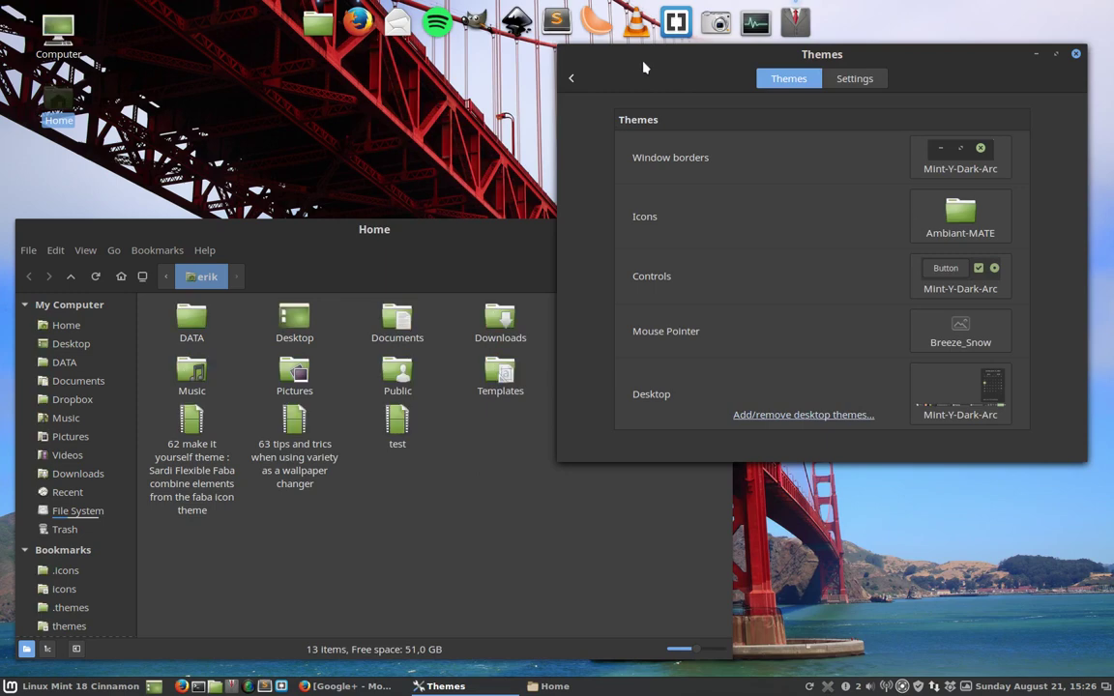
{"action": "left_click_drag", "start_coordinate": [669, 67], "coordinate": [696, 70]}
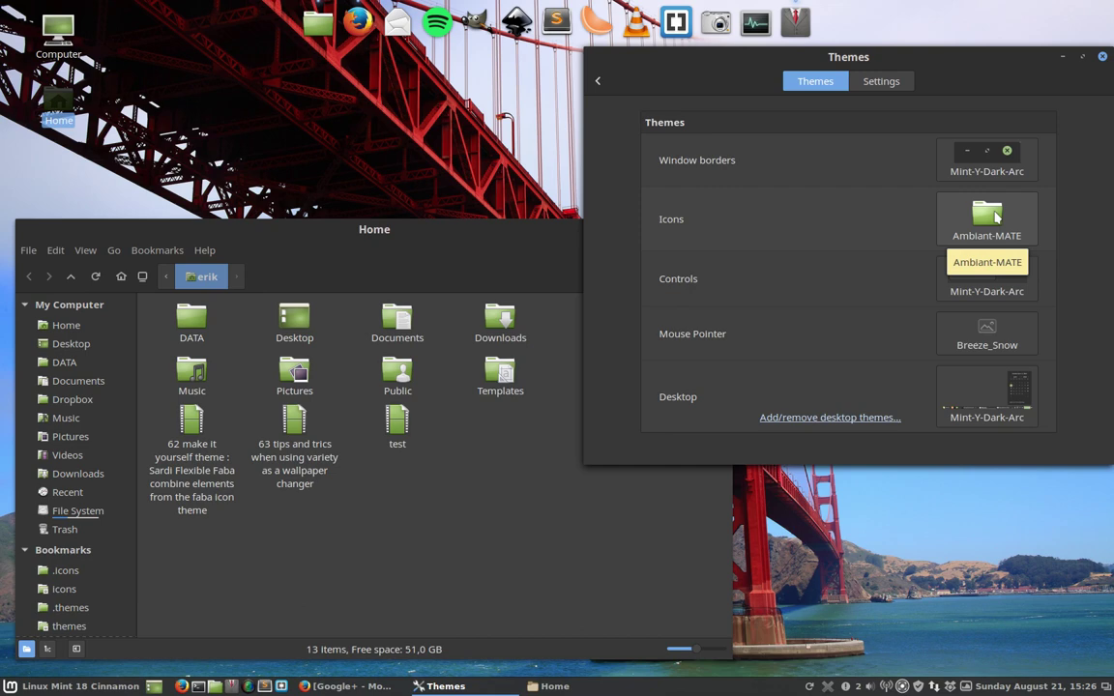
{"action": "left_click", "coordinate": [996, 217]}
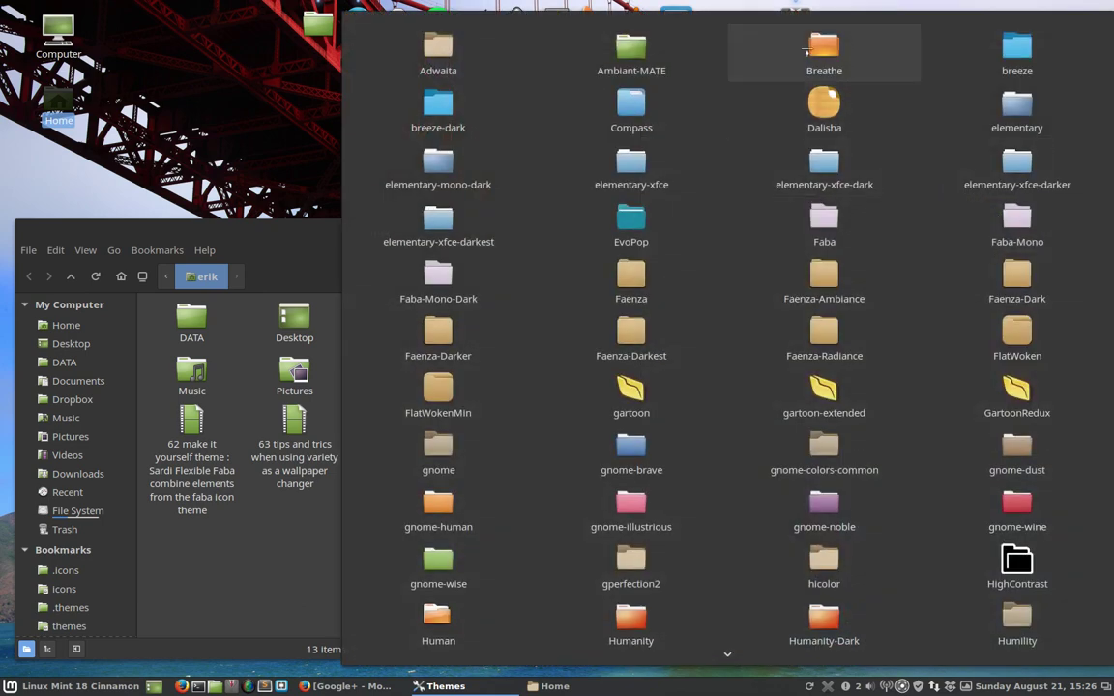
{"action": "left_click", "coordinate": [809, 55]}
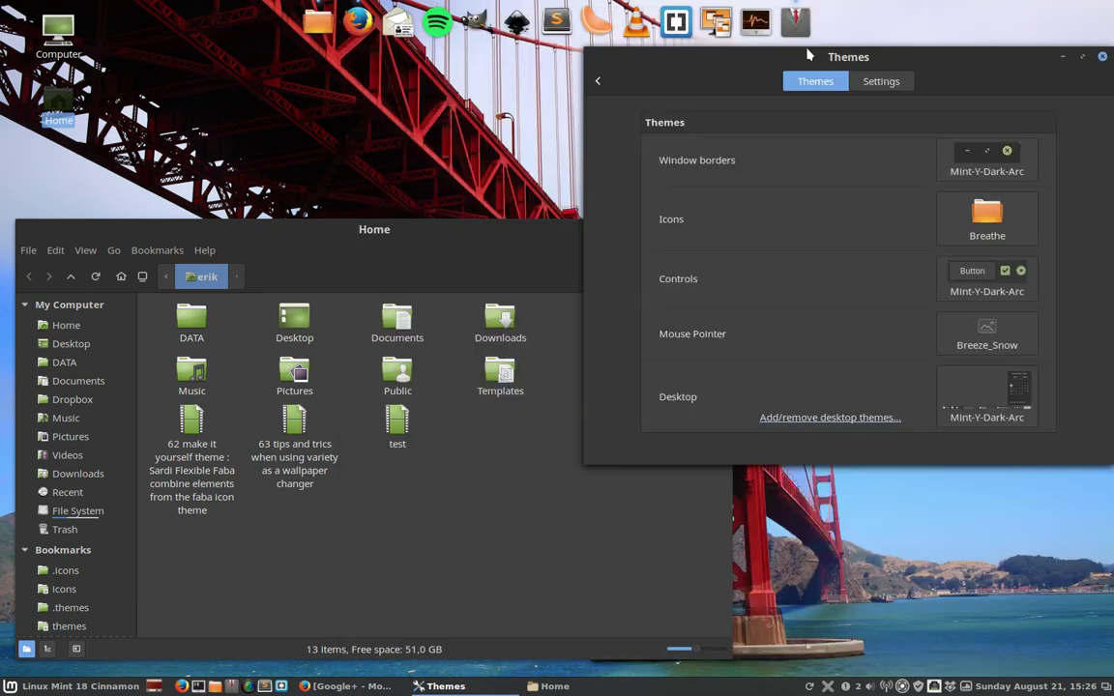
{"action": "left_click", "coordinate": [504, 249]}
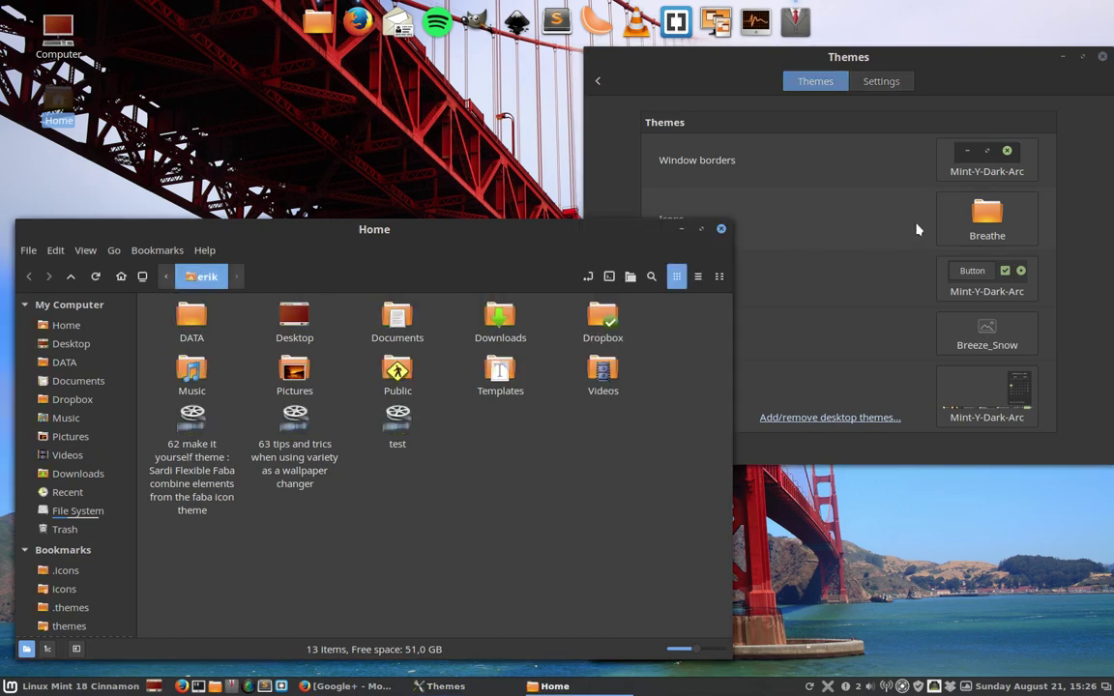
- Apply the breeze icon theme, then breeze-dark
{"action": "left_click", "coordinate": [997, 221]}
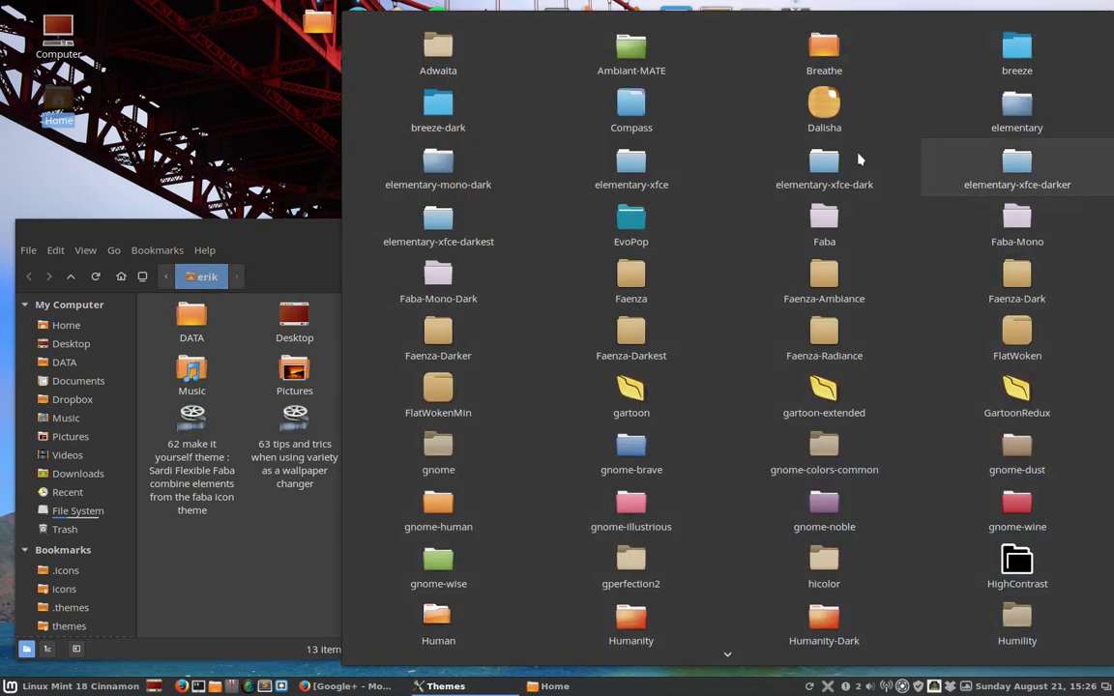
{"action": "left_click", "coordinate": [1015, 54]}
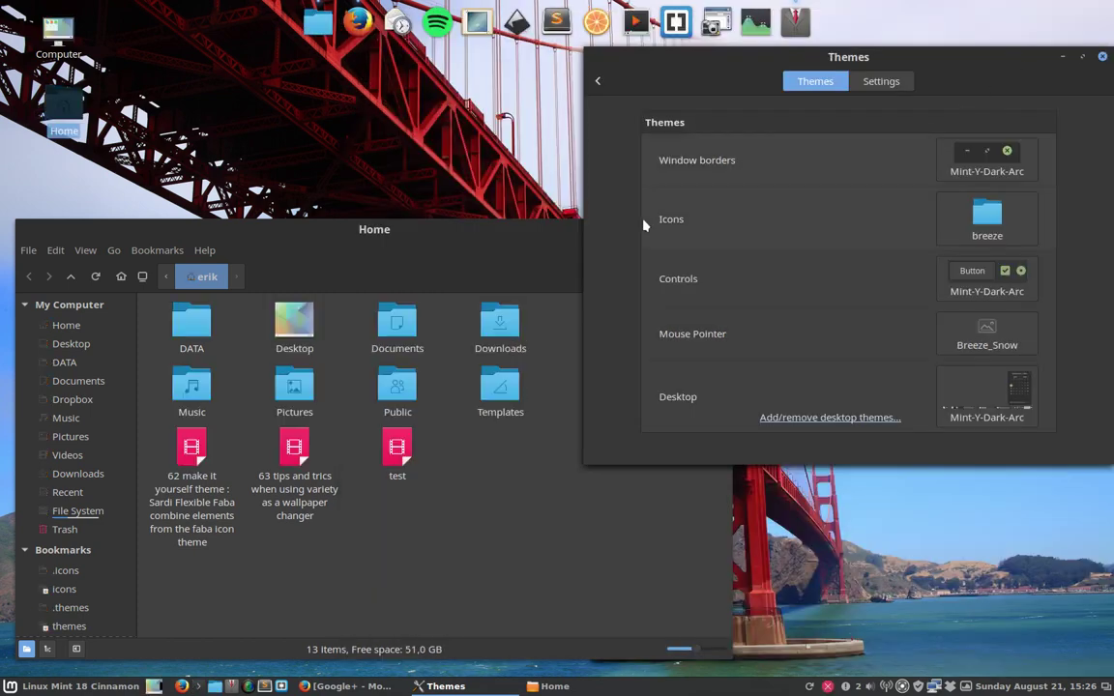
{"action": "left_click", "coordinate": [541, 238]}
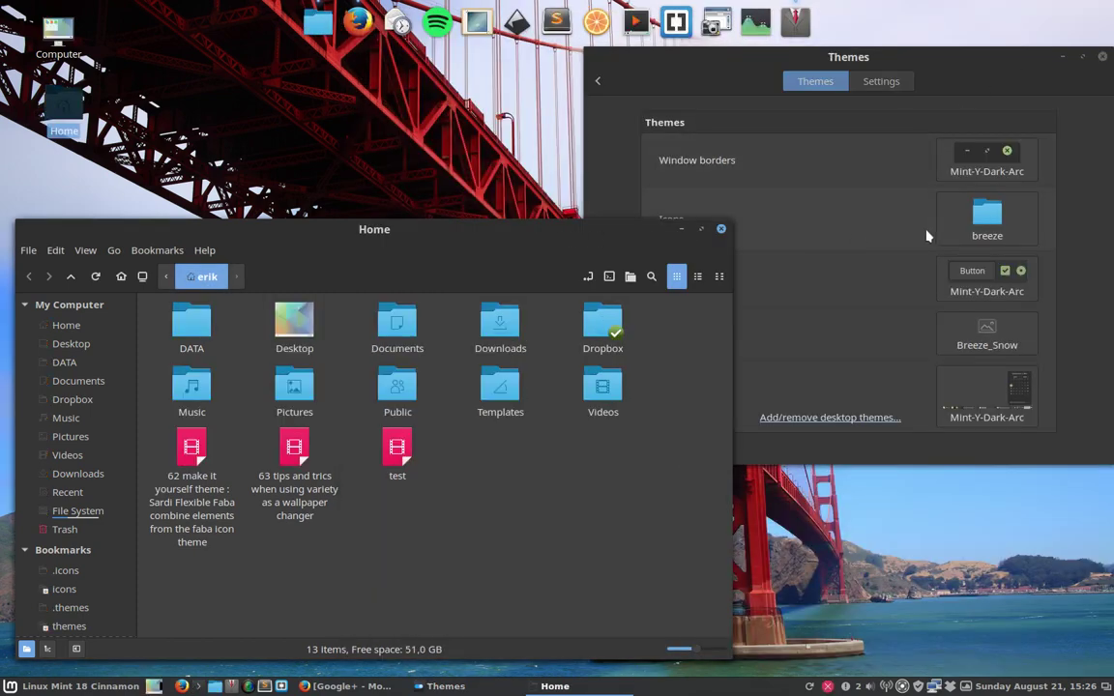
{"action": "left_click", "coordinate": [988, 221]}
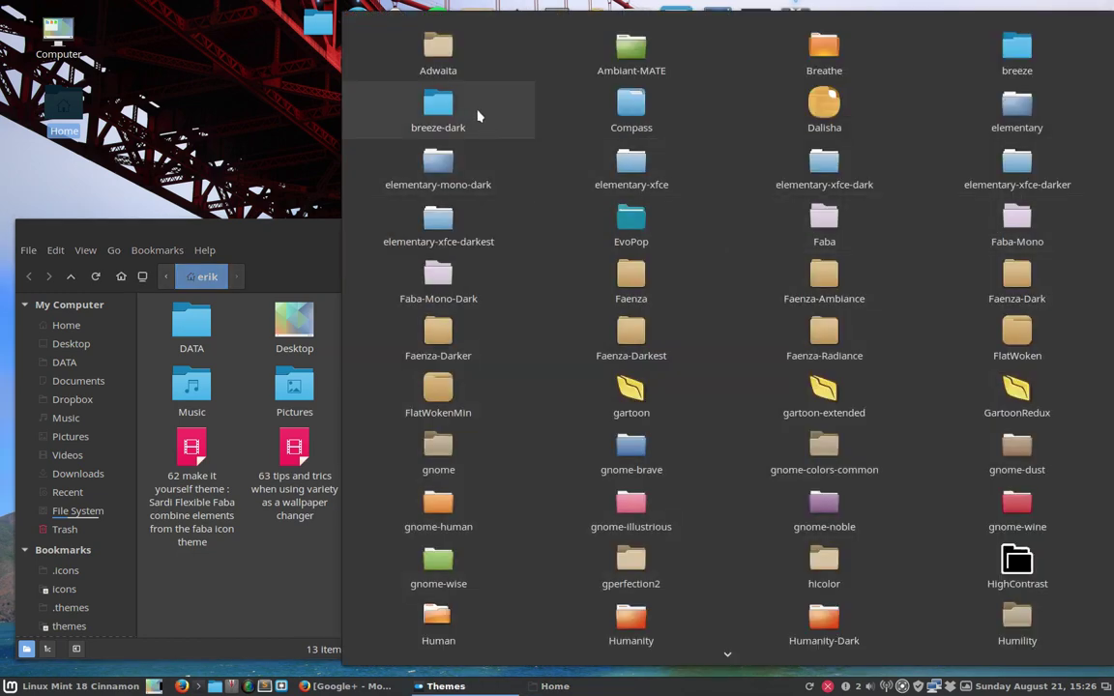
{"action": "left_click", "coordinate": [435, 111]}
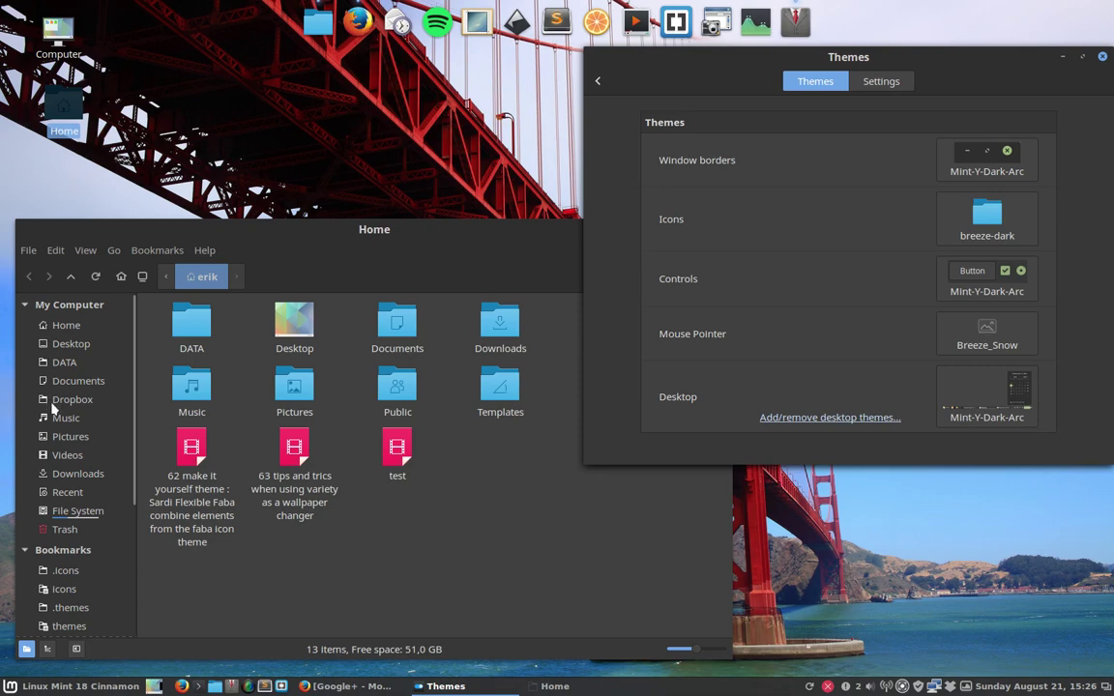
- Try Compass, then apply Dalisha and bring up the icon theme grid again
{"action": "left_click", "coordinate": [992, 222]}
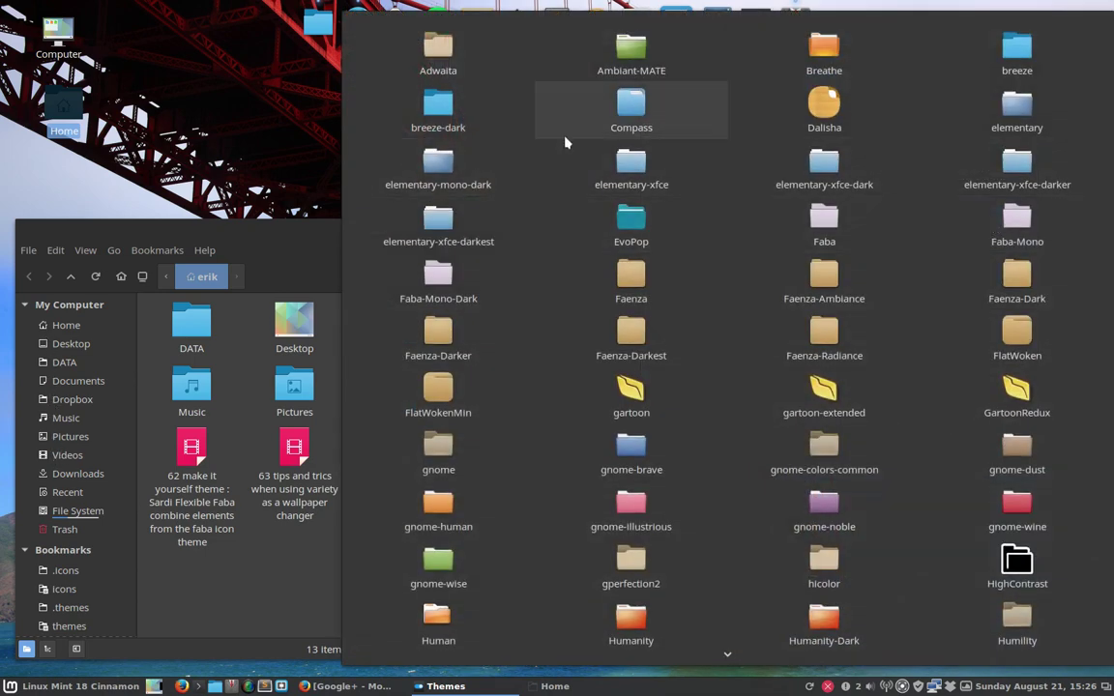
{"action": "left_click", "coordinate": [634, 106]}
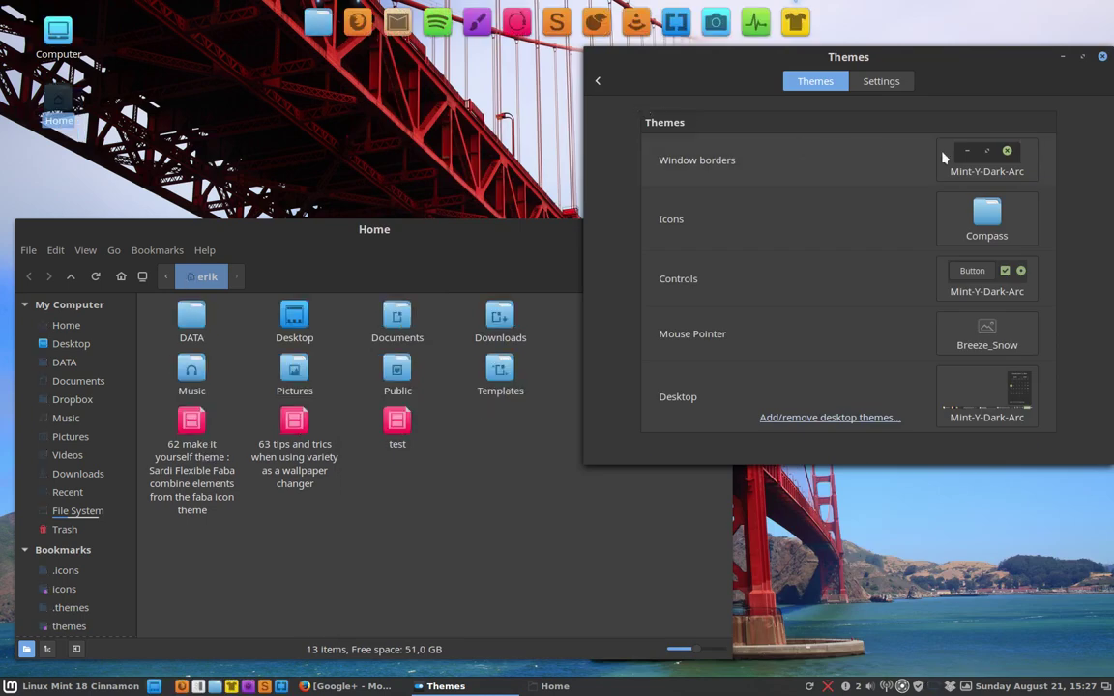
{"action": "left_click", "coordinate": [986, 218]}
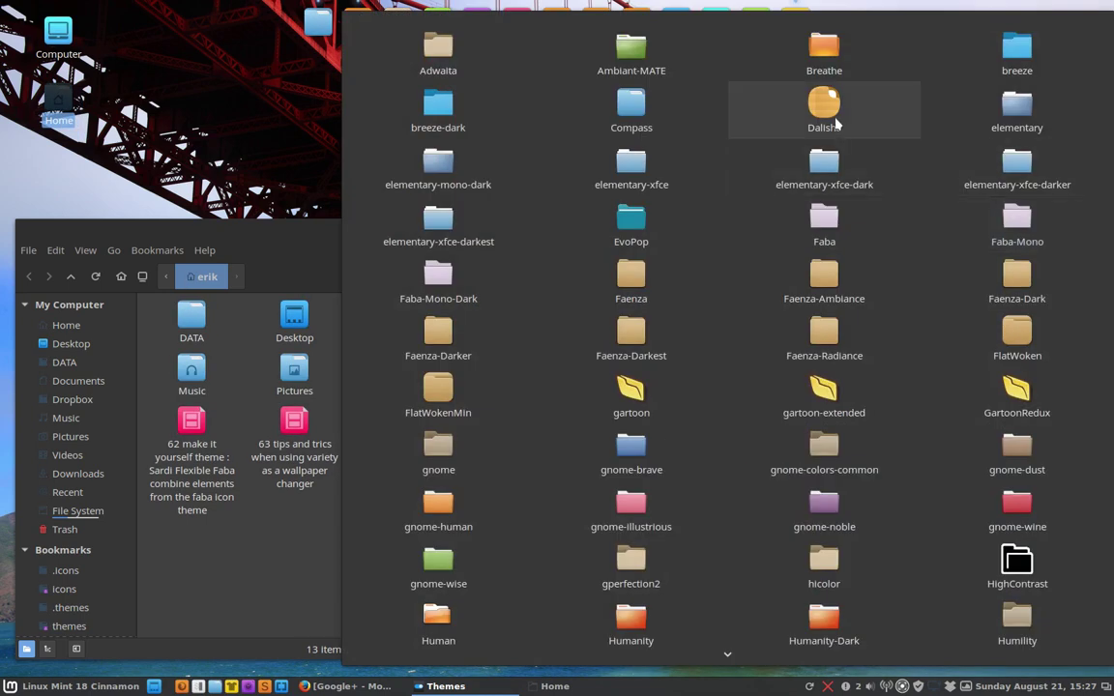
{"action": "left_click", "coordinate": [824, 115]}
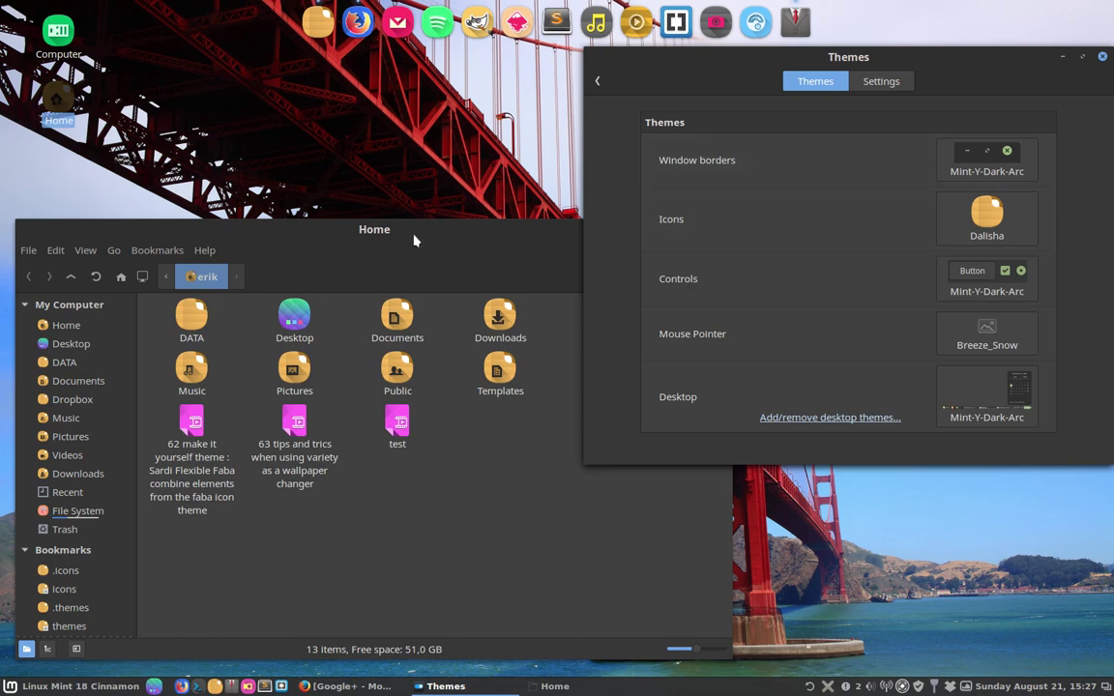
{"action": "left_click", "coordinate": [991, 220]}
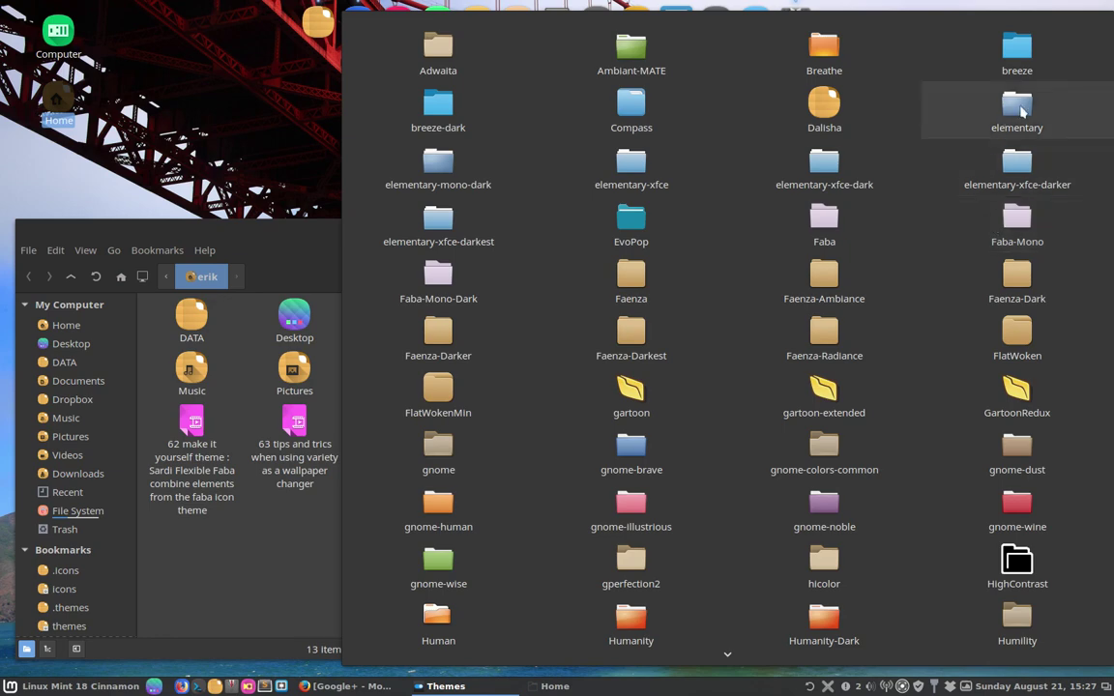
- Try the elementary, elementary-mono-dark and elementary-xfce icon themes
{"action": "left_click", "coordinate": [1020, 109]}
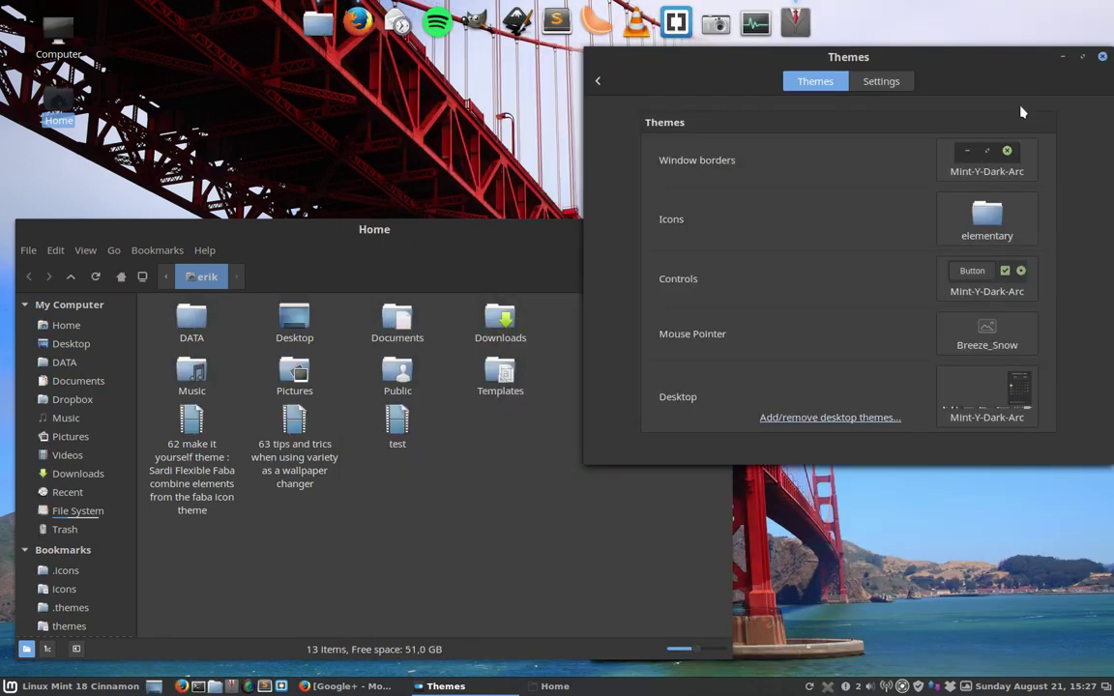
{"action": "left_click", "coordinate": [996, 226]}
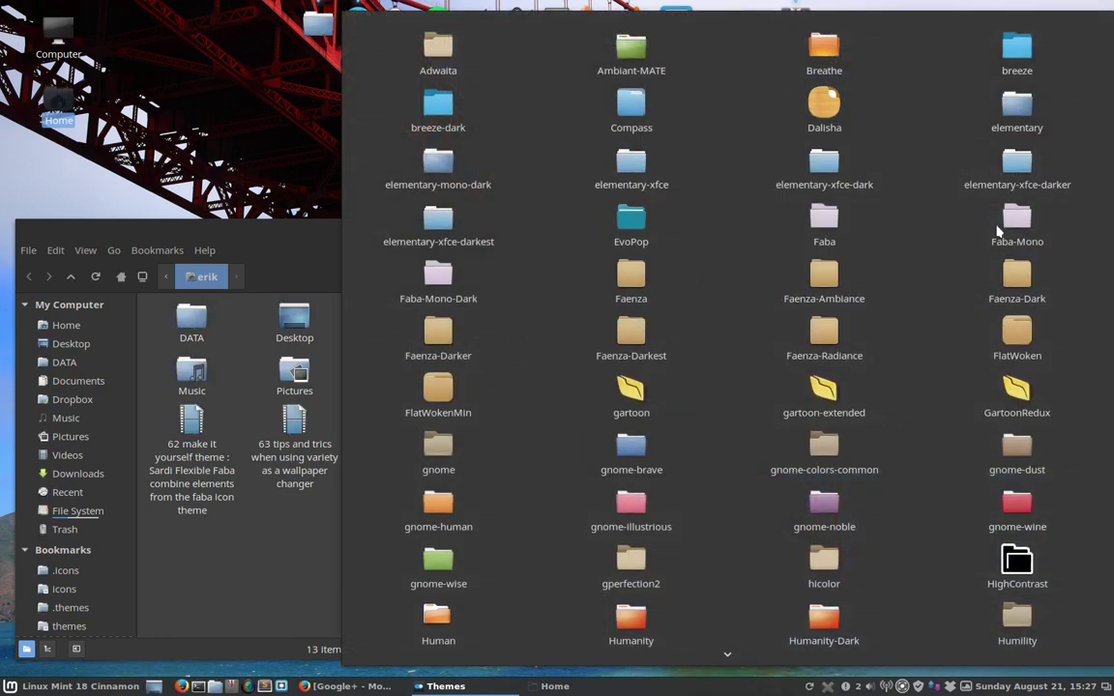
{"action": "left_click", "coordinate": [440, 174]}
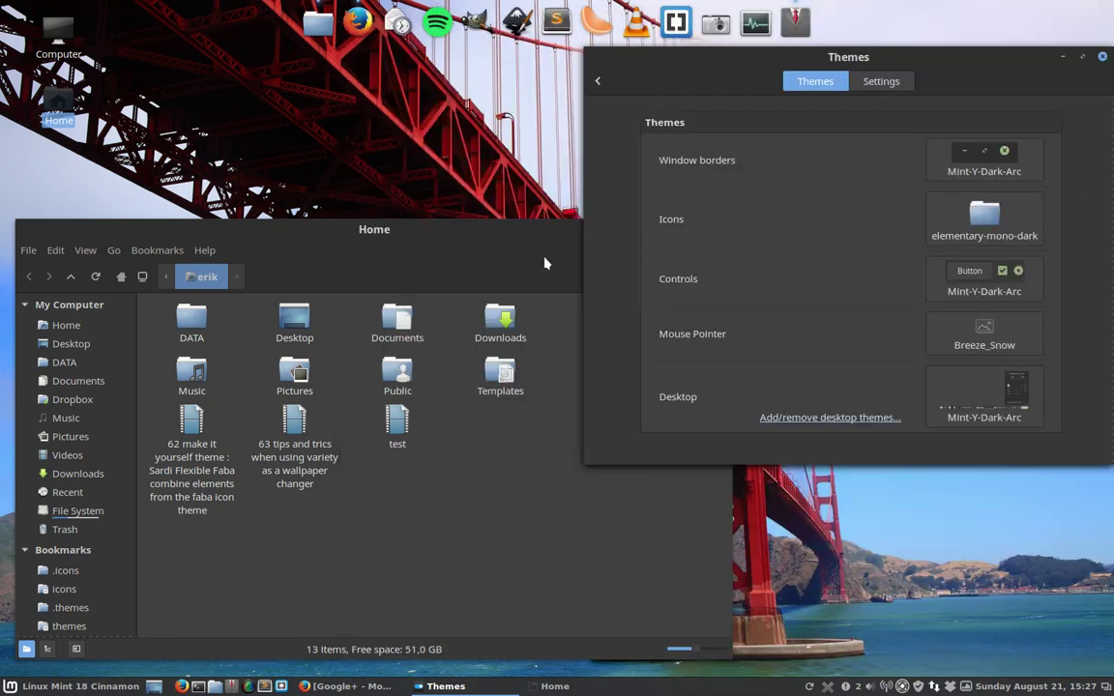
{"action": "left_click", "coordinate": [995, 222]}
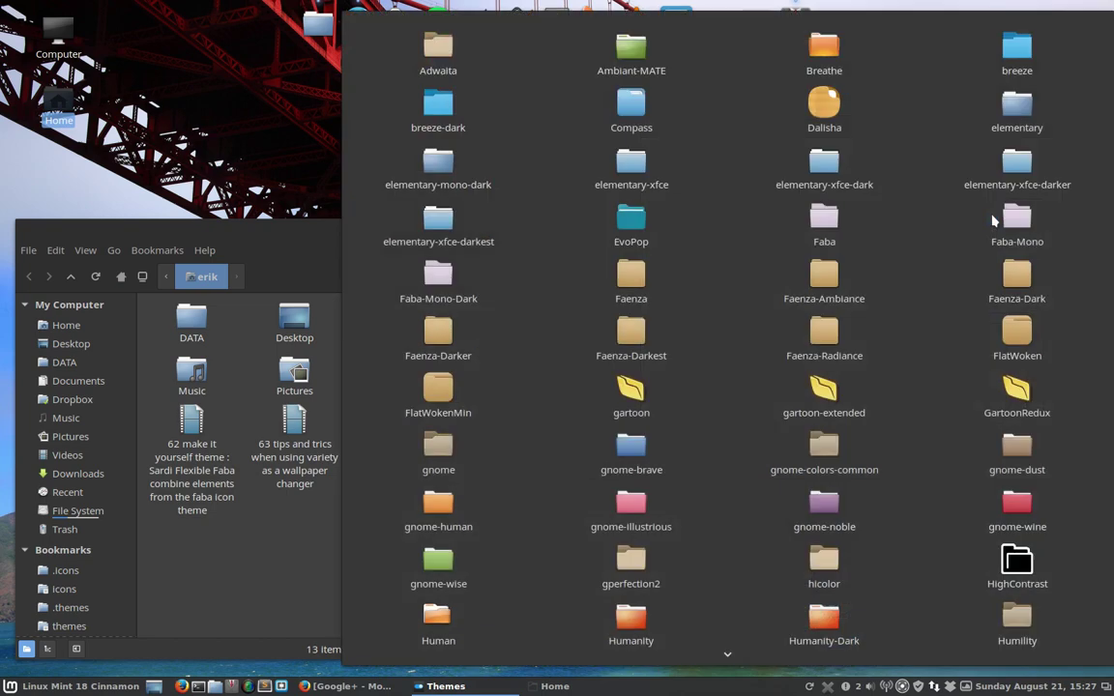
{"action": "left_click", "coordinate": [633, 169]}
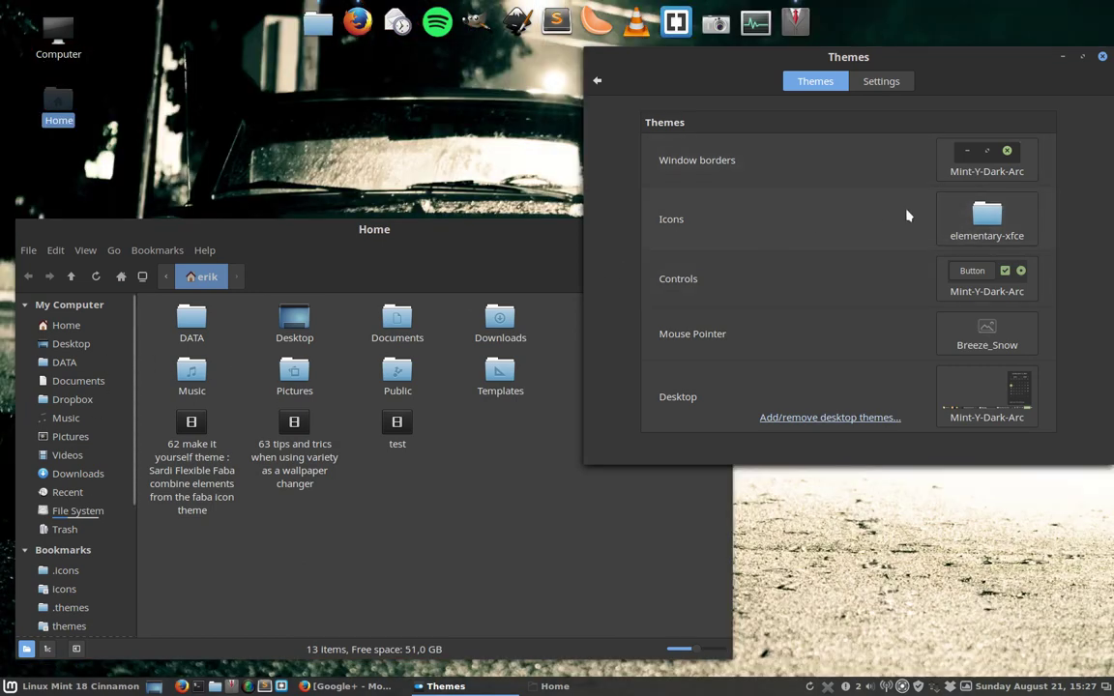
- Try elementary-xfce-dark, elementary-xfce-darker and elementary-xfce-darkest in turn
{"action": "left_click", "coordinate": [975, 214]}
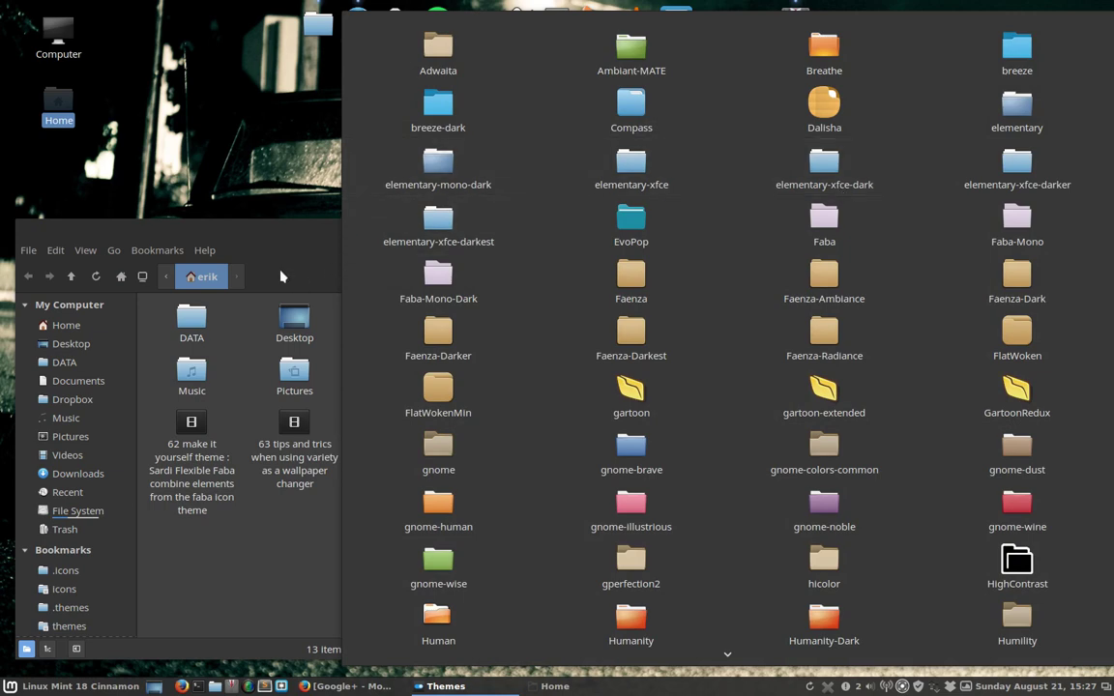
{"action": "left_click", "coordinate": [258, 249]}
{"action": "left_click", "coordinate": [980, 218]}
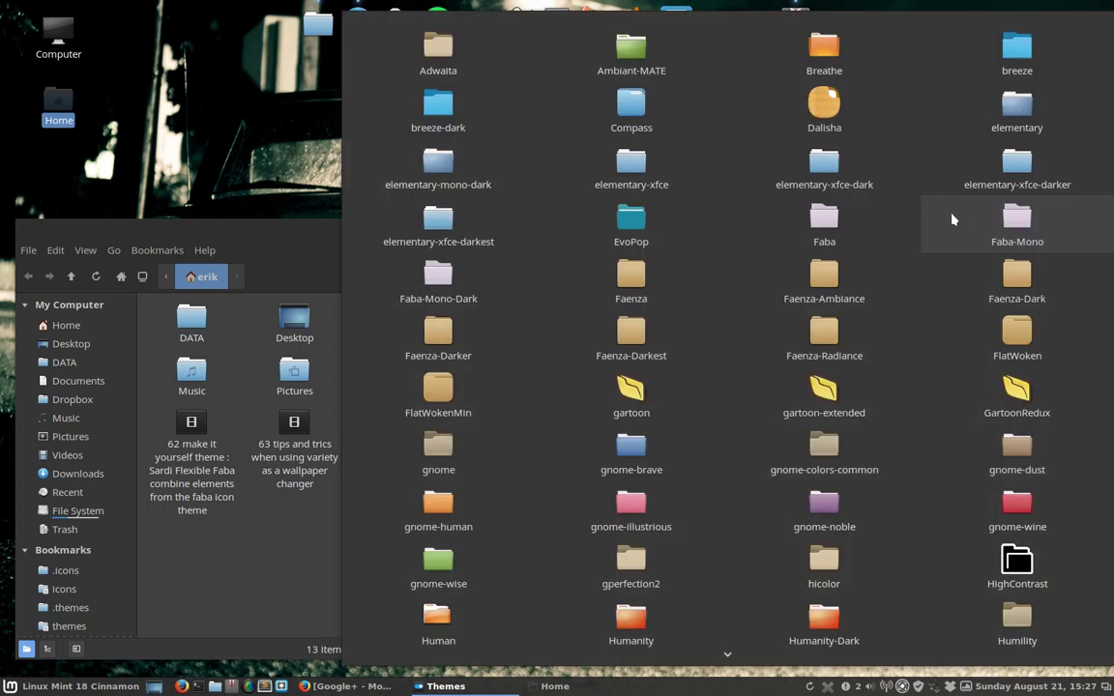
{"action": "left_click", "coordinate": [823, 171]}
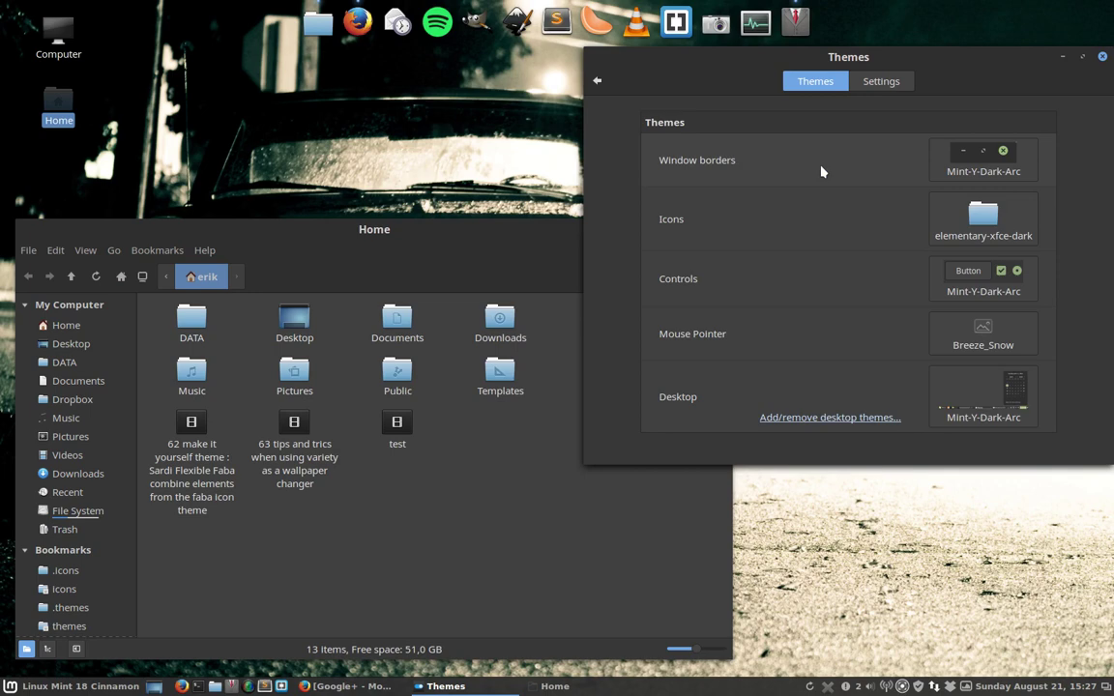
{"action": "left_click", "coordinate": [979, 215]}
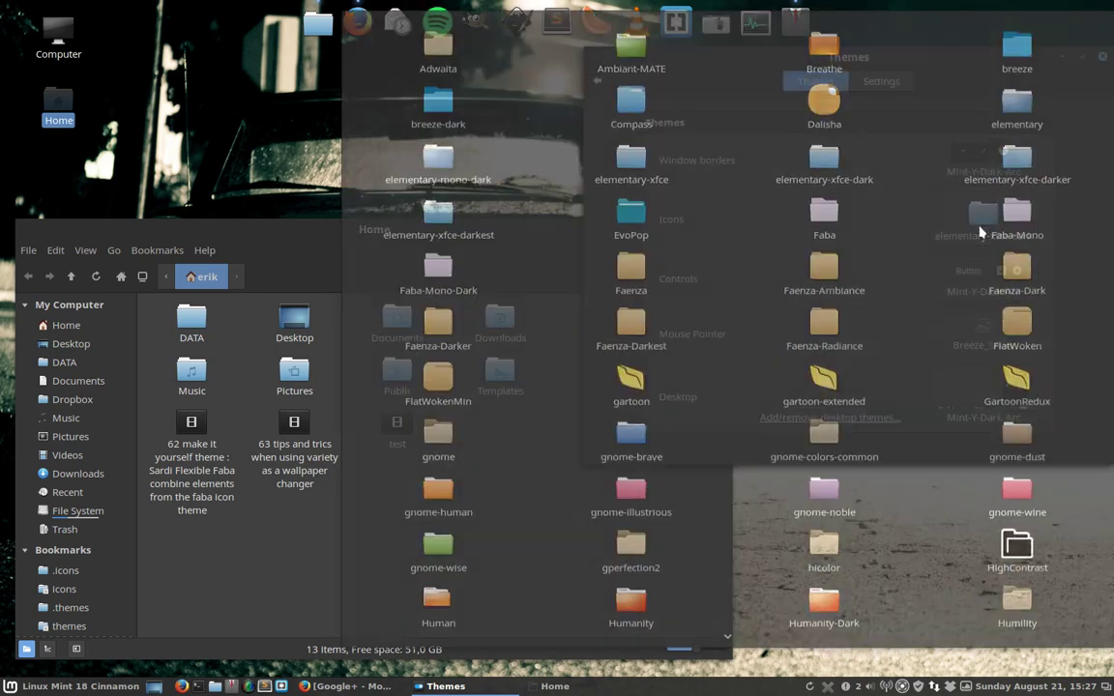
{"action": "left_click", "coordinate": [1014, 172]}
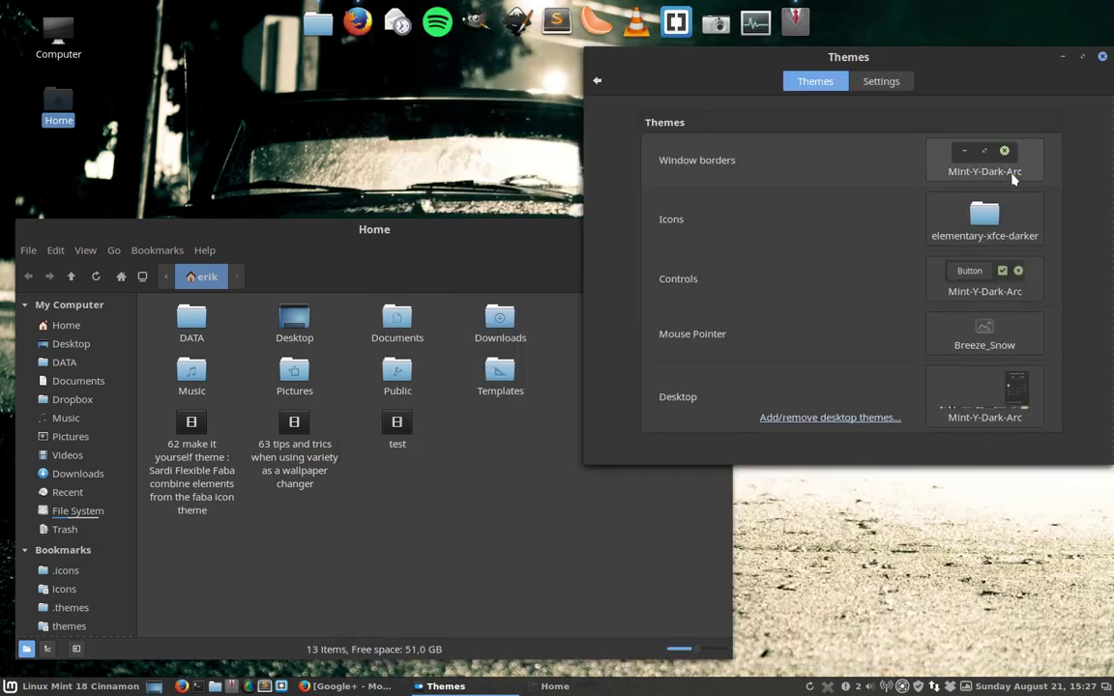
{"action": "left_click", "coordinate": [977, 217]}
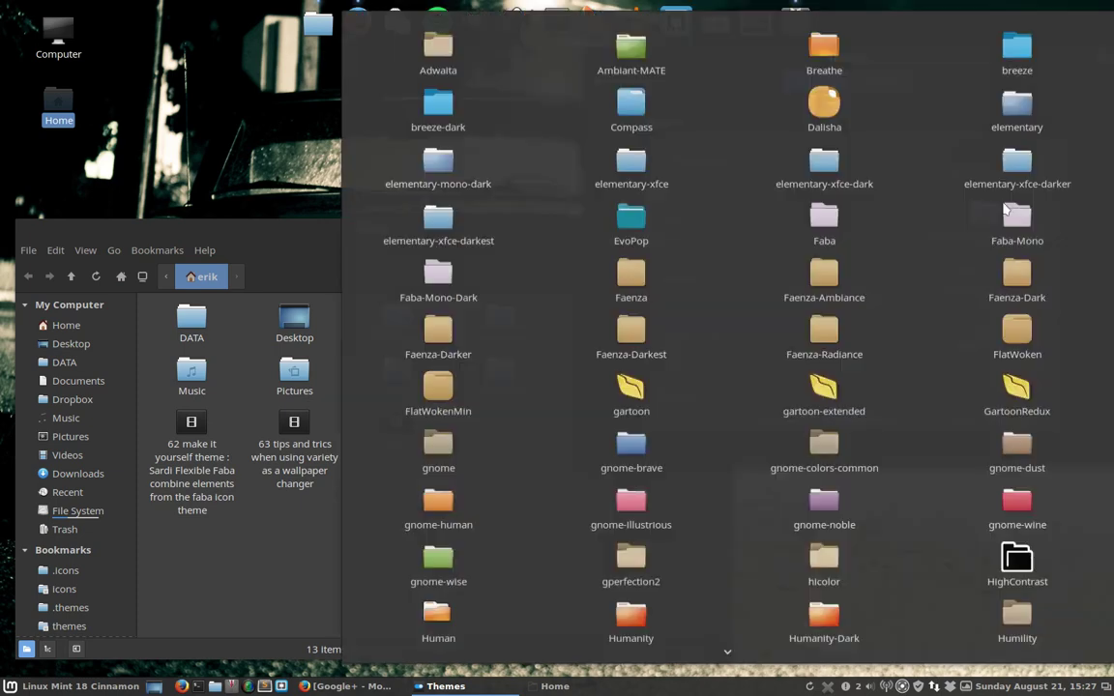
{"action": "left_click", "coordinate": [486, 221]}
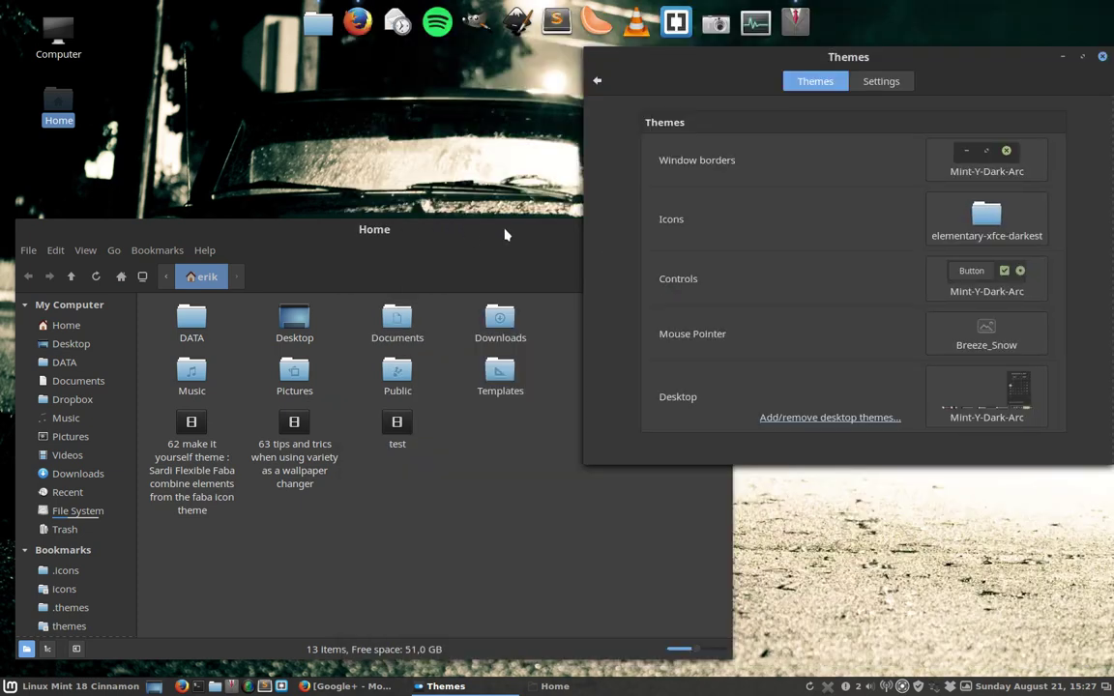
- Try EvoPop, Faba and Faba-Mono, ending on Faba-Mono-Dark
{"action": "left_click", "coordinate": [997, 219]}
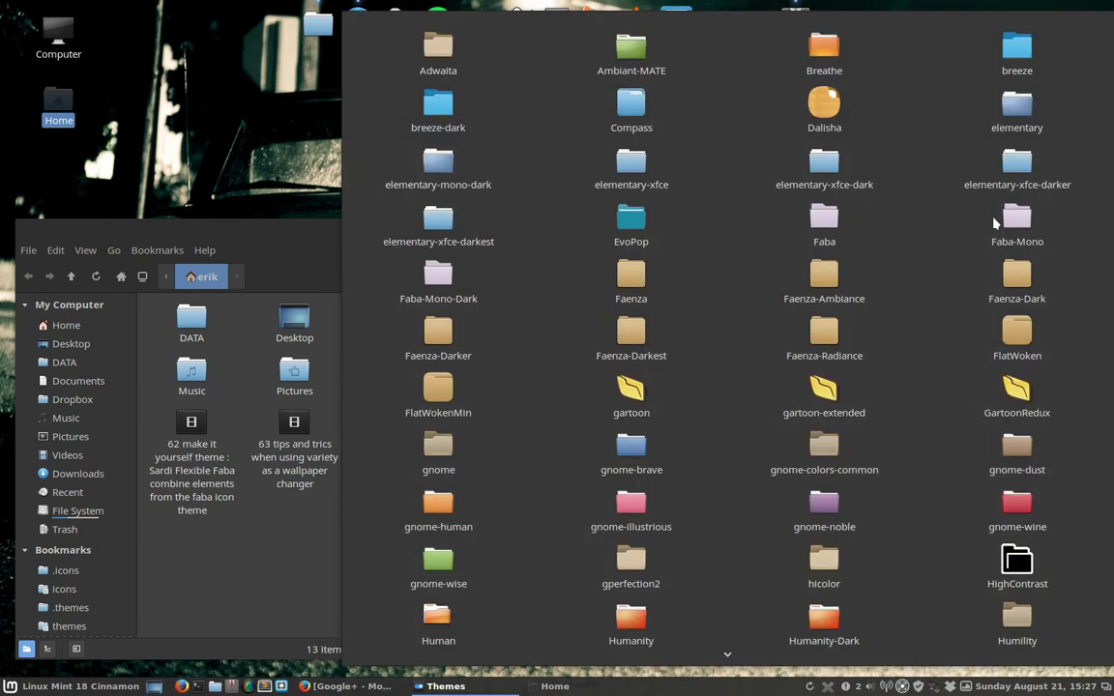
{"action": "left_click", "coordinate": [611, 236]}
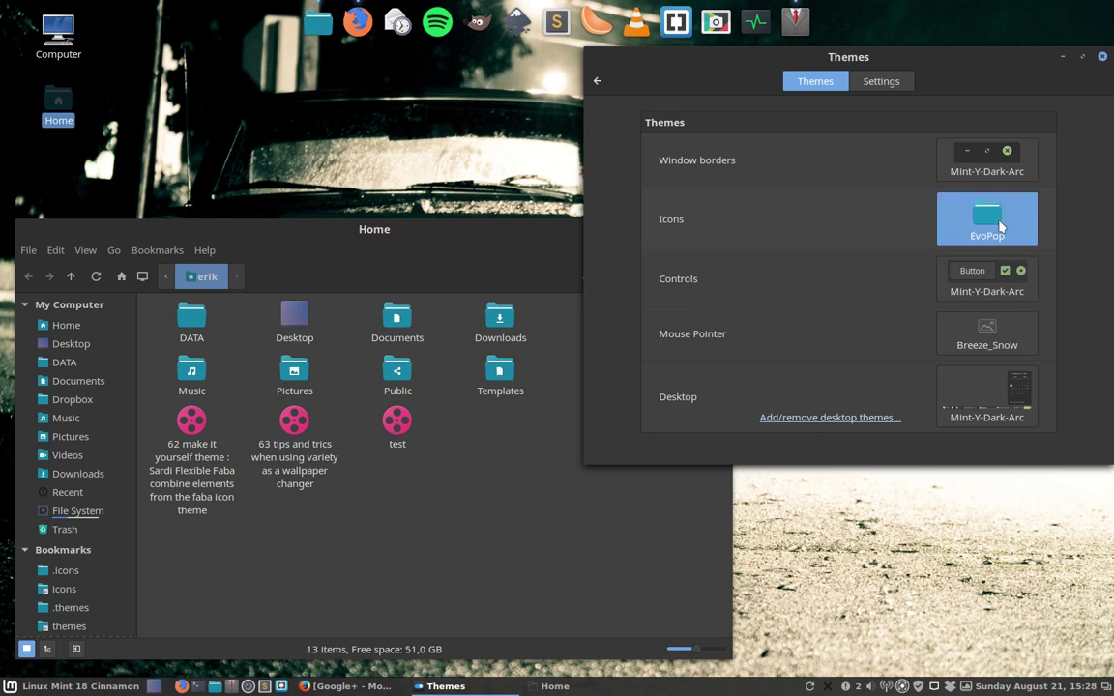
{"action": "left_click", "coordinate": [997, 221]}
{"action": "left_click", "coordinate": [824, 221]}
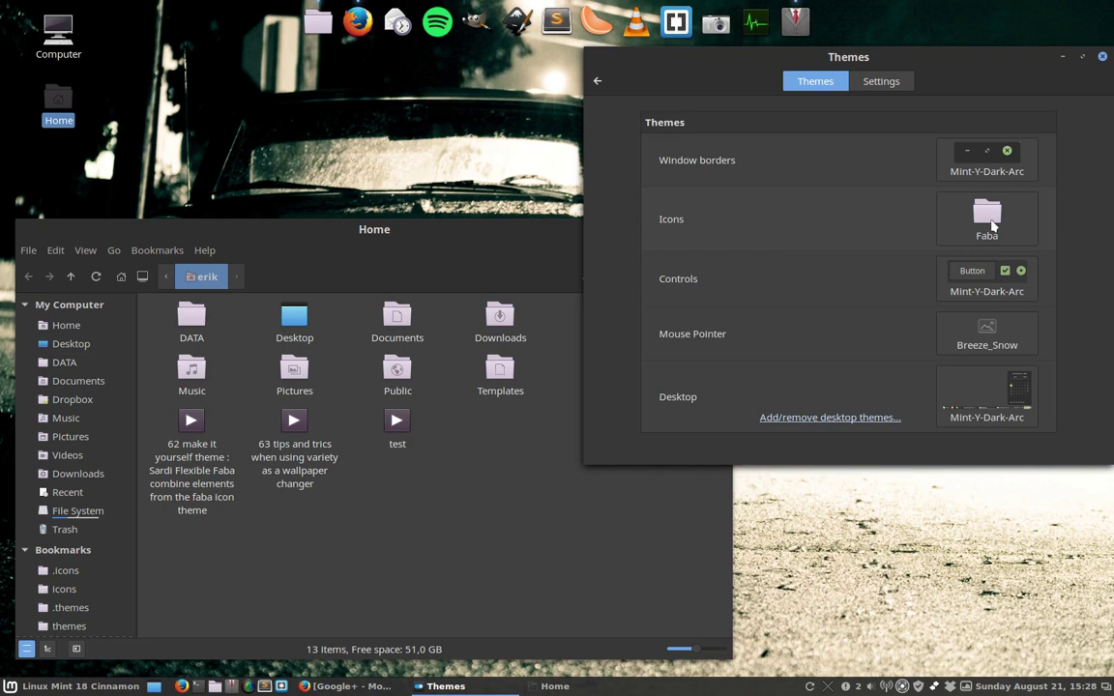
{"action": "left_click", "coordinate": [991, 225]}
{"action": "left_click", "coordinate": [1006, 222]}
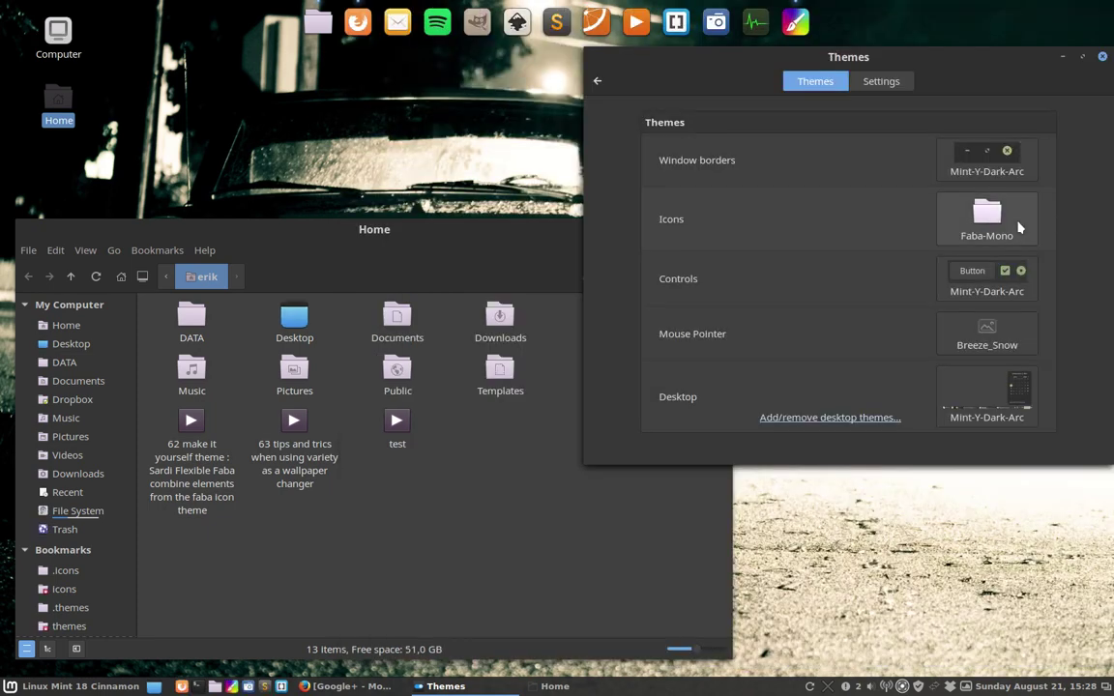
{"action": "left_click", "coordinate": [1006, 222]}
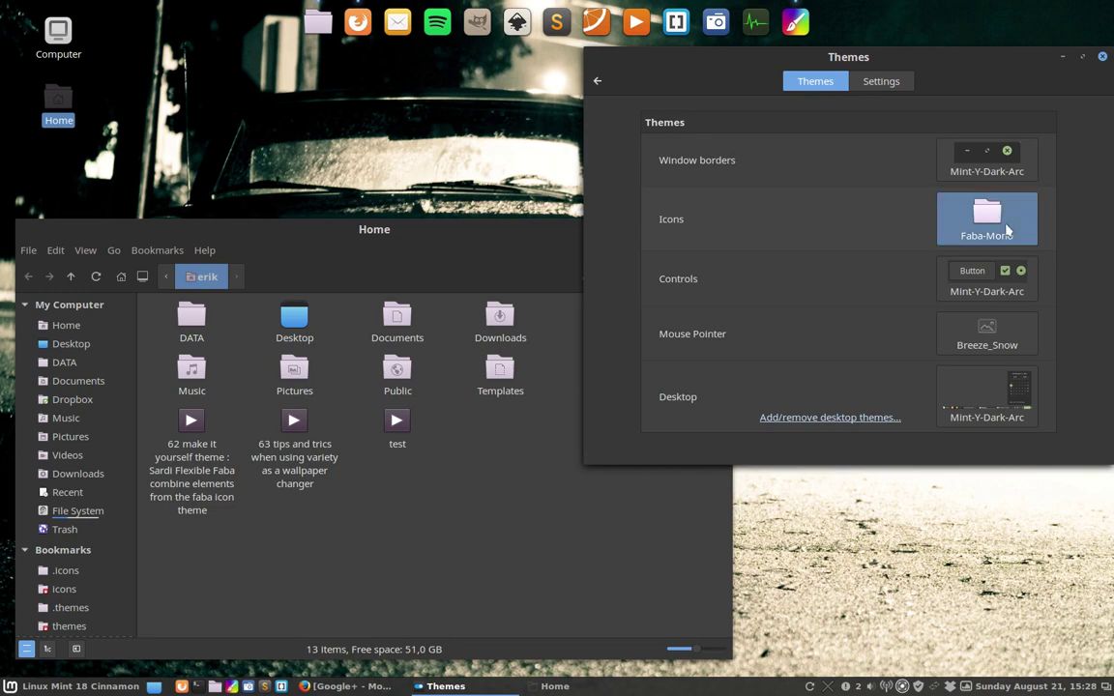
{"action": "left_click", "coordinate": [419, 285]}
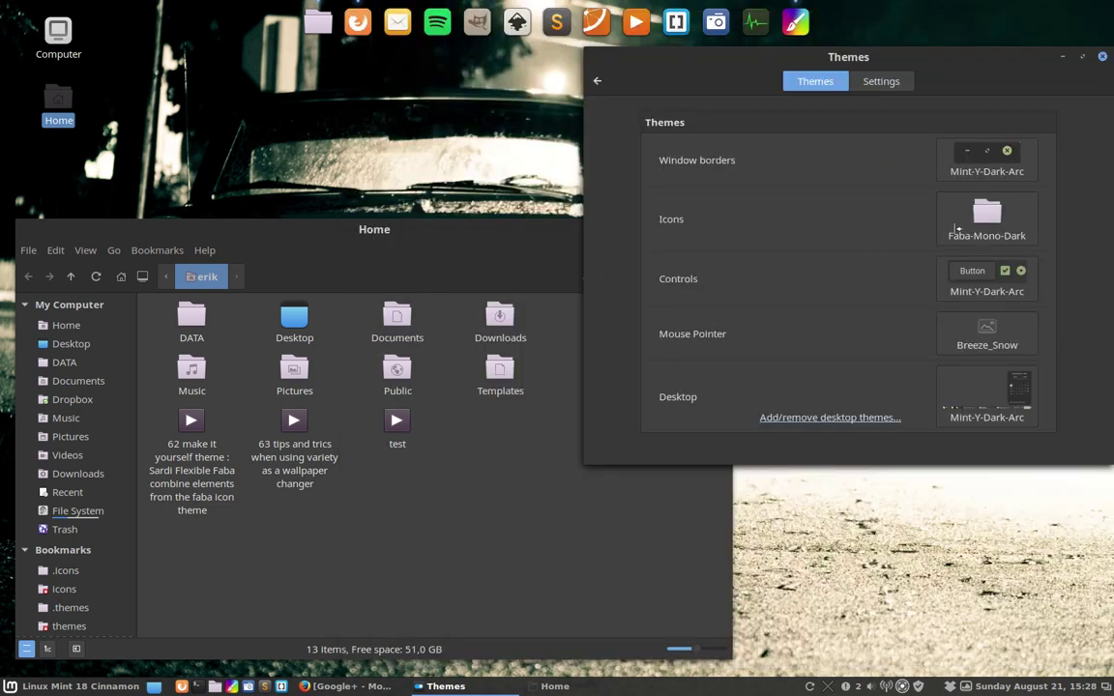
- Try the Faenza, Faenza-Ambiance and Faenza-Dark icon themes
{"action": "left_click", "coordinate": [987, 219]}
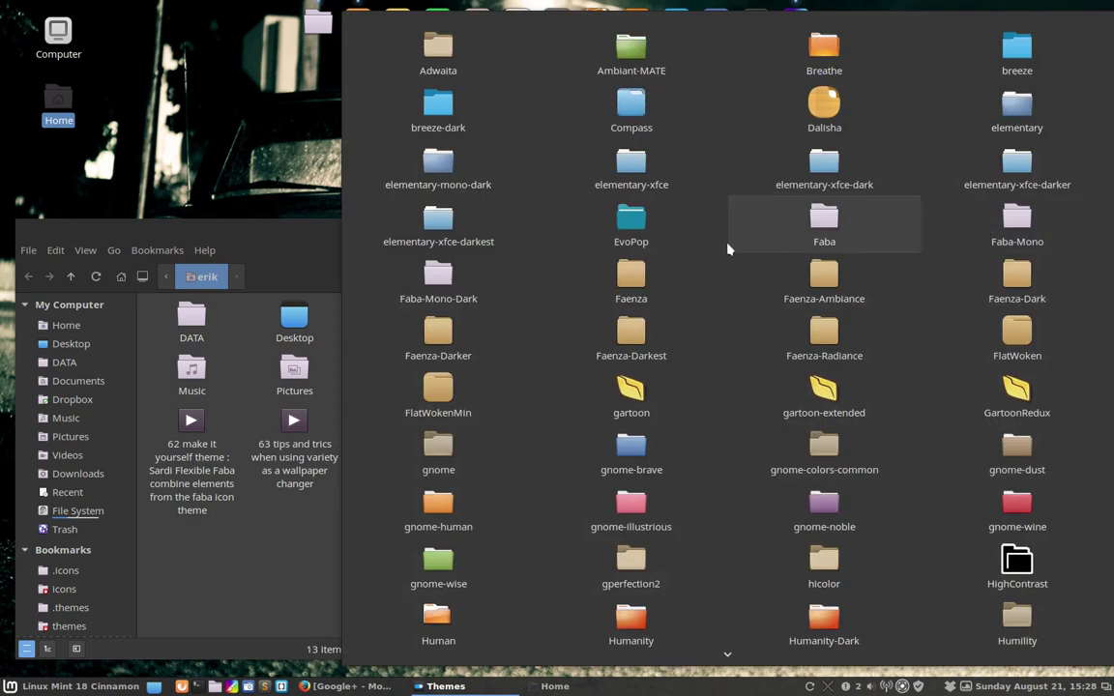
{"action": "left_click", "coordinate": [640, 279]}
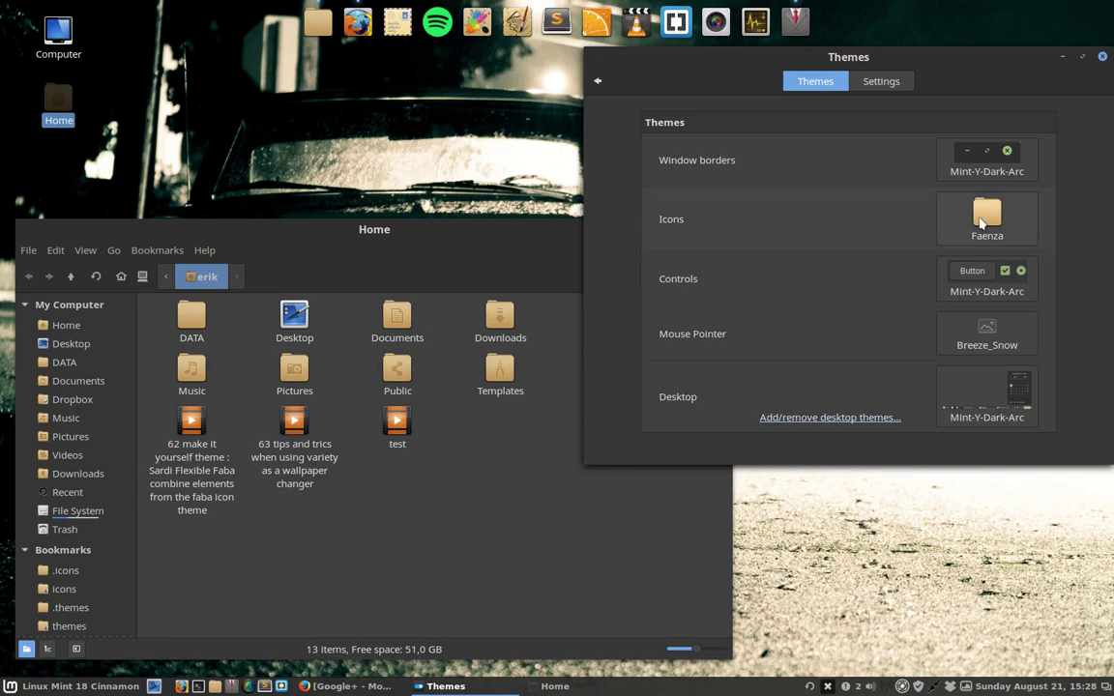
{"action": "left_click", "coordinate": [979, 223]}
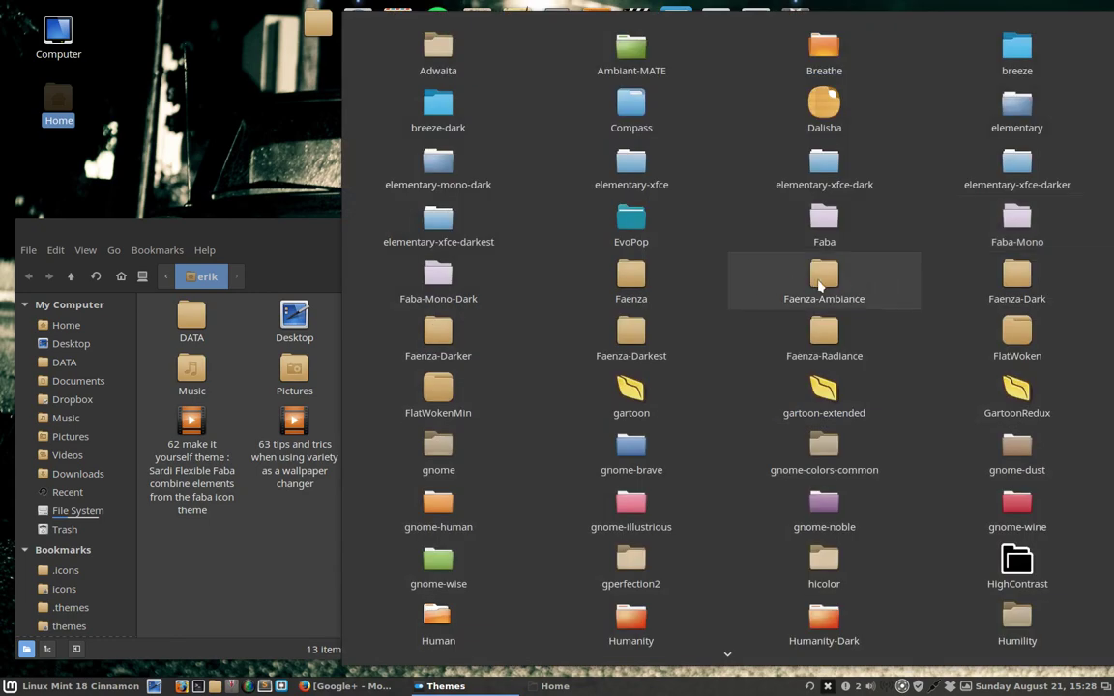
{"action": "left_click", "coordinate": [818, 287]}
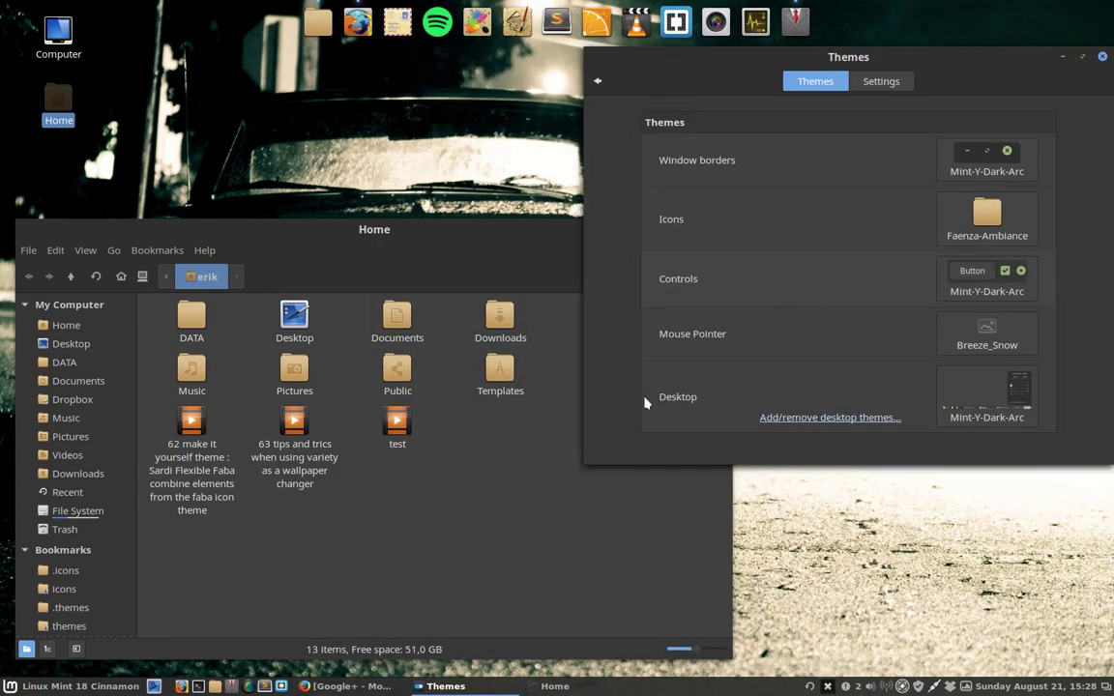
{"action": "left_click", "coordinate": [987, 223]}
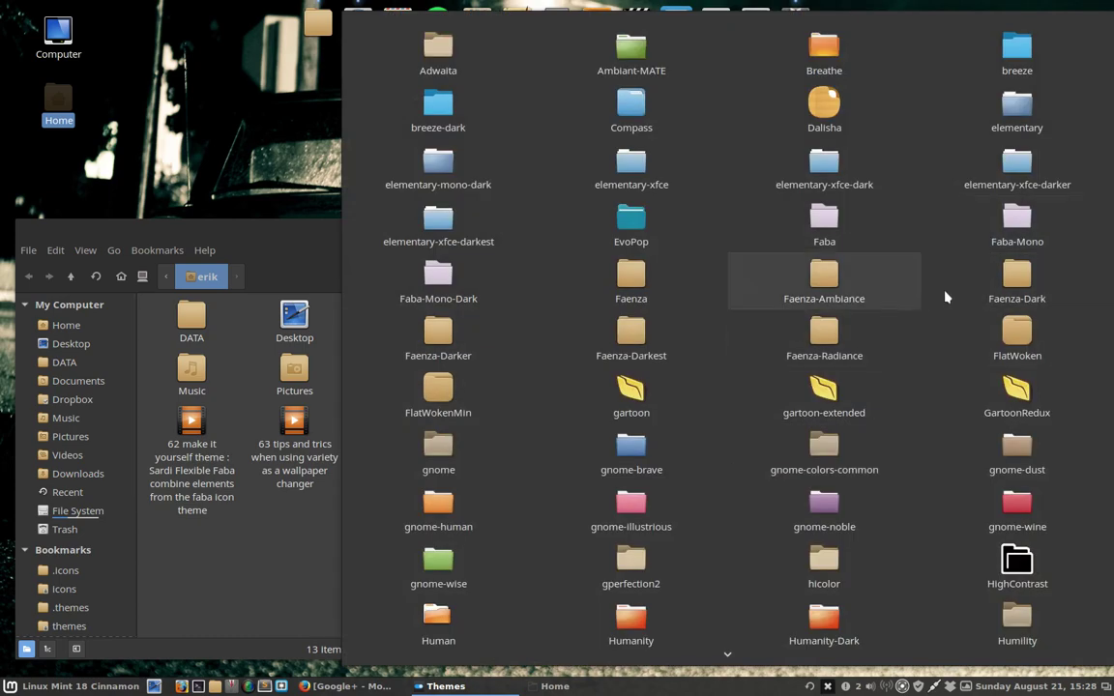
{"action": "left_click", "coordinate": [926, 260]}
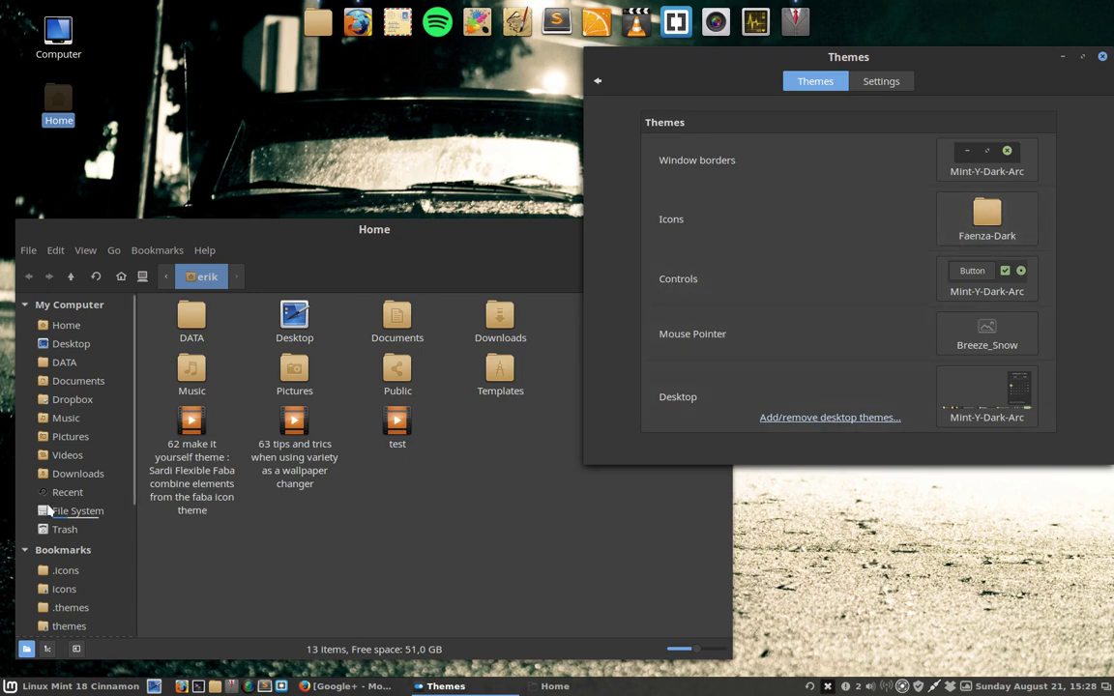
- Try Faenza-Darker, Faenza-Darkest and Faenza-Radiance
{"action": "left_click", "coordinate": [998, 221]}
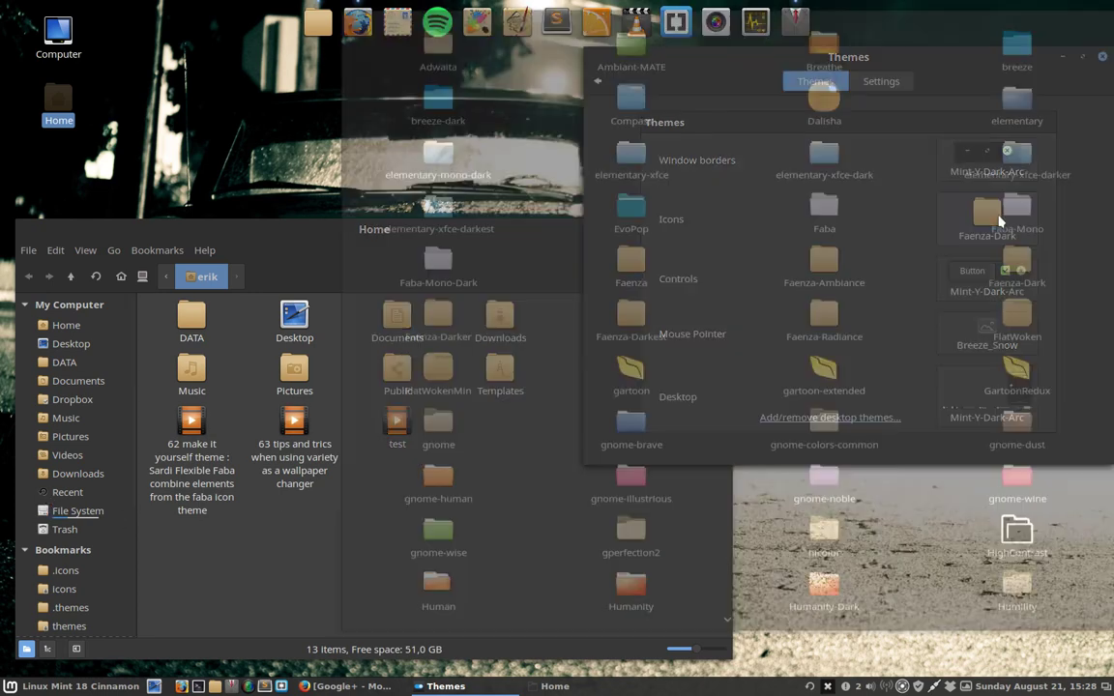
{"action": "left_click", "coordinate": [435, 338]}
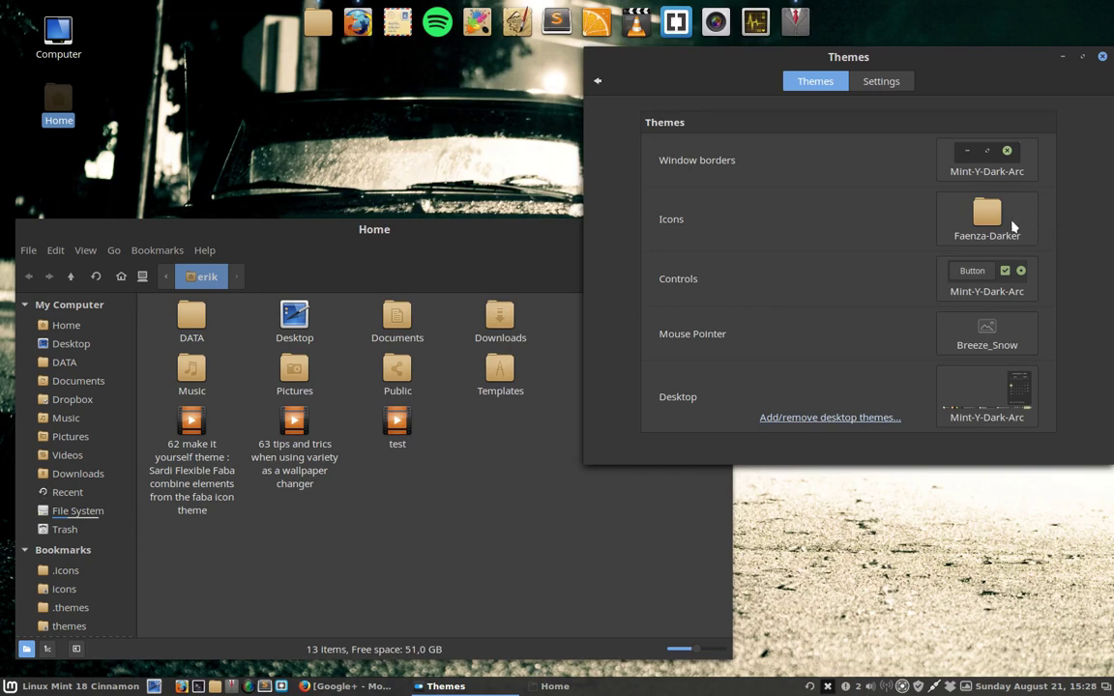
{"action": "left_click", "coordinate": [987, 217]}
{"action": "left_click", "coordinate": [604, 329]}
{"action": "left_click", "coordinate": [987, 217]}
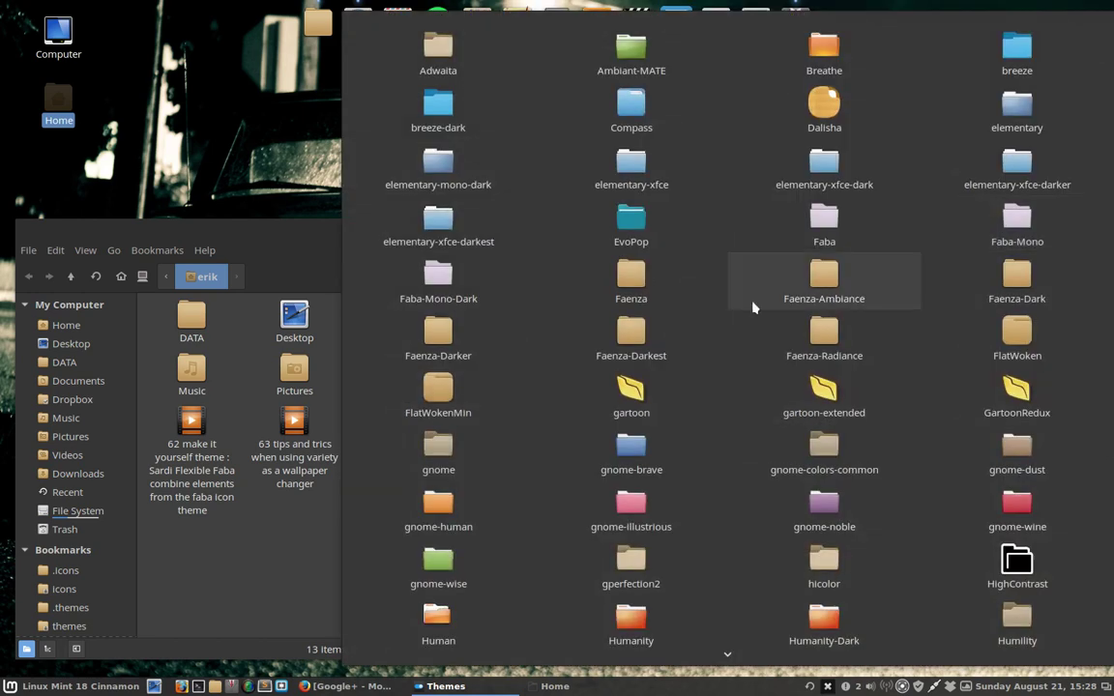
{"action": "left_click", "coordinate": [798, 335]}
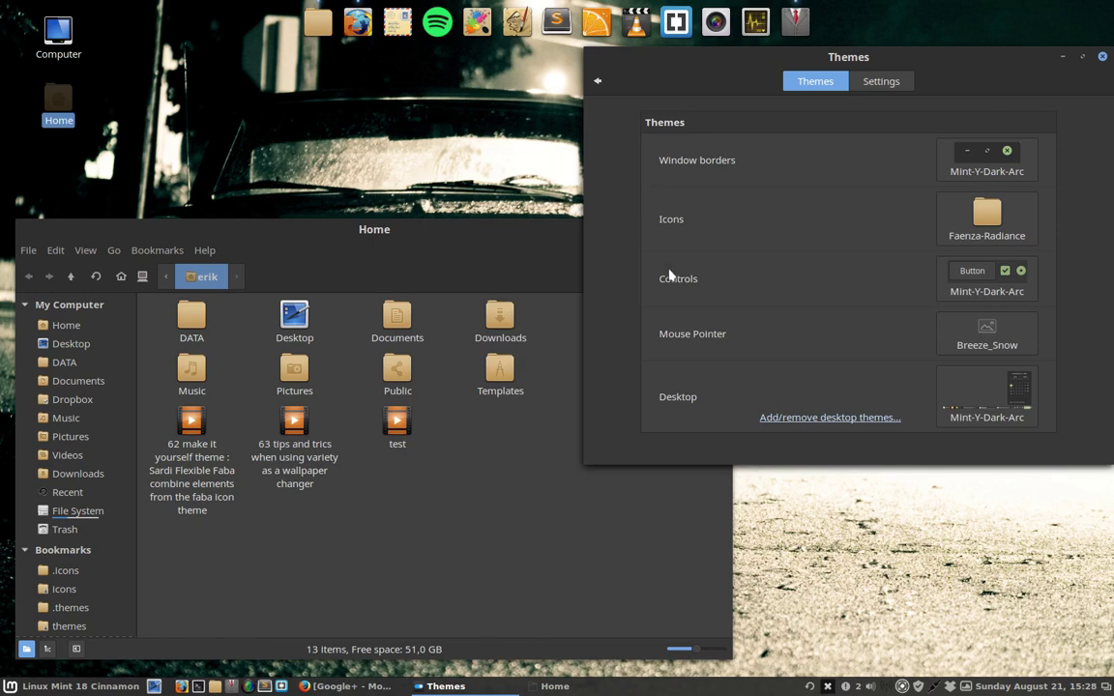
- Keep Faenza-Radiance once more, then switch to FlatWoken
{"action": "left_click", "coordinate": [989, 230]}
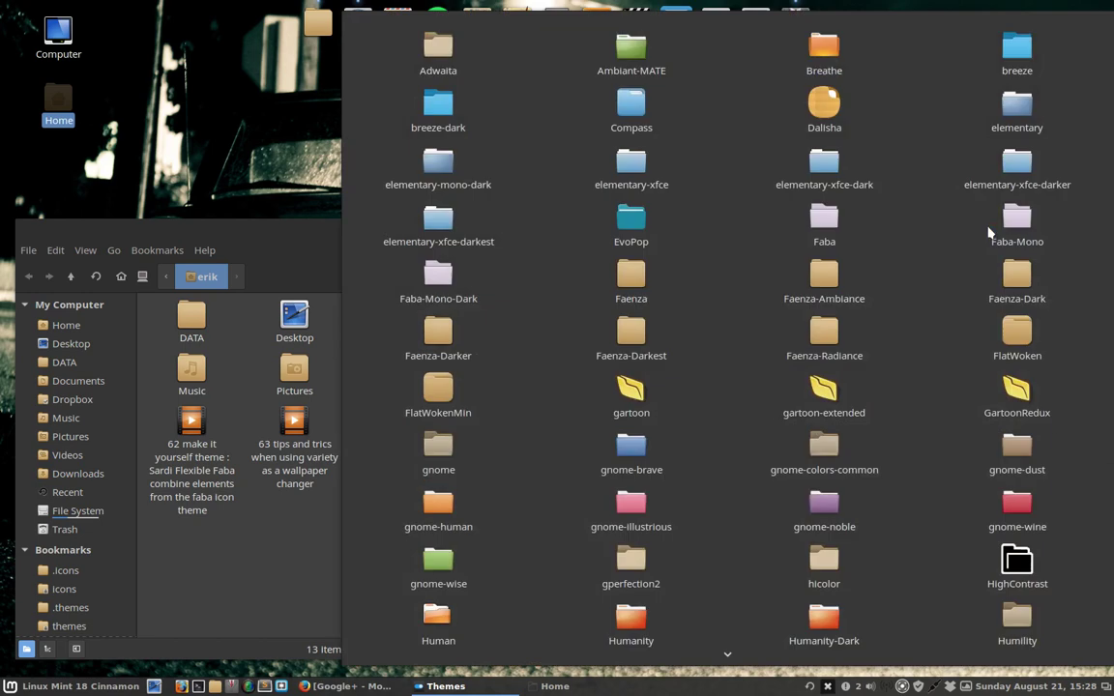
{"action": "left_click", "coordinate": [796, 356]}
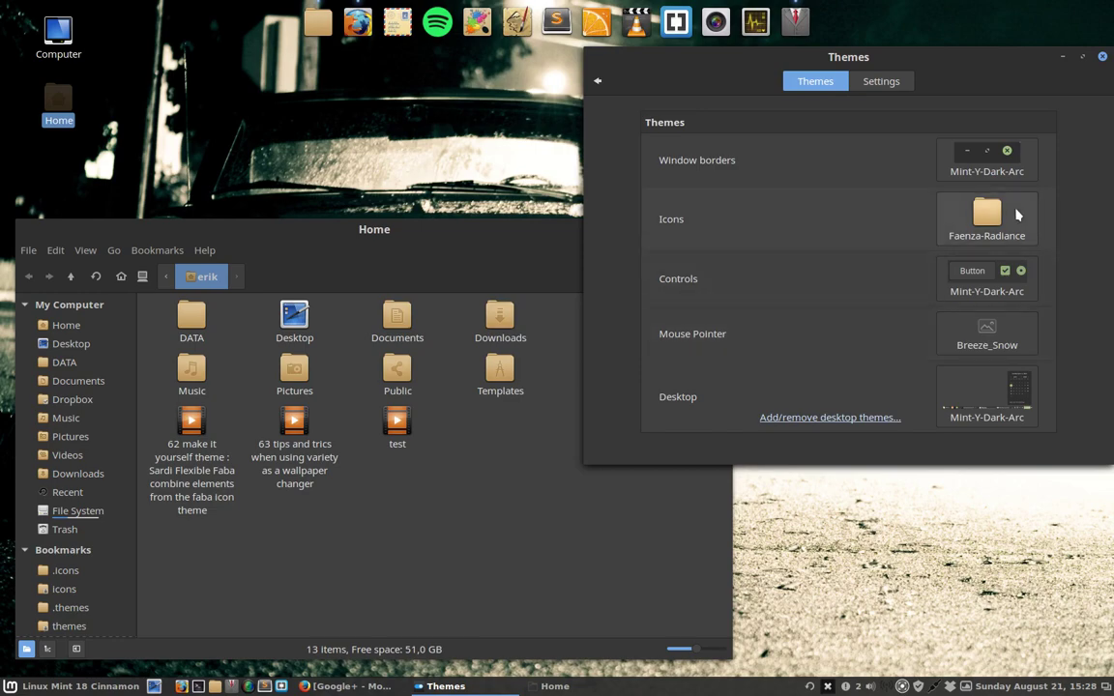
{"action": "left_click", "coordinate": [986, 217]}
{"action": "left_click", "coordinate": [1016, 327]}
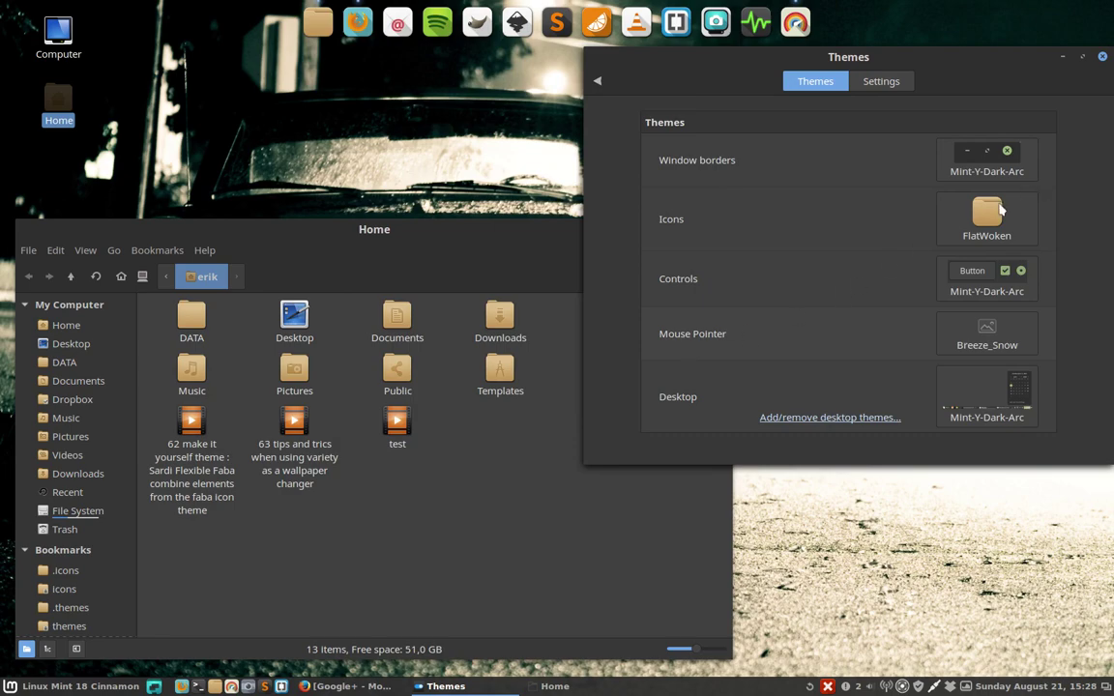
- Try FlatWokenMin, gartoon and gartoon-extended icon themes
{"action": "left_click", "coordinate": [1001, 210]}
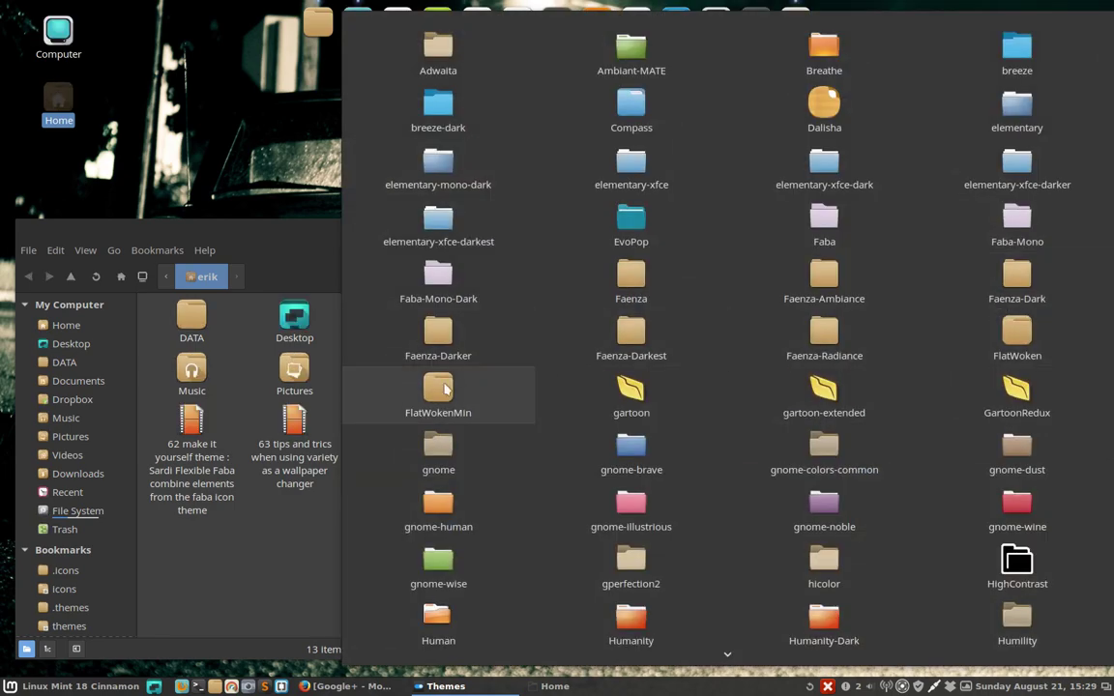
{"action": "left_click", "coordinate": [444, 388]}
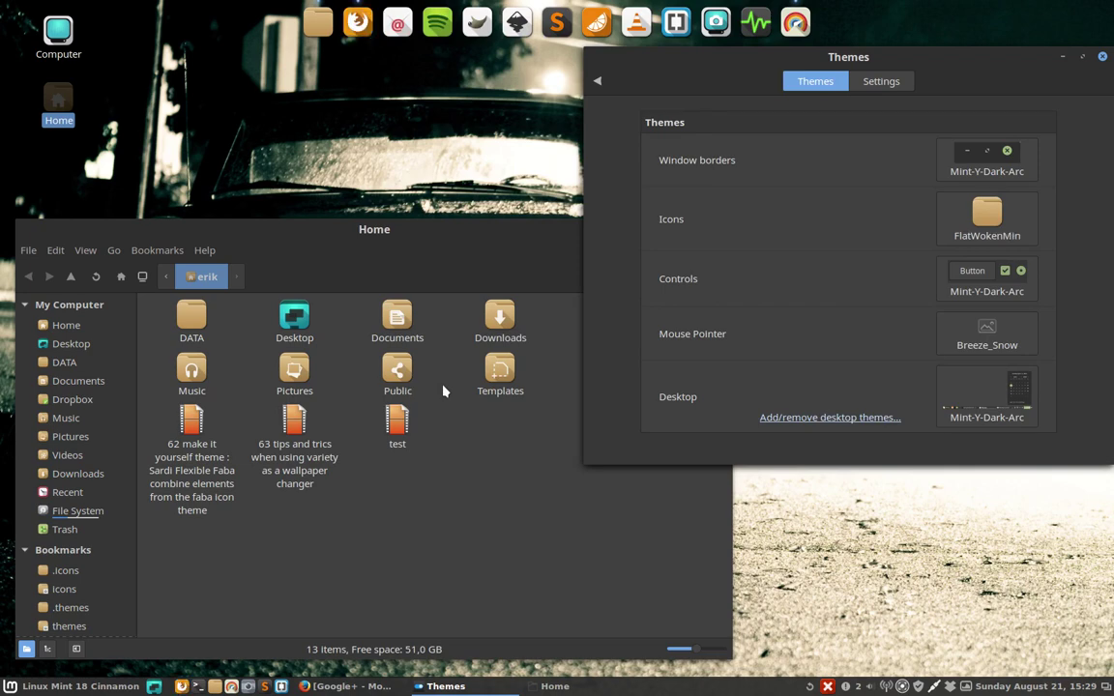
{"action": "left_click", "coordinate": [1009, 223]}
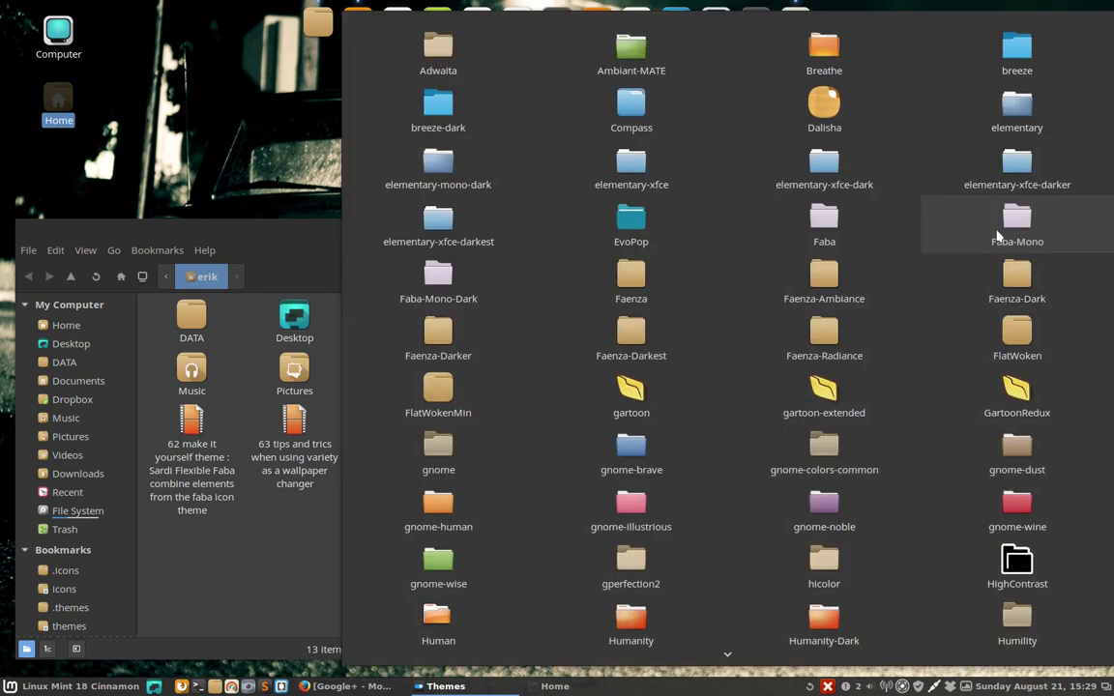
{"action": "left_click", "coordinate": [653, 392]}
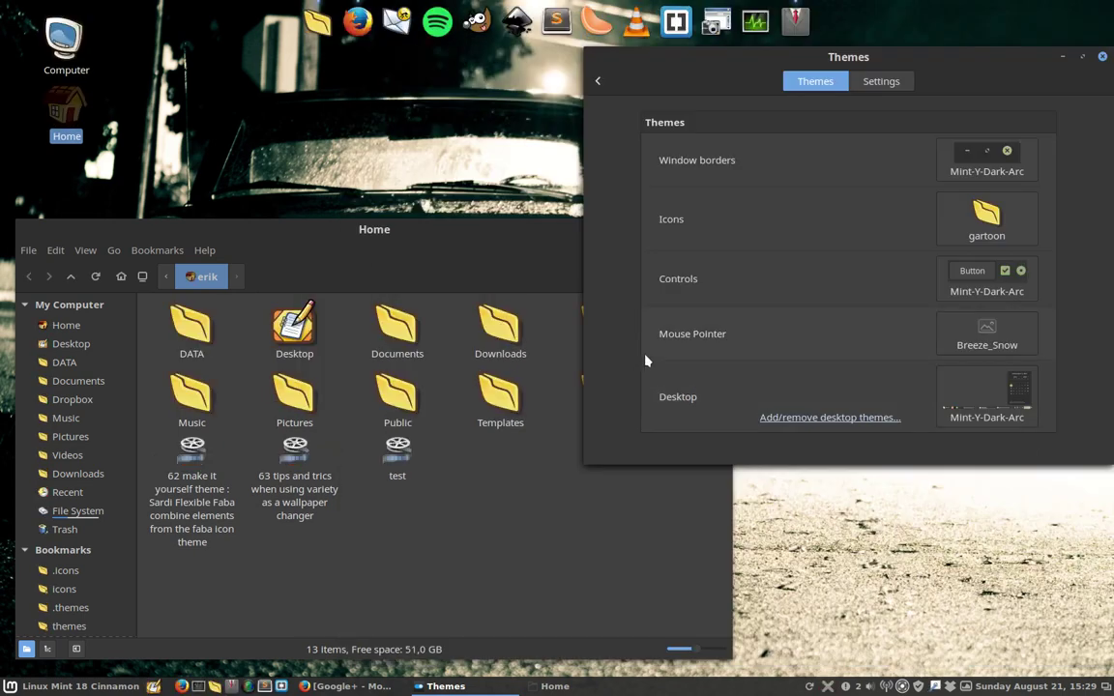
{"action": "left_click", "coordinate": [985, 221]}
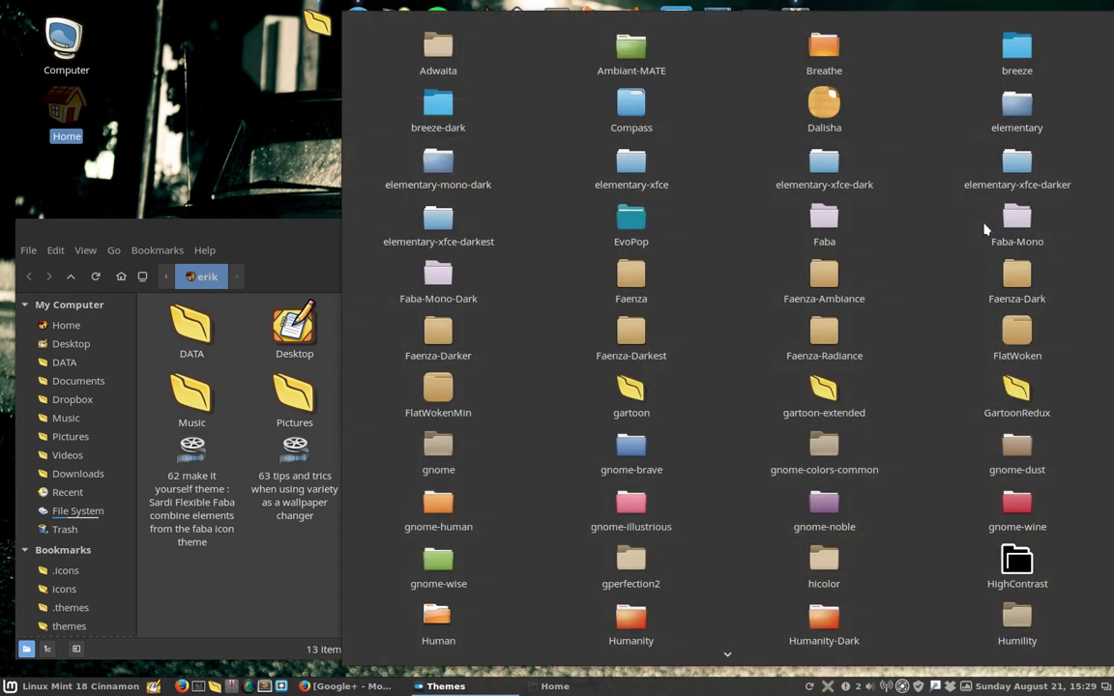
{"action": "left_click", "coordinate": [824, 397]}
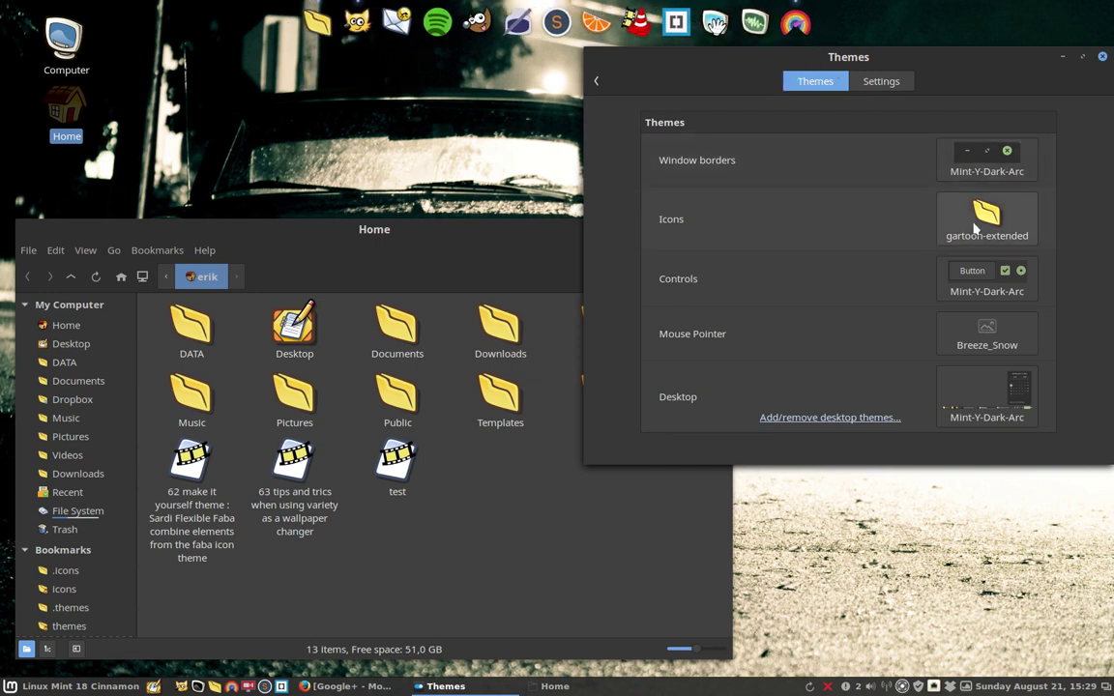
- Dismiss the applications menu, apply GartoonRedux and bring up the icon theme grid again
{"action": "left_click", "coordinate": [29, 689]}
{"action": "mouse_move", "coordinate": [190, 360]}
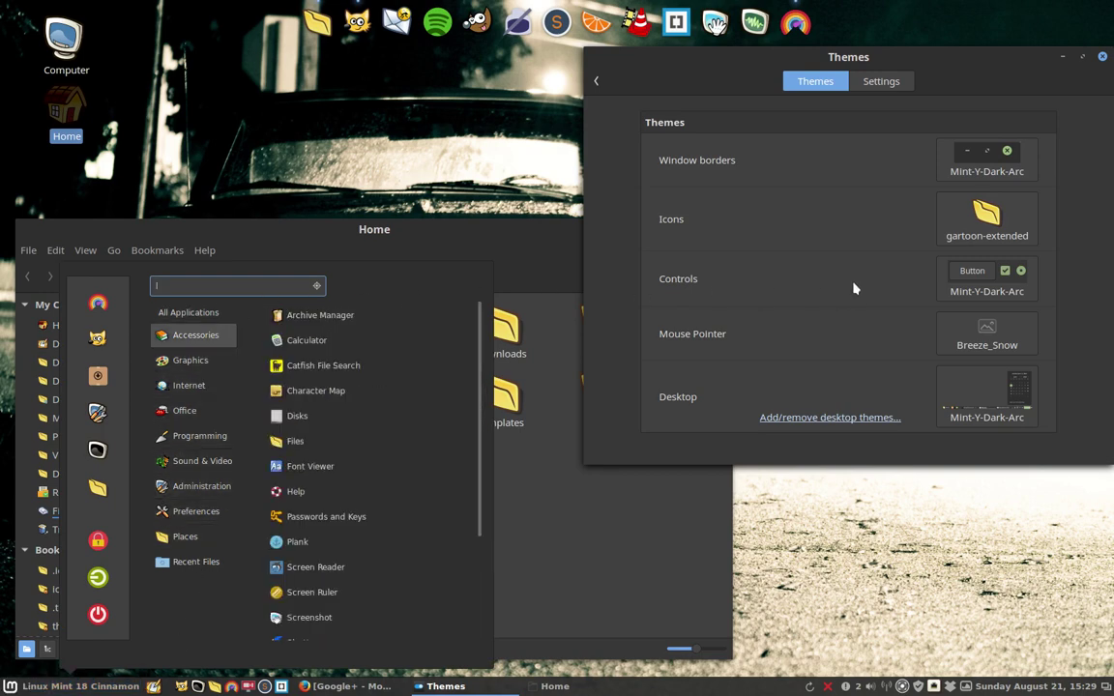
{"action": "left_click", "coordinate": [973, 217]}
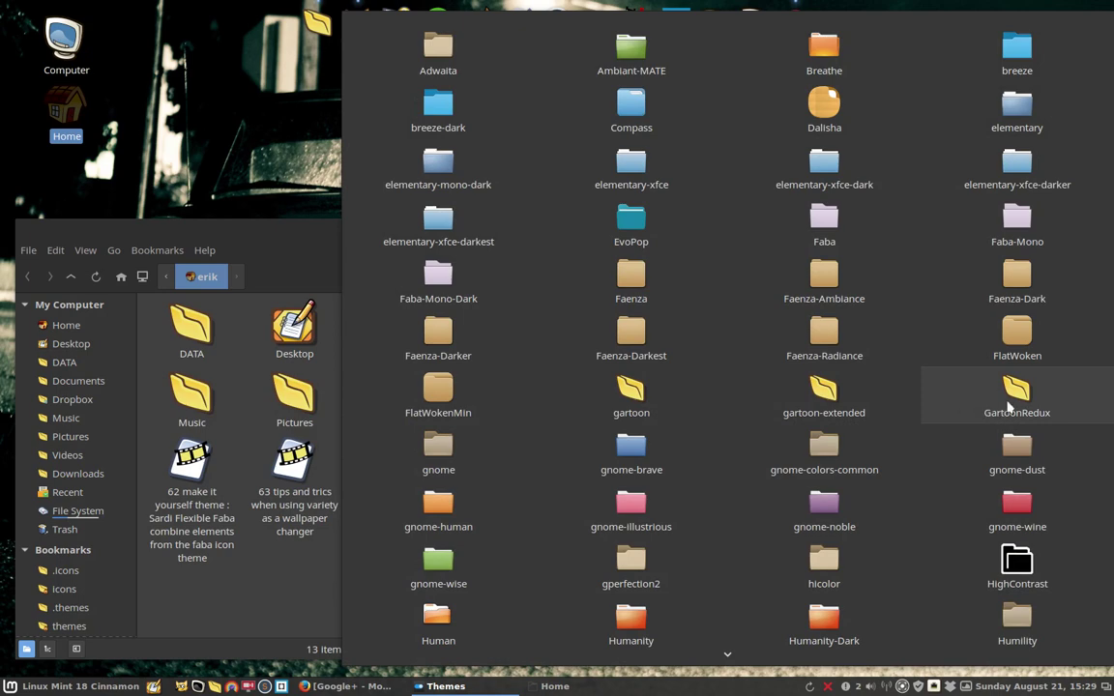
{"action": "left_click", "coordinate": [1011, 406]}
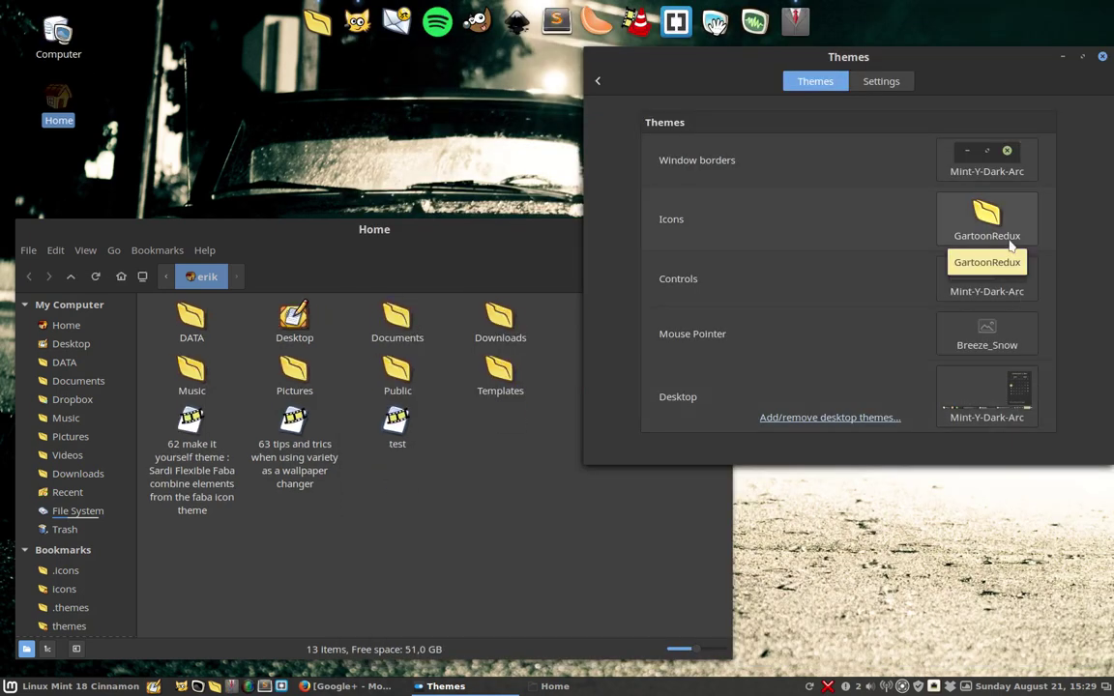
{"action": "left_click", "coordinate": [1006, 228]}
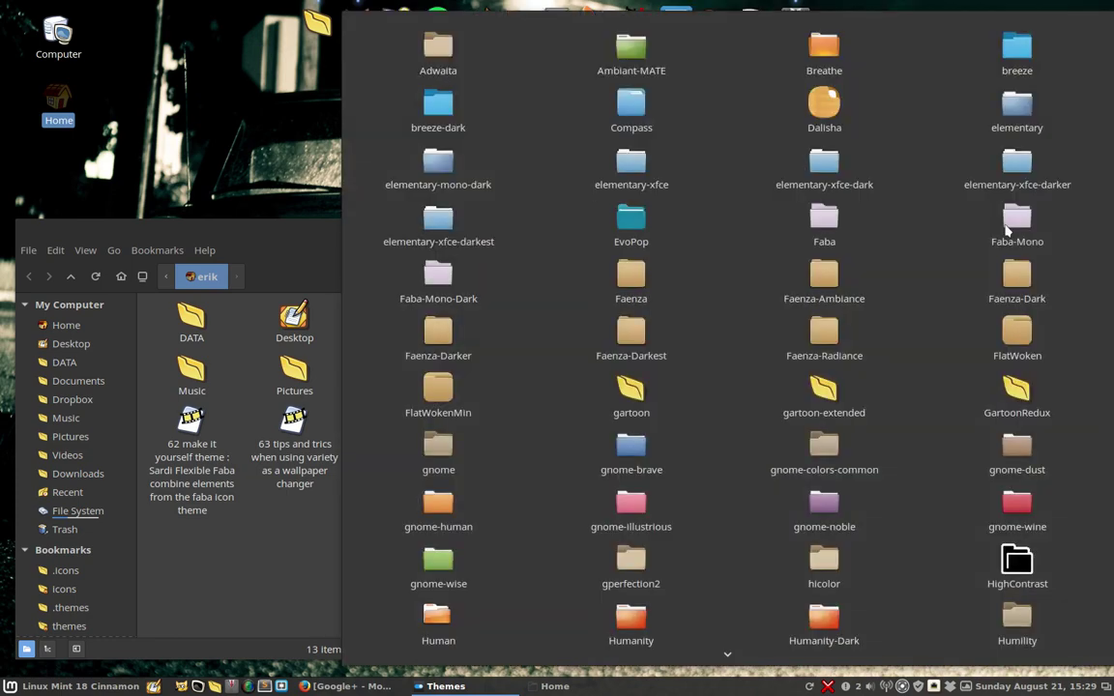
- Try the gnome, gnome-brave, gnome-colors-common and gnome-dust icon themes
{"action": "left_click", "coordinate": [433, 455]}
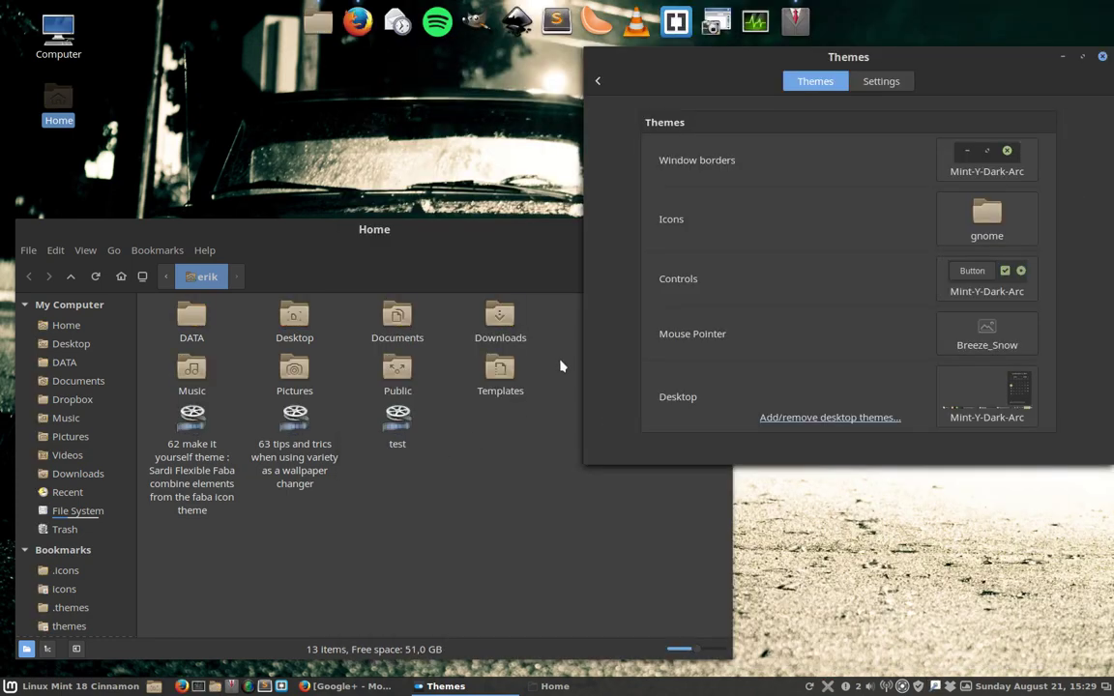
{"action": "left_click", "coordinate": [974, 225]}
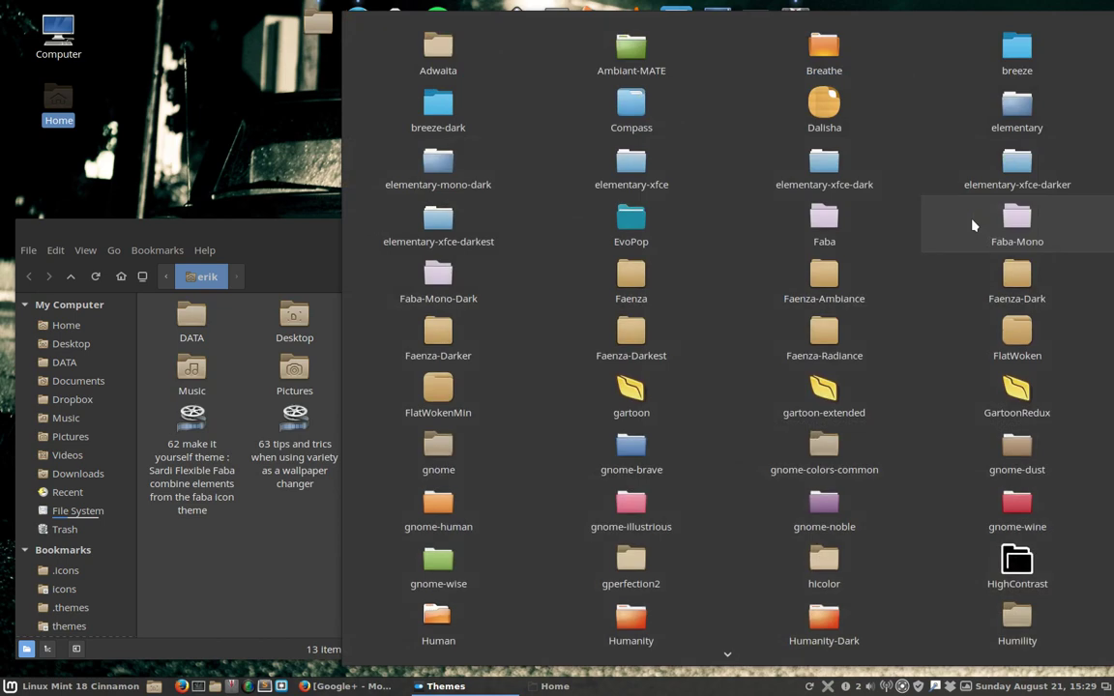
{"action": "left_click", "coordinate": [638, 453]}
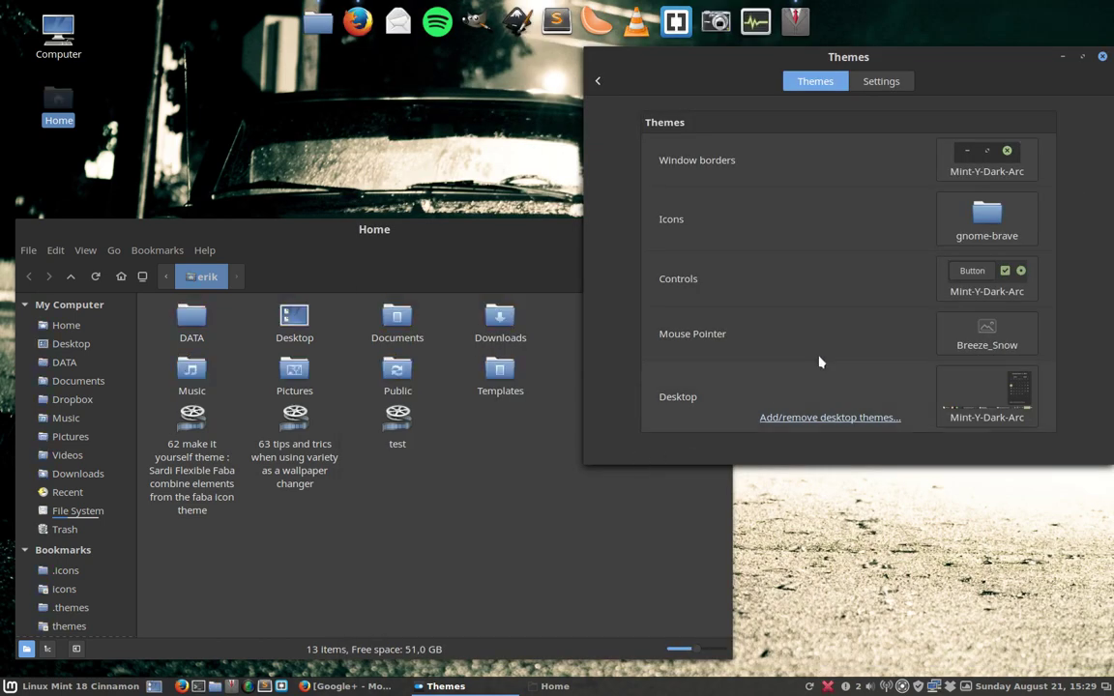
{"action": "left_click", "coordinate": [986, 229]}
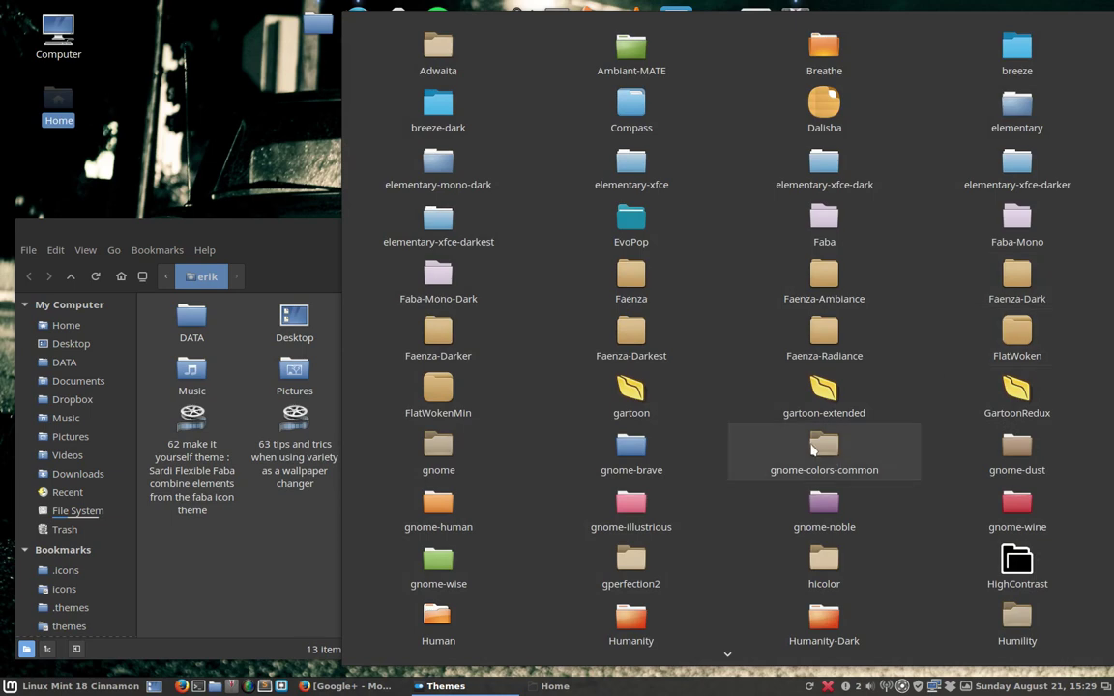
{"action": "left_click", "coordinate": [812, 450]}
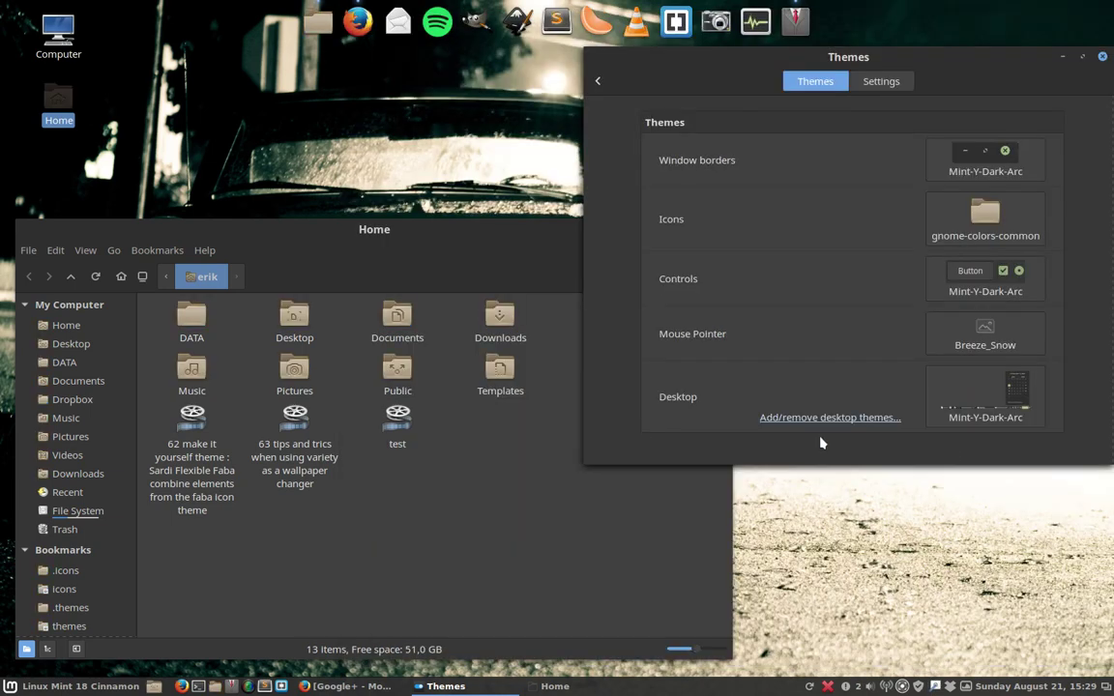
{"action": "left_click", "coordinate": [987, 228]}
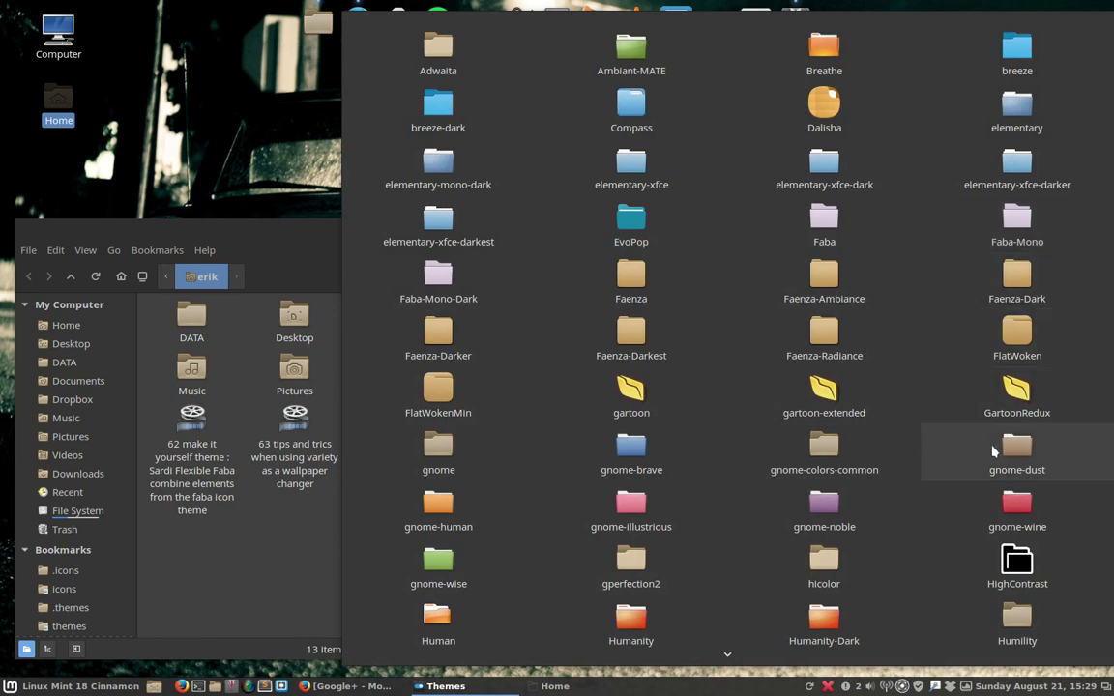
{"action": "left_click", "coordinate": [1017, 449]}
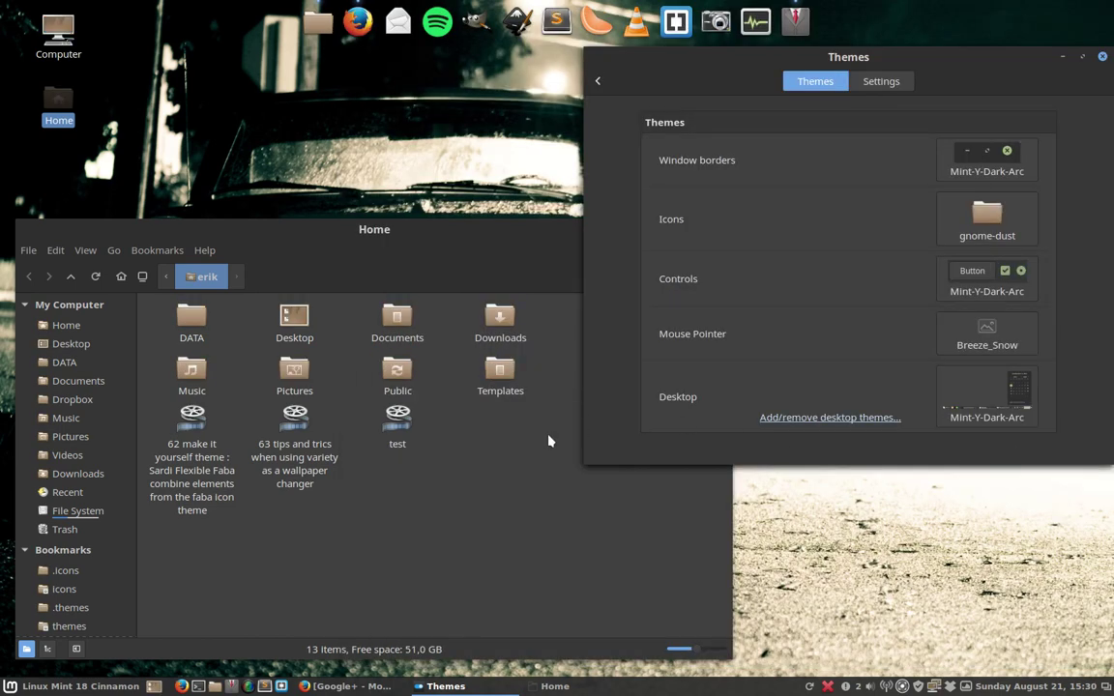
- Try gnome-human, gnome-illustrious, gnome-noble and gnome-wine
{"action": "left_click", "coordinate": [987, 218]}
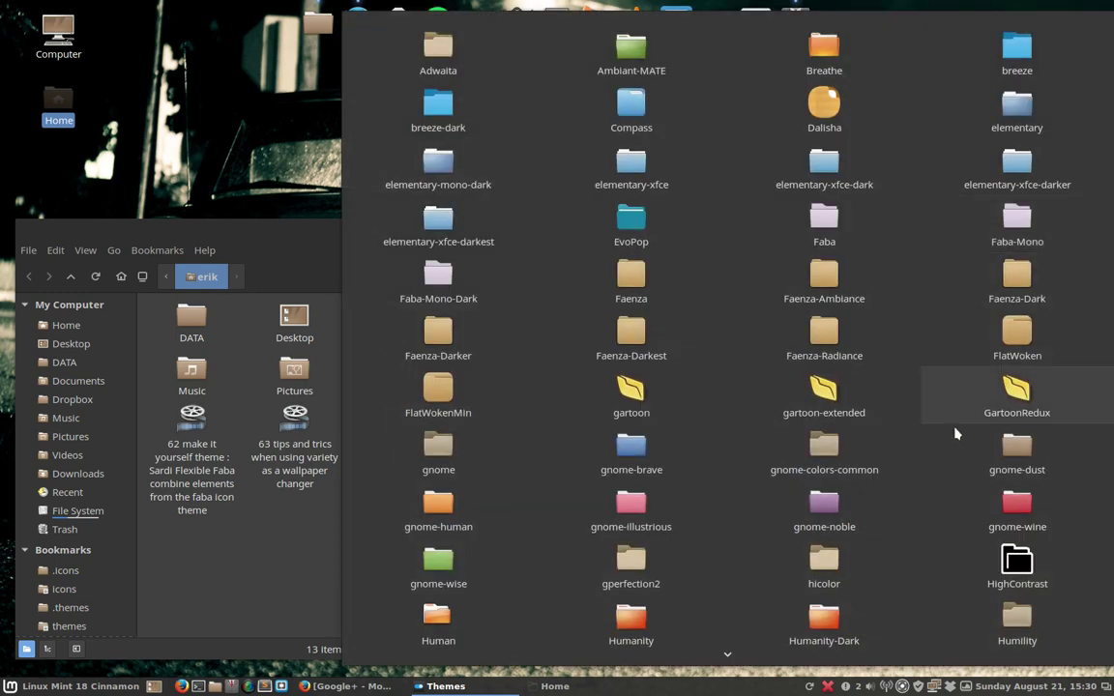
{"action": "left_click", "coordinate": [465, 494]}
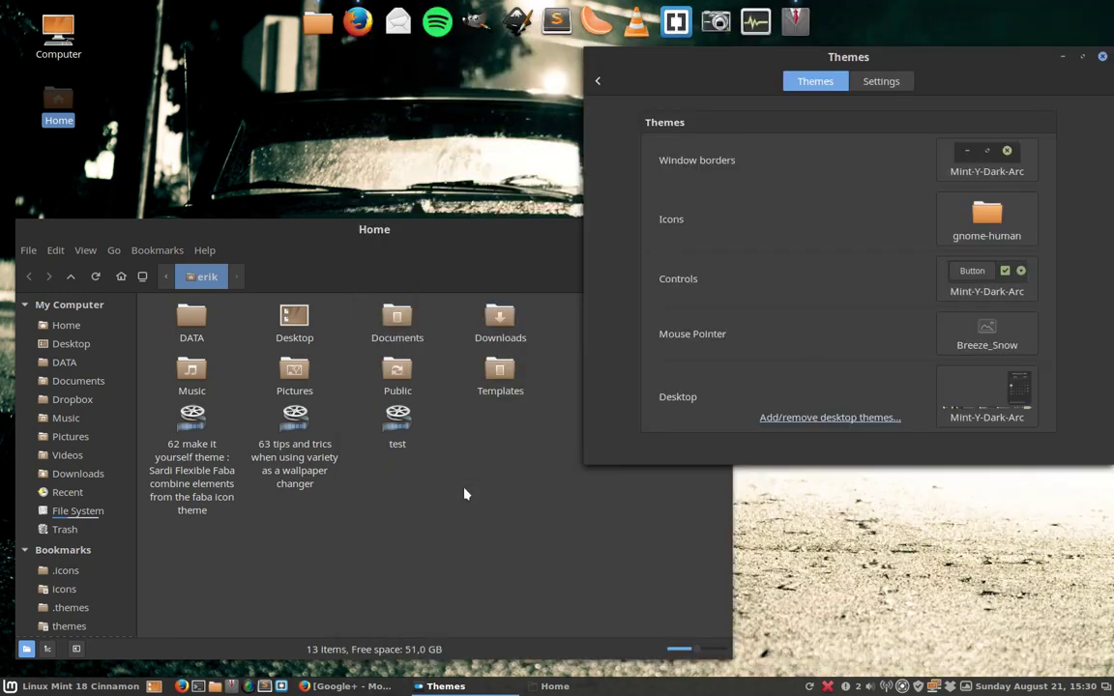
{"action": "left_click", "coordinate": [988, 218]}
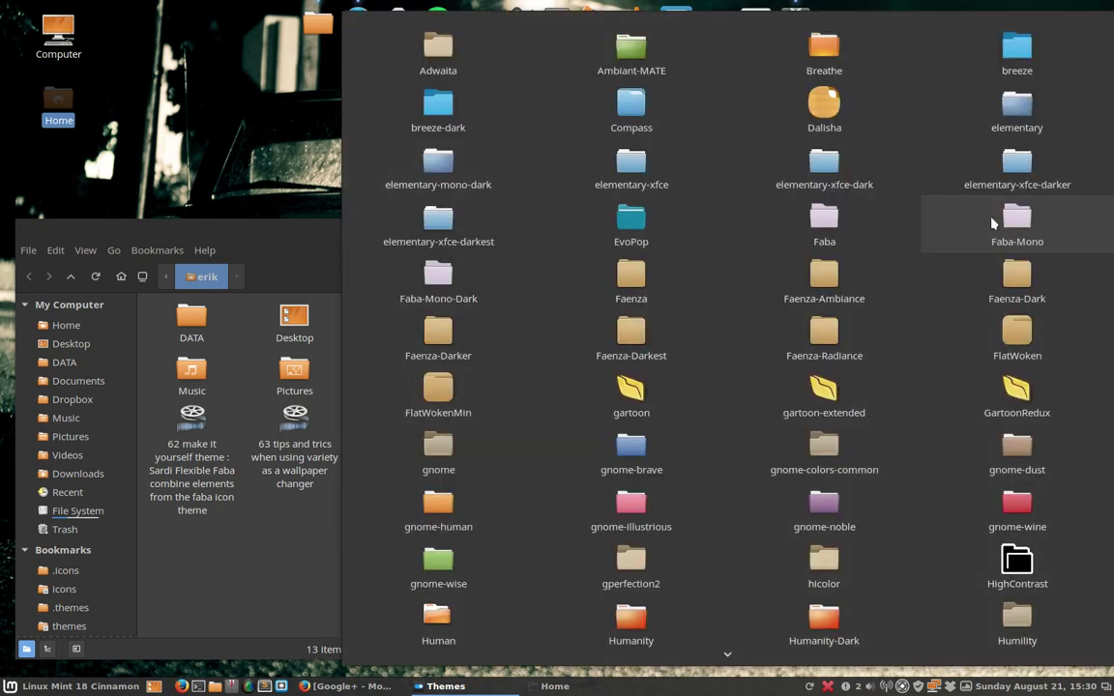
{"action": "left_click", "coordinate": [624, 508]}
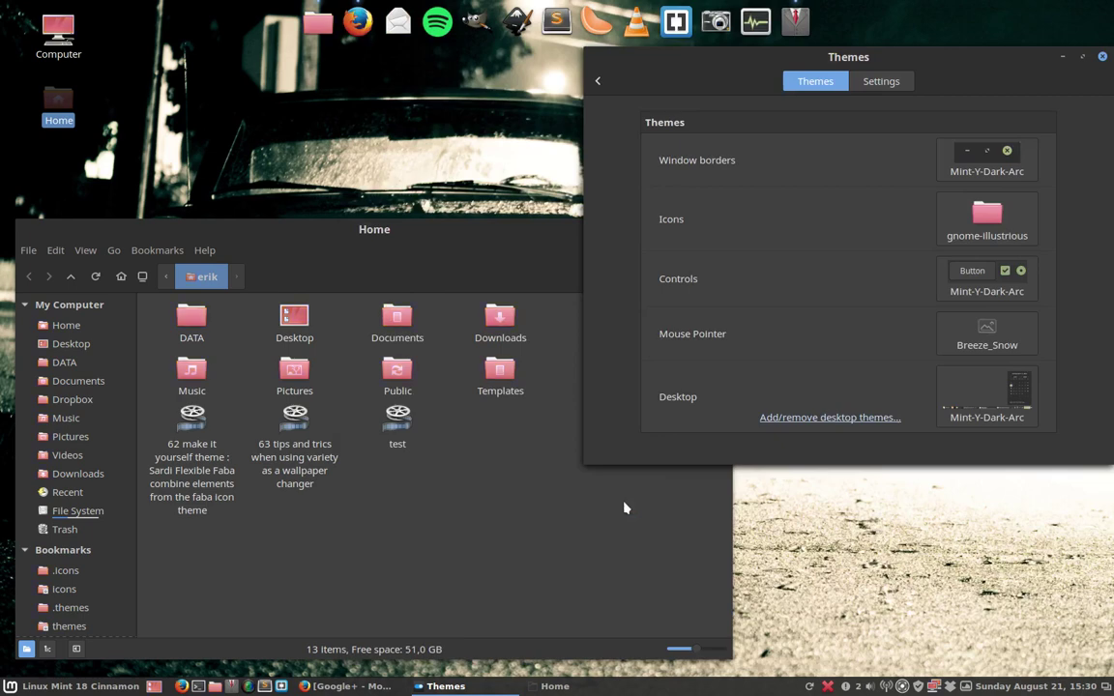
{"action": "left_click", "coordinate": [987, 221]}
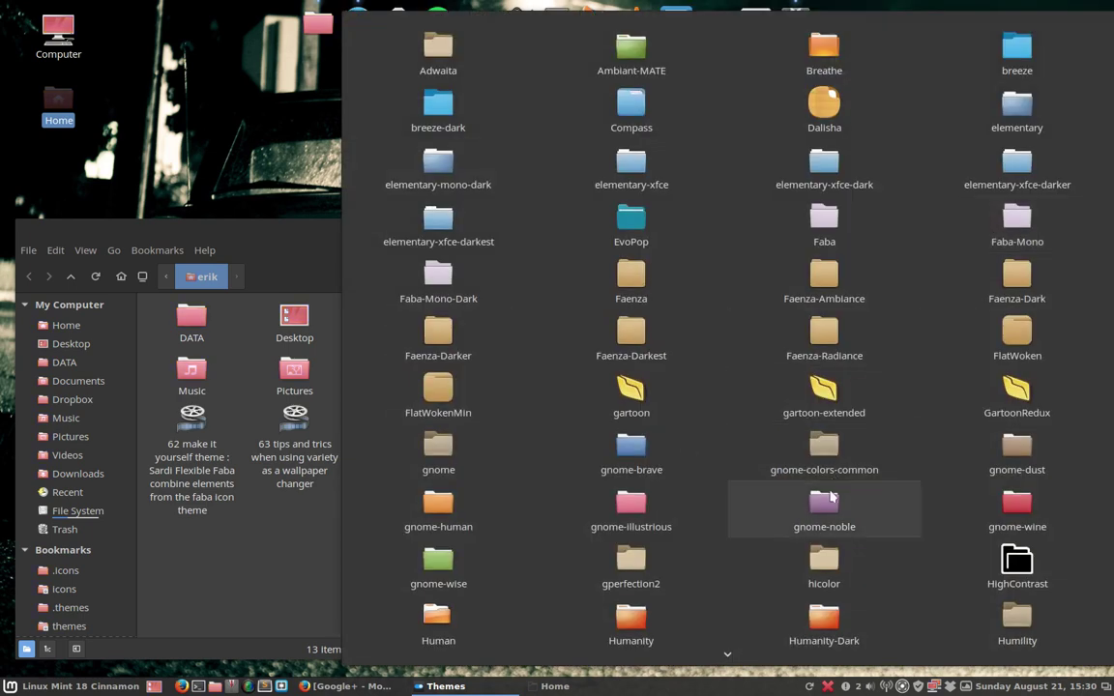
{"action": "left_click", "coordinate": [829, 501]}
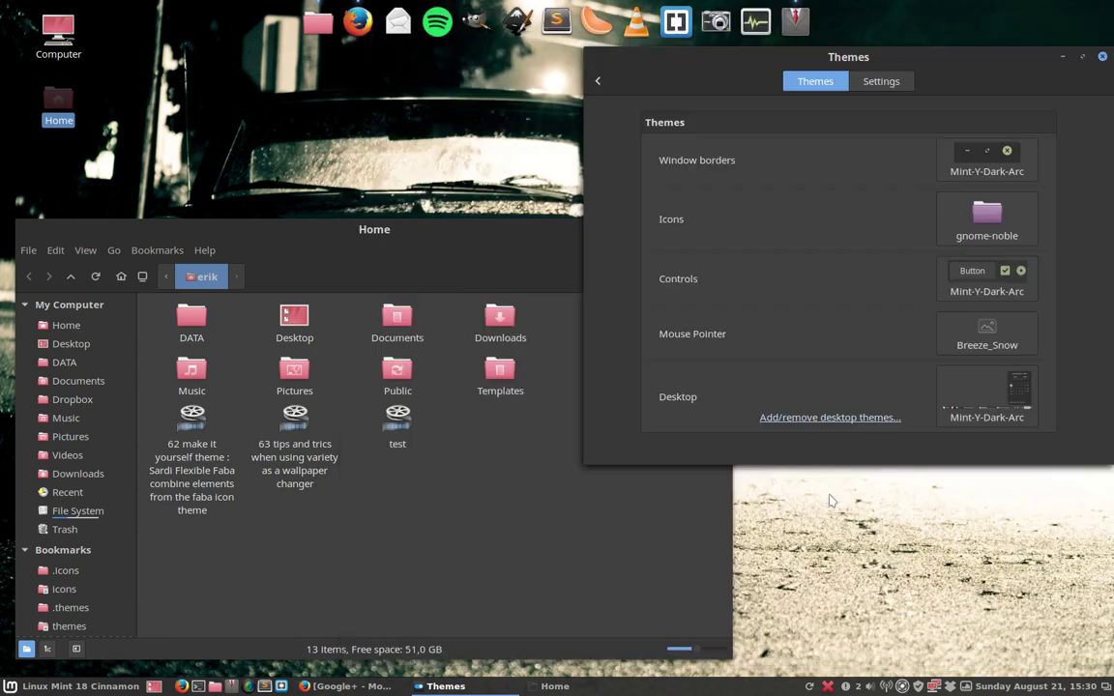
{"action": "left_click", "coordinate": [1000, 227]}
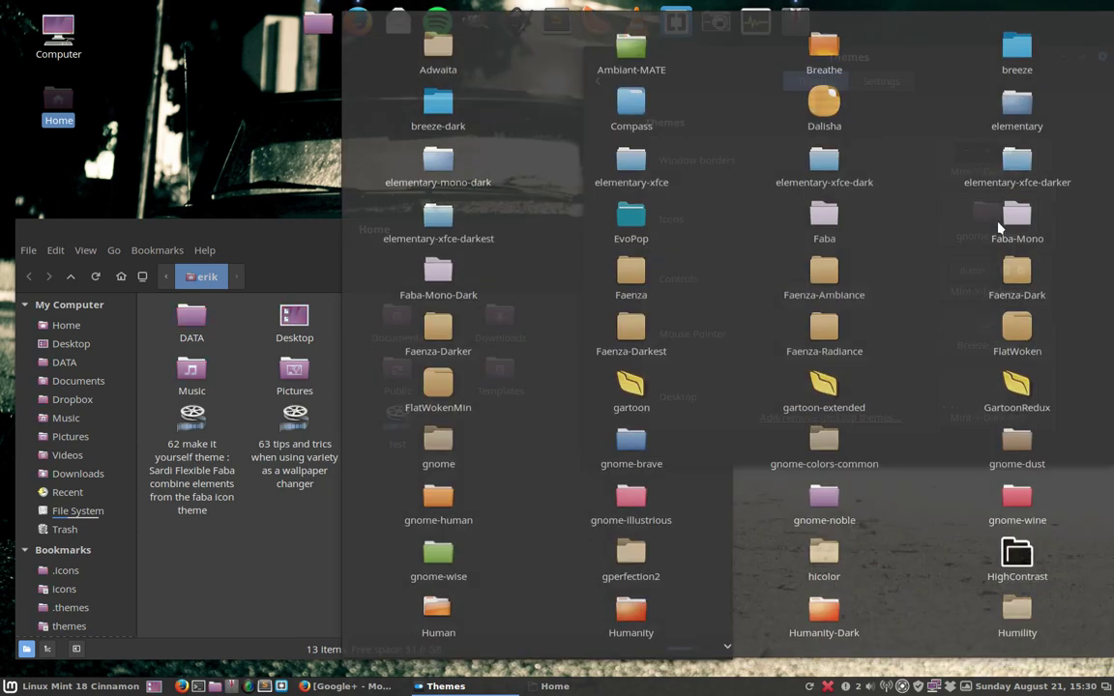
{"action": "left_click", "coordinate": [1015, 508]}
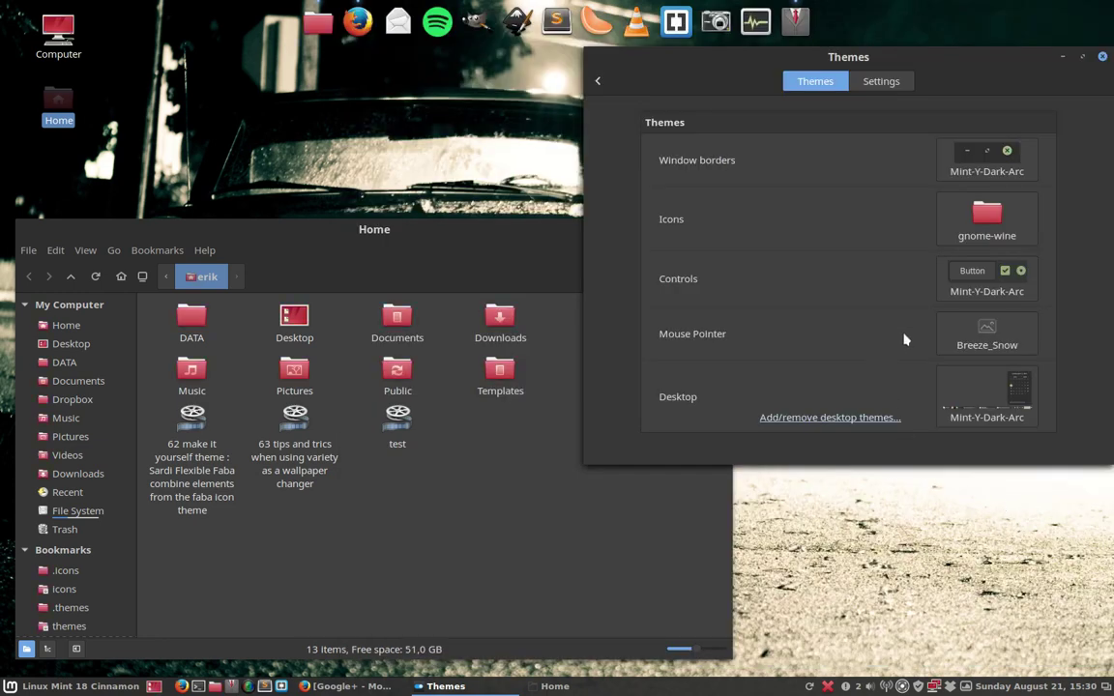
- Try gnome-wise, gperfection2, hicolor and HighContrast
{"action": "left_click", "coordinate": [979, 222]}
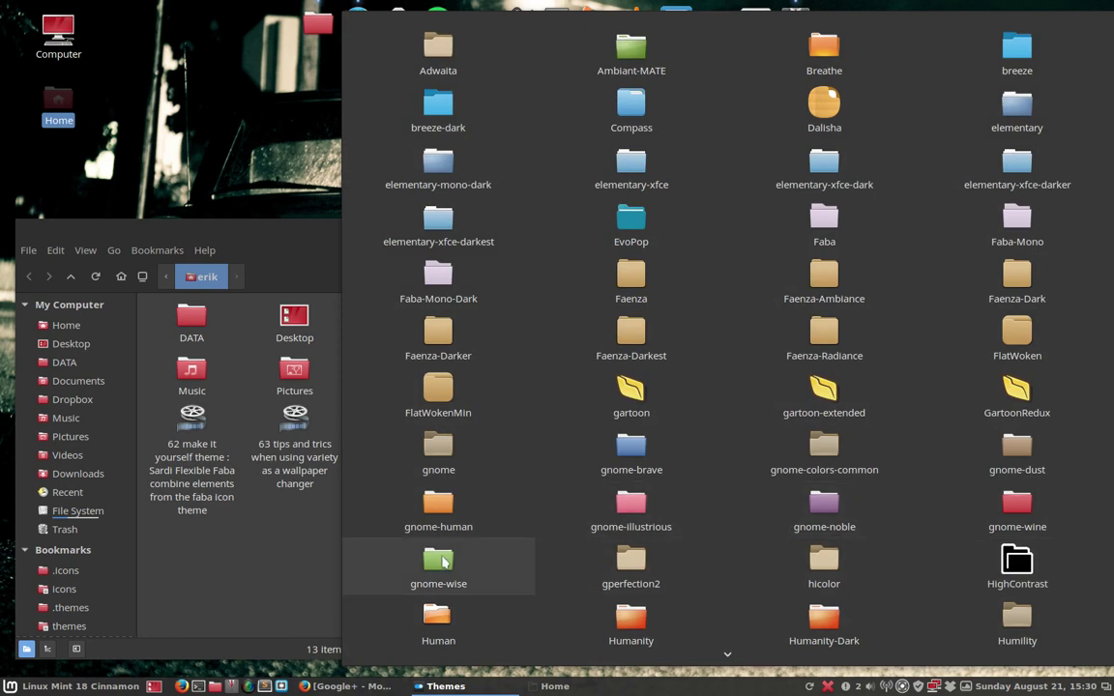
{"action": "left_click", "coordinate": [443, 563]}
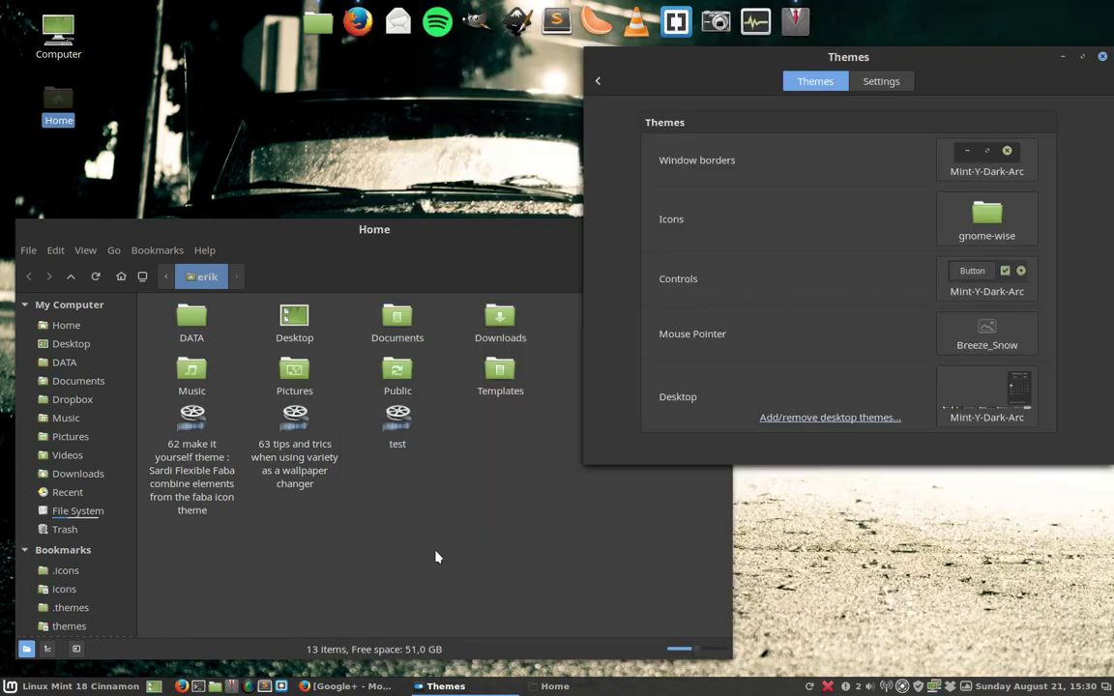
{"action": "left_click", "coordinate": [981, 222]}
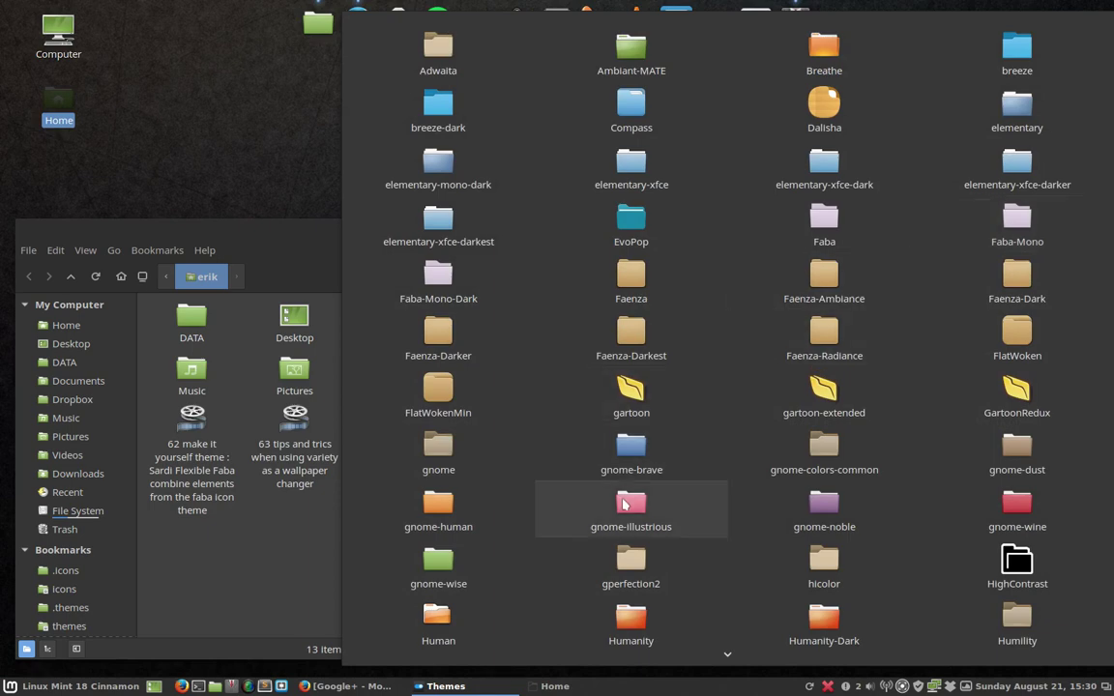
{"action": "left_click", "coordinate": [624, 566]}
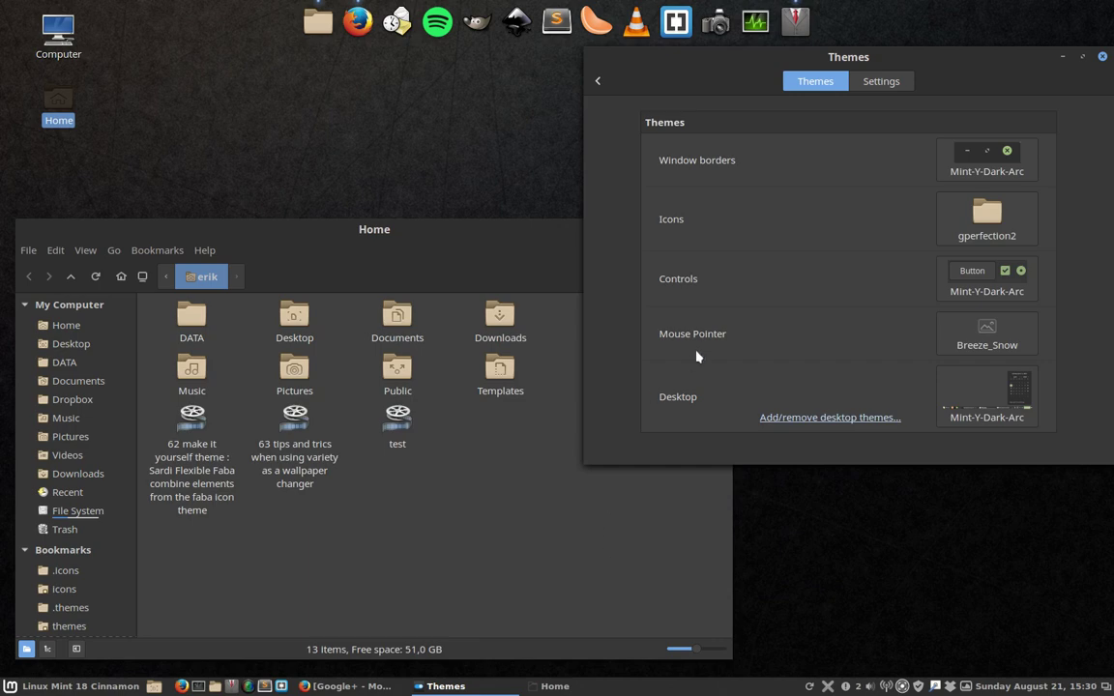
{"action": "left_click", "coordinate": [1001, 225]}
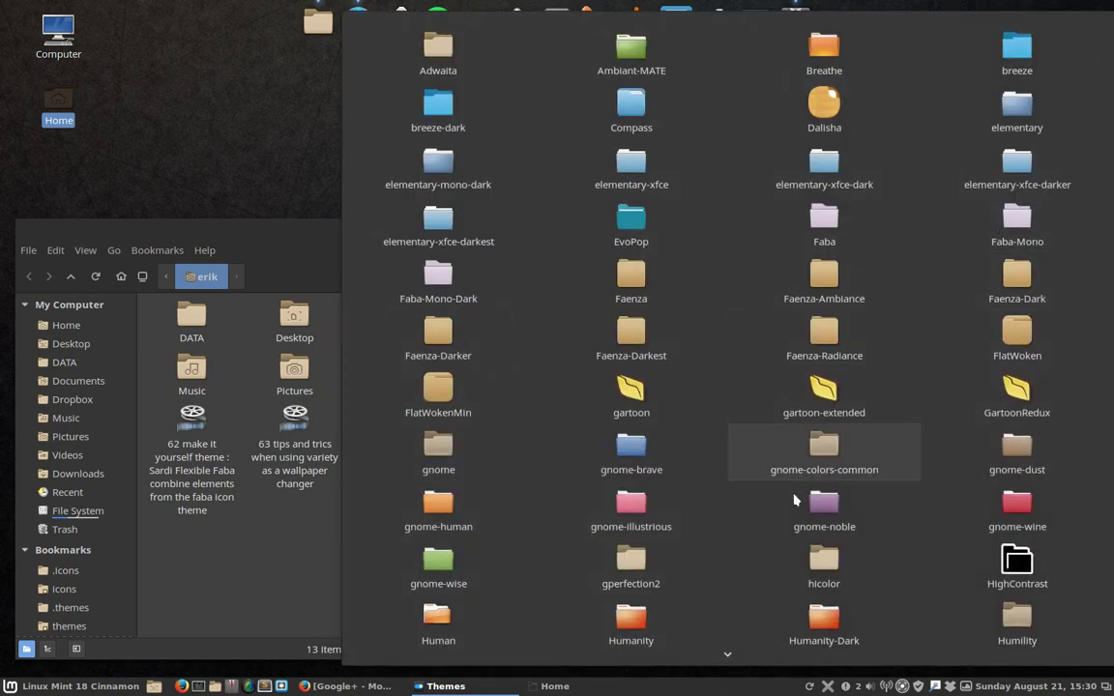
{"action": "left_click", "coordinate": [817, 553]}
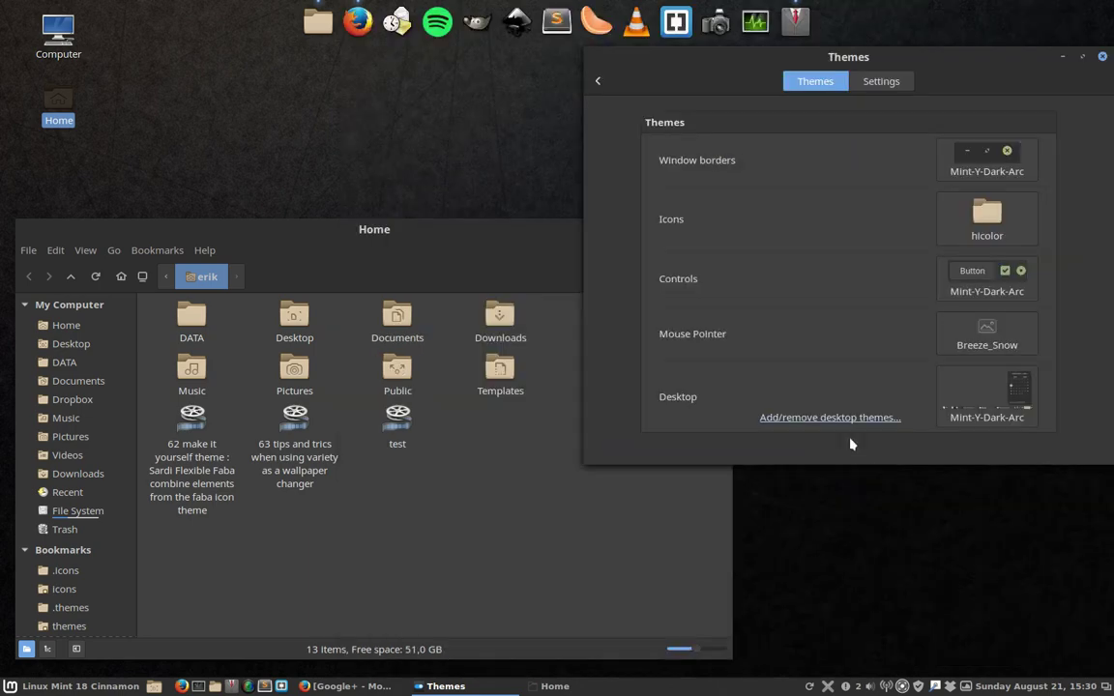
{"action": "left_click", "coordinate": [999, 225]}
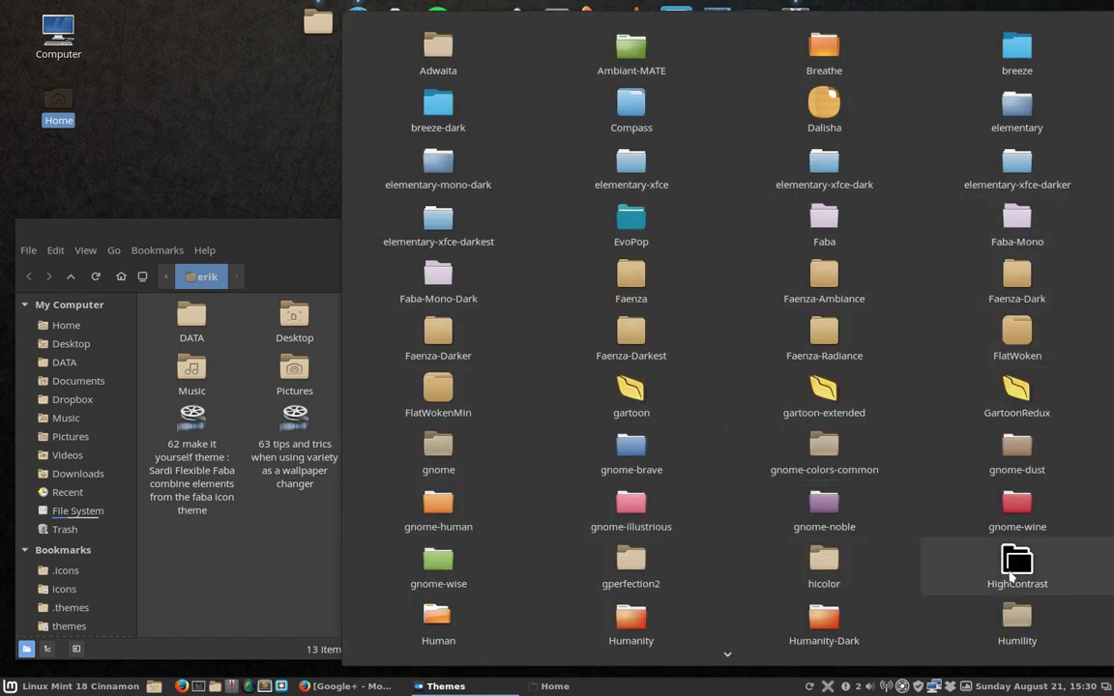
{"action": "left_click", "coordinate": [910, 523]}
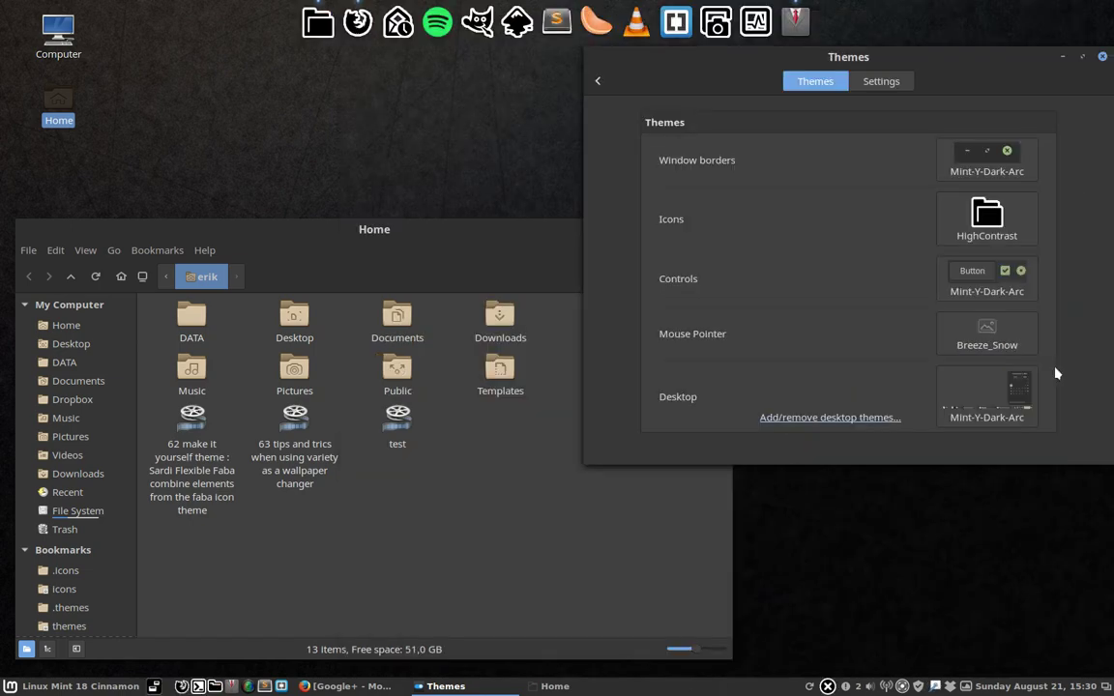
- Apply Human, then scroll the grid down and apply Humanity
{"action": "left_click", "coordinate": [989, 227]}
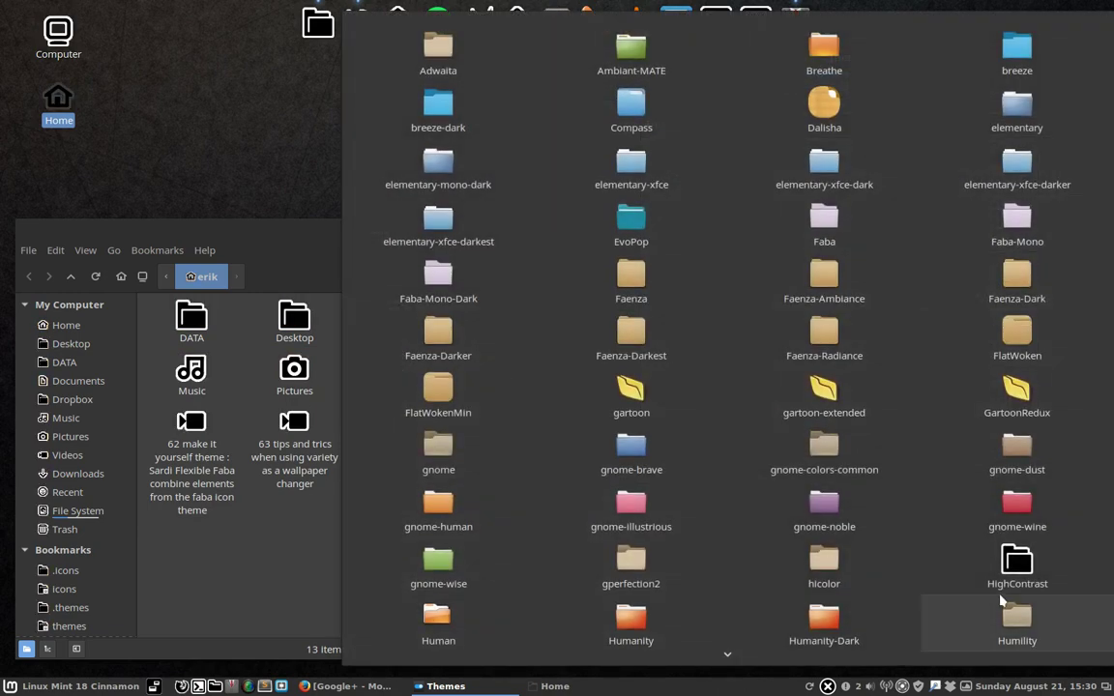
{"action": "left_click", "coordinate": [466, 609]}
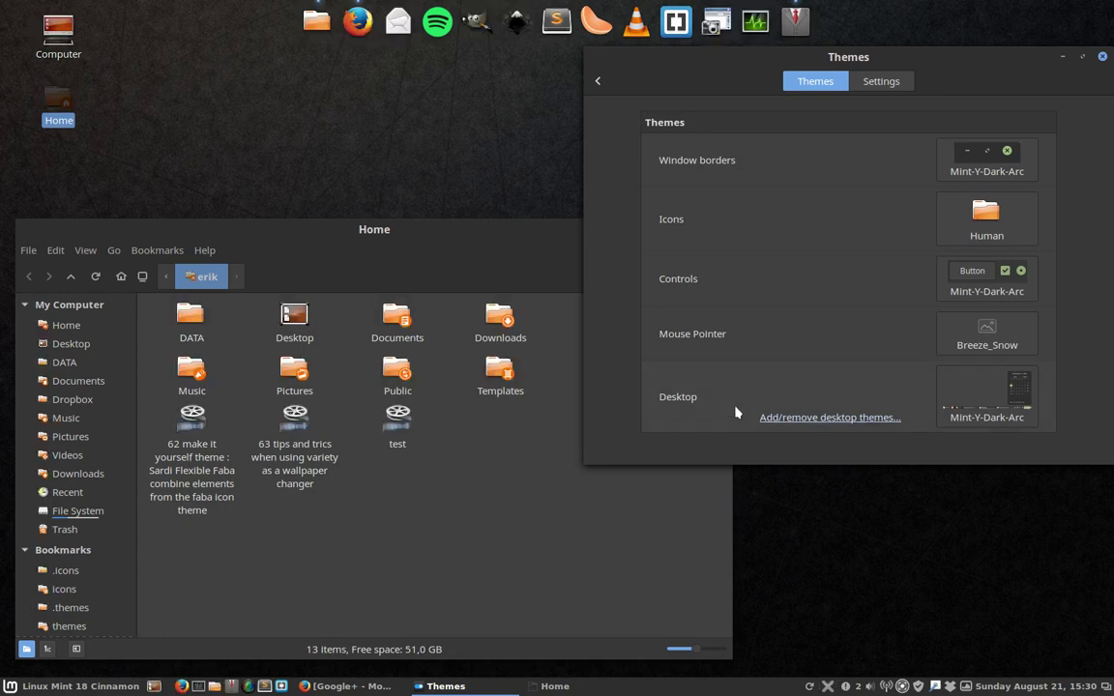
{"action": "left_click", "coordinate": [1010, 219]}
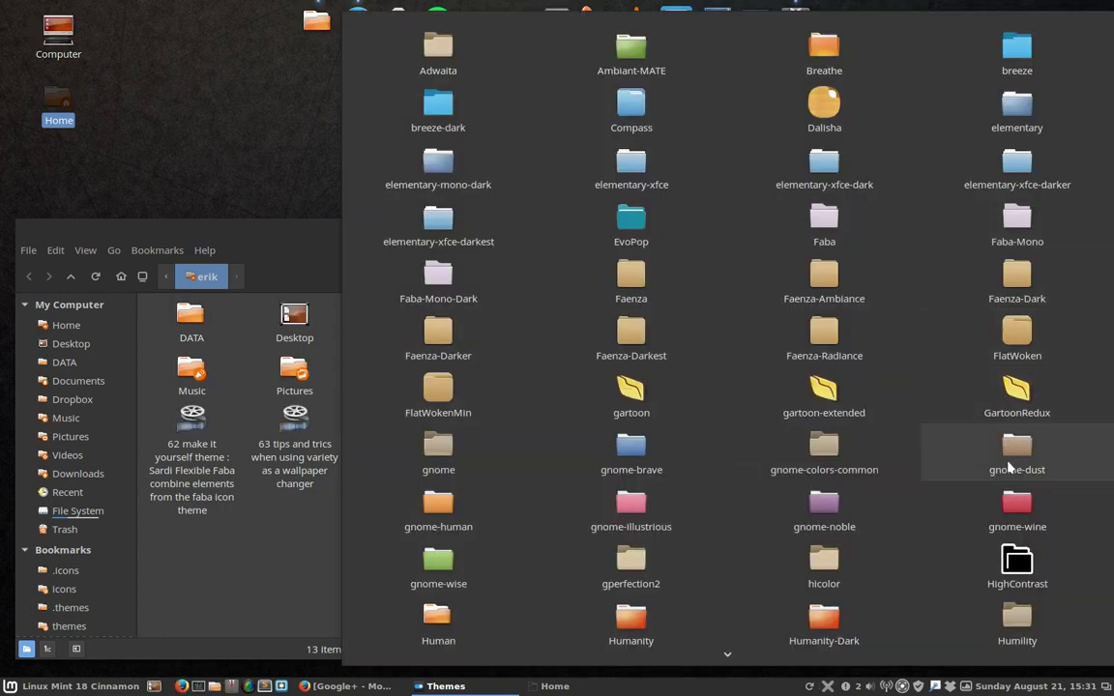
{"action": "scroll", "coordinate": [1016, 467], "scroll_direction": "down", "scroll_amount": 2}
{"action": "scroll", "coordinate": [1011, 469], "scroll_direction": "down", "scroll_amount": 2}
{"action": "scroll", "coordinate": [1011, 470], "scroll_direction": "down", "scroll_amount": 2}
{"action": "scroll", "coordinate": [1011, 464], "scroll_direction": "down", "scroll_amount": 1}
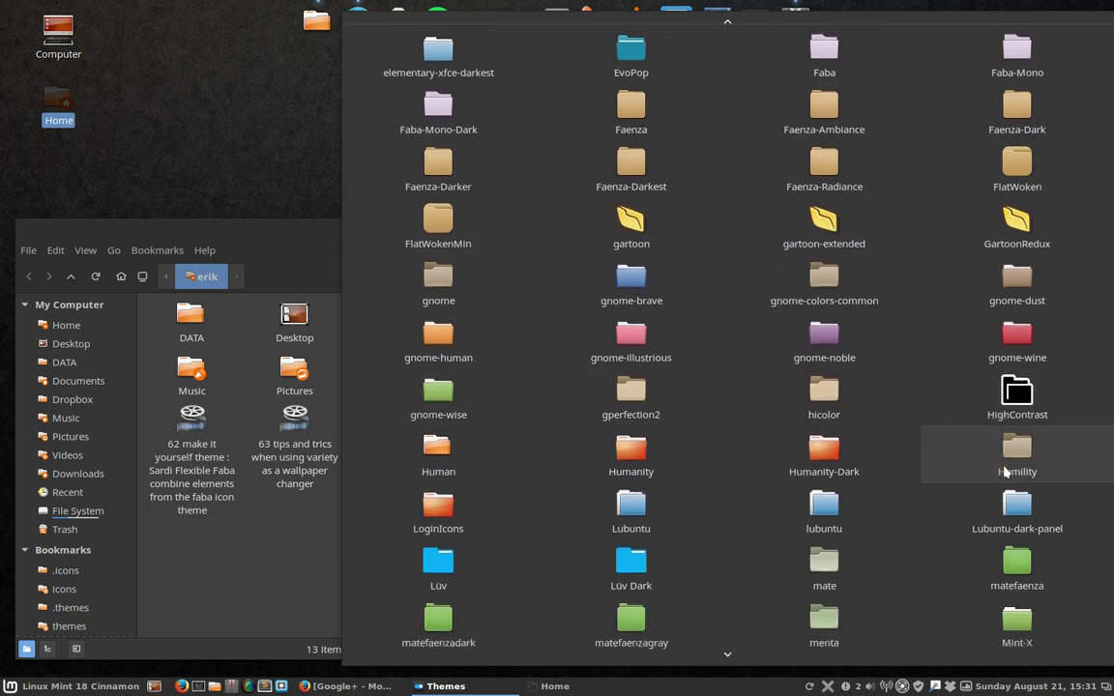
{"action": "left_click", "coordinate": [630, 454]}
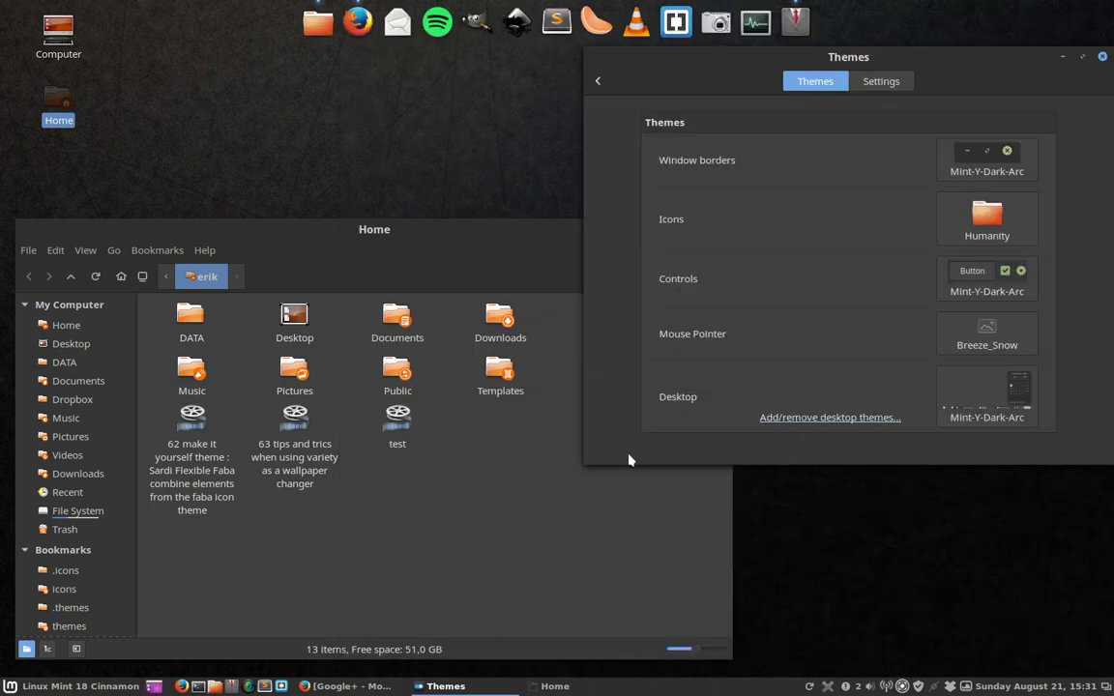
- Apply Humanity-Dark, then Humility, and scroll the reopened icon grid down
{"action": "left_click", "coordinate": [977, 223]}
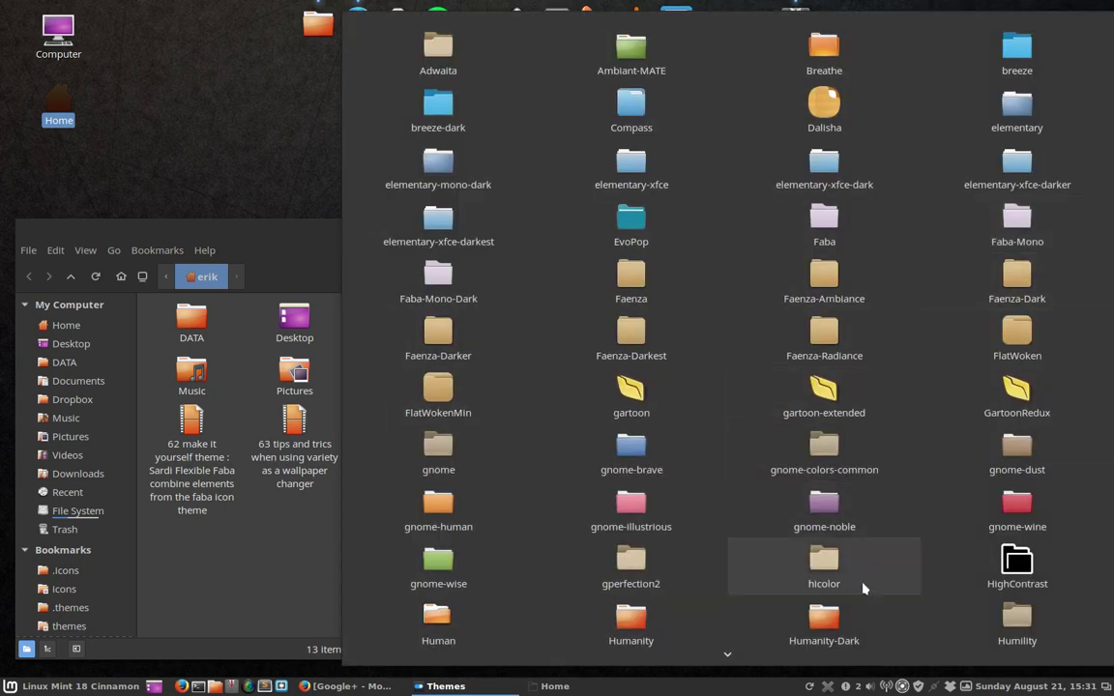
{"action": "left_click", "coordinate": [841, 621]}
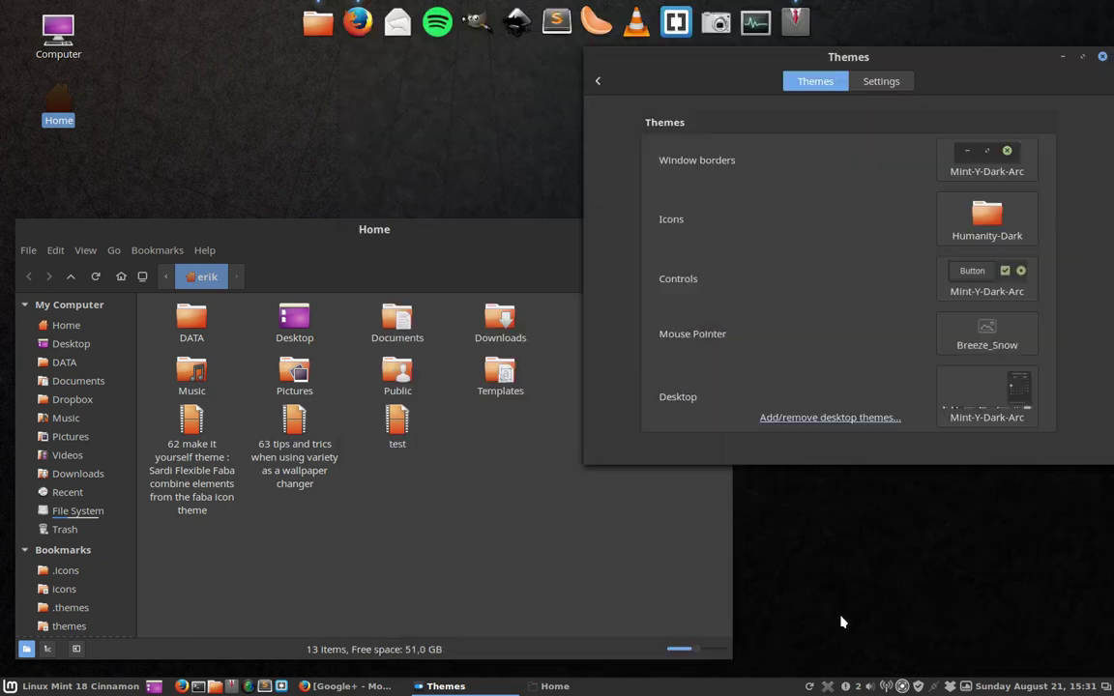
{"action": "left_click", "coordinate": [988, 228]}
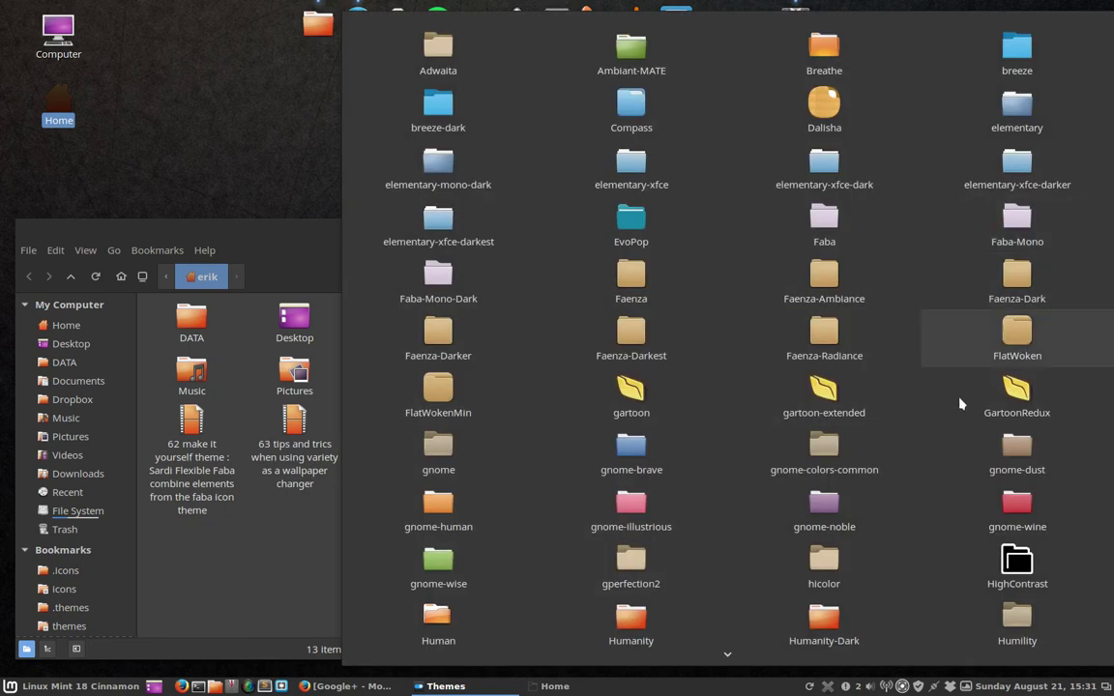
{"action": "scroll", "coordinate": [911, 459], "scroll_direction": "down", "scroll_amount": 1}
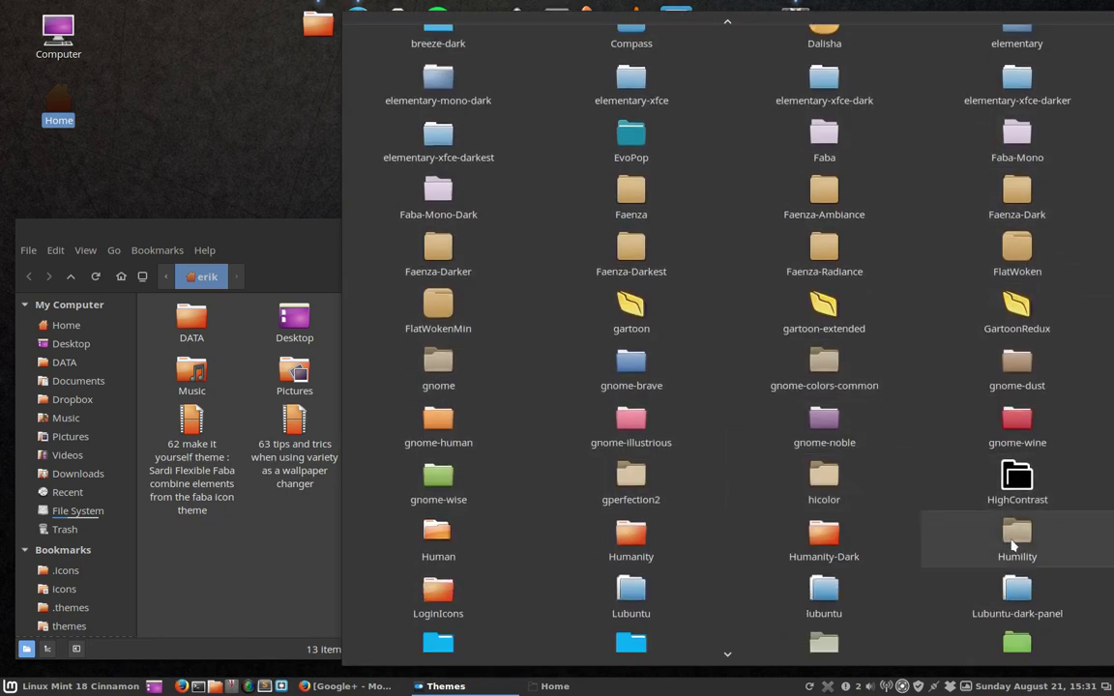
{"action": "left_click", "coordinate": [958, 542]}
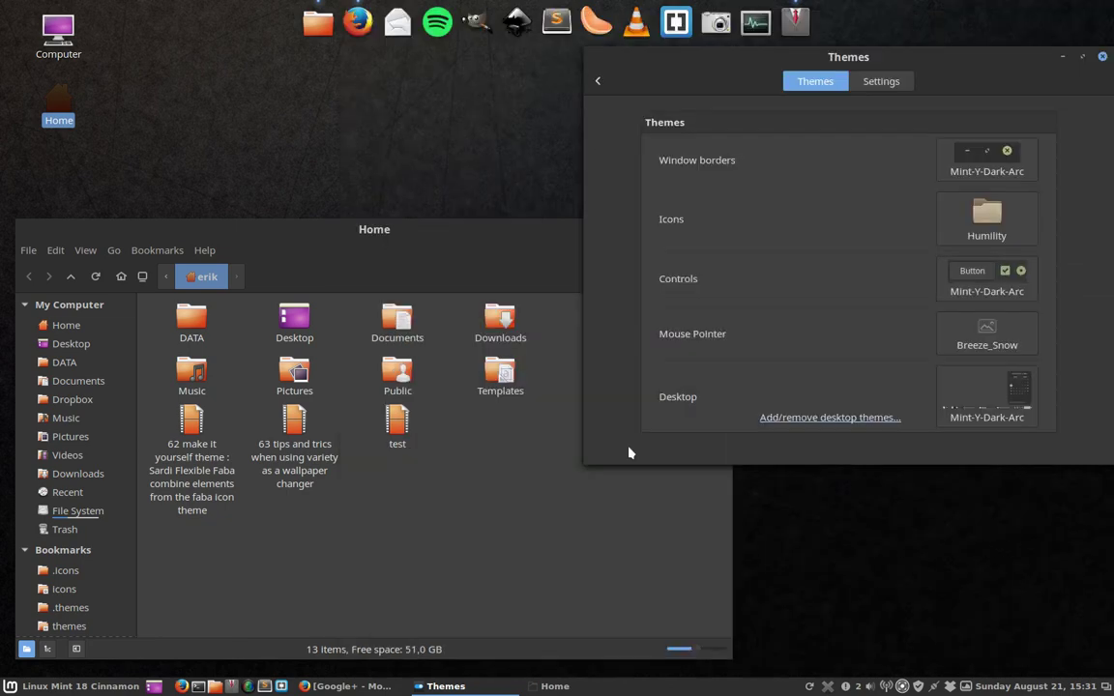
{"action": "left_click", "coordinate": [989, 221]}
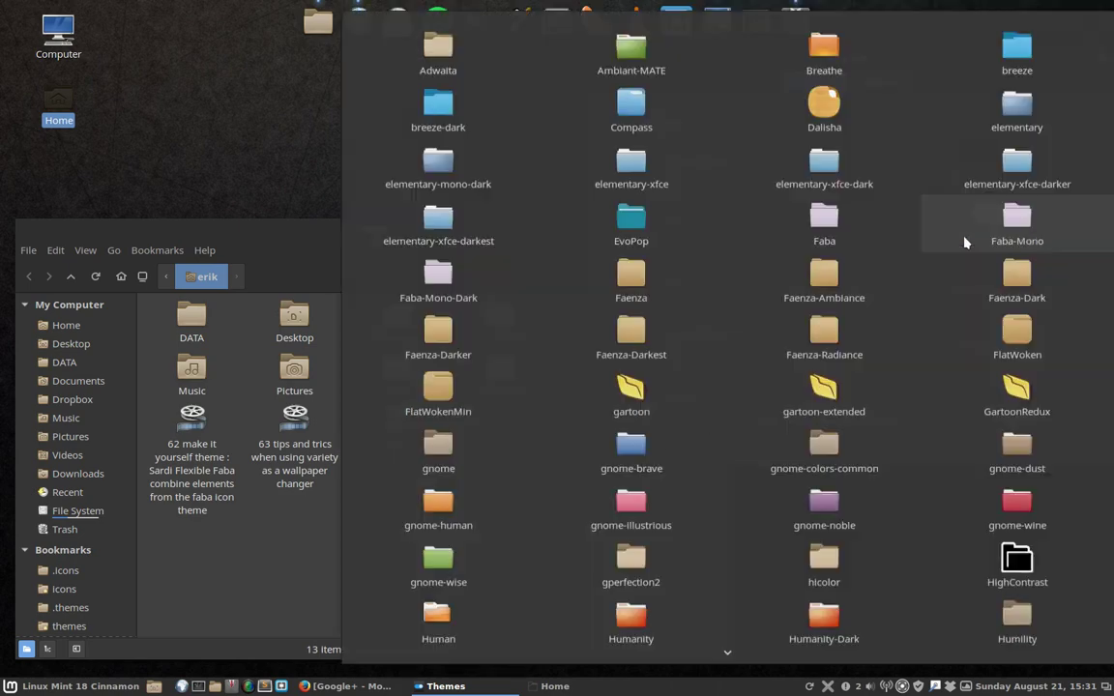
{"action": "scroll", "coordinate": [882, 455], "scroll_direction": "down", "scroll_amount": 1}
{"action": "scroll", "coordinate": [882, 455], "scroll_direction": "down", "scroll_amount": 3}
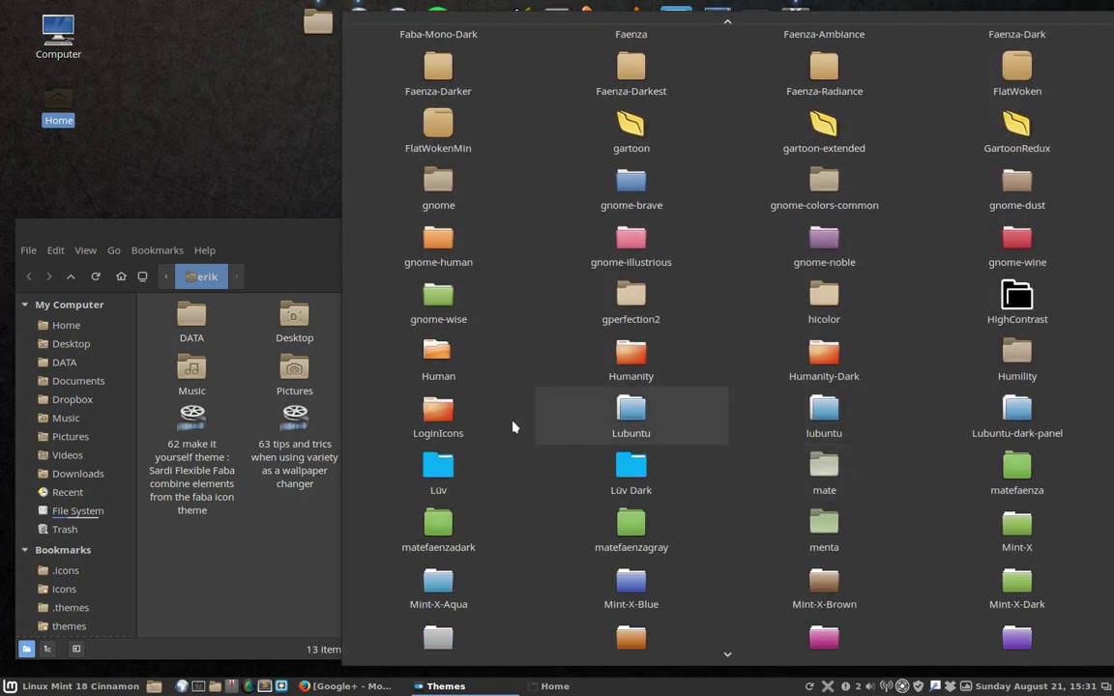
- Try the LoginIcons, Lubuntu and lubuntu icon themes
{"action": "left_click", "coordinate": [440, 425]}
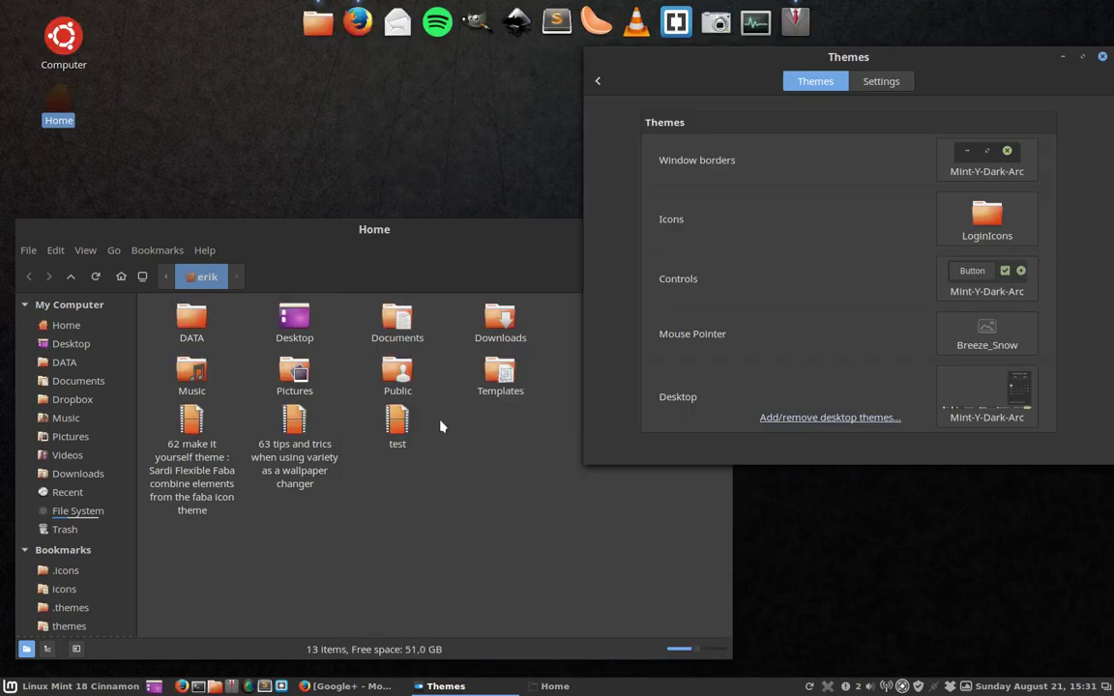
{"action": "left_click", "coordinate": [989, 243]}
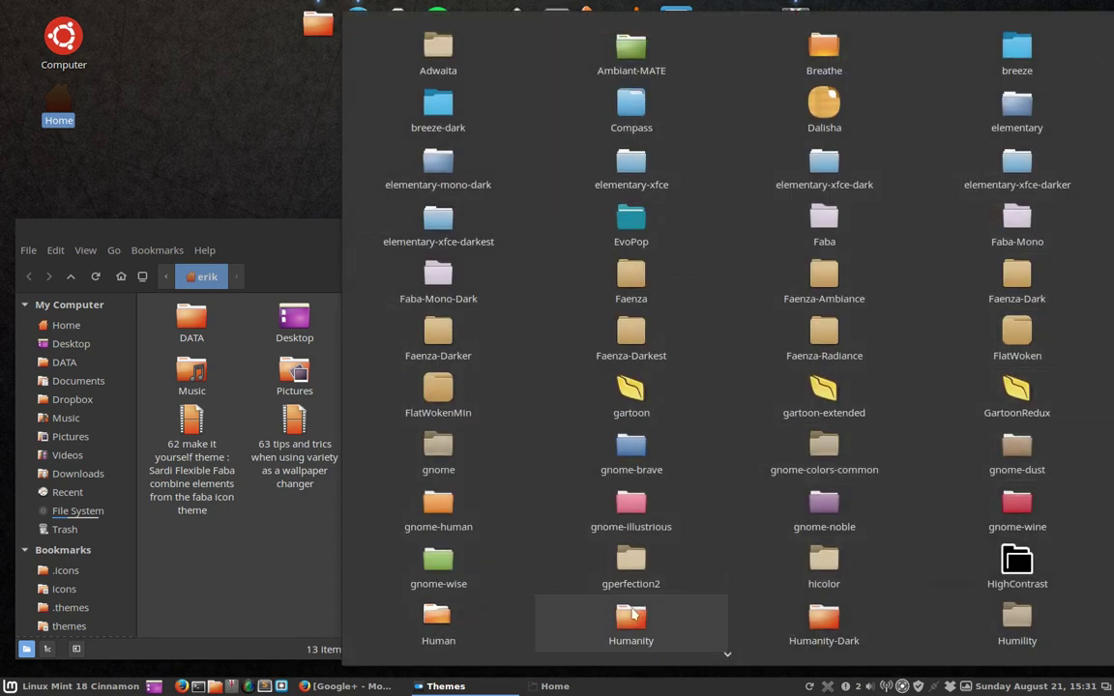
{"action": "scroll", "coordinate": [634, 613], "scroll_direction": "down", "scroll_amount": 1}
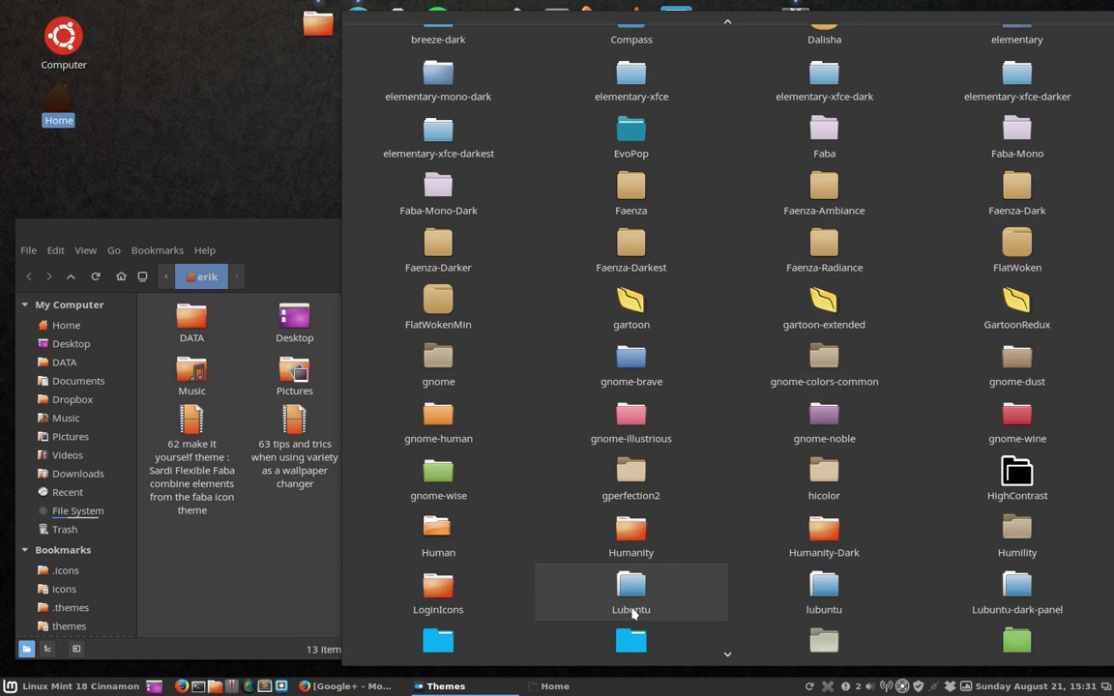
{"action": "left_click", "coordinate": [630, 595]}
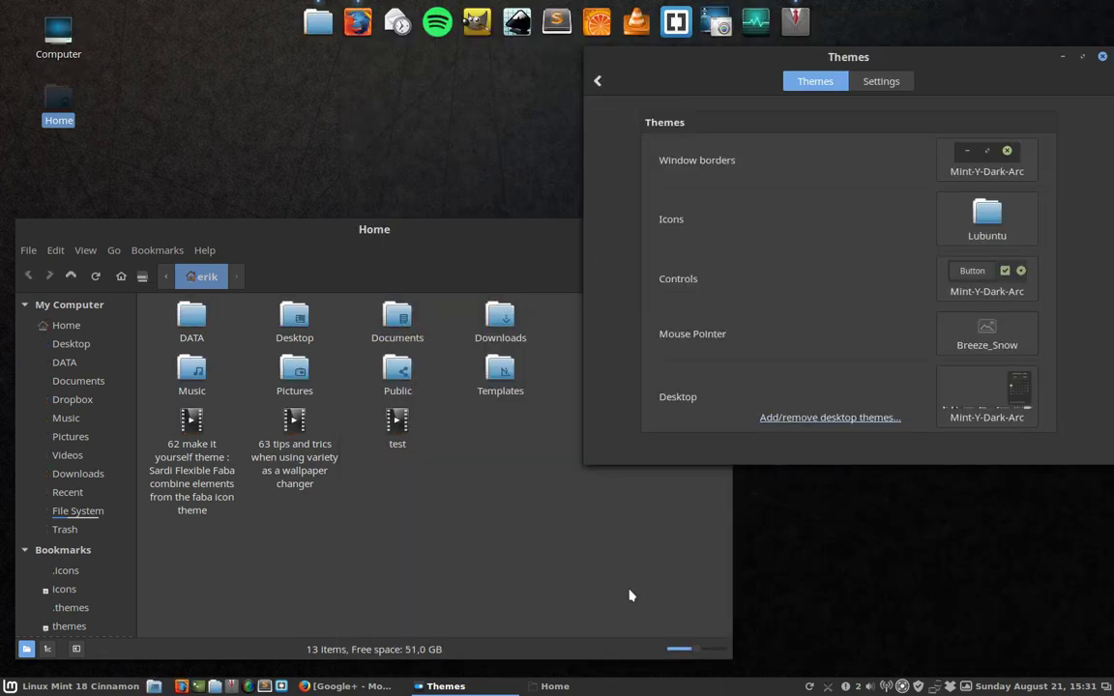
{"action": "left_click", "coordinate": [988, 221]}
{"action": "scroll", "coordinate": [828, 551], "scroll_direction": "down", "scroll_amount": 2}
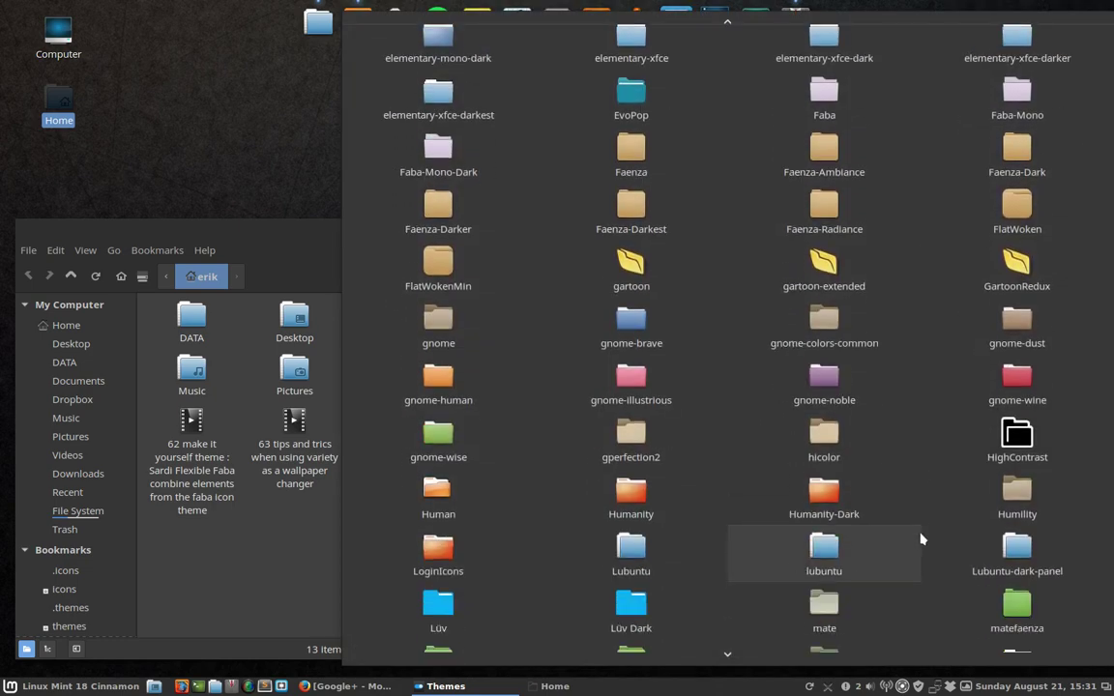
{"action": "left_click", "coordinate": [825, 550]}
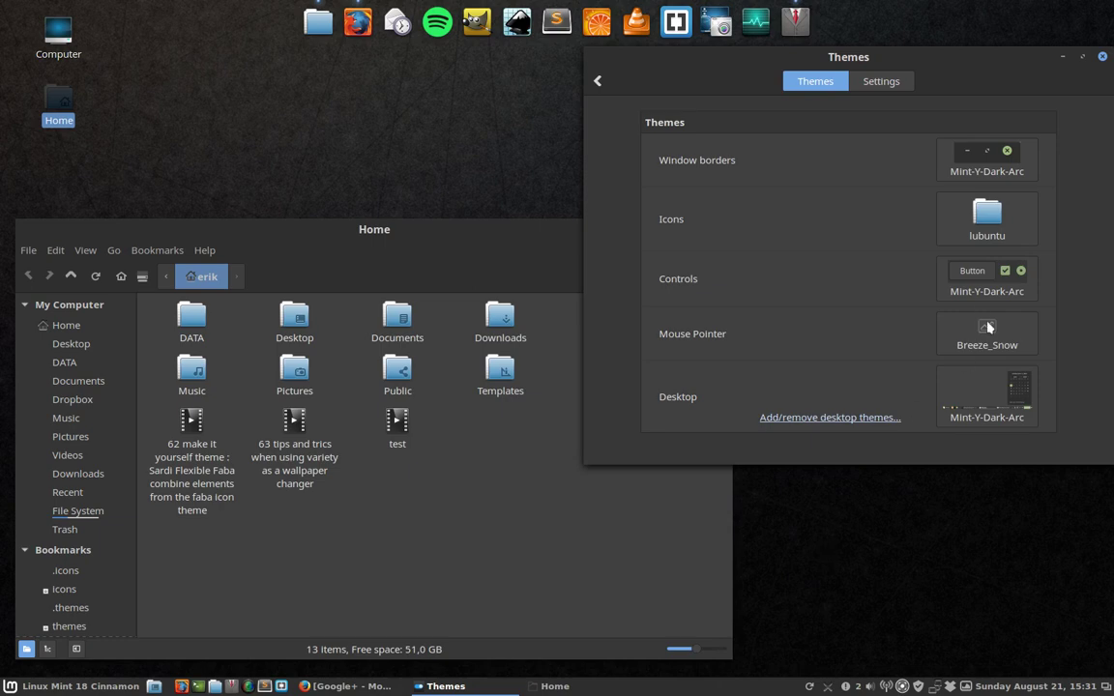
- Try Lubuntu-dark-panel, then apply Lüv to turn the Home folders bright blue
{"action": "left_click", "coordinate": [988, 218]}
{"action": "scroll", "coordinate": [906, 576], "scroll_direction": "down", "scroll_amount": 3}
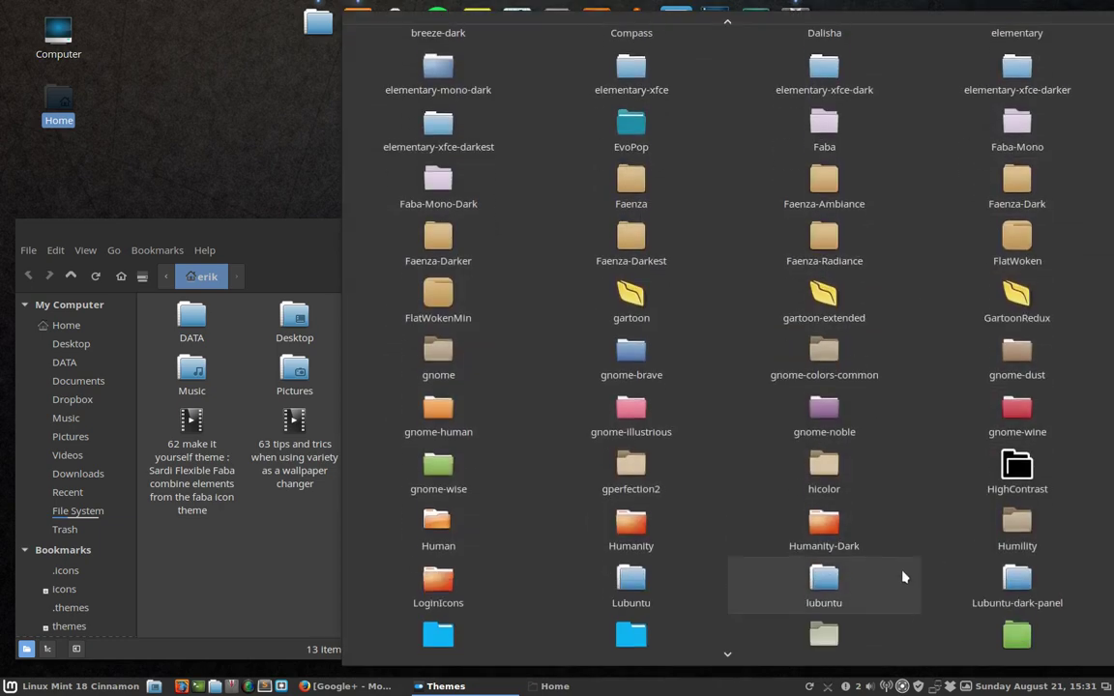
{"action": "key", "text": "Escape"}
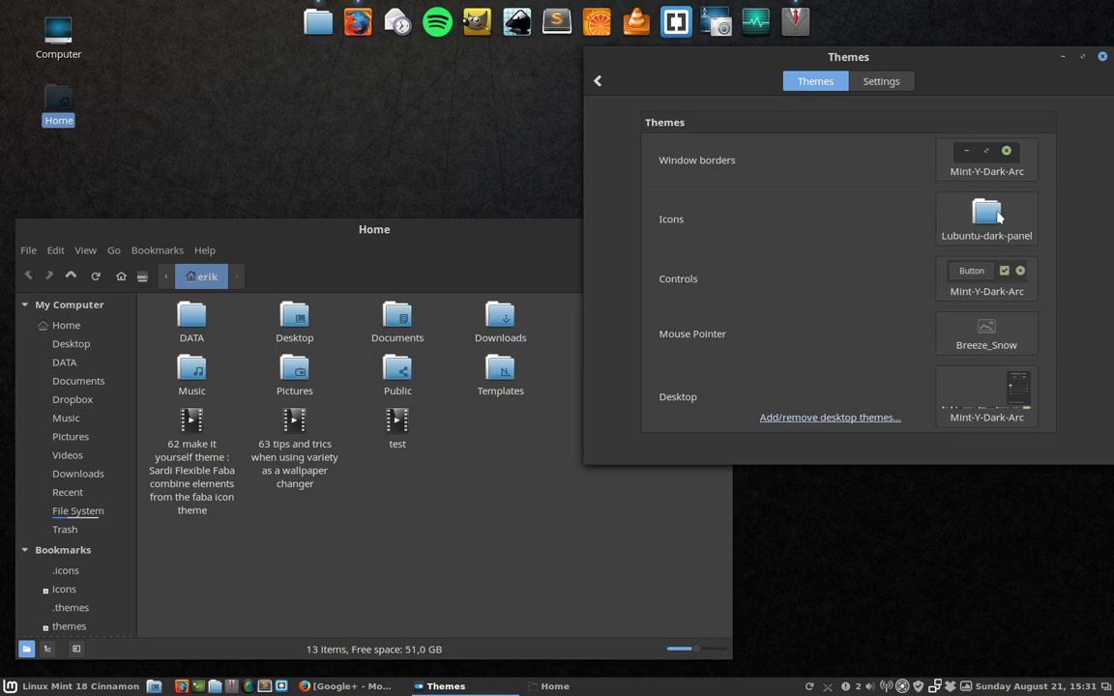
{"action": "left_click", "coordinate": [1012, 197]}
{"action": "scroll", "coordinate": [942, 563], "scroll_direction": "down", "scroll_amount": 1}
{"action": "scroll", "coordinate": [940, 566], "scroll_direction": "down", "scroll_amount": 1}
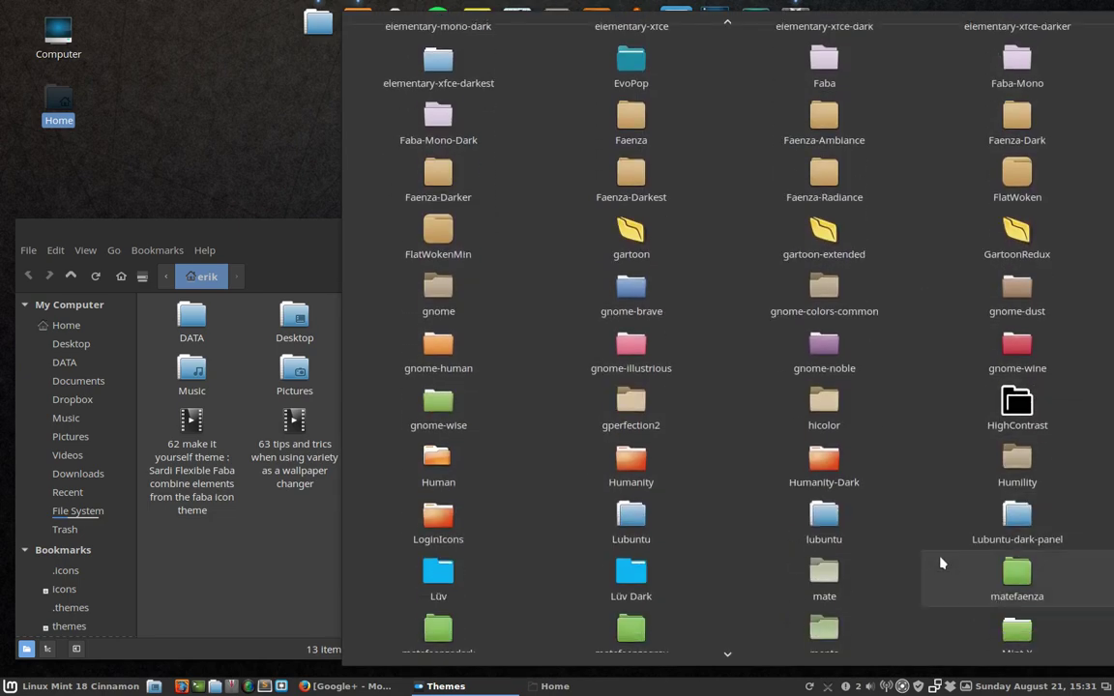
{"action": "scroll", "coordinate": [915, 562], "scroll_direction": "down", "scroll_amount": 1}
{"action": "left_click", "coordinate": [442, 554]}
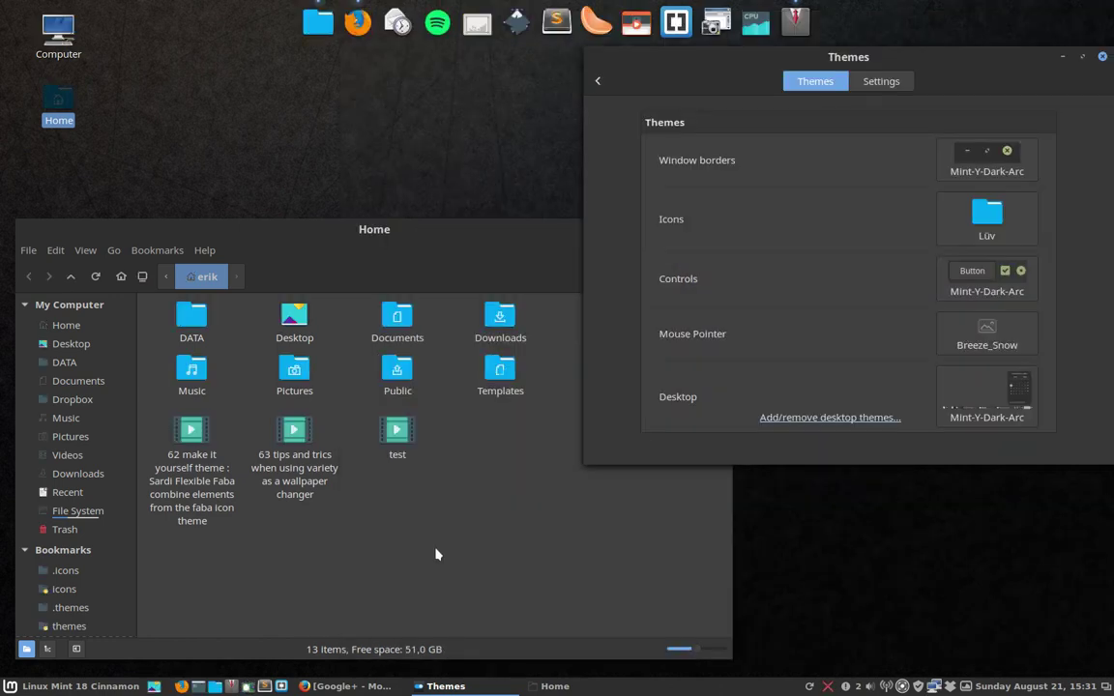
- Apply the Lüv Dark icon theme, then the mate icon theme
{"action": "left_click", "coordinate": [986, 218]}
{"action": "scroll", "coordinate": [738, 438], "scroll_direction": "down", "scroll_amount": 3}
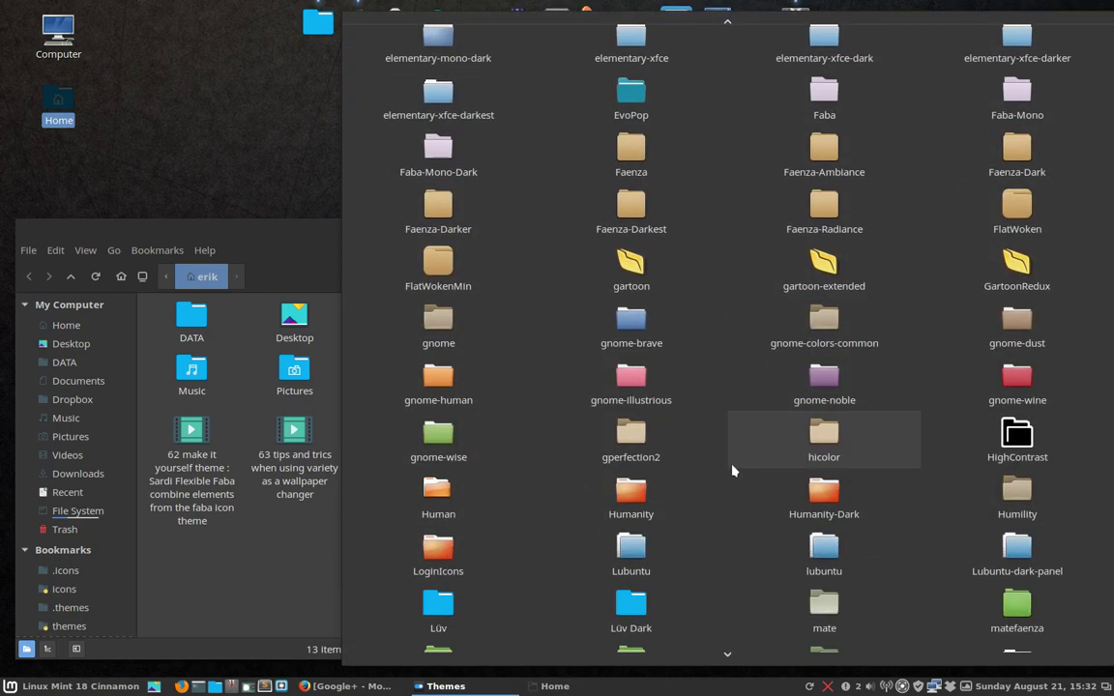
{"action": "left_click", "coordinate": [637, 579]}
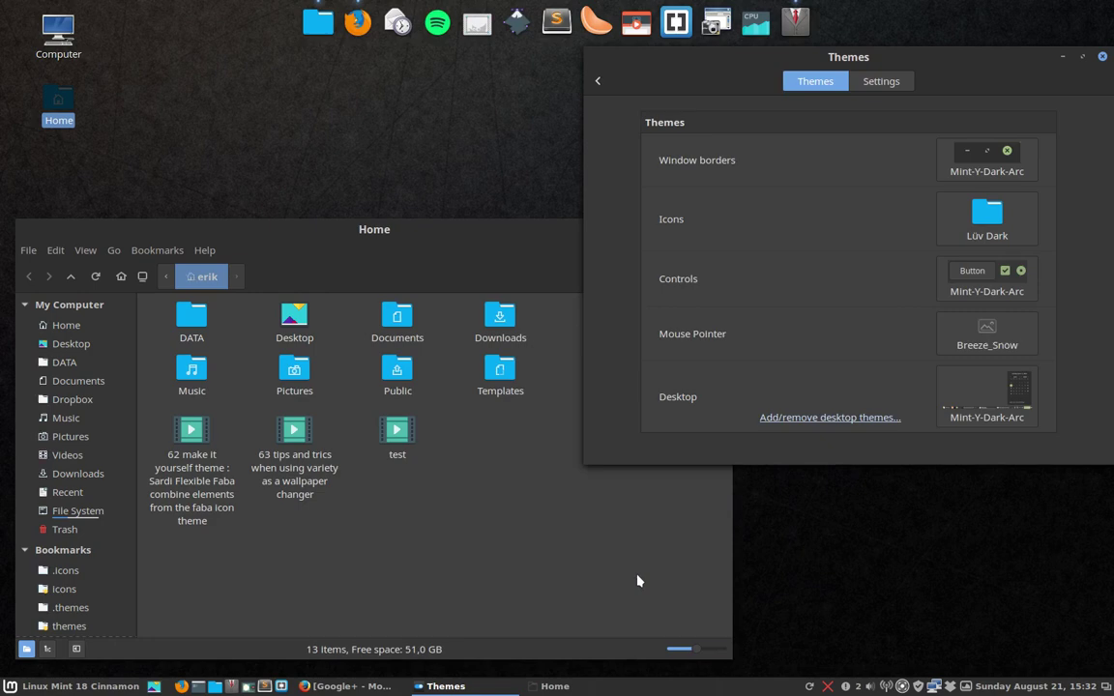
{"action": "left_click", "coordinate": [997, 225]}
{"action": "scroll", "coordinate": [731, 493], "scroll_direction": "down", "scroll_amount": 2}
{"action": "scroll", "coordinate": [730, 494], "scroll_direction": "down", "scroll_amount": 3}
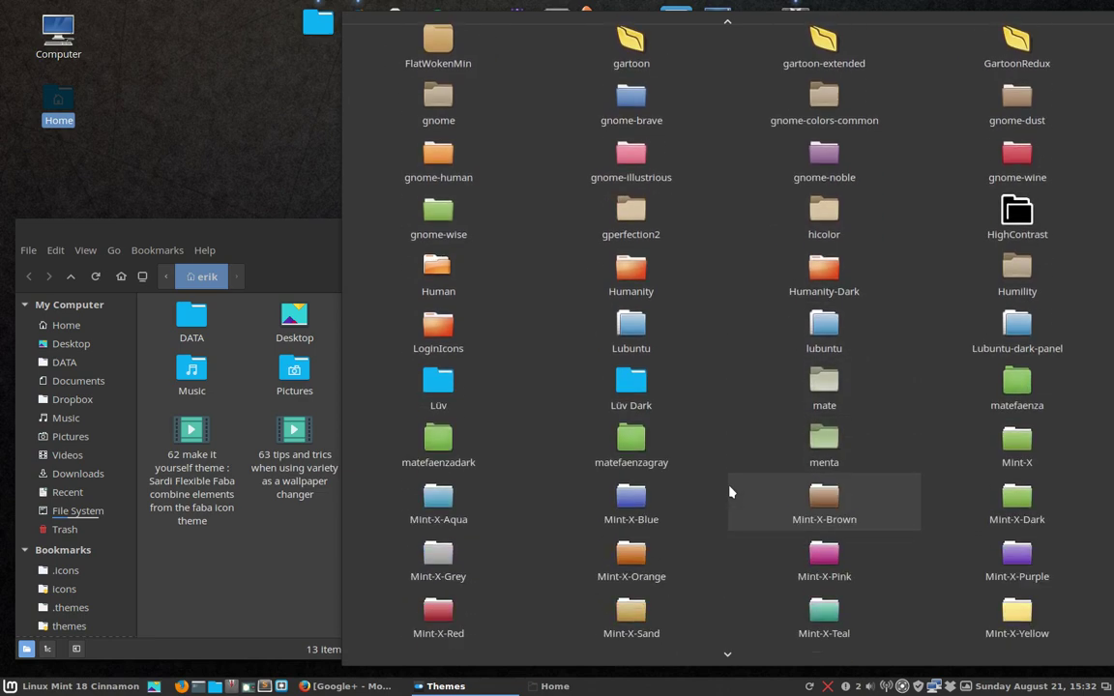
{"action": "left_click", "coordinate": [823, 389]}
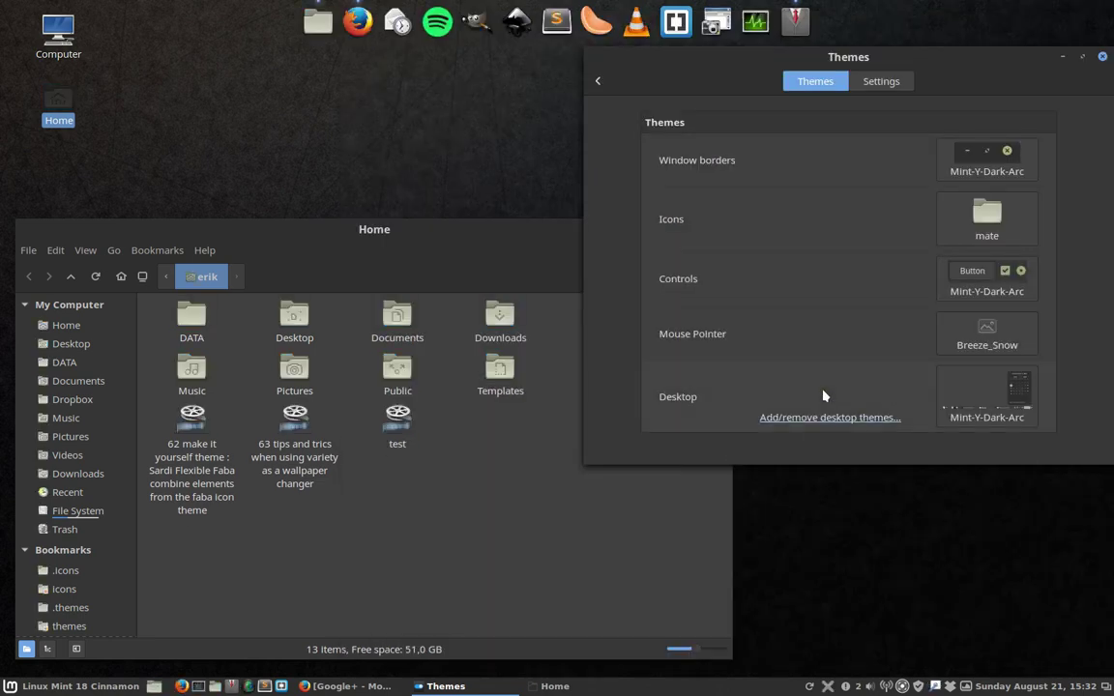
- Apply the matefaenza icon theme, then matefaenzadark, and watch the Home folder icons change
{"action": "left_click", "coordinate": [993, 238]}
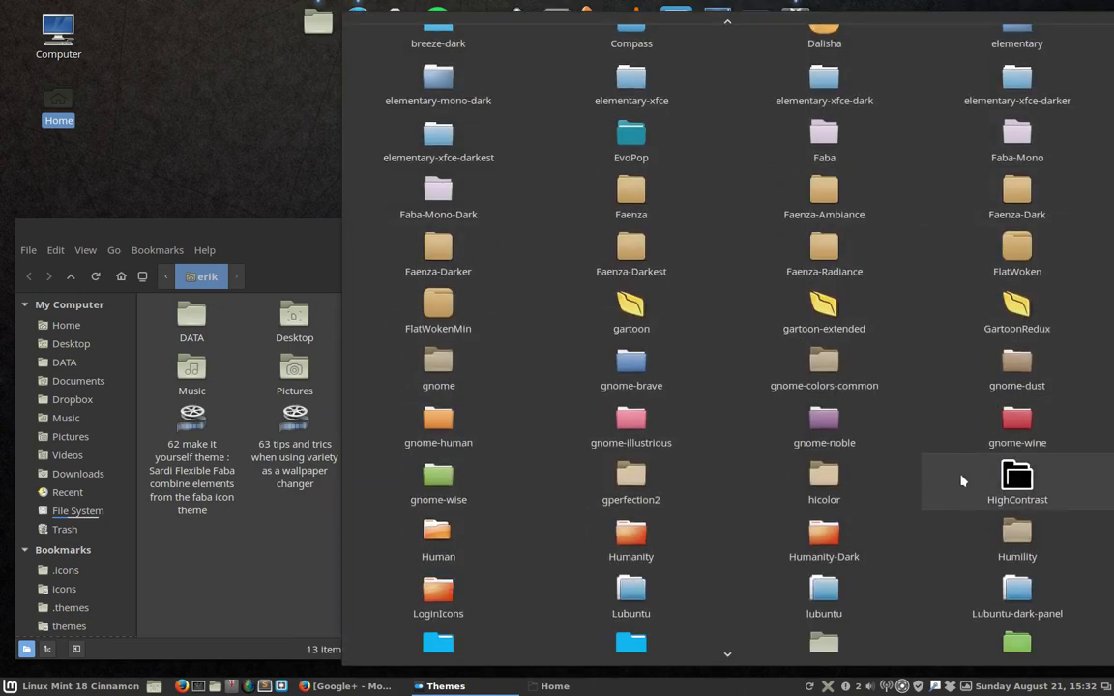
{"action": "scroll", "coordinate": [962, 480], "scroll_direction": "down", "scroll_amount": 2}
{"action": "scroll", "coordinate": [938, 488], "scroll_direction": "down", "scroll_amount": 1}
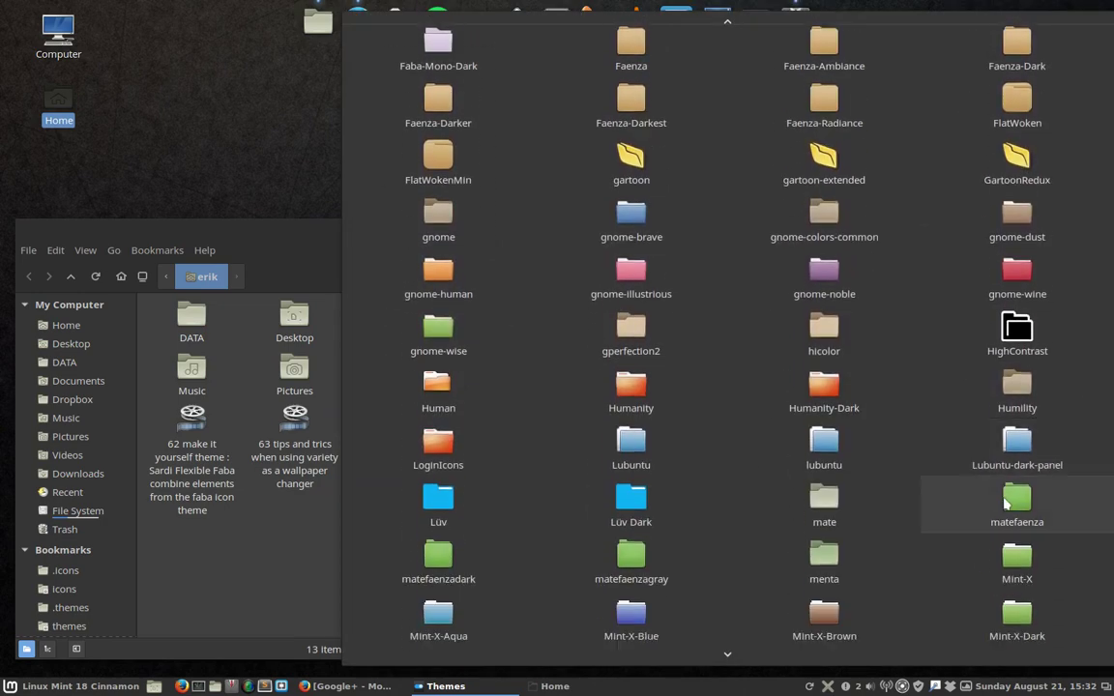
{"action": "left_click", "coordinate": [1011, 503]}
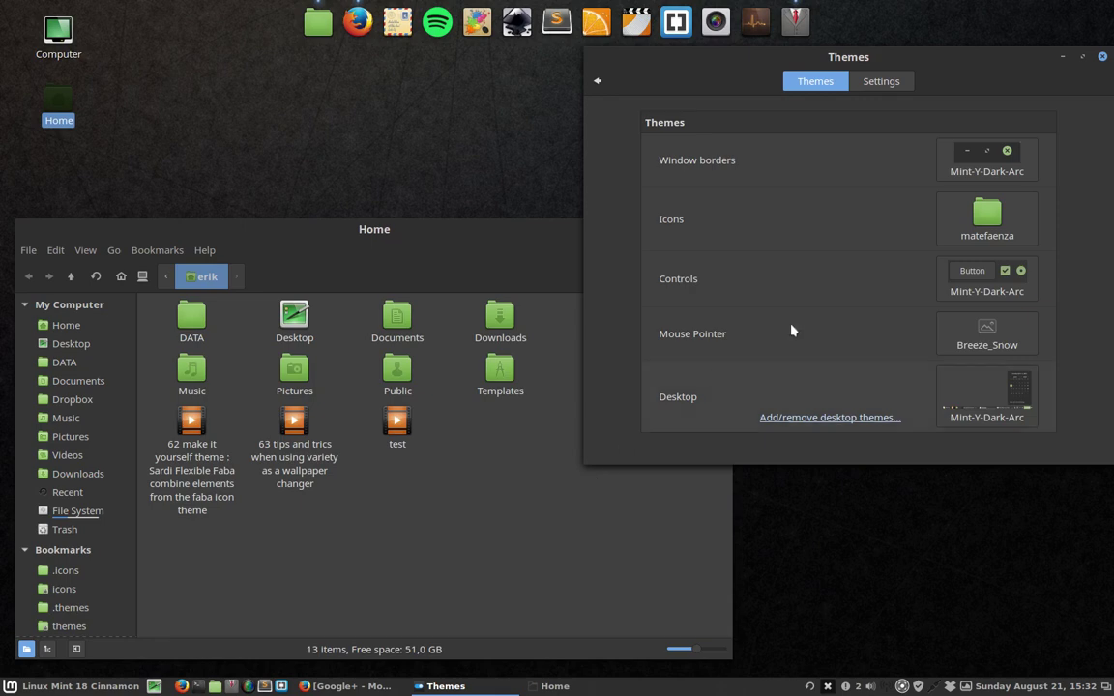
{"action": "left_click", "coordinate": [987, 216]}
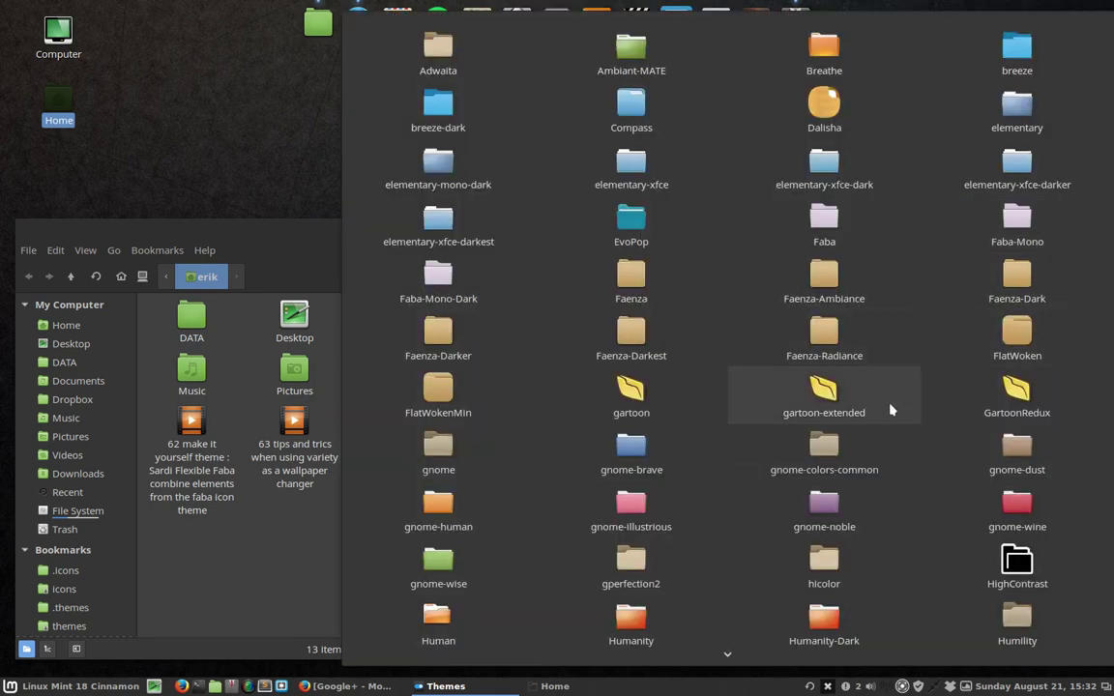
{"action": "scroll", "coordinate": [889, 410], "scroll_direction": "down", "scroll_amount": 1}
{"action": "scroll", "coordinate": [889, 408], "scroll_direction": "down", "scroll_amount": 1}
{"action": "scroll", "coordinate": [888, 407], "scroll_direction": "down", "scroll_amount": 1}
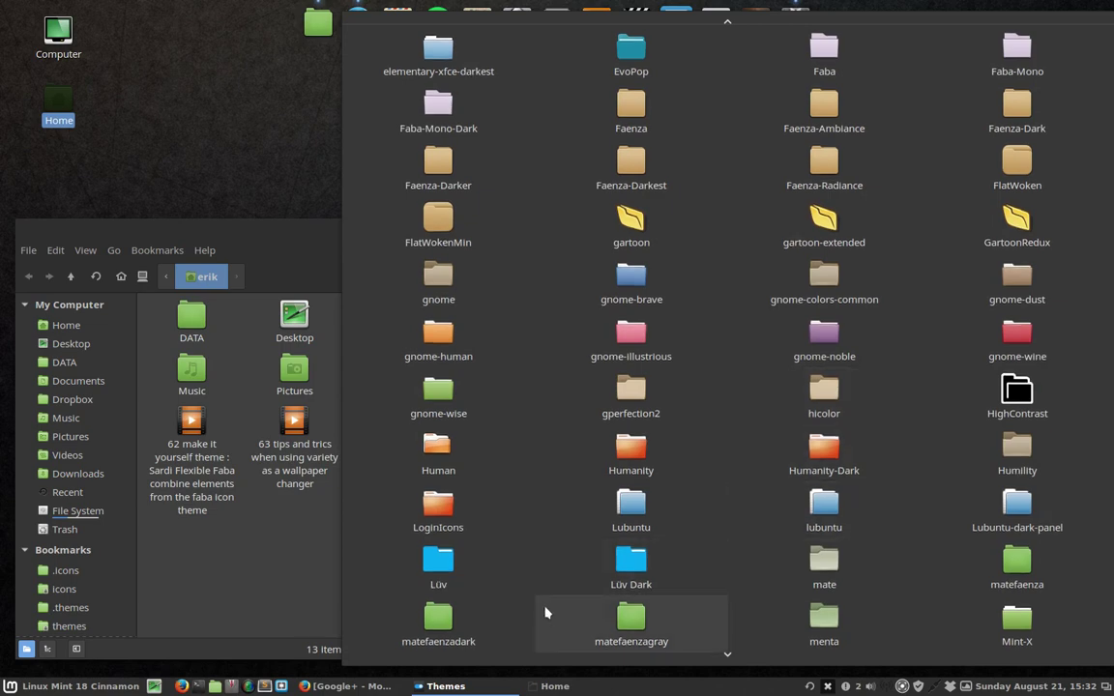
{"action": "left_click", "coordinate": [480, 609]}
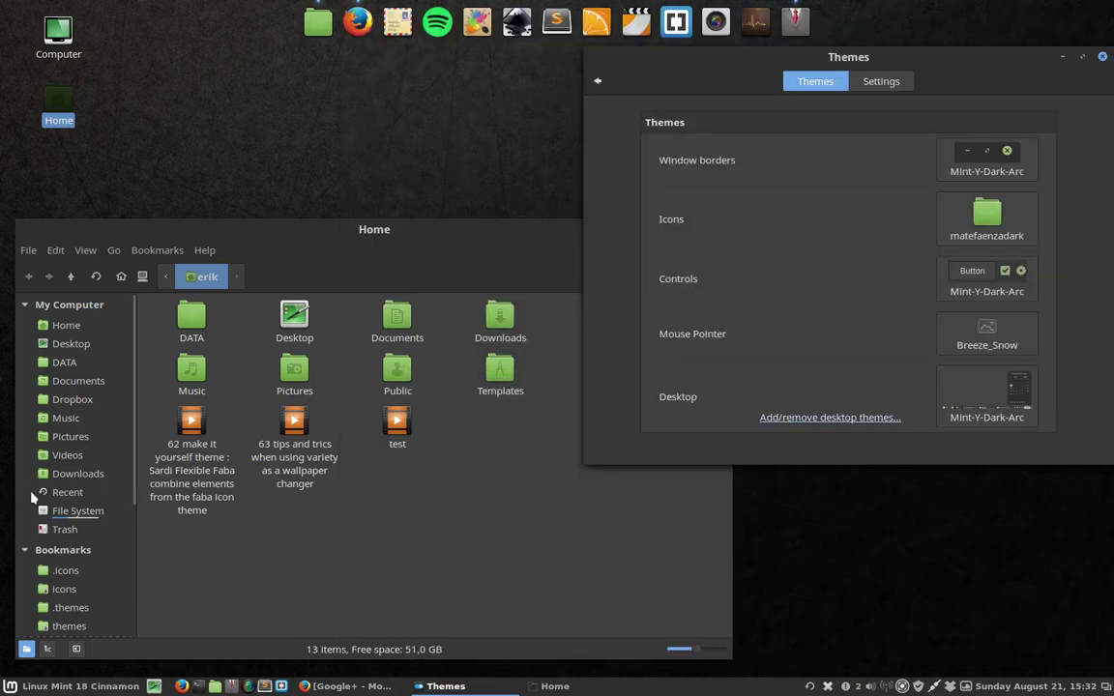
- Switch to the matefaenzagray icon theme, leaving the icon theme list open again
{"action": "left_click", "coordinate": [991, 233]}
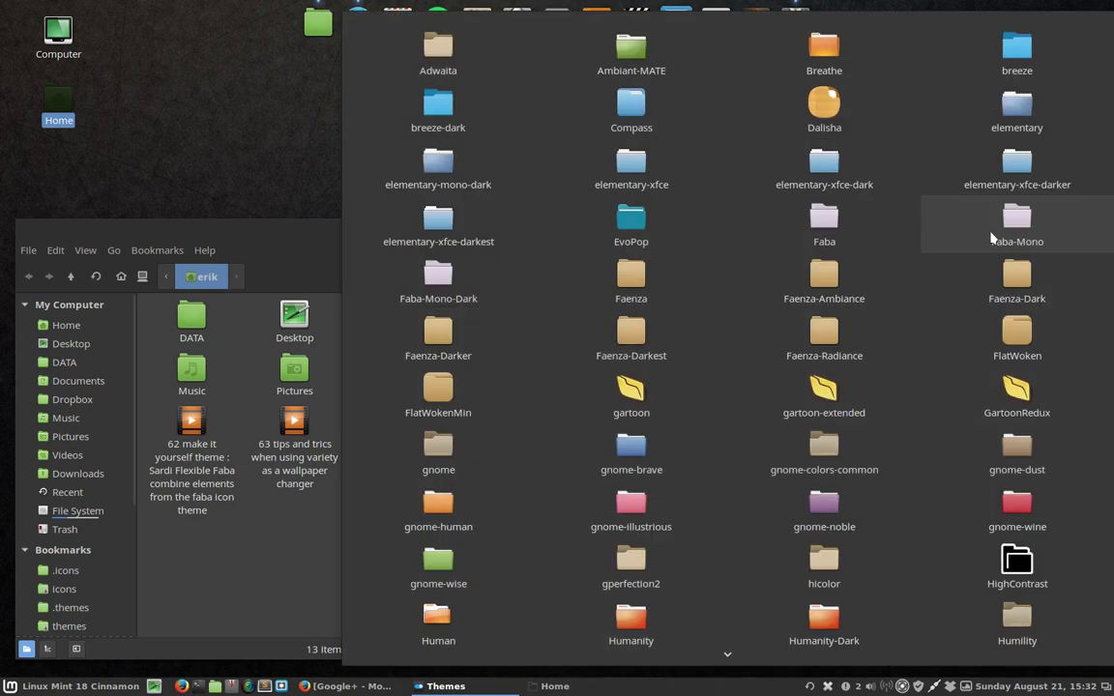
{"action": "scroll", "coordinate": [721, 461], "scroll_direction": "down", "scroll_amount": 1}
{"action": "scroll", "coordinate": [704, 462], "scroll_direction": "down", "scroll_amount": 2}
{"action": "scroll", "coordinate": [703, 464], "scroll_direction": "down", "scroll_amount": 3}
{"action": "scroll", "coordinate": [704, 464], "scroll_direction": "down", "scroll_amount": 2}
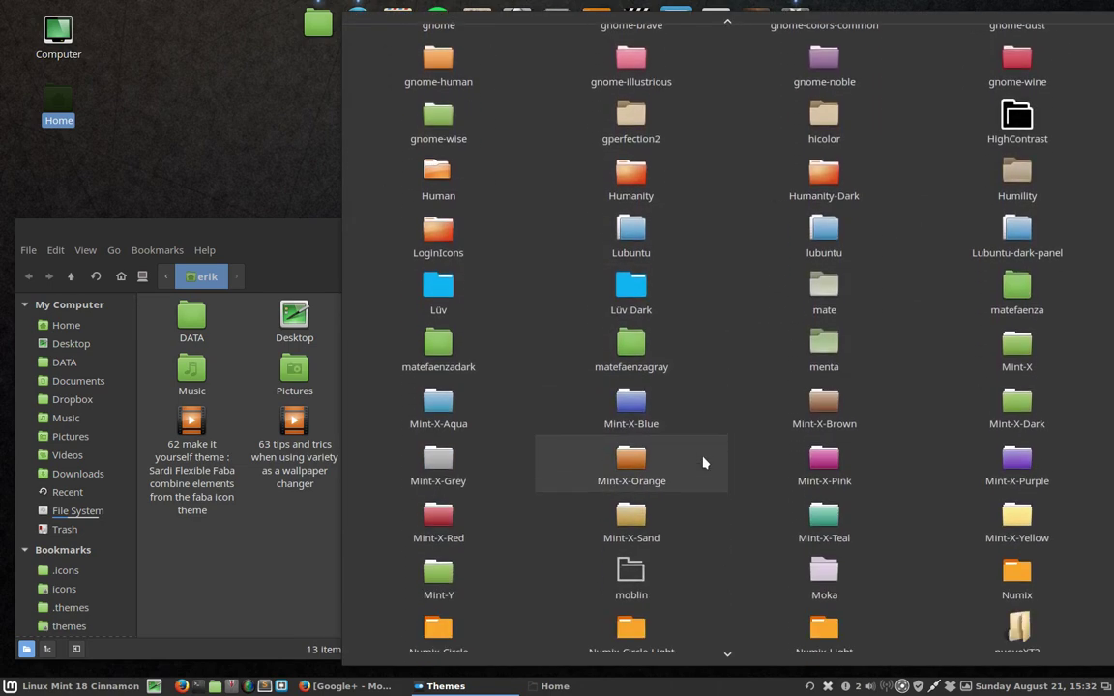
{"action": "scroll", "coordinate": [703, 463], "scroll_direction": "down", "scroll_amount": 3}
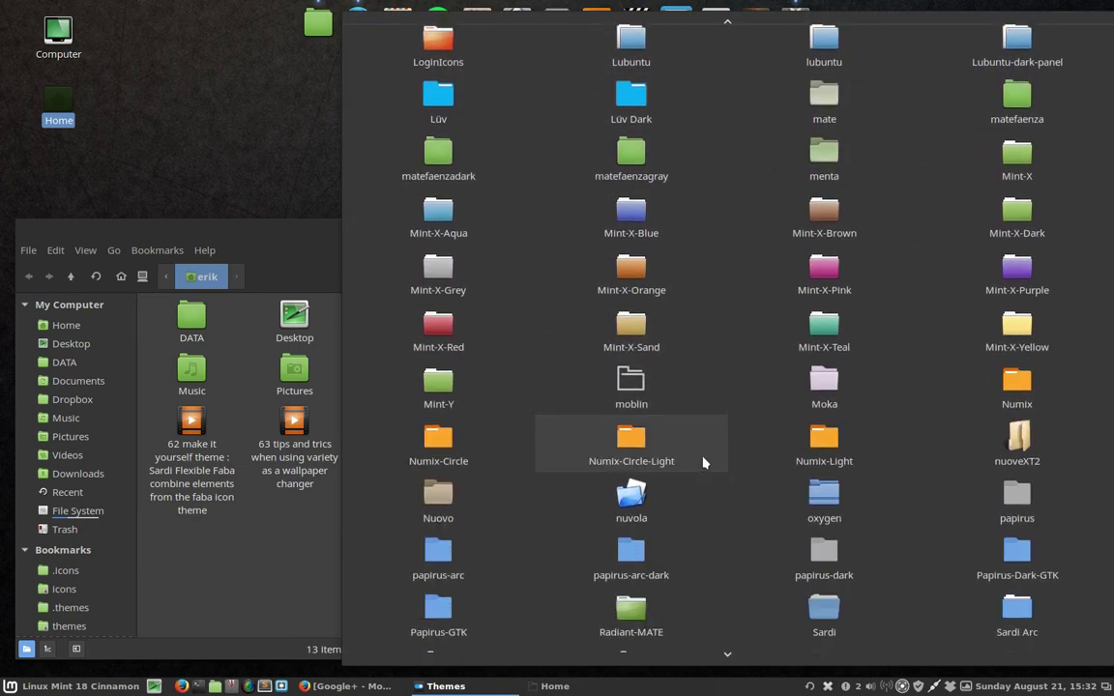
{"action": "left_click", "coordinate": [629, 147]}
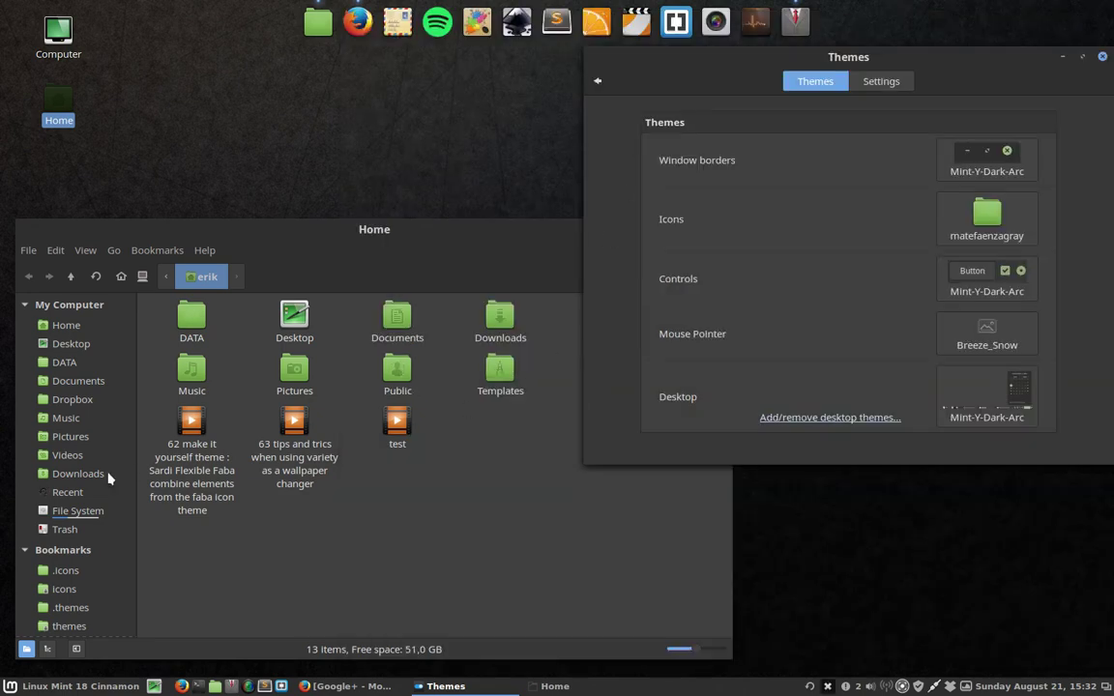
{"action": "left_click", "coordinate": [985, 221]}
- Apply the menta icon theme, then the moblin icon theme
{"action": "scroll", "coordinate": [893, 439], "scroll_direction": "down", "scroll_amount": 2}
{"action": "scroll", "coordinate": [894, 439], "scroll_direction": "down", "scroll_amount": 5}
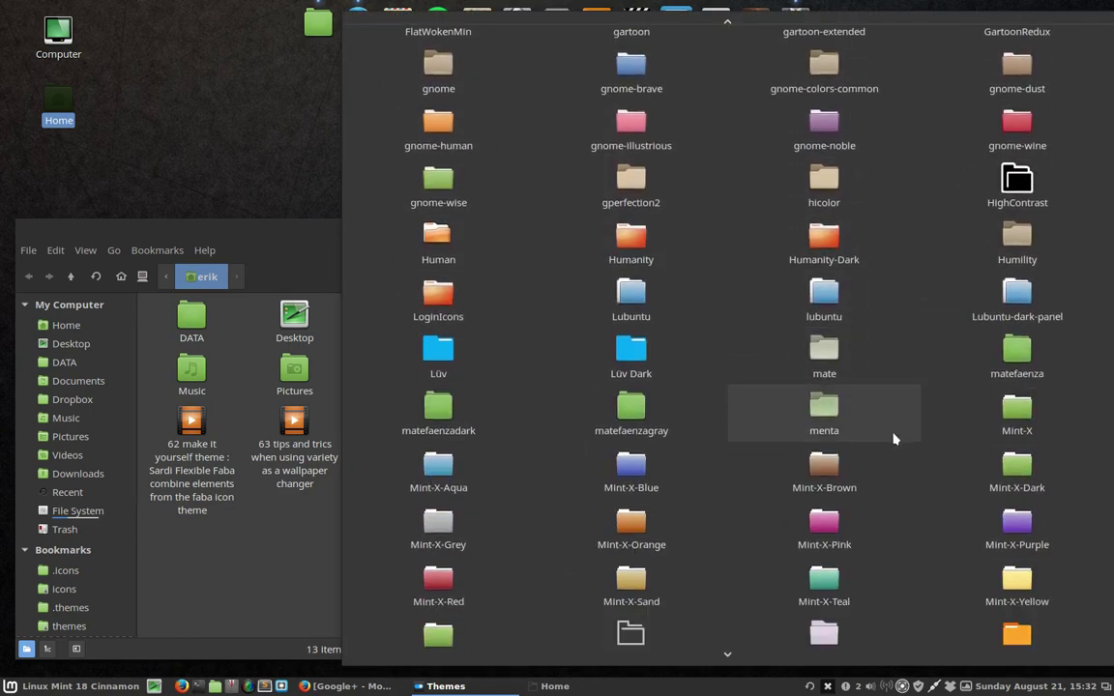
{"action": "left_click", "coordinate": [853, 422]}
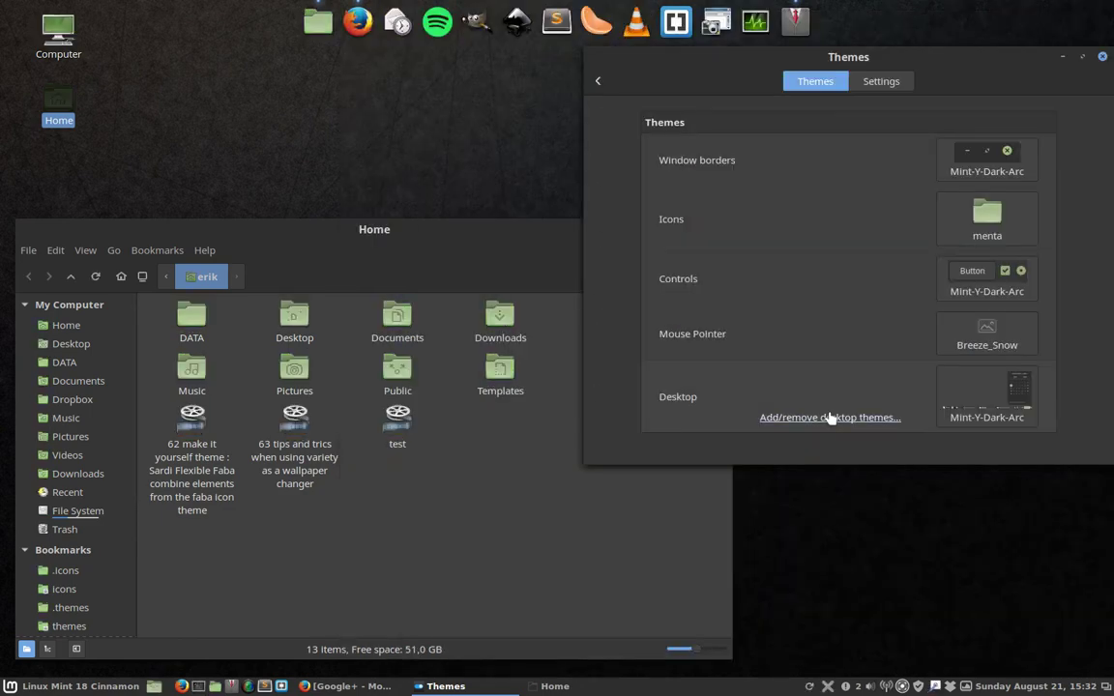
{"action": "left_click", "coordinate": [1004, 218]}
{"action": "scroll", "coordinate": [966, 450], "scroll_direction": "down", "scroll_amount": 3}
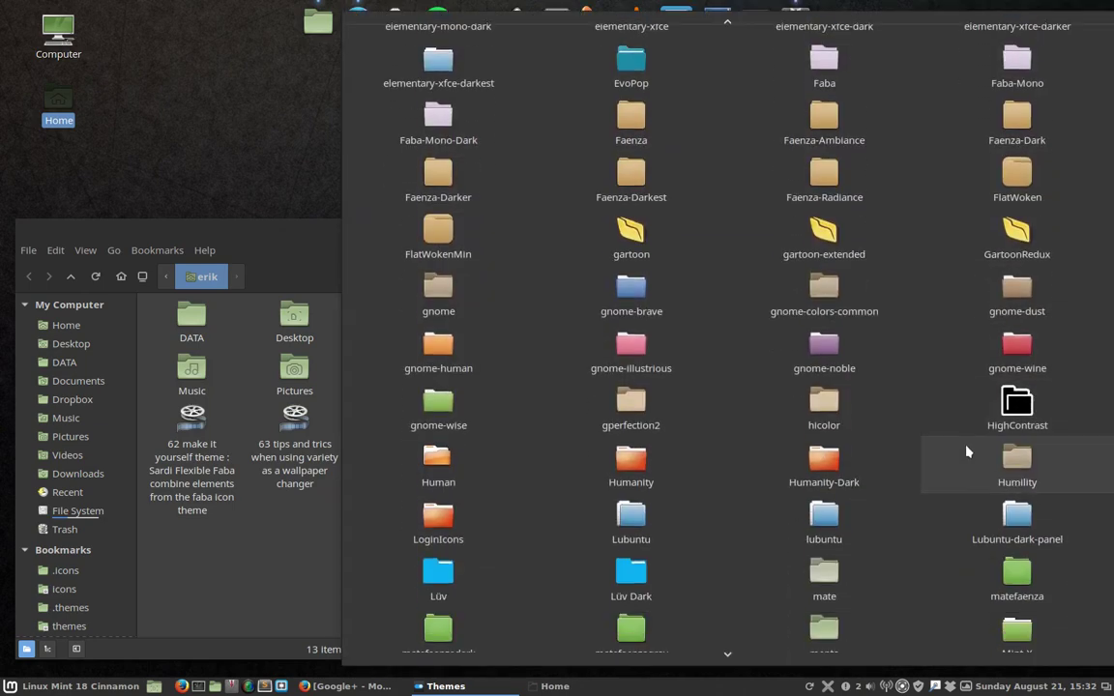
{"action": "scroll", "coordinate": [966, 450], "scroll_direction": "down", "scroll_amount": 3}
{"action": "scroll", "coordinate": [968, 451], "scroll_direction": "down", "scroll_amount": 1}
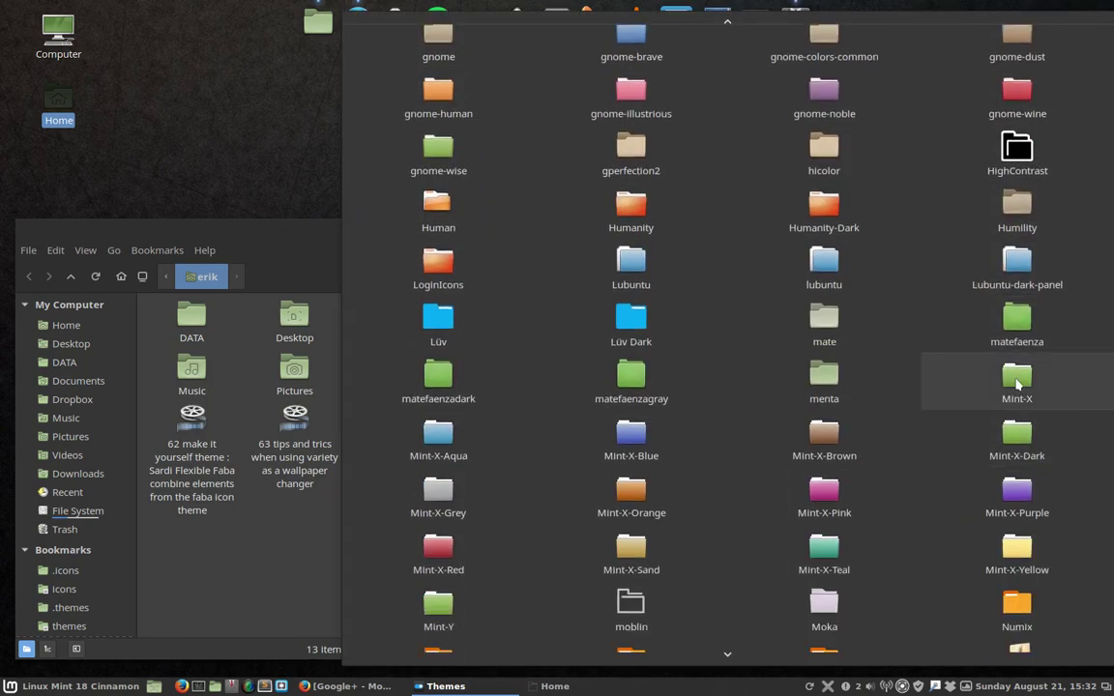
{"action": "scroll", "coordinate": [968, 389], "scroll_direction": "down", "scroll_amount": 2}
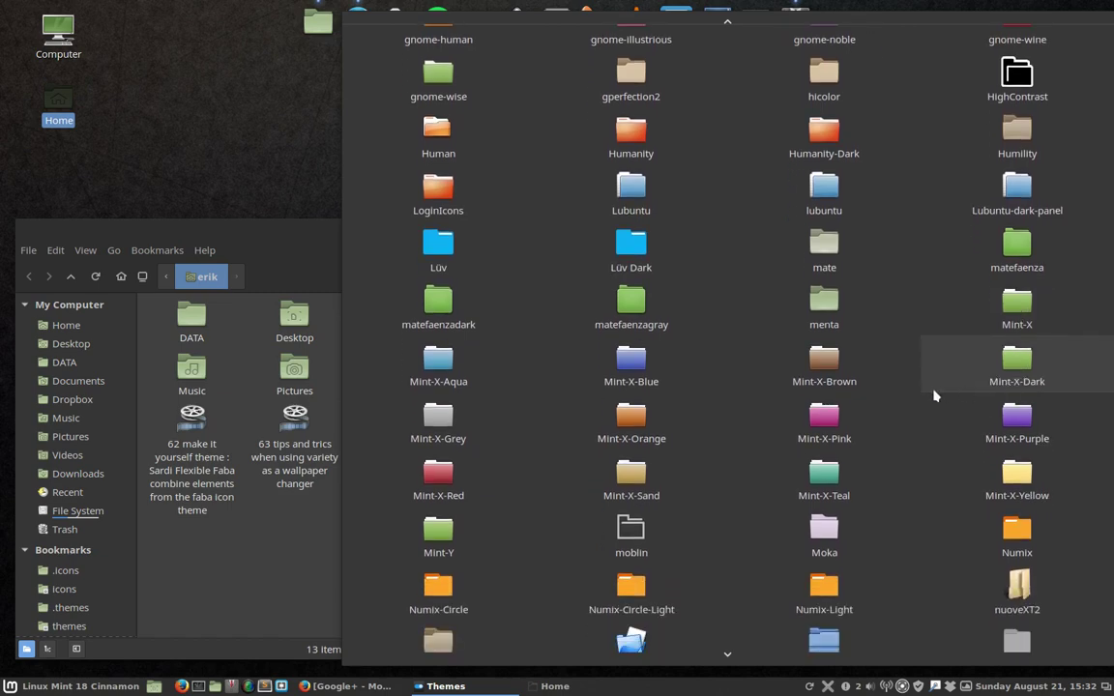
{"action": "scroll", "coordinate": [828, 423], "scroll_direction": "down", "scroll_amount": 1}
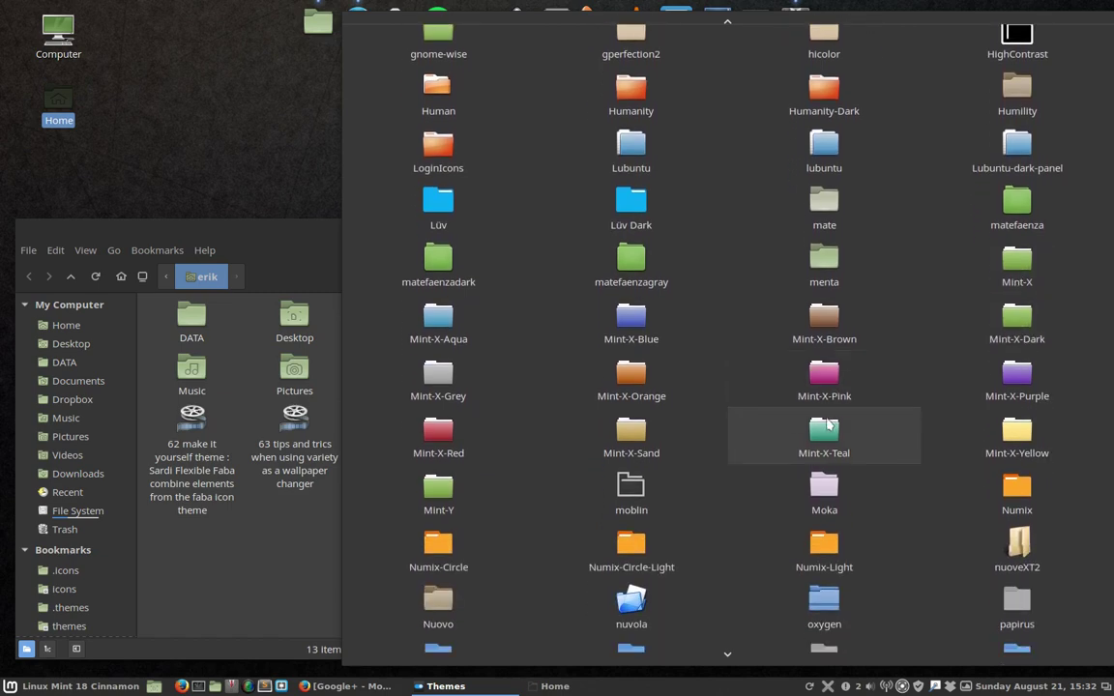
{"action": "left_click", "coordinate": [630, 490]}
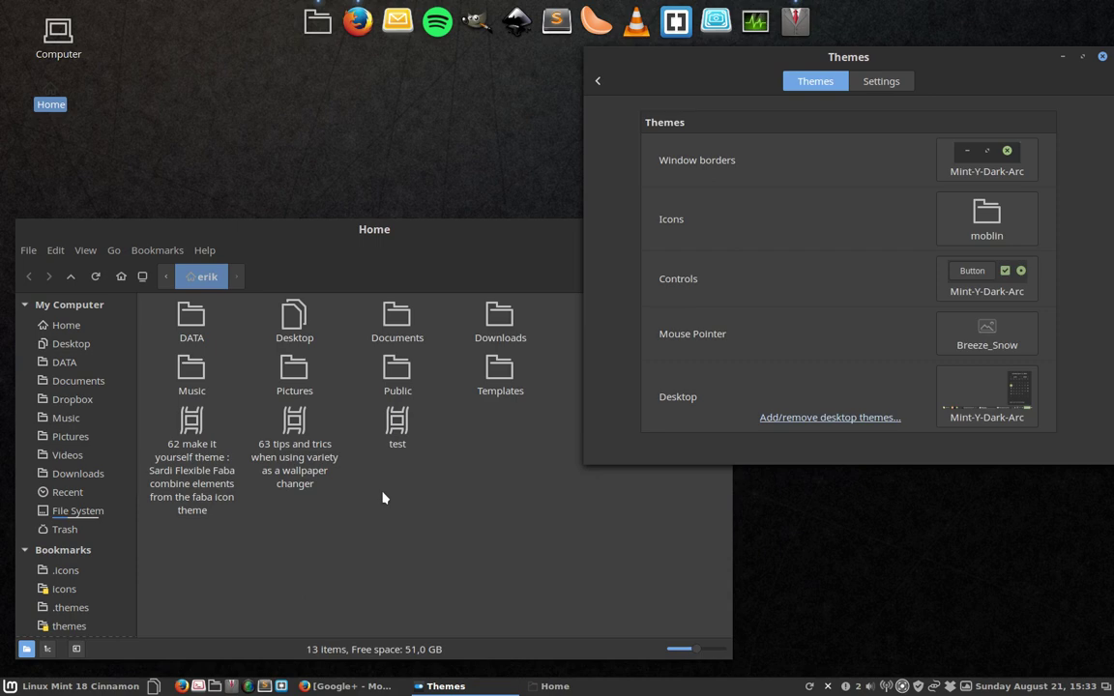
- Apply the Moka icon theme, then Numix, turning the Home folder icons orange
{"action": "left_click", "coordinate": [988, 220]}
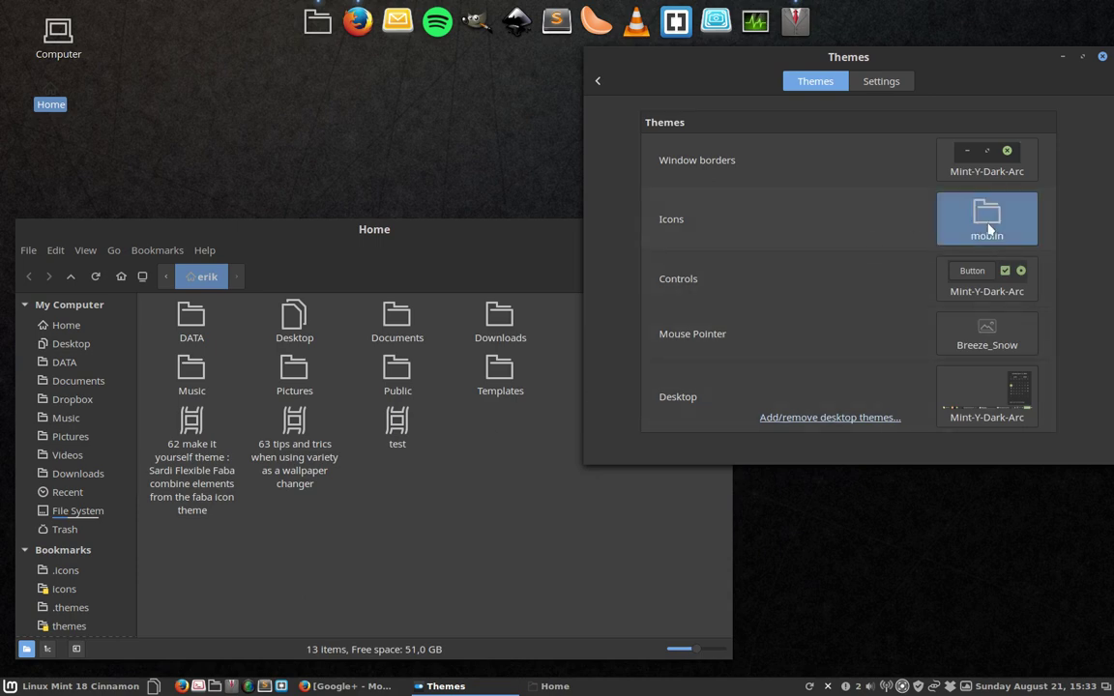
{"action": "scroll", "coordinate": [774, 430], "scroll_direction": "down", "scroll_amount": 5}
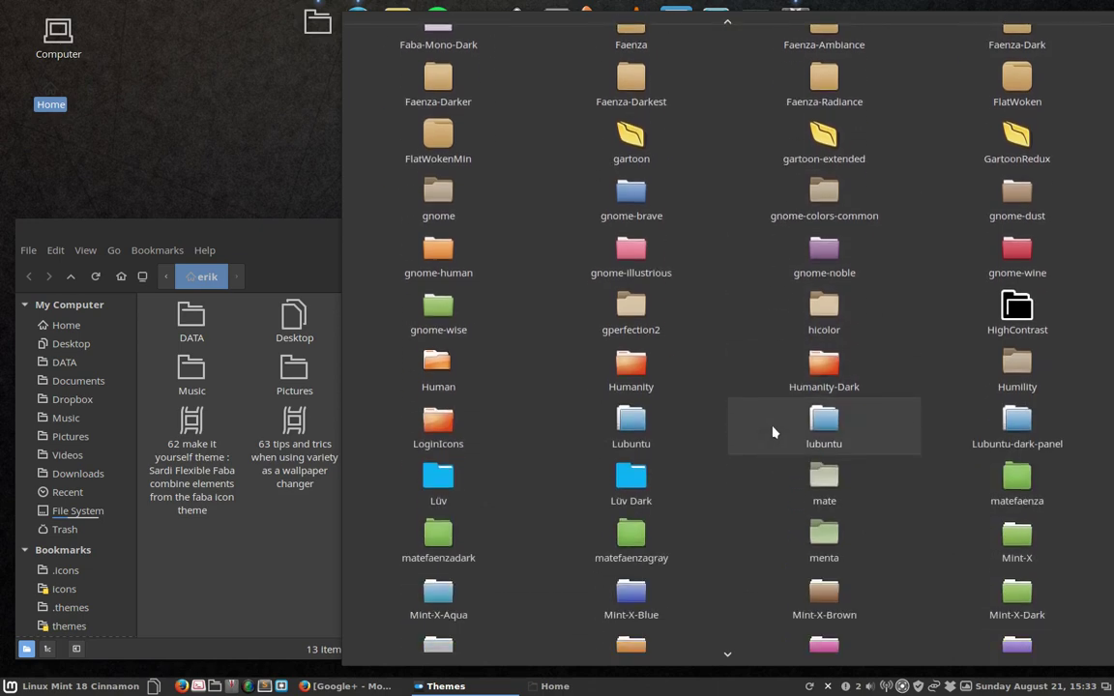
{"action": "scroll", "coordinate": [774, 431], "scroll_direction": "down", "scroll_amount": 2}
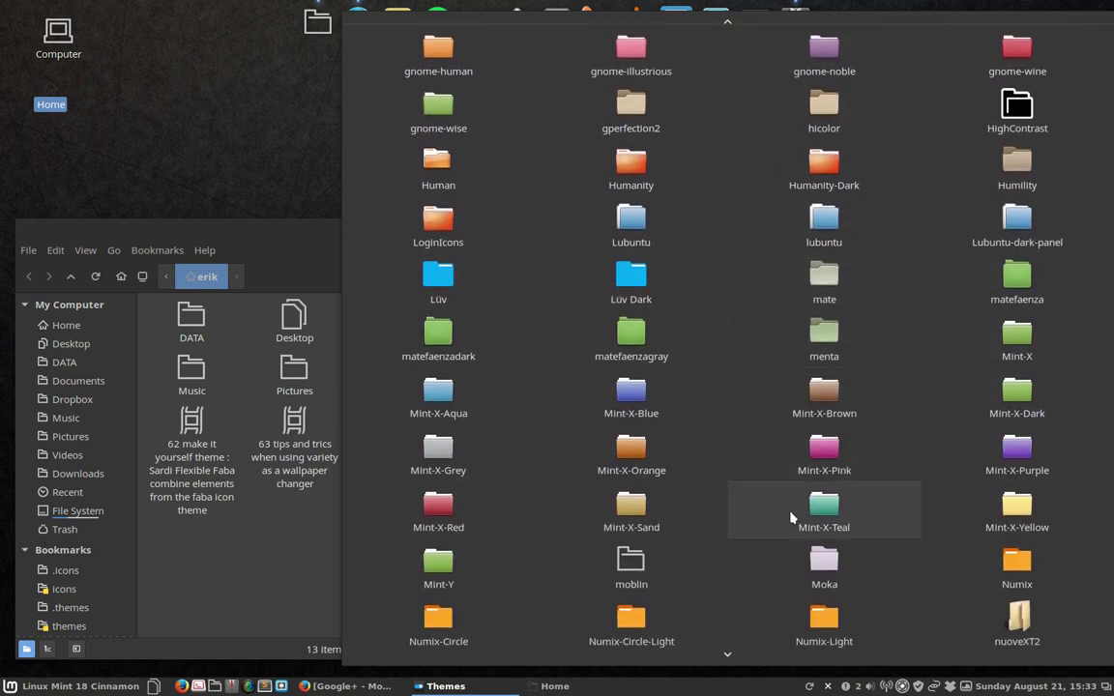
{"action": "left_click", "coordinate": [822, 566]}
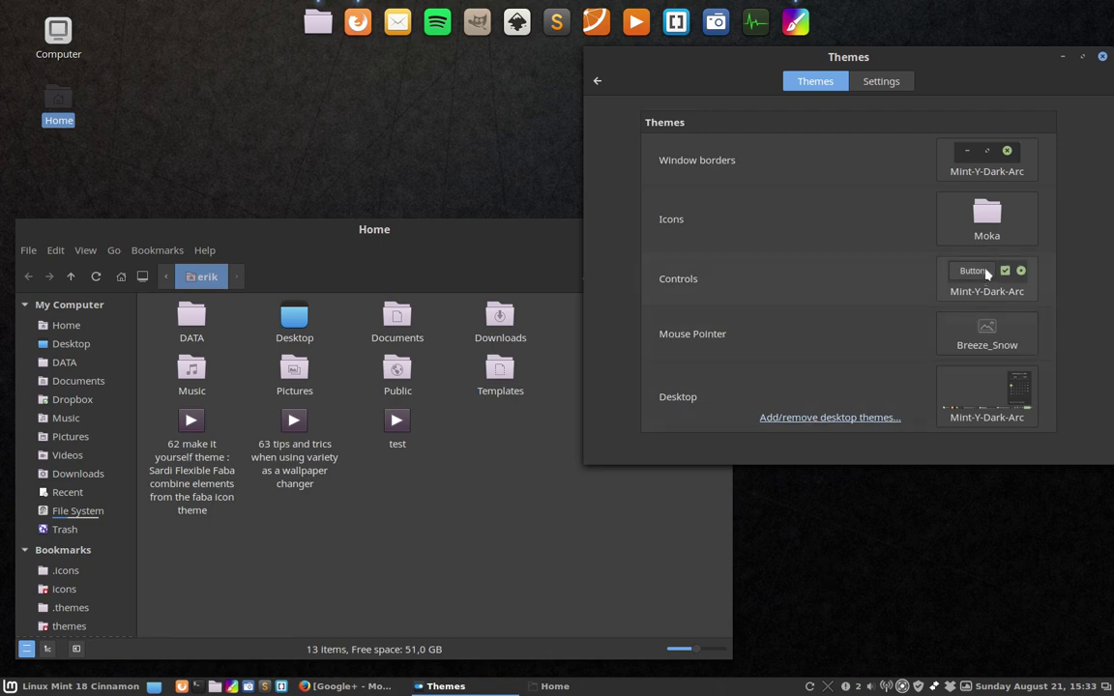
{"action": "left_click", "coordinate": [987, 222]}
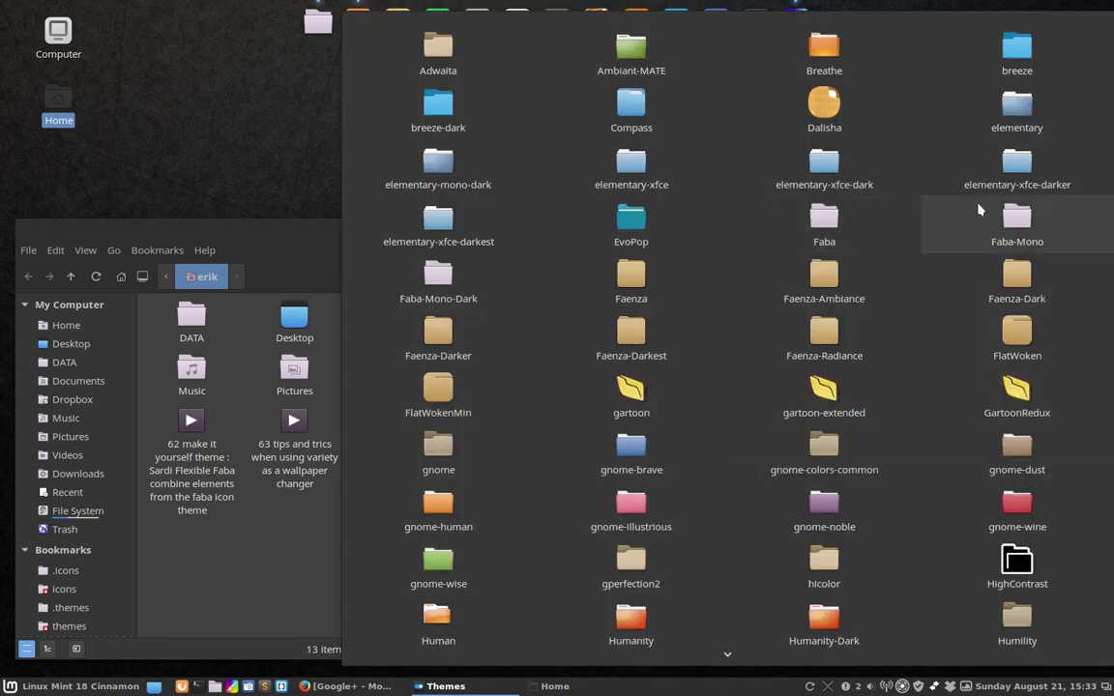
{"action": "scroll", "coordinate": [667, 455], "scroll_direction": "down", "scroll_amount": 2}
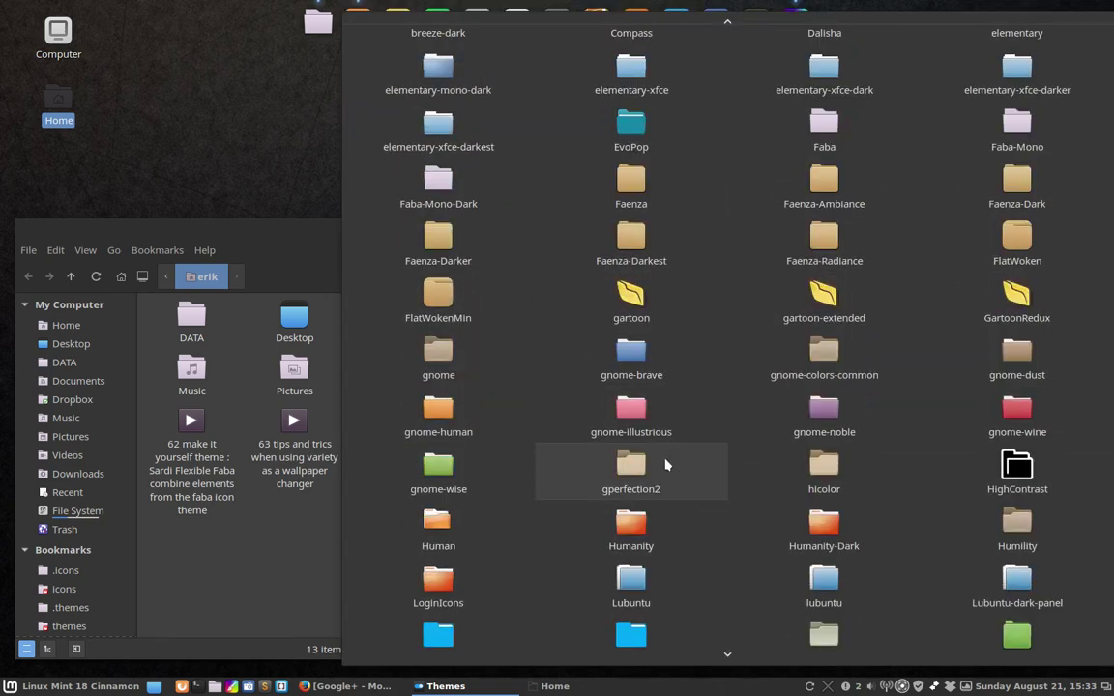
{"action": "scroll", "coordinate": [667, 463], "scroll_direction": "down", "scroll_amount": 4}
{"action": "scroll", "coordinate": [667, 462], "scroll_direction": "down", "scroll_amount": 2}
{"action": "scroll", "coordinate": [666, 465], "scroll_direction": "down", "scroll_amount": 2}
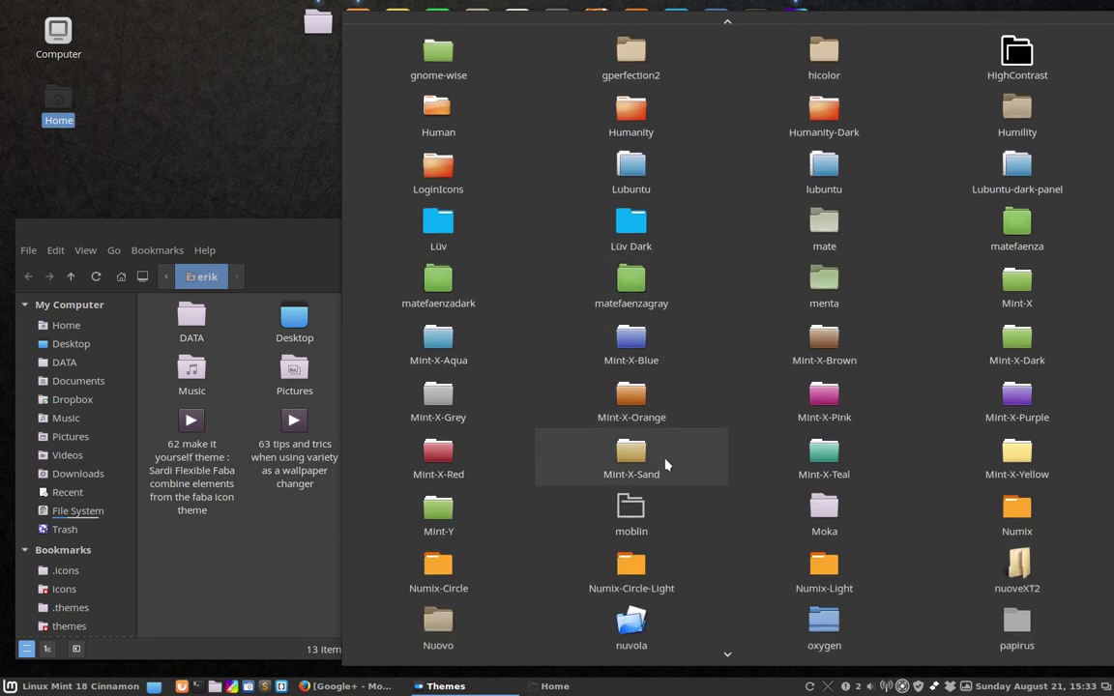
{"action": "scroll", "coordinate": [665, 465], "scroll_direction": "down", "scroll_amount": 5}
{"action": "scroll", "coordinate": [665, 465], "scroll_direction": "down", "scroll_amount": 3}
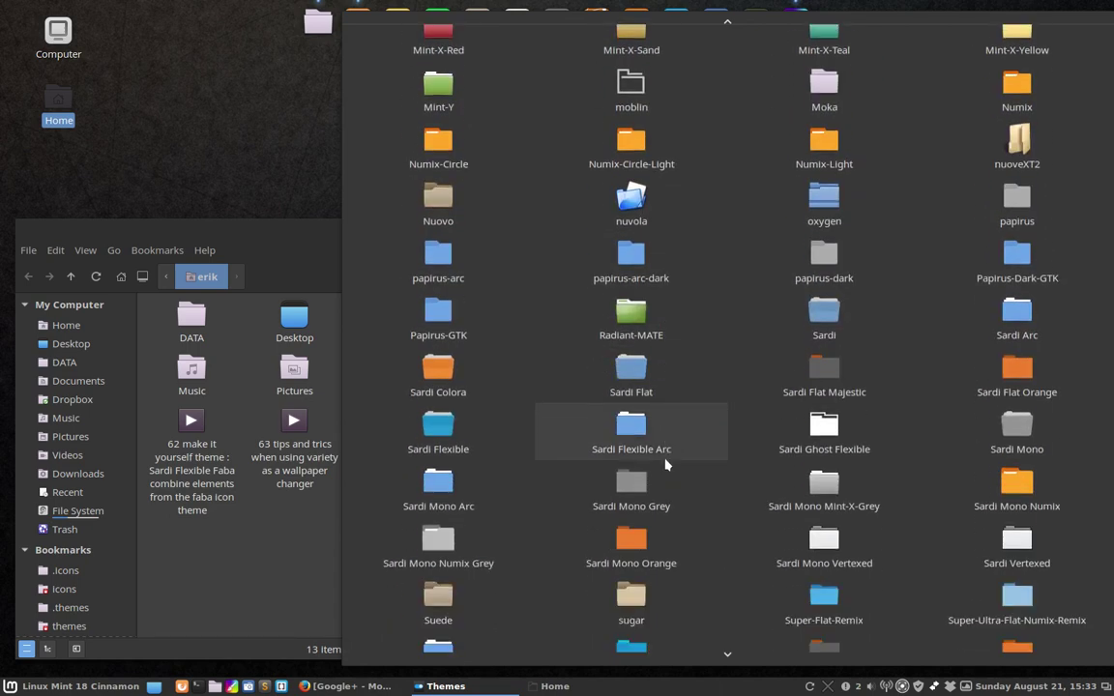
{"action": "left_click", "coordinate": [851, 100]}
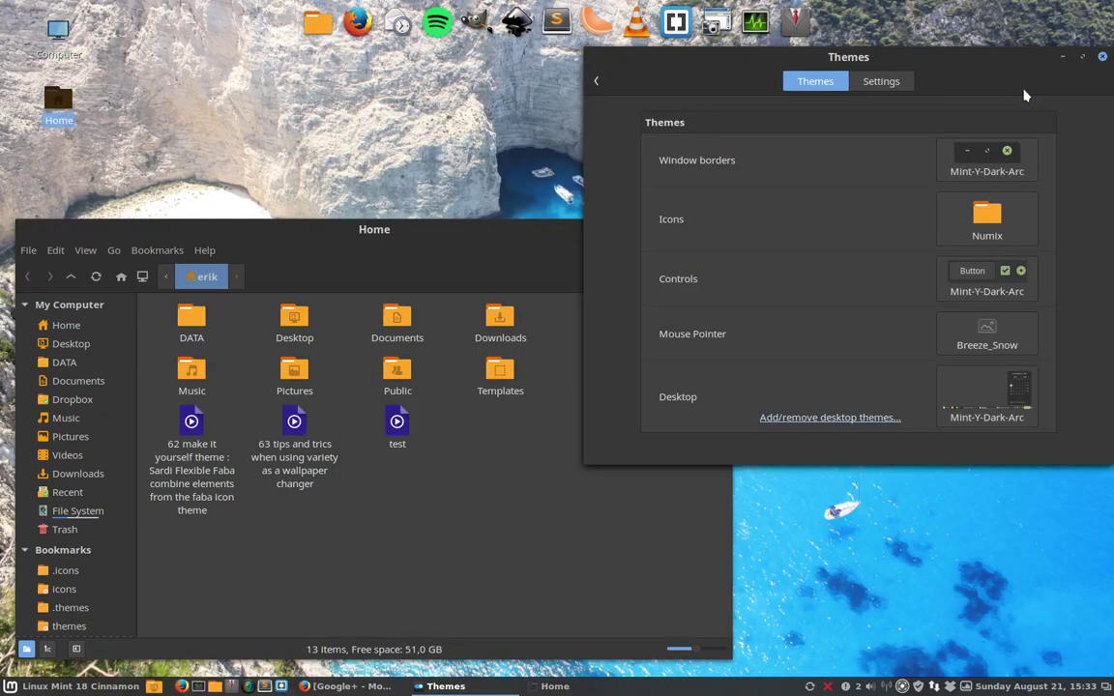
- Apply the Numix-Circle icon theme, then Numix-Circle-Light
{"action": "left_click", "coordinate": [988, 222]}
{"action": "scroll", "coordinate": [930, 489], "scroll_direction": "down", "scroll_amount": 2}
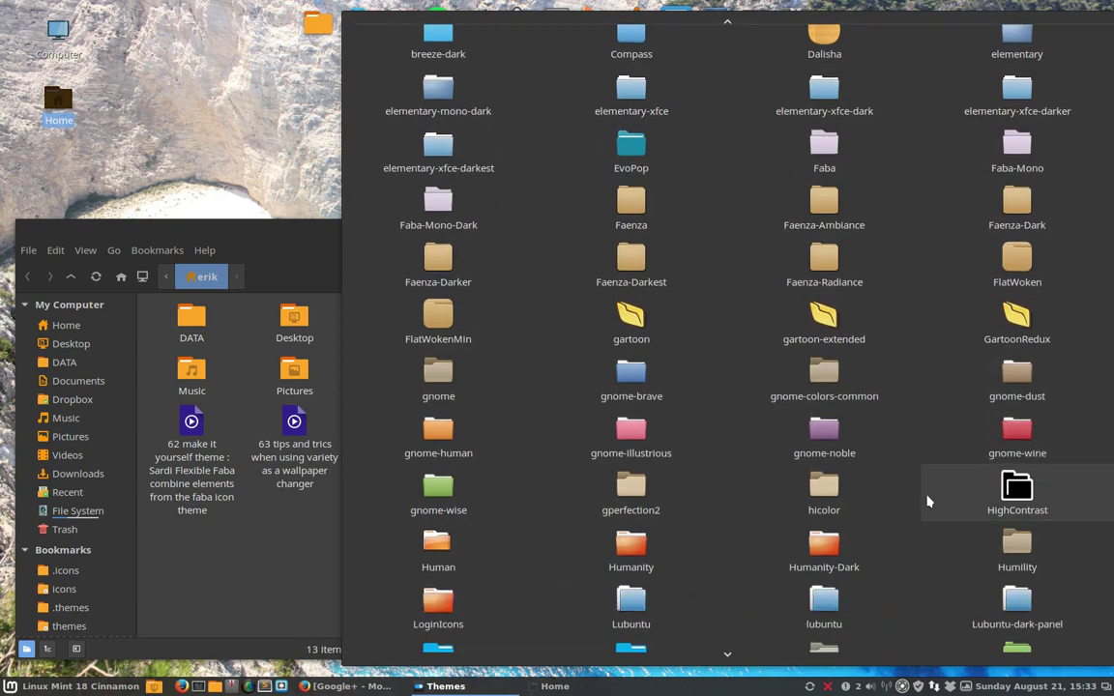
{"action": "scroll", "coordinate": [926, 501], "scroll_direction": "down", "scroll_amount": 3}
{"action": "scroll", "coordinate": [926, 501], "scroll_direction": "down", "scroll_amount": 5}
{"action": "scroll", "coordinate": [677, 542], "scroll_direction": "down", "scroll_amount": 1}
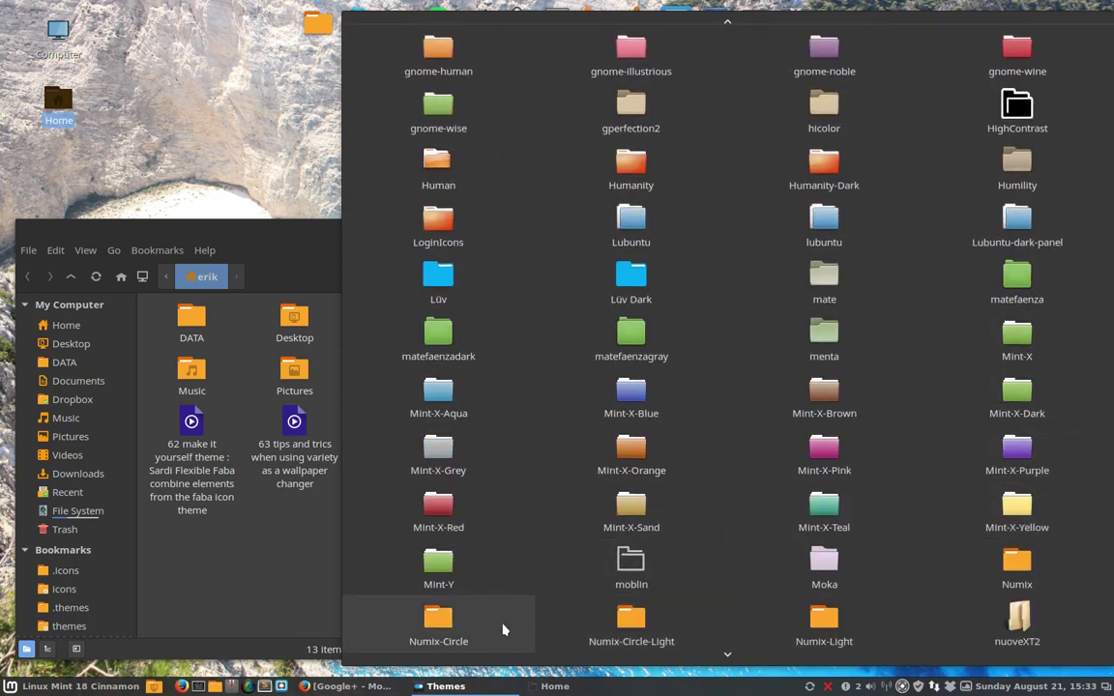
{"action": "left_click", "coordinate": [443, 628]}
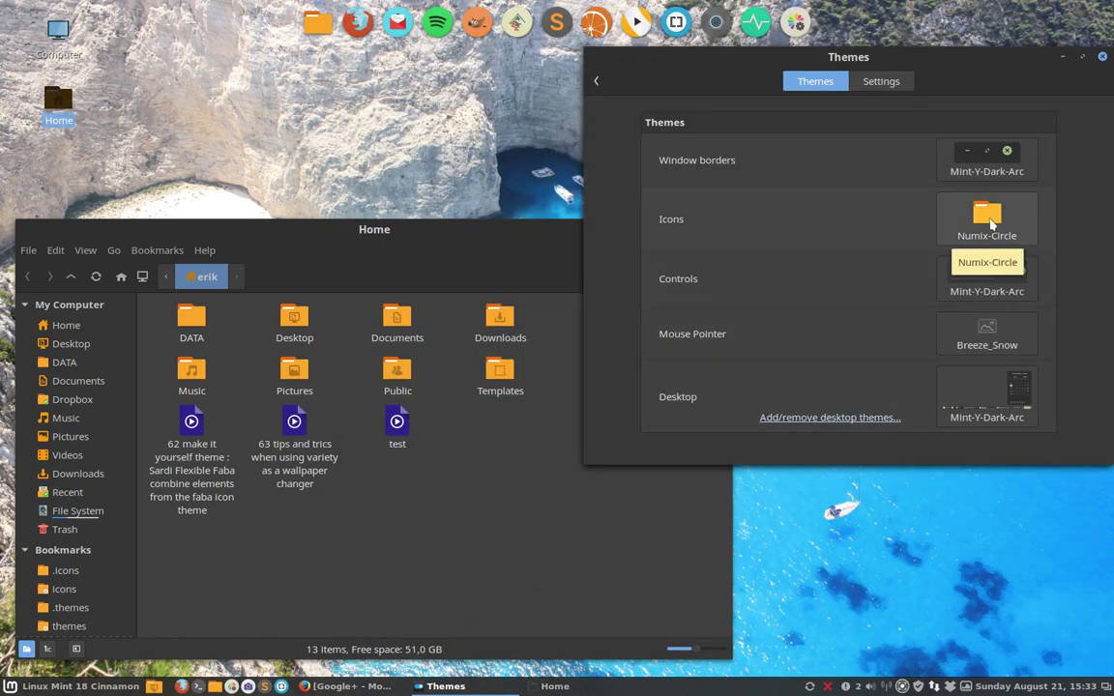
{"action": "left_click", "coordinate": [992, 222]}
{"action": "scroll", "coordinate": [641, 465], "scroll_direction": "down", "scroll_amount": 1}
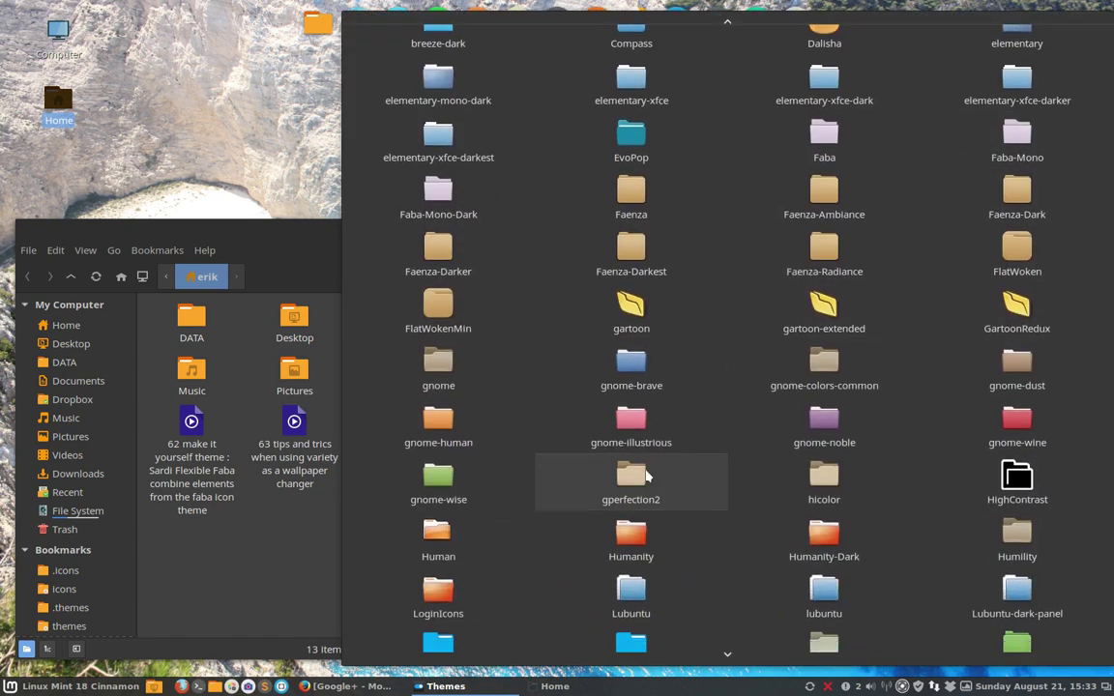
{"action": "scroll", "coordinate": [642, 472], "scroll_direction": "down", "scroll_amount": 3}
{"action": "scroll", "coordinate": [647, 469], "scroll_direction": "down", "scroll_amount": 3}
{"action": "scroll", "coordinate": [649, 471], "scroll_direction": "down", "scroll_amount": 3}
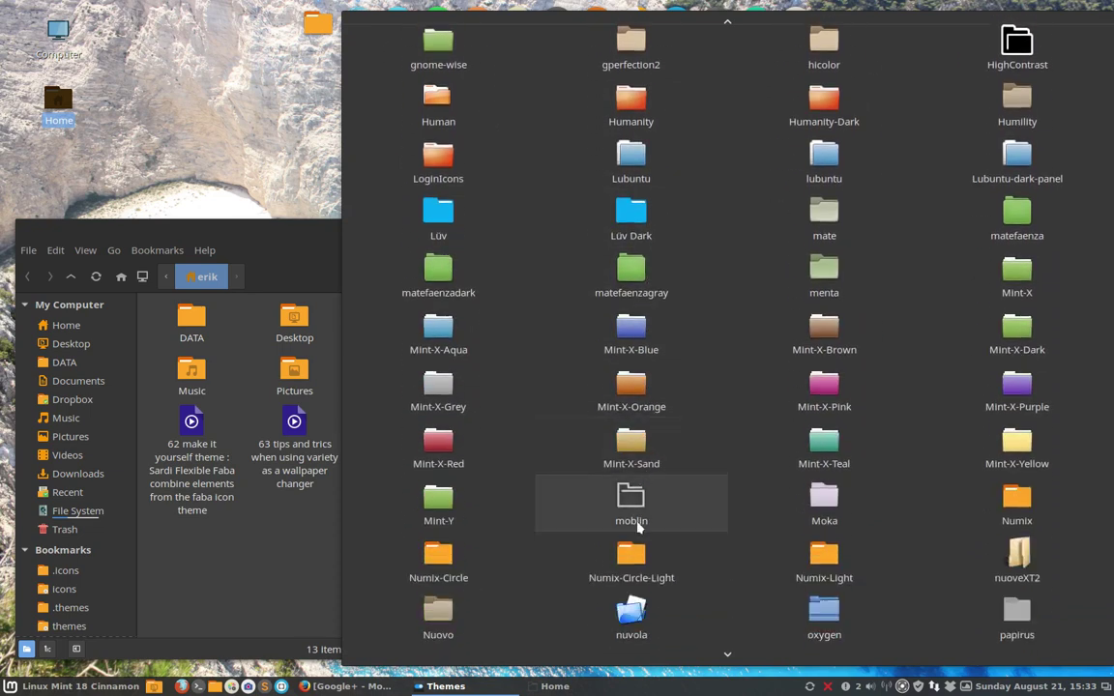
{"action": "left_click", "coordinate": [632, 556]}
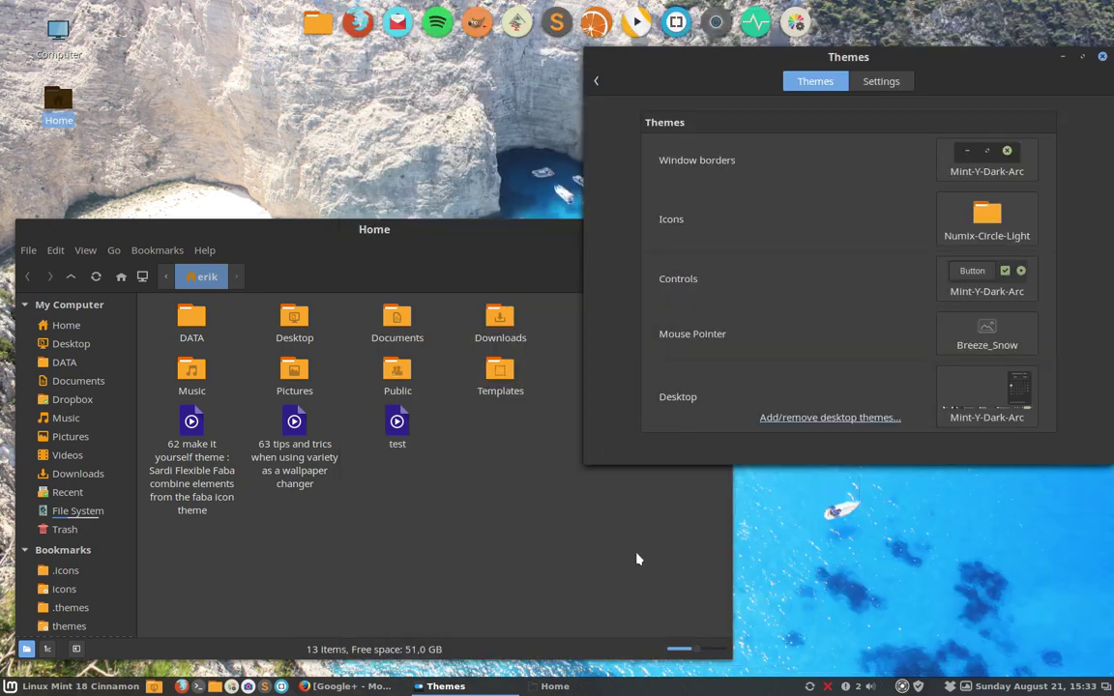
- Apply the Numix-Light icon theme, then nuoveXT2, giving the Home folders beige icons
{"action": "left_click", "coordinate": [982, 231]}
{"action": "scroll", "coordinate": [876, 328], "scroll_direction": "down", "scroll_amount": 3}
{"action": "scroll", "coordinate": [868, 335], "scroll_direction": "down", "scroll_amount": 5}
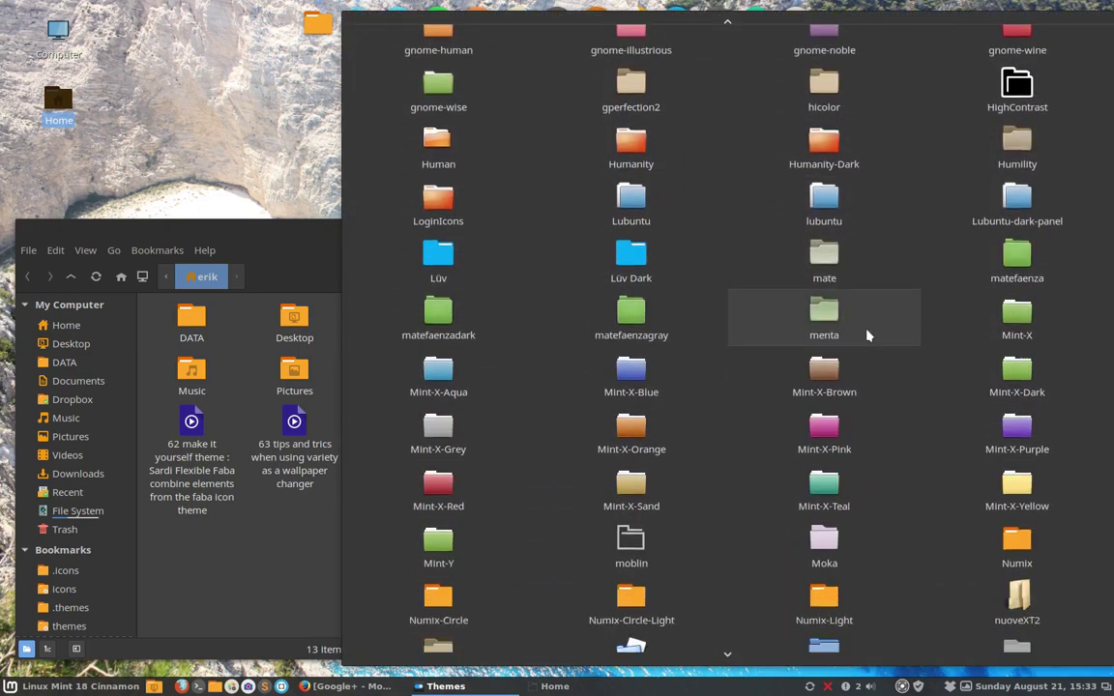
{"action": "scroll", "coordinate": [867, 335], "scroll_direction": "down", "scroll_amount": 6}
{"action": "scroll", "coordinate": [868, 335], "scroll_direction": "down", "scroll_amount": 2}
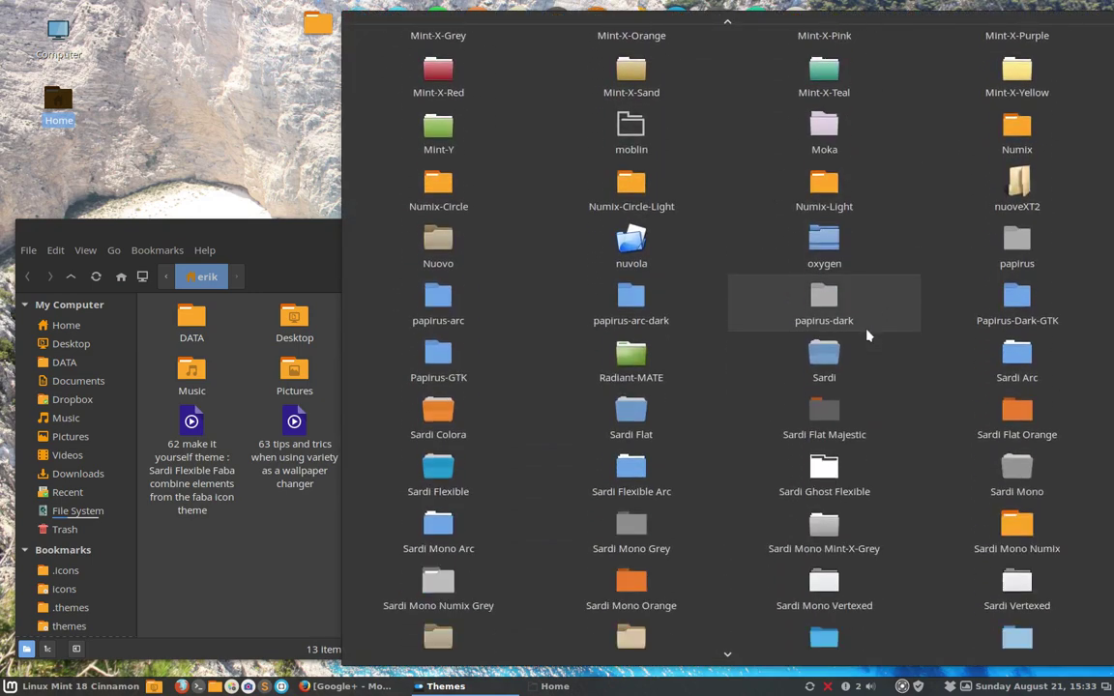
{"action": "left_click", "coordinate": [820, 199]}
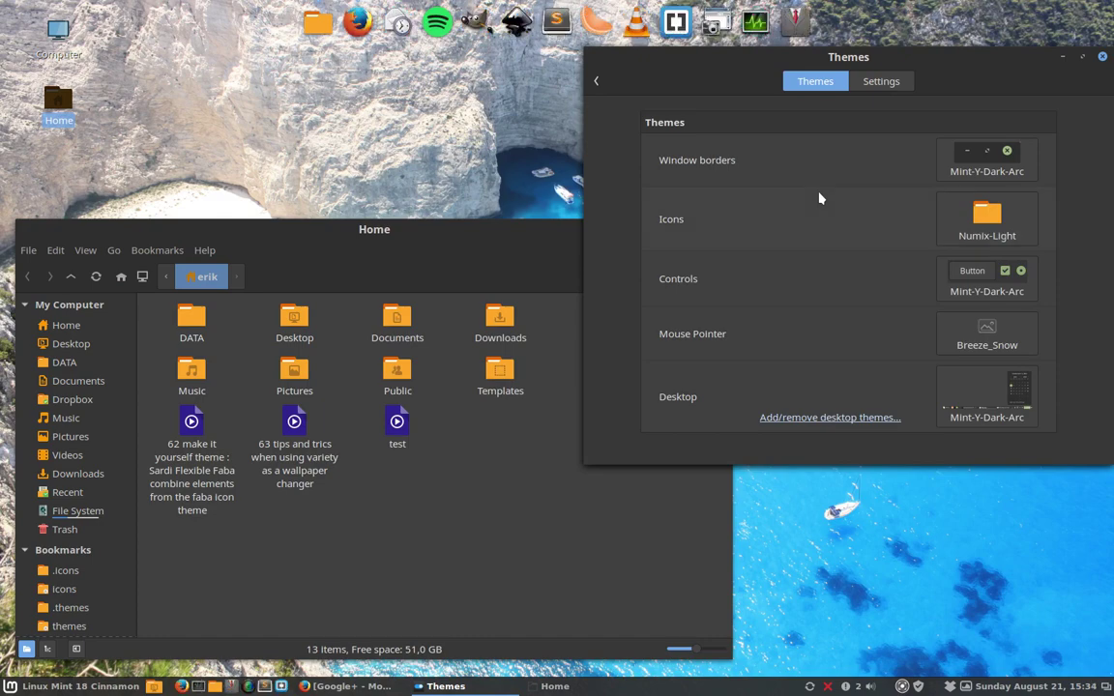
{"action": "left_click", "coordinate": [1008, 229]}
{"action": "scroll", "coordinate": [995, 256], "scroll_direction": "down", "scroll_amount": 3}
{"action": "scroll", "coordinate": [993, 256], "scroll_direction": "down", "scroll_amount": 5}
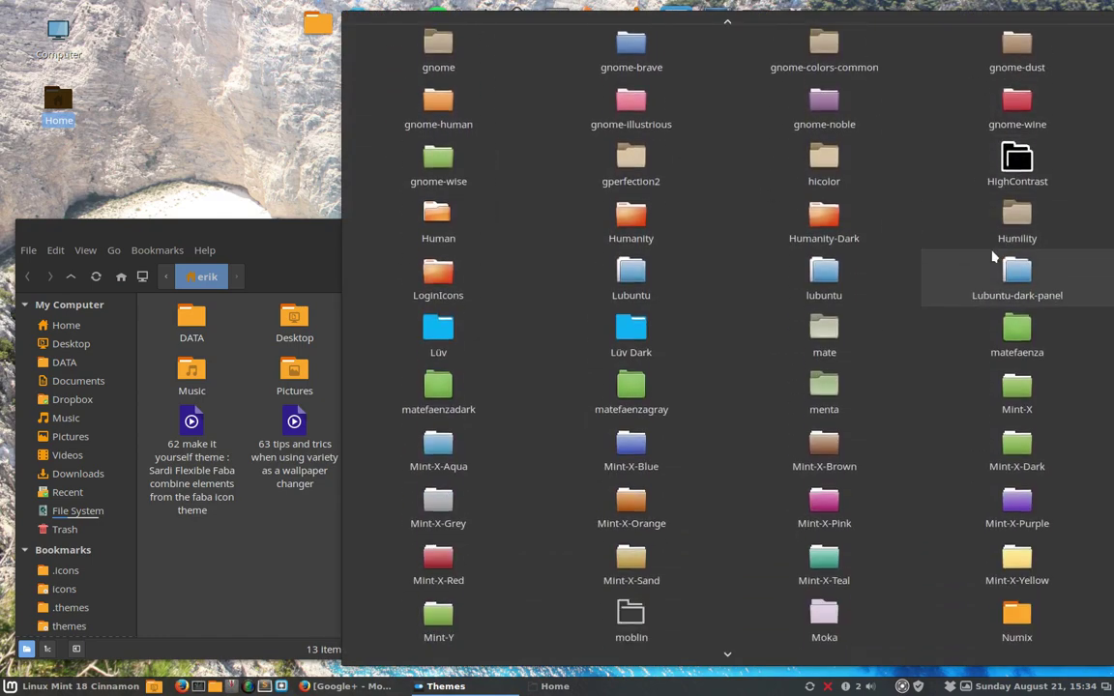
{"action": "scroll", "coordinate": [991, 259], "scroll_direction": "down", "scroll_amount": 5}
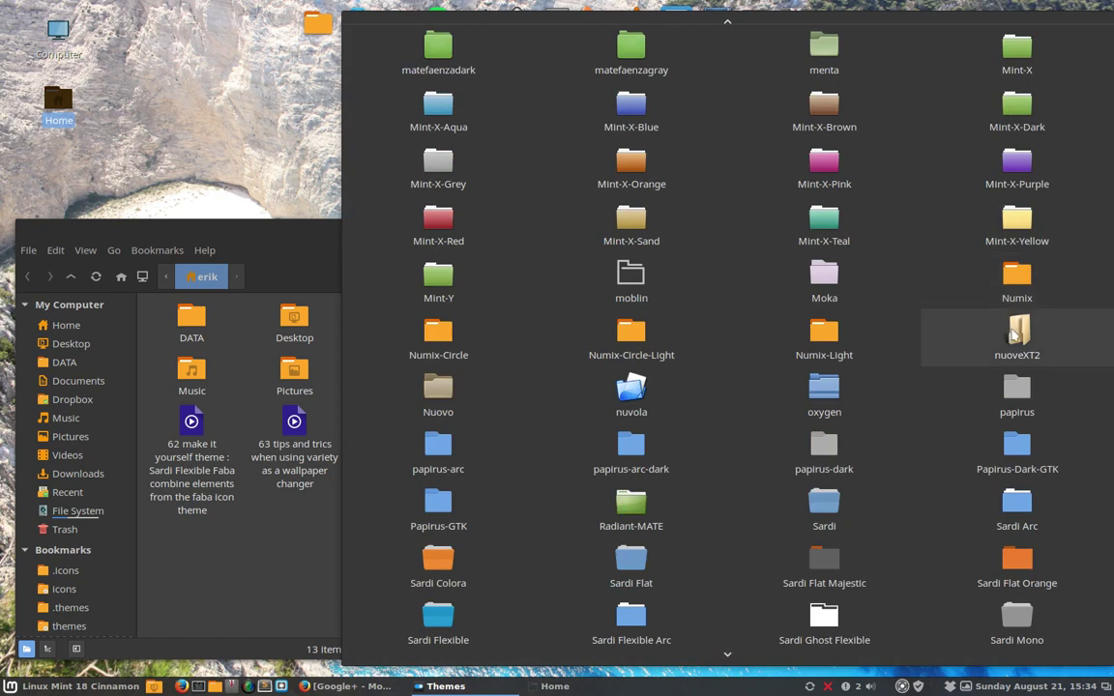
{"action": "left_click", "coordinate": [1011, 331]}
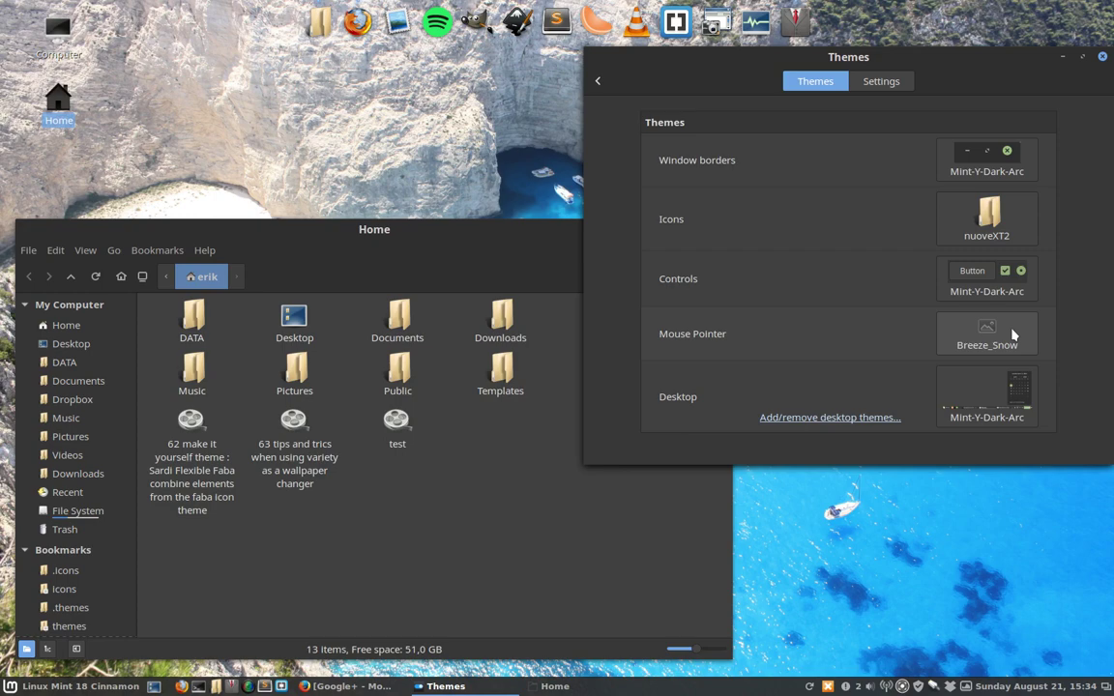
- Apply the Nuovo icon theme, then nuvola, on the Home folder window
{"action": "left_click", "coordinate": [975, 218]}
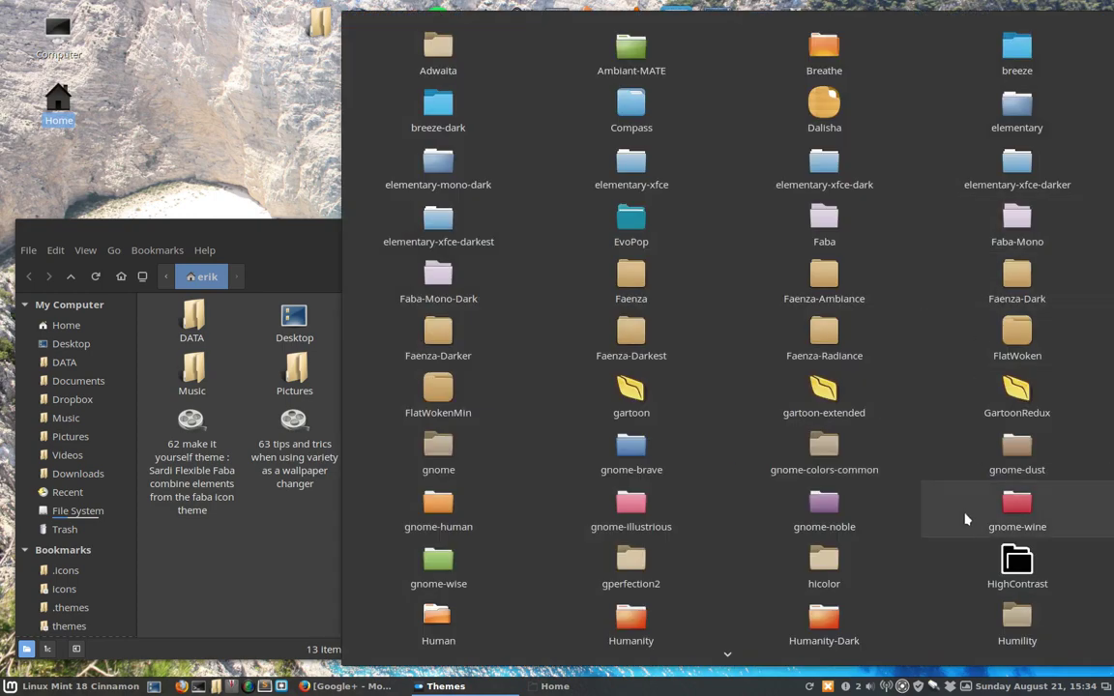
{"action": "scroll", "coordinate": [964, 520], "scroll_direction": "down", "scroll_amount": 3}
{"action": "scroll", "coordinate": [964, 519], "scroll_direction": "down", "scroll_amount": 3}
{"action": "scroll", "coordinate": [965, 520], "scroll_direction": "down", "scroll_amount": 2}
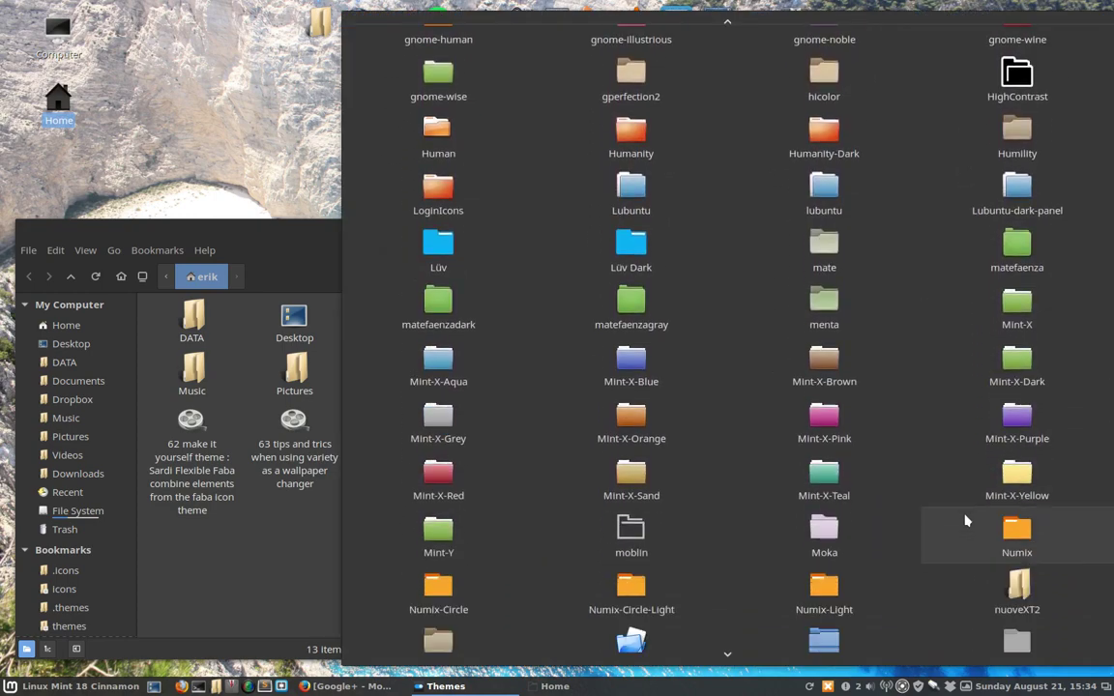
{"action": "scroll", "coordinate": [965, 519], "scroll_direction": "down", "scroll_amount": 2}
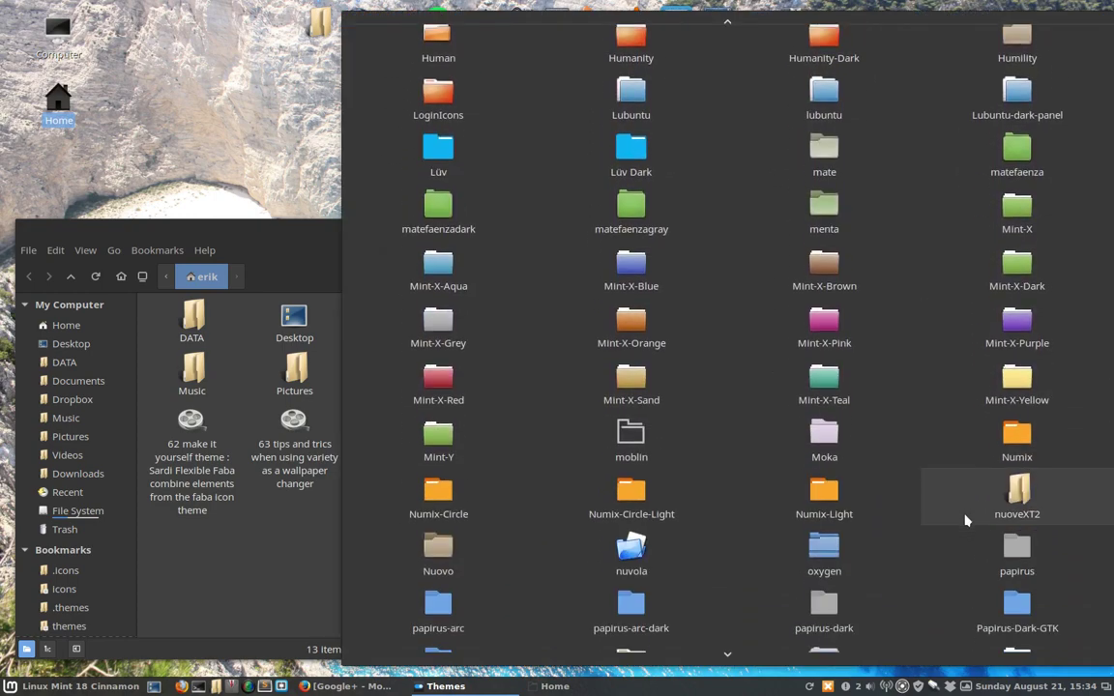
{"action": "left_click", "coordinate": [459, 565]}
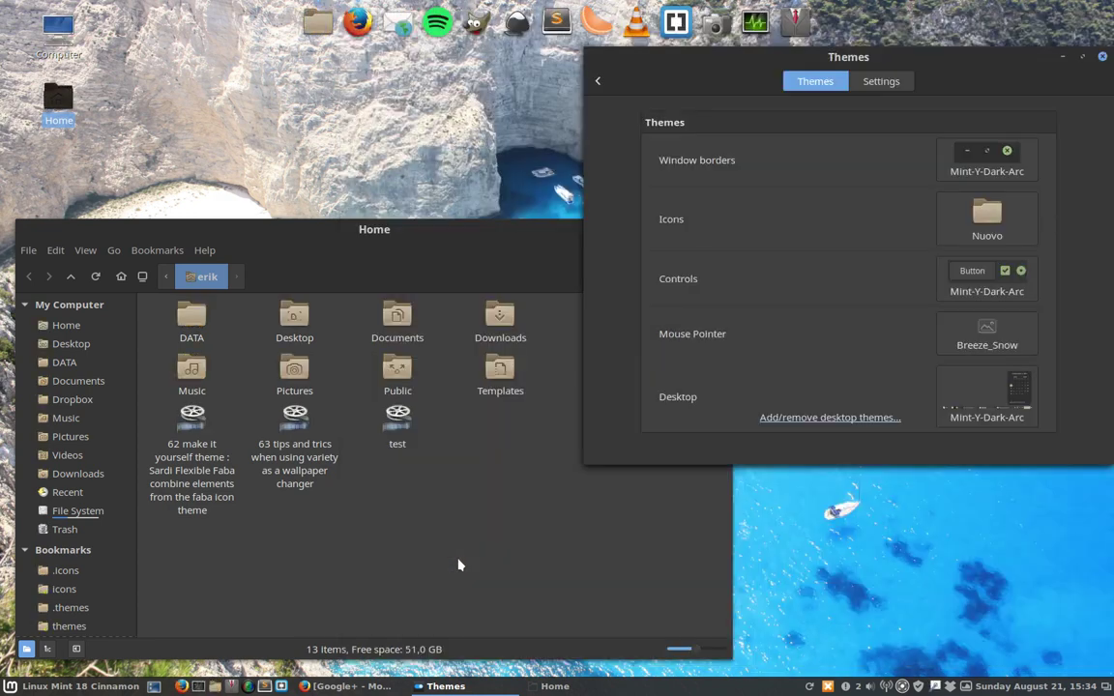
{"action": "left_click", "coordinate": [999, 225]}
{"action": "scroll", "coordinate": [714, 378], "scroll_direction": "down", "scroll_amount": 1}
{"action": "scroll", "coordinate": [687, 385], "scroll_direction": "down", "scroll_amount": 3}
{"action": "scroll", "coordinate": [687, 388], "scroll_direction": "down", "scroll_amount": 2}
{"action": "scroll", "coordinate": [689, 387], "scroll_direction": "down", "scroll_amount": 3}
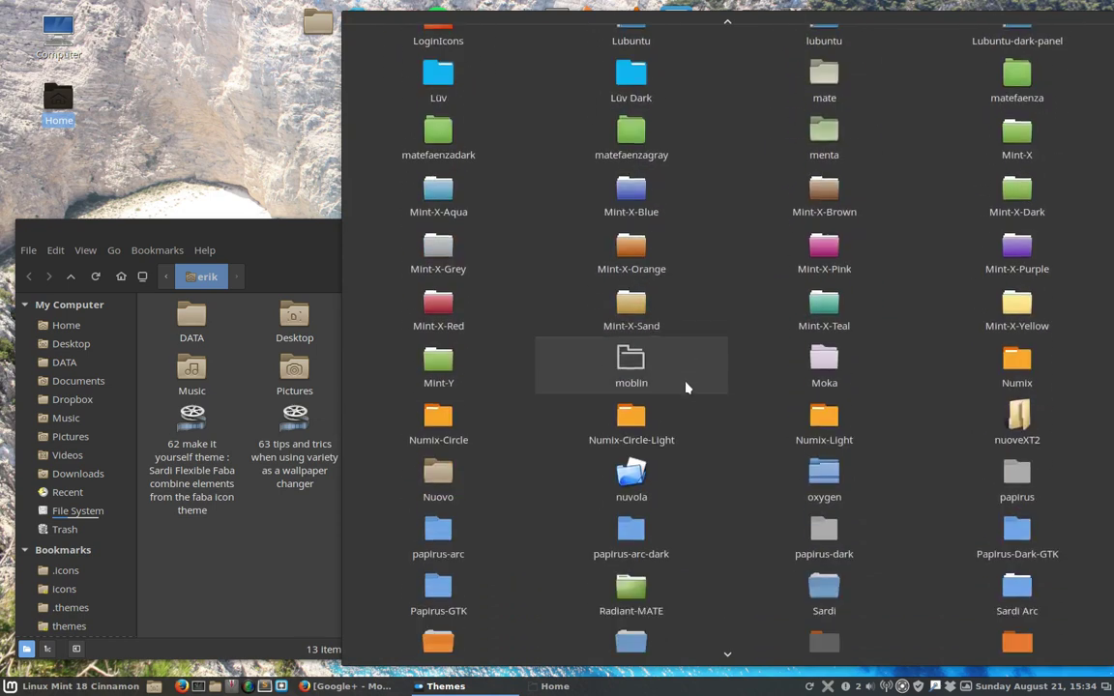
{"action": "scroll", "coordinate": [691, 386], "scroll_direction": "down", "scroll_amount": 2}
{"action": "left_click", "coordinate": [692, 386]}
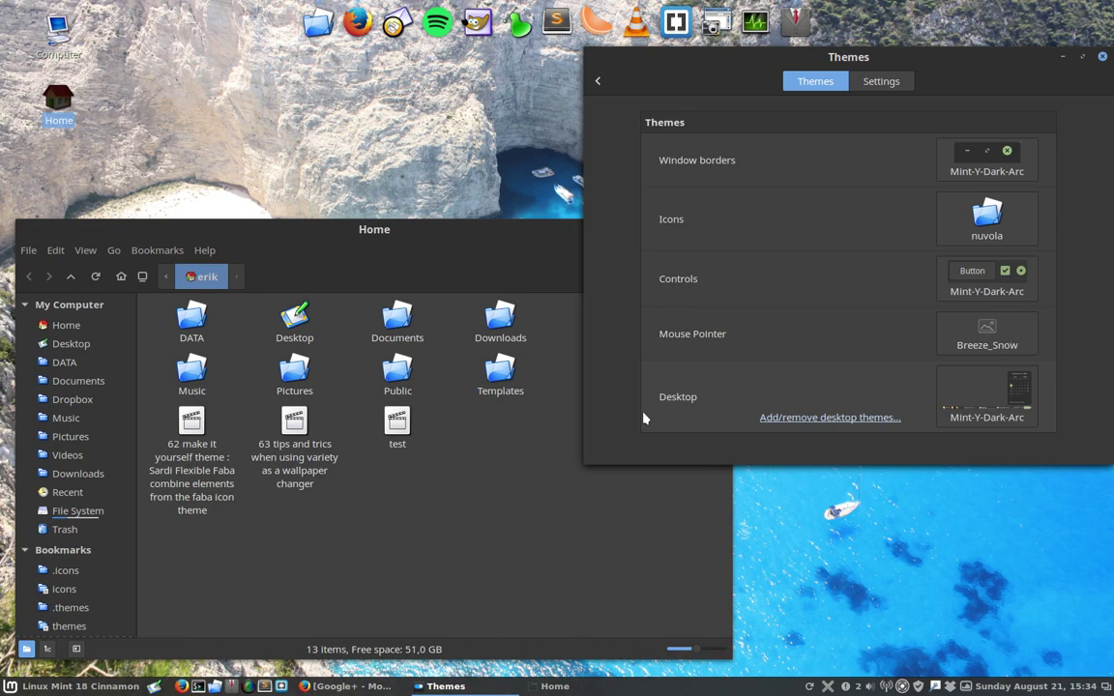
- Apply the oxygen icon theme, then papirus, turning Home folder icons grey
{"action": "left_click", "coordinate": [990, 219]}
{"action": "scroll", "coordinate": [972, 261], "scroll_direction": "down", "scroll_amount": 5}
{"action": "scroll", "coordinate": [972, 274], "scroll_direction": "down", "scroll_amount": 1}
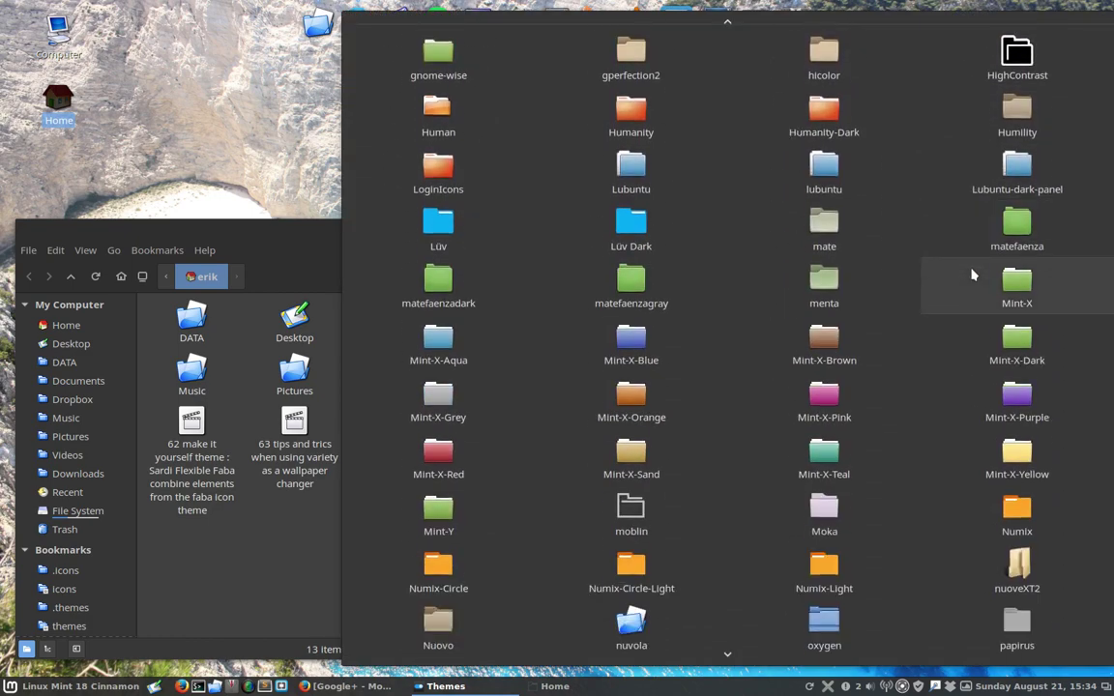
{"action": "scroll", "coordinate": [975, 273], "scroll_direction": "down", "scroll_amount": 4}
{"action": "left_click", "coordinate": [818, 325]}
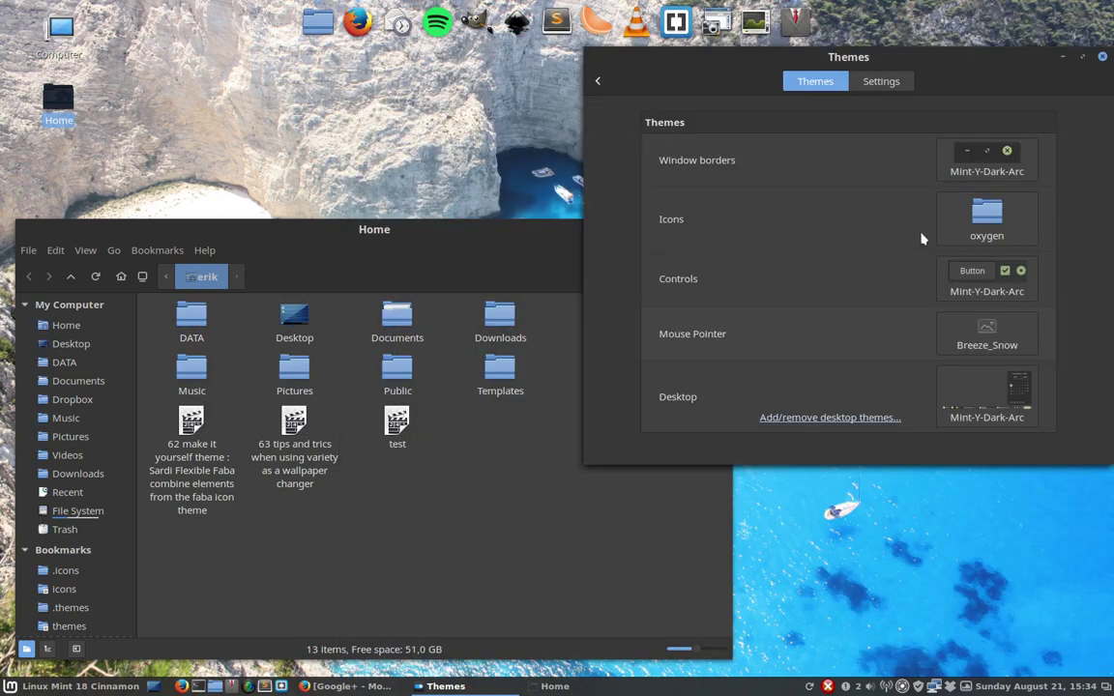
{"action": "left_click", "coordinate": [997, 217]}
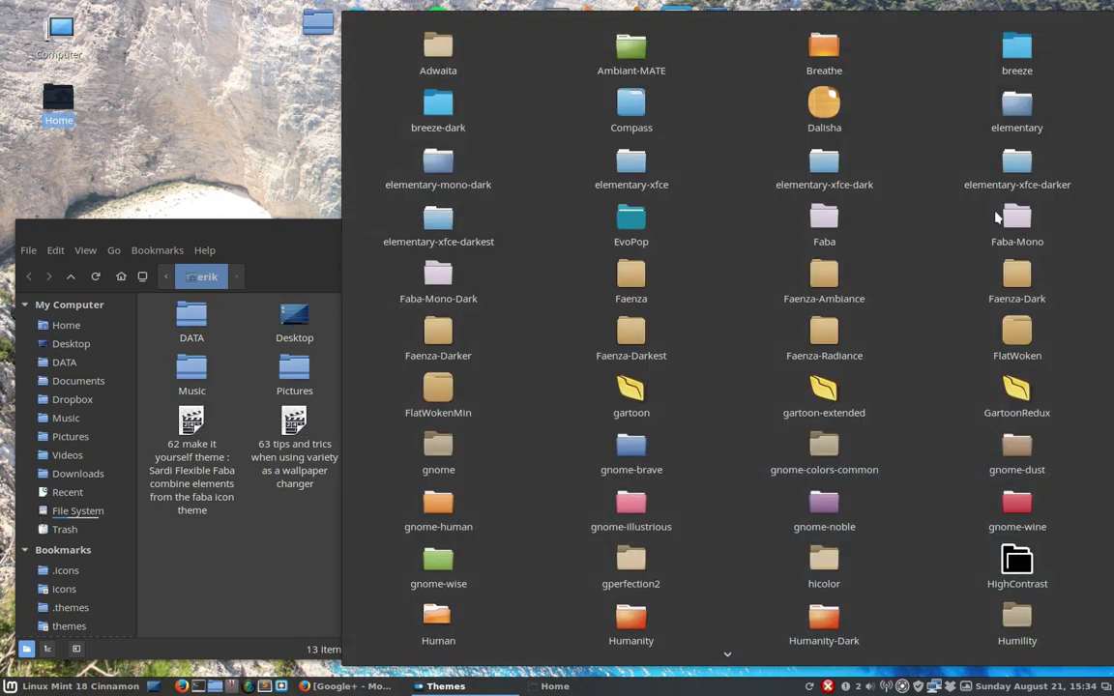
{"action": "scroll", "coordinate": [991, 220], "scroll_direction": "down", "scroll_amount": 2}
{"action": "scroll", "coordinate": [991, 222], "scroll_direction": "down", "scroll_amount": 5}
{"action": "scroll", "coordinate": [991, 226], "scroll_direction": "down", "scroll_amount": 3}
{"action": "scroll", "coordinate": [991, 226], "scroll_direction": "down", "scroll_amount": 1}
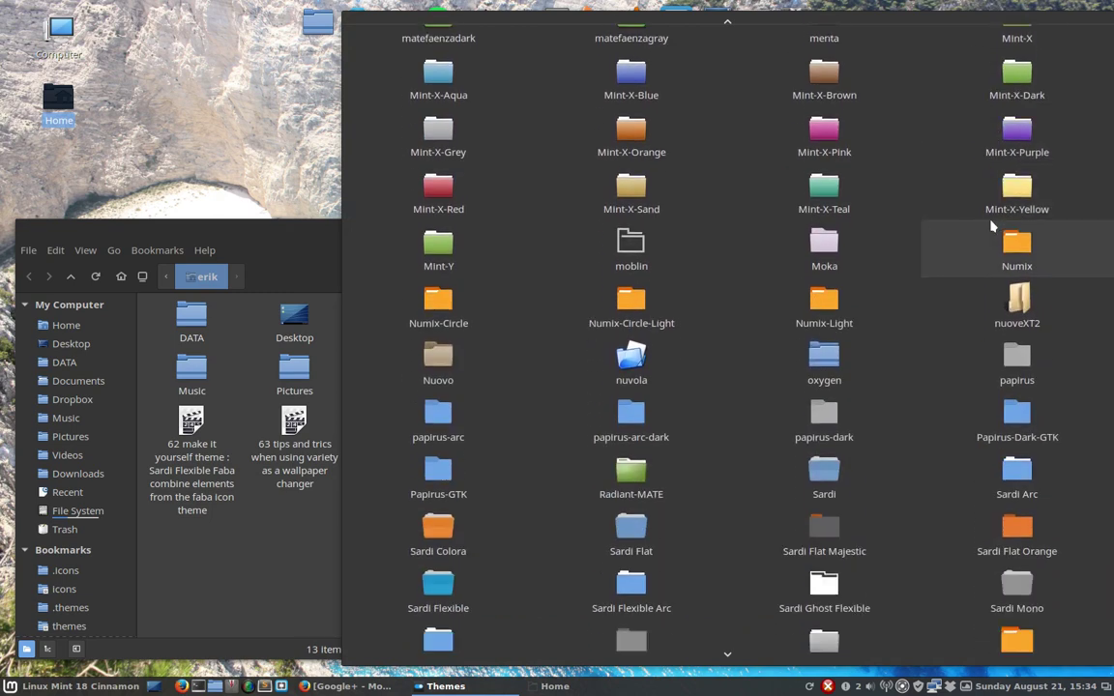
{"action": "scroll", "coordinate": [1006, 227], "scroll_direction": "down", "scroll_amount": 1}
{"action": "left_click", "coordinate": [1011, 340]}
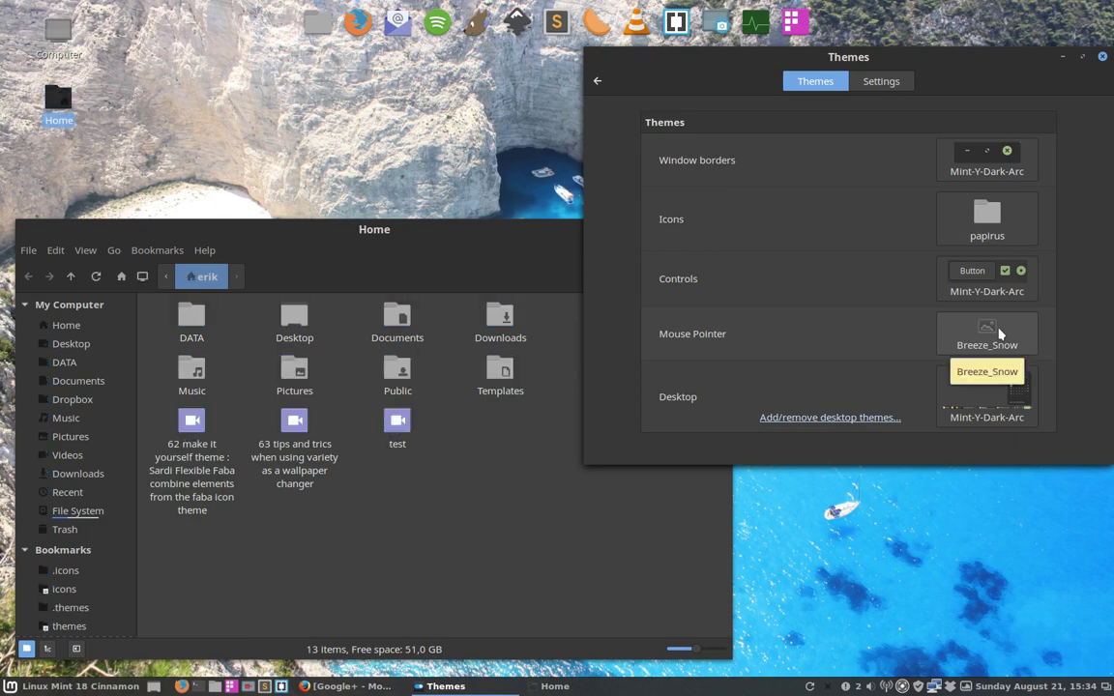
- Apply the papirus-arc icon theme from further down the theme list
{"action": "left_click", "coordinate": [986, 217]}
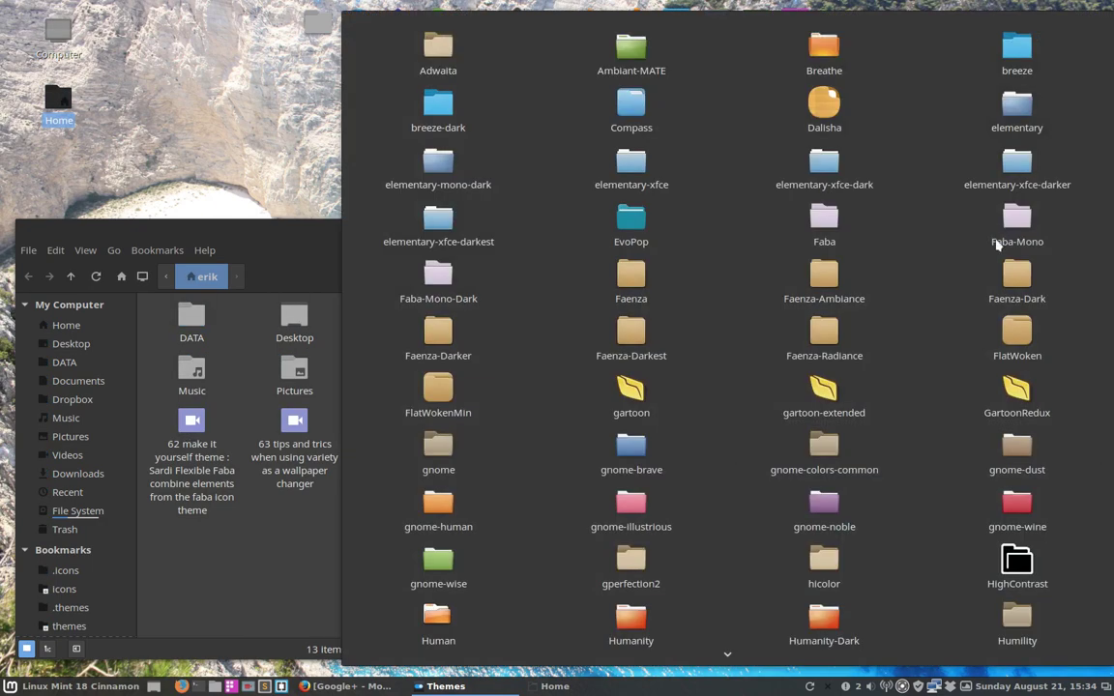
{"action": "scroll", "coordinate": [976, 364], "scroll_direction": "down", "scroll_amount": 2}
{"action": "scroll", "coordinate": [975, 364], "scroll_direction": "down", "scroll_amount": 3}
{"action": "scroll", "coordinate": [975, 365], "scroll_direction": "down", "scroll_amount": 1}
{"action": "scroll", "coordinate": [974, 367], "scroll_direction": "down", "scroll_amount": 1}
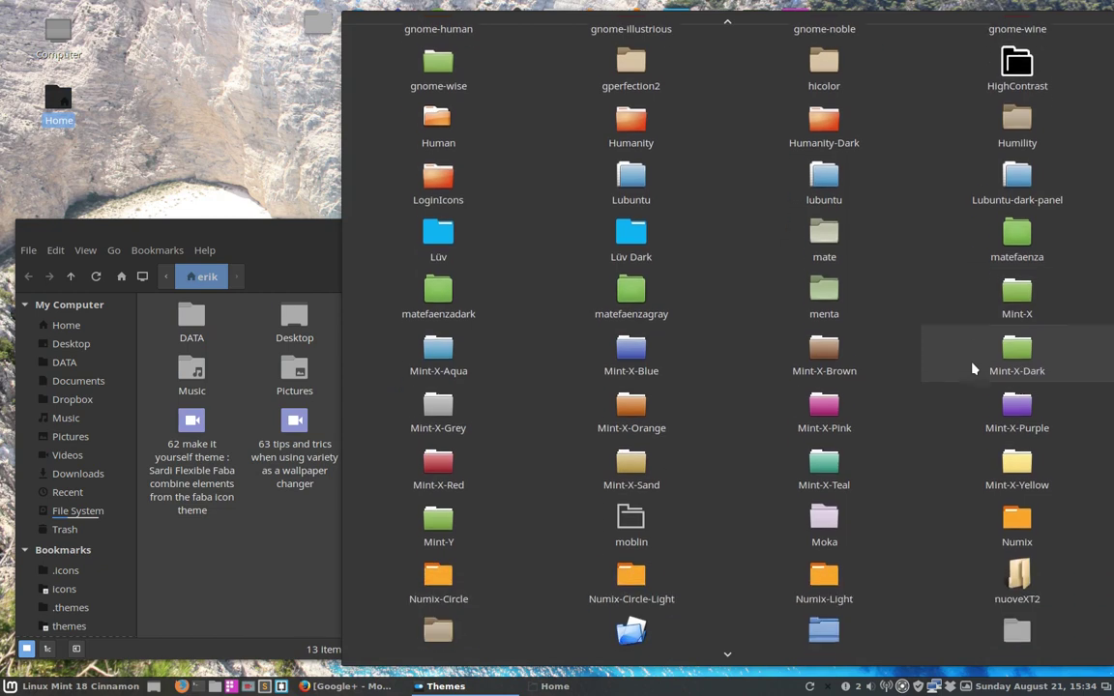
{"action": "scroll", "coordinate": [973, 369], "scroll_direction": "down", "scroll_amount": 1}
{"action": "scroll", "coordinate": [974, 369], "scroll_direction": "down", "scroll_amount": 2}
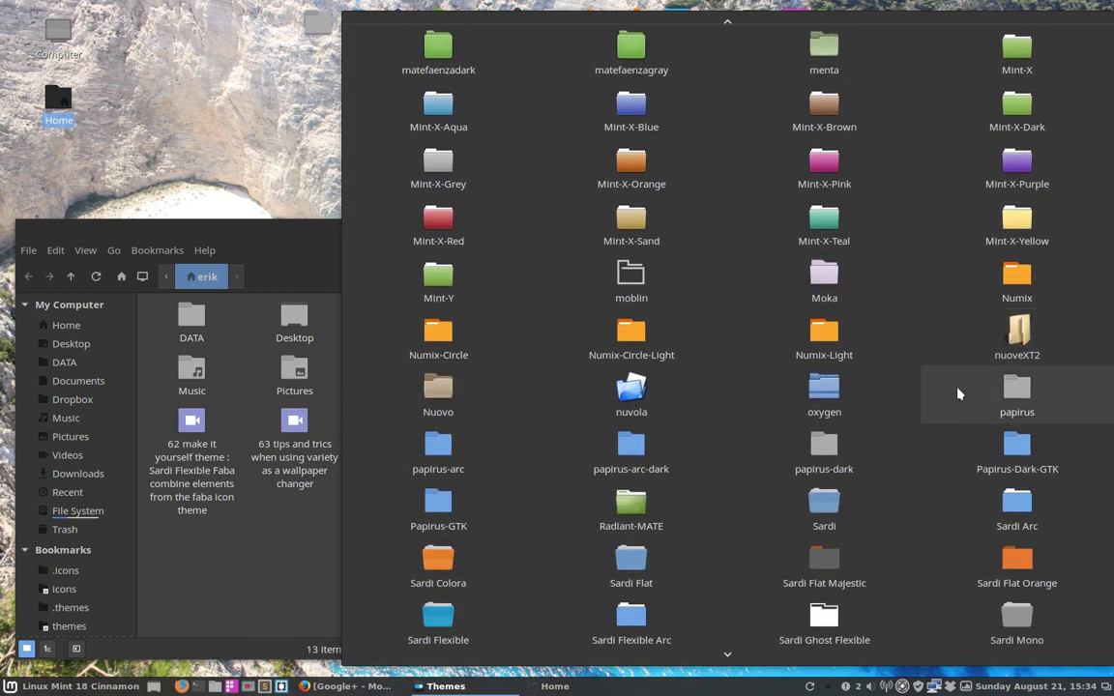
{"action": "left_click", "coordinate": [444, 441]}
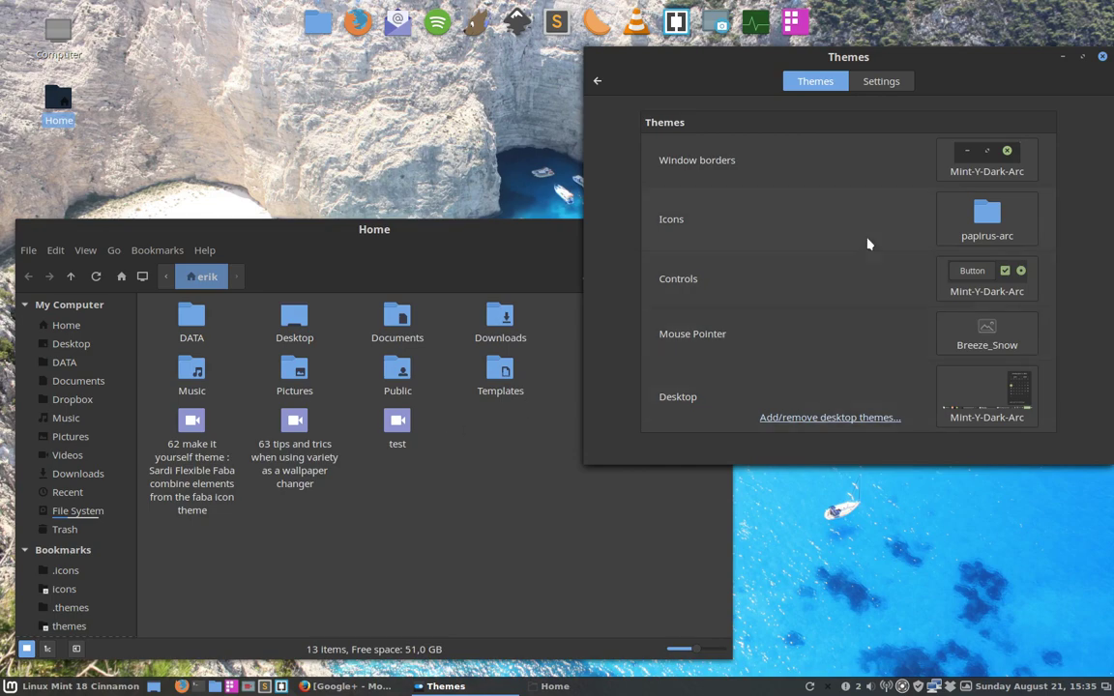
- Switch to the papirus-arc-dark icon theme, keeping the Home folders blue
{"action": "left_click", "coordinate": [982, 219]}
{"action": "scroll", "coordinate": [800, 433], "scroll_direction": "down", "scroll_amount": 5}
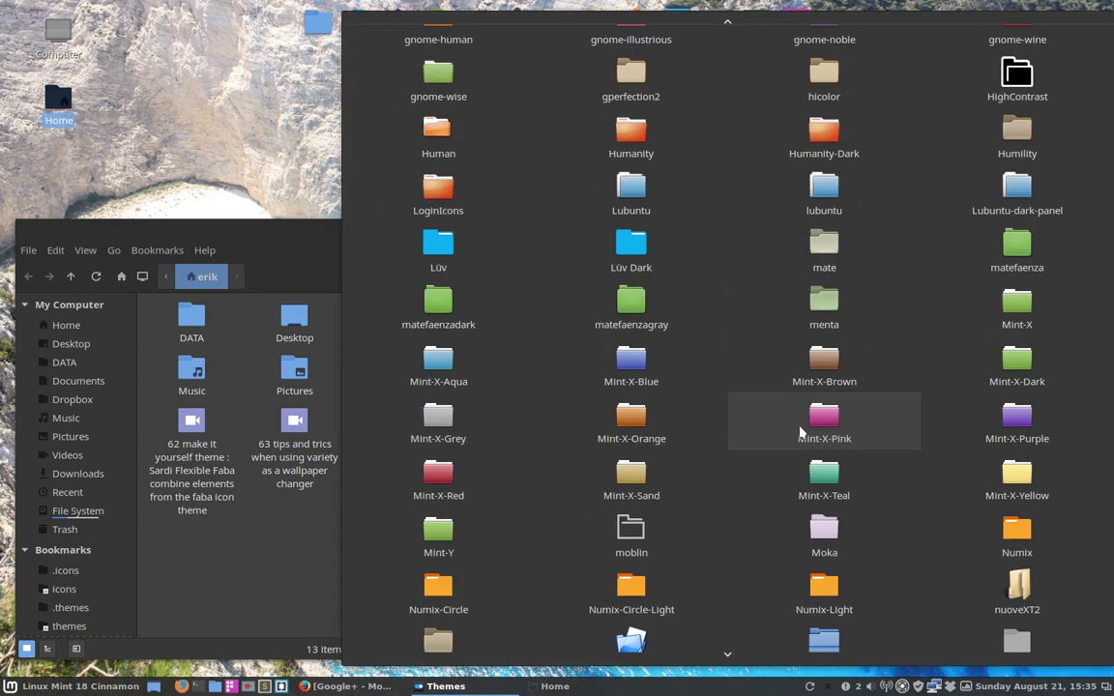
{"action": "scroll", "coordinate": [821, 435], "scroll_direction": "down", "scroll_amount": 3}
{"action": "scroll", "coordinate": [821, 455], "scroll_direction": "down", "scroll_amount": 1}
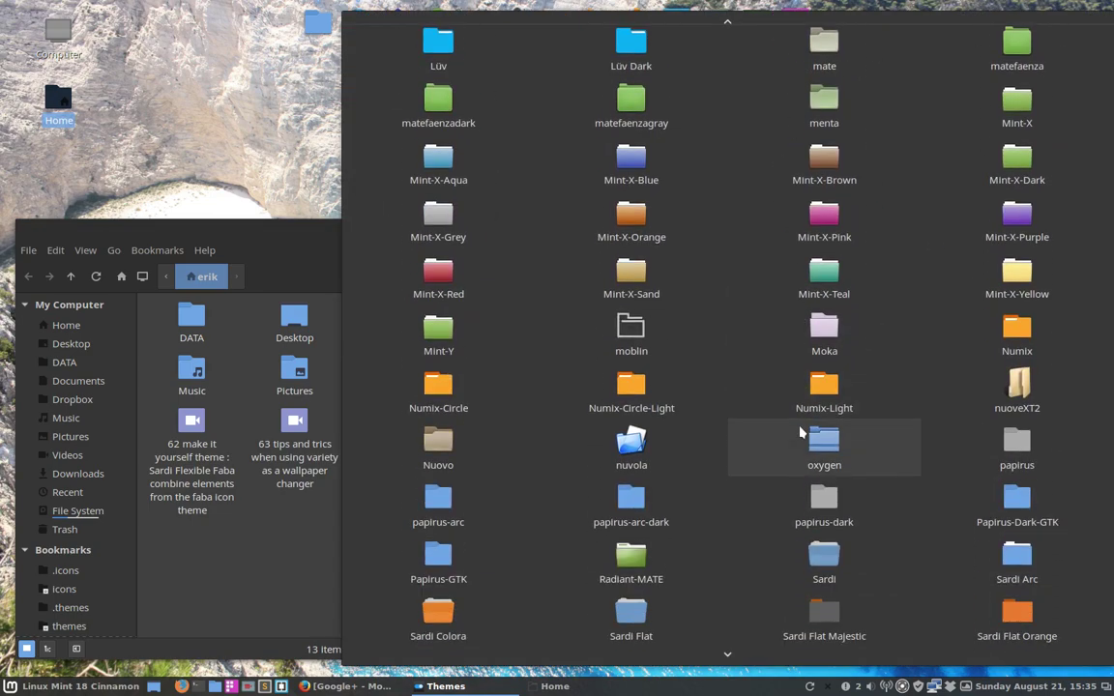
{"action": "left_click", "coordinate": [649, 503]}
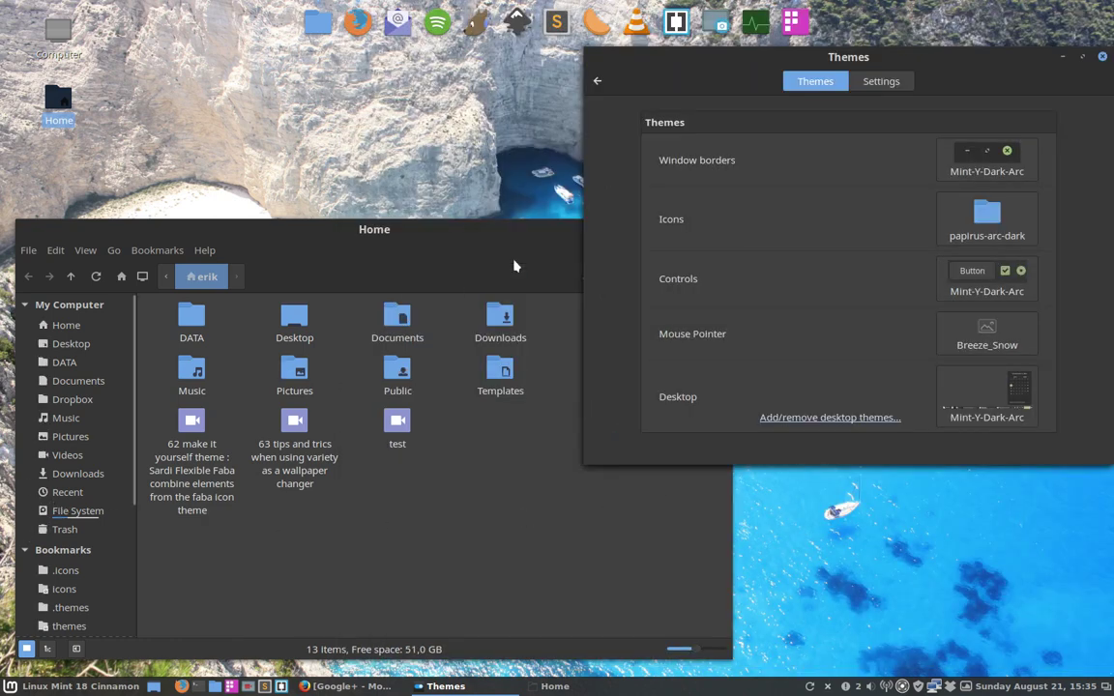
- Apply the papirus-dark icon theme, then Papirus-Dark-GTK
{"action": "left_click", "coordinate": [985, 225]}
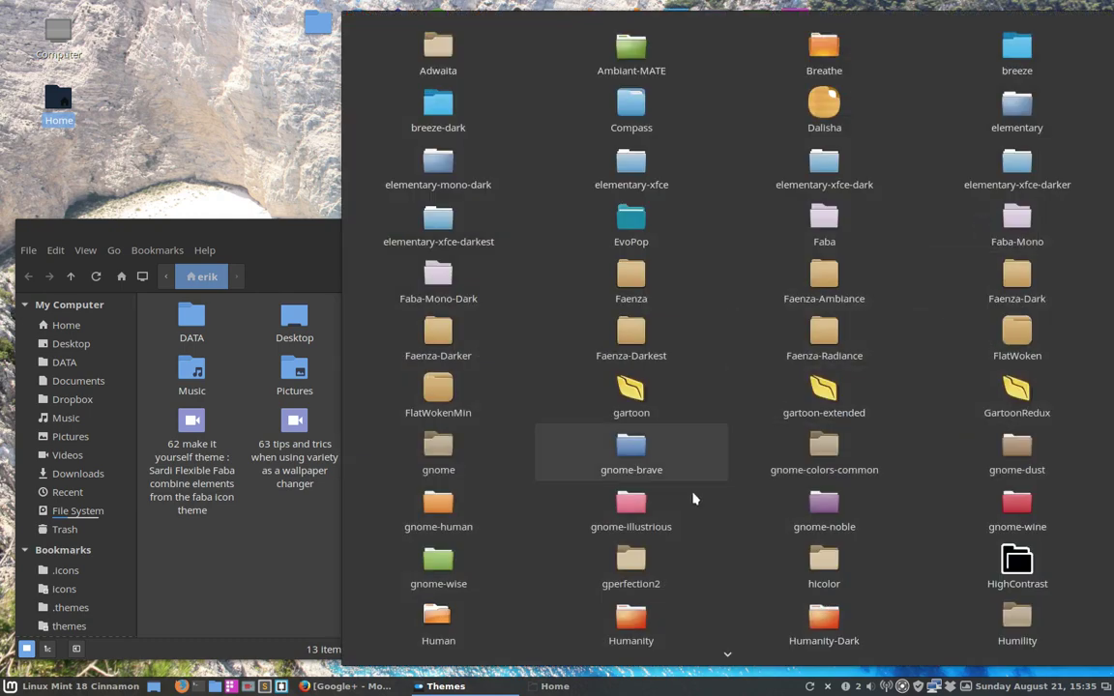
{"action": "scroll", "coordinate": [667, 464], "scroll_direction": "down", "scroll_amount": 3}
{"action": "scroll", "coordinate": [681, 499], "scroll_direction": "down", "scroll_amount": 2}
{"action": "scroll", "coordinate": [681, 501], "scroll_direction": "down", "scroll_amount": 2}
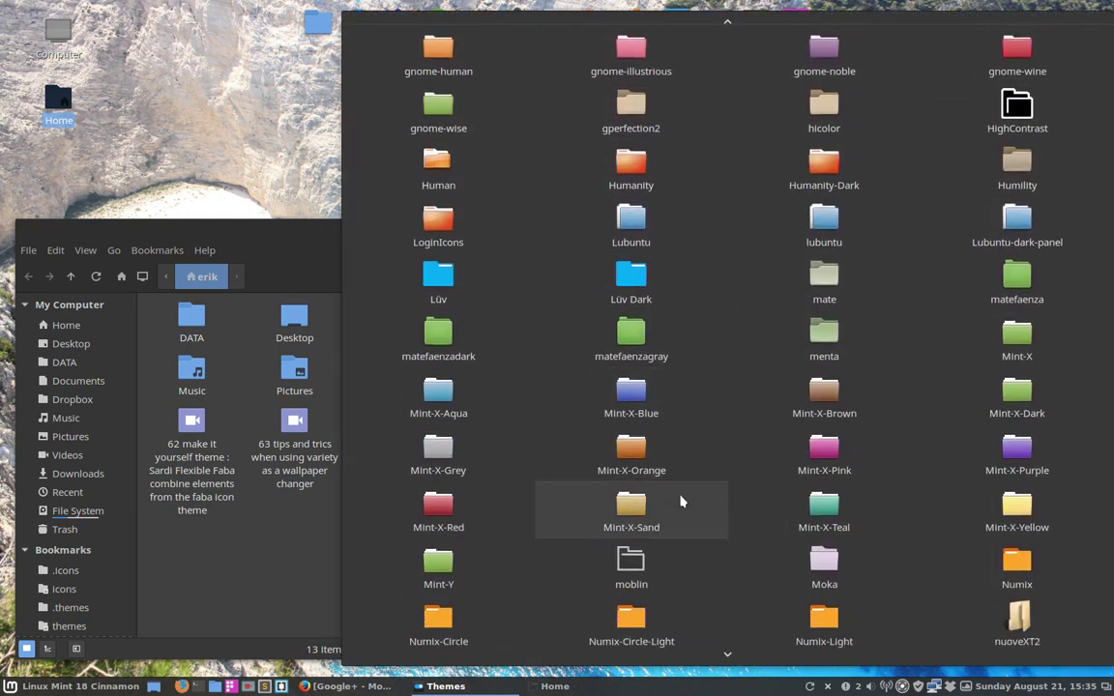
{"action": "scroll", "coordinate": [681, 501], "scroll_direction": "down", "scroll_amount": 3}
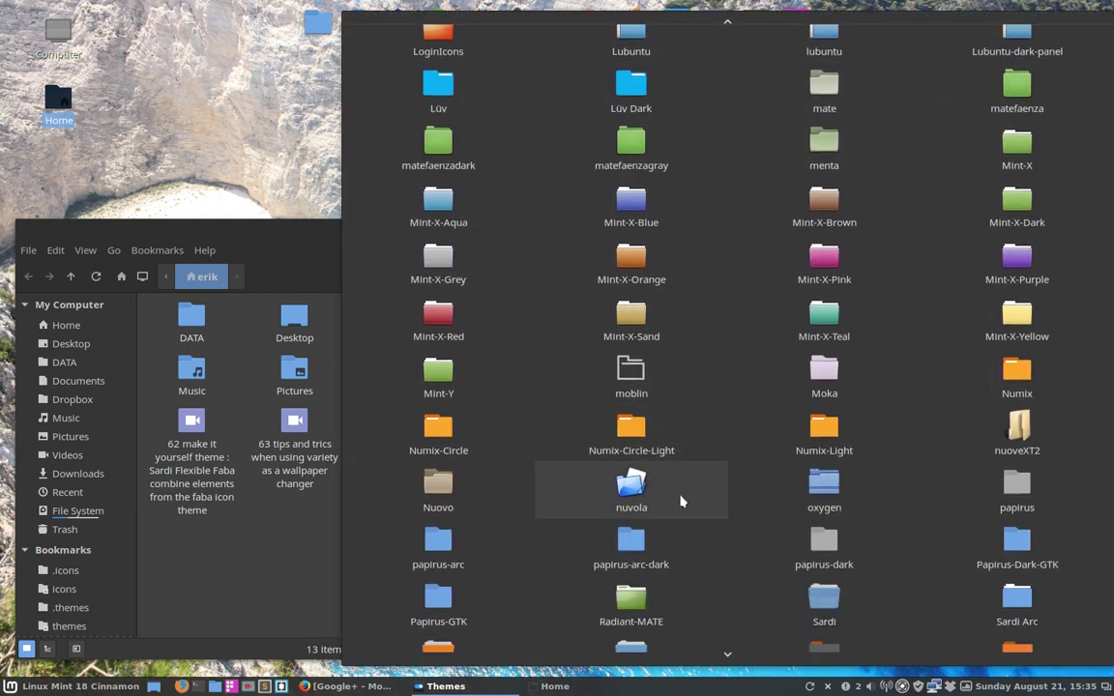
{"action": "left_click", "coordinate": [817, 559]}
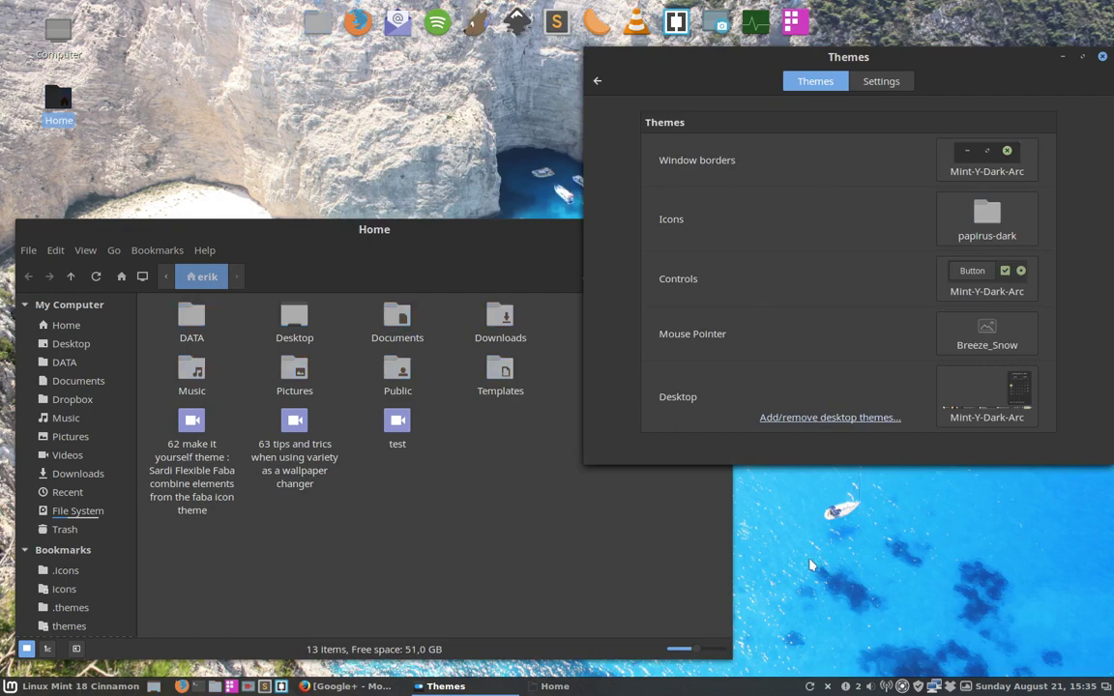
{"action": "left_click", "coordinate": [986, 222]}
{"action": "scroll", "coordinate": [926, 240], "scroll_direction": "down", "scroll_amount": 1}
{"action": "scroll", "coordinate": [958, 251], "scroll_direction": "down", "scroll_amount": 5}
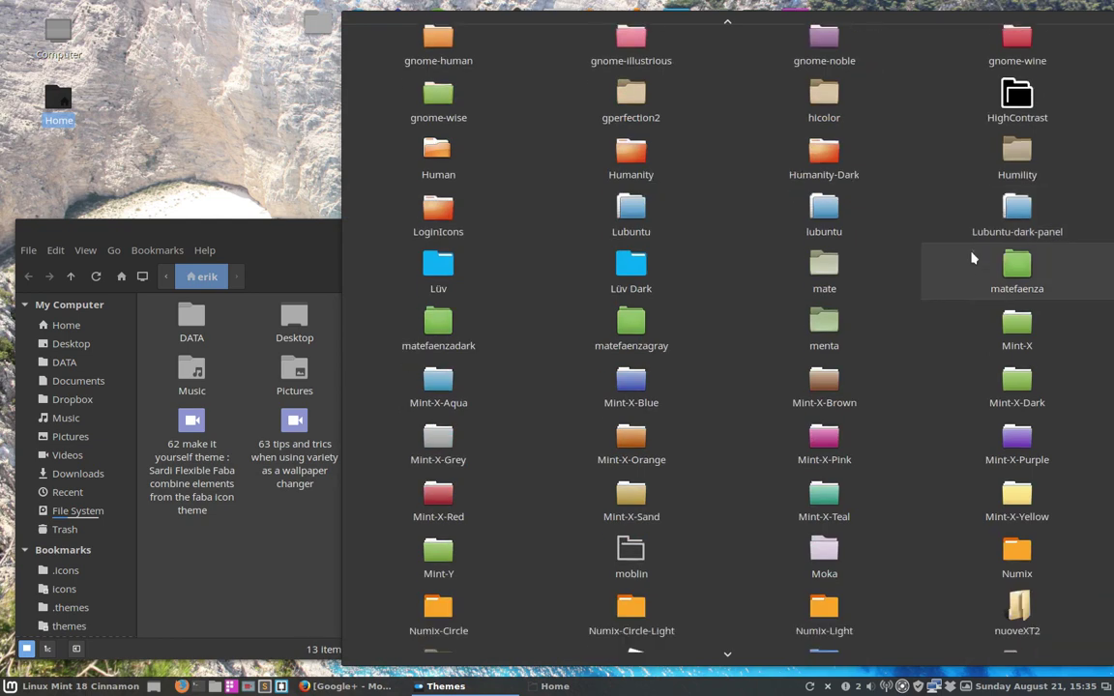
{"action": "scroll", "coordinate": [973, 257], "scroll_direction": "down", "scroll_amount": 4}
{"action": "scroll", "coordinate": [973, 257], "scroll_direction": "down", "scroll_amount": 4}
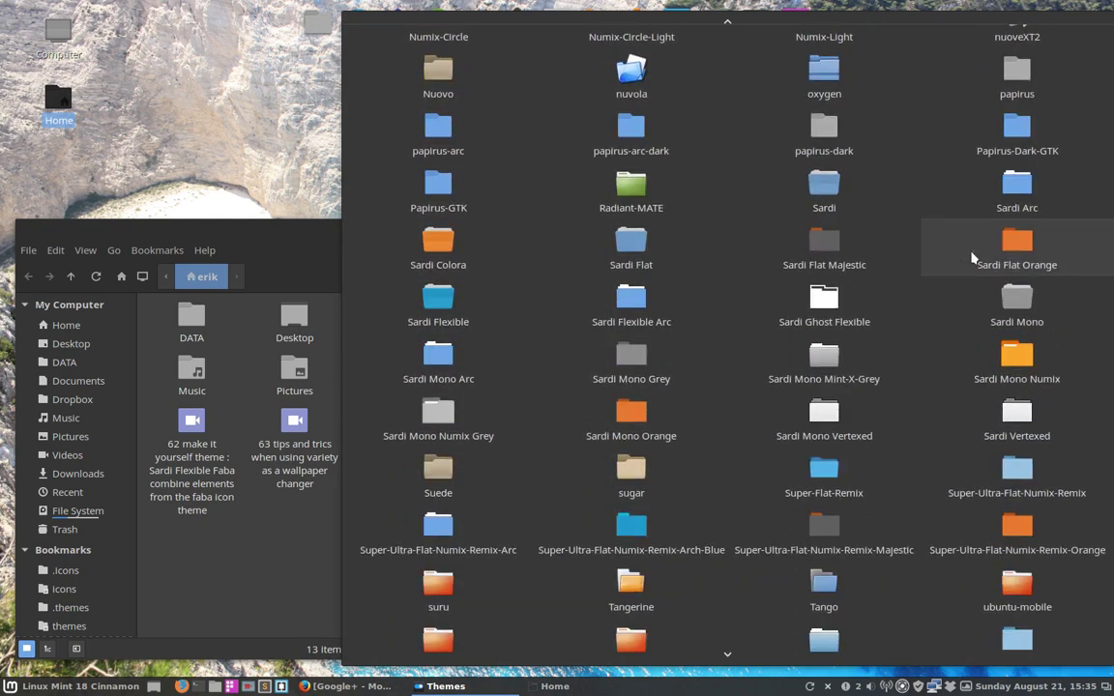
{"action": "left_click", "coordinate": [1012, 141]}
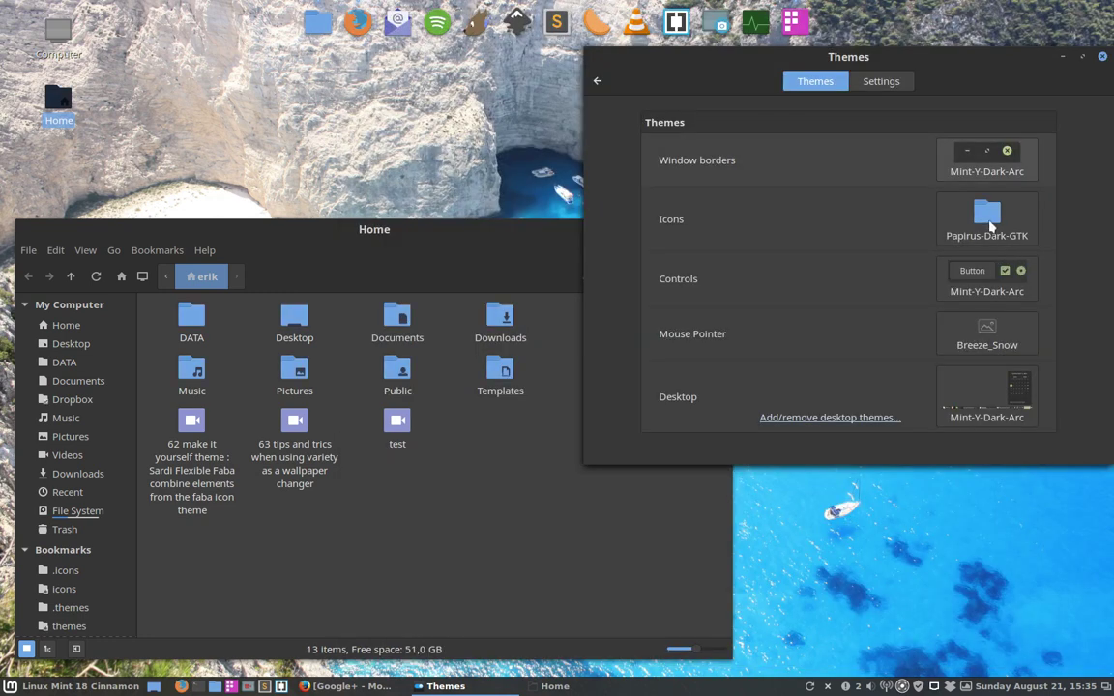
- Apply the Papirus-GTK icon theme, then Radiant-MATE, on the Home window
{"action": "left_click", "coordinate": [988, 223]}
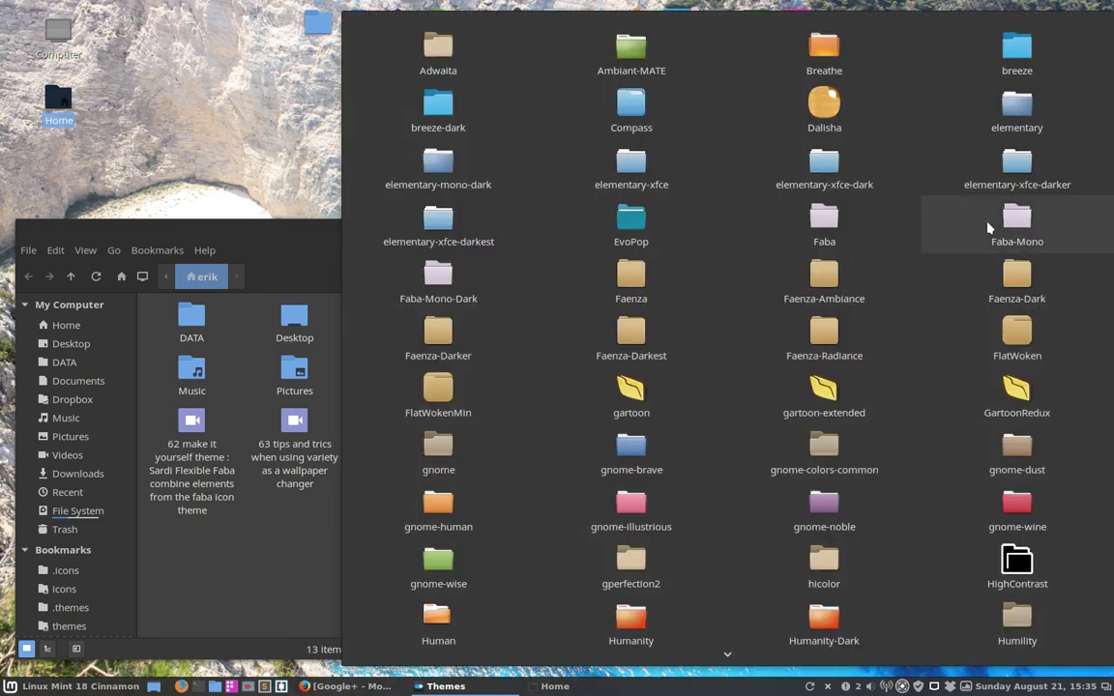
{"action": "scroll", "coordinate": [989, 226], "scroll_direction": "down", "scroll_amount": 5}
{"action": "scroll", "coordinate": [989, 227], "scroll_direction": "down", "scroll_amount": 3}
{"action": "scroll", "coordinate": [988, 230], "scroll_direction": "down", "scroll_amount": 1}
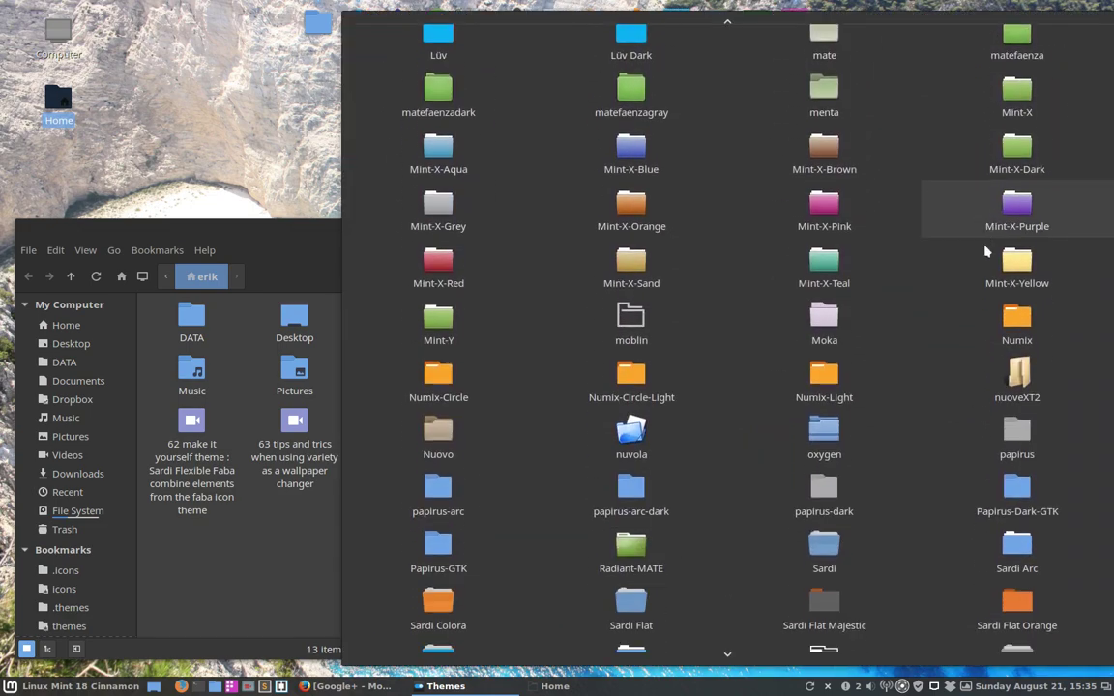
{"action": "left_click", "coordinate": [416, 550]}
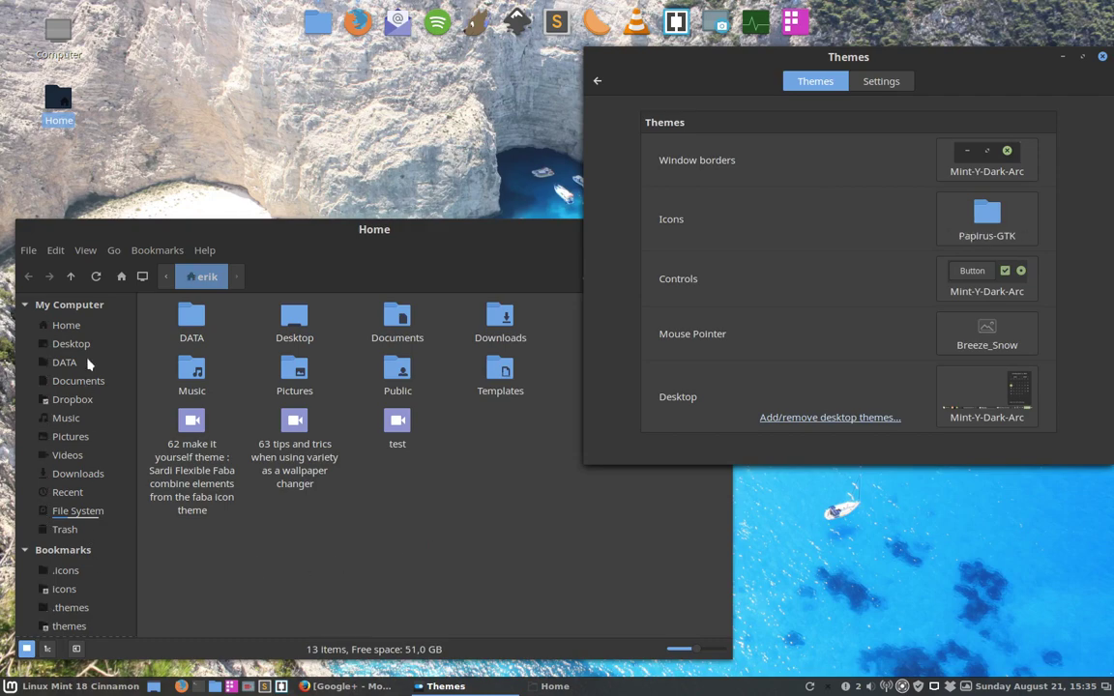
{"action": "left_click", "coordinate": [998, 234]}
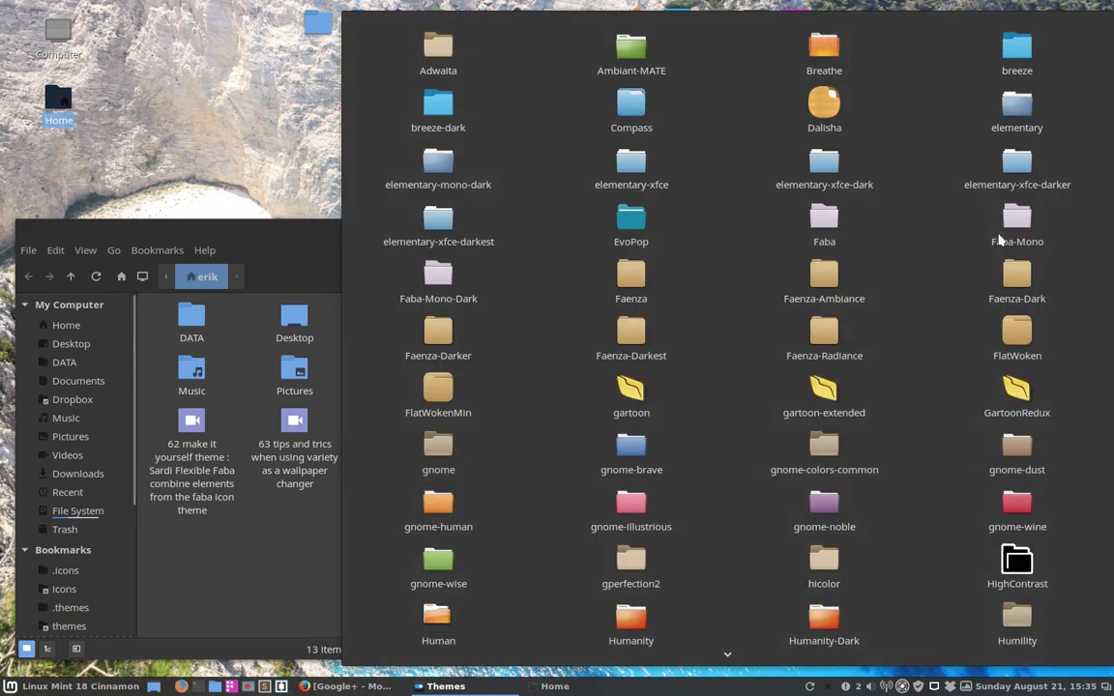
{"action": "scroll", "coordinate": [751, 467], "scroll_direction": "down", "scroll_amount": 3}
{"action": "scroll", "coordinate": [751, 467], "scroll_direction": "down", "scroll_amount": 6}
{"action": "scroll", "coordinate": [753, 474], "scroll_direction": "down", "scroll_amount": 4}
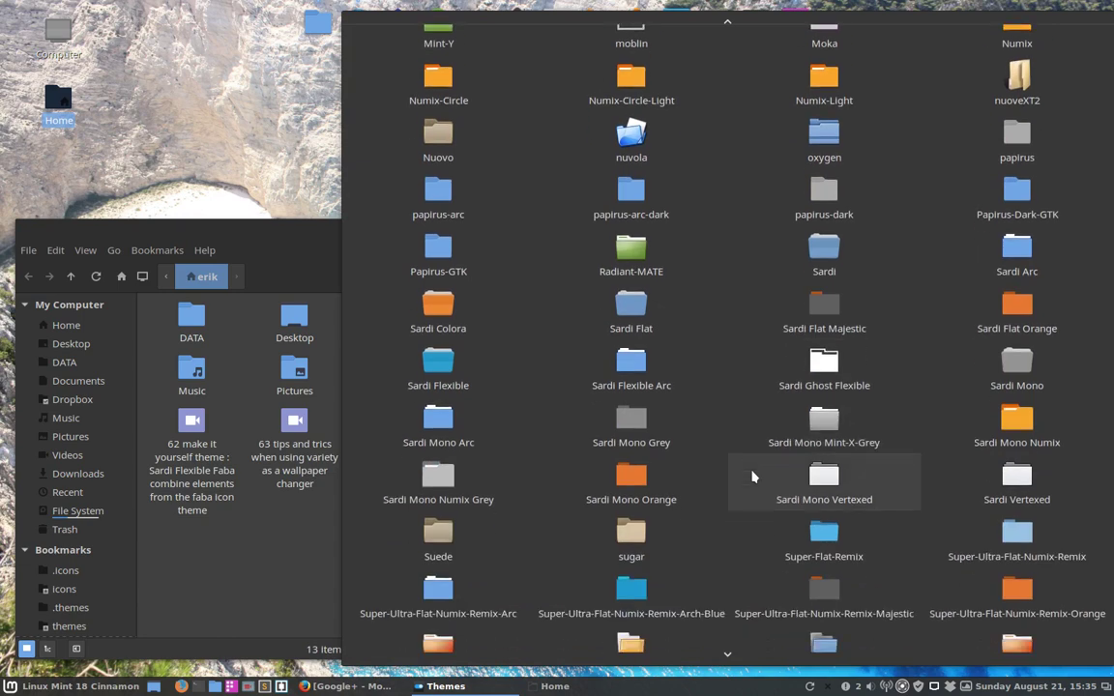
{"action": "left_click", "coordinate": [578, 242]}
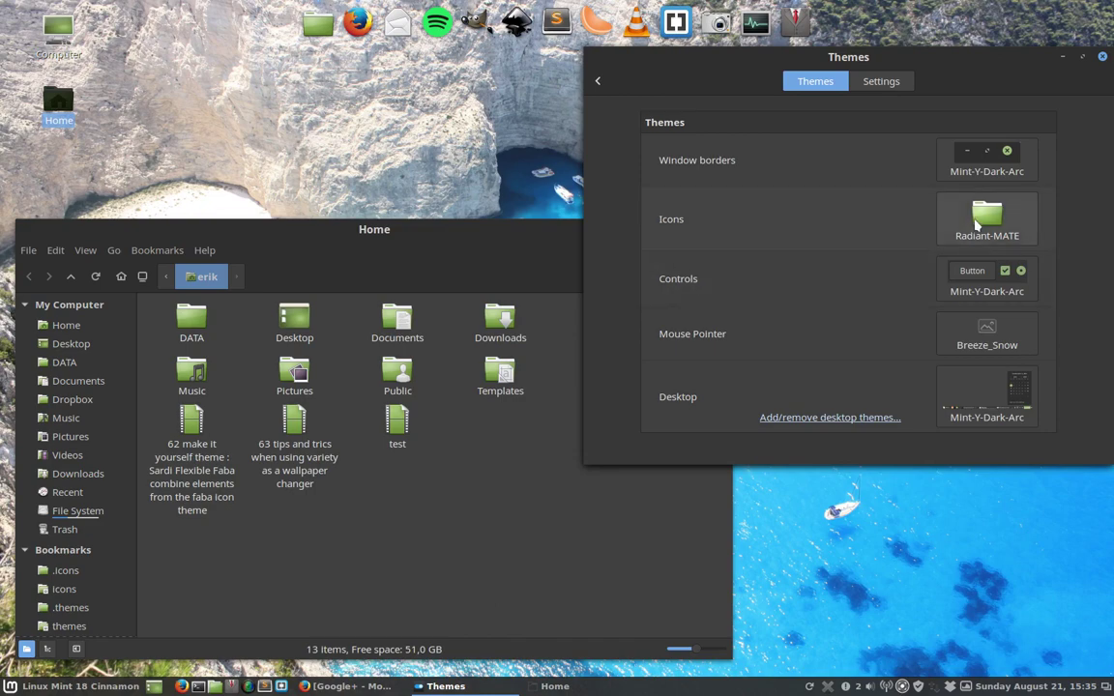
- Apply the Suede icon theme, giving the Home folders tan icons
{"action": "left_click", "coordinate": [991, 224]}
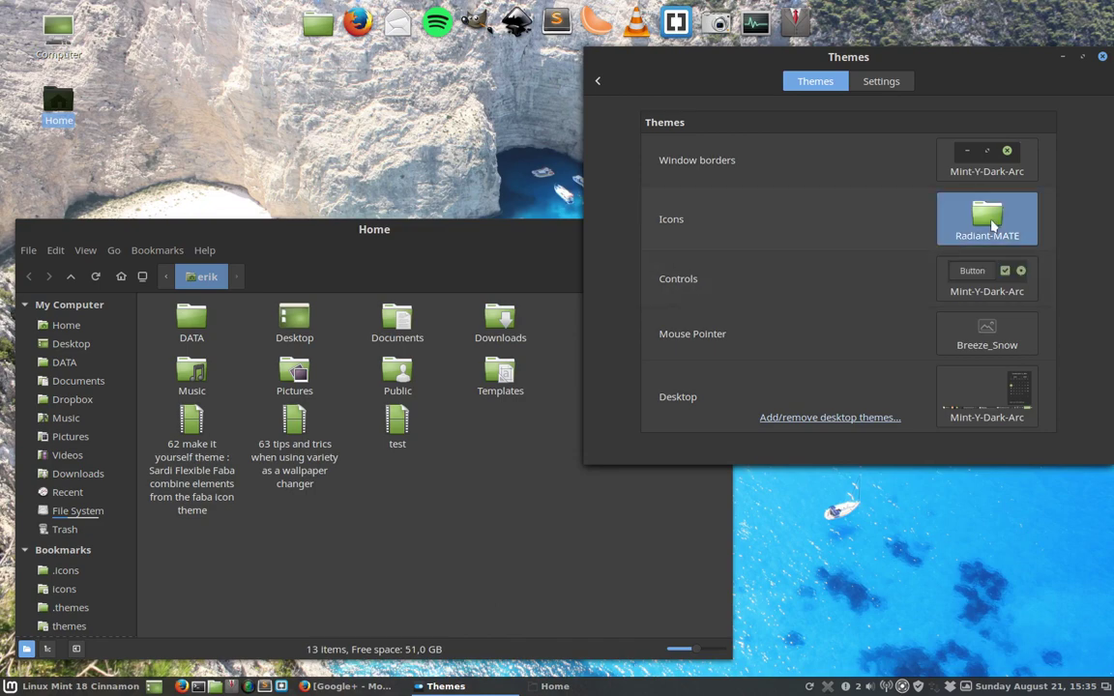
{"action": "scroll", "coordinate": [991, 467], "scroll_direction": "down", "scroll_amount": 5}
{"action": "scroll", "coordinate": [992, 469], "scroll_direction": "down", "scroll_amount": 3}
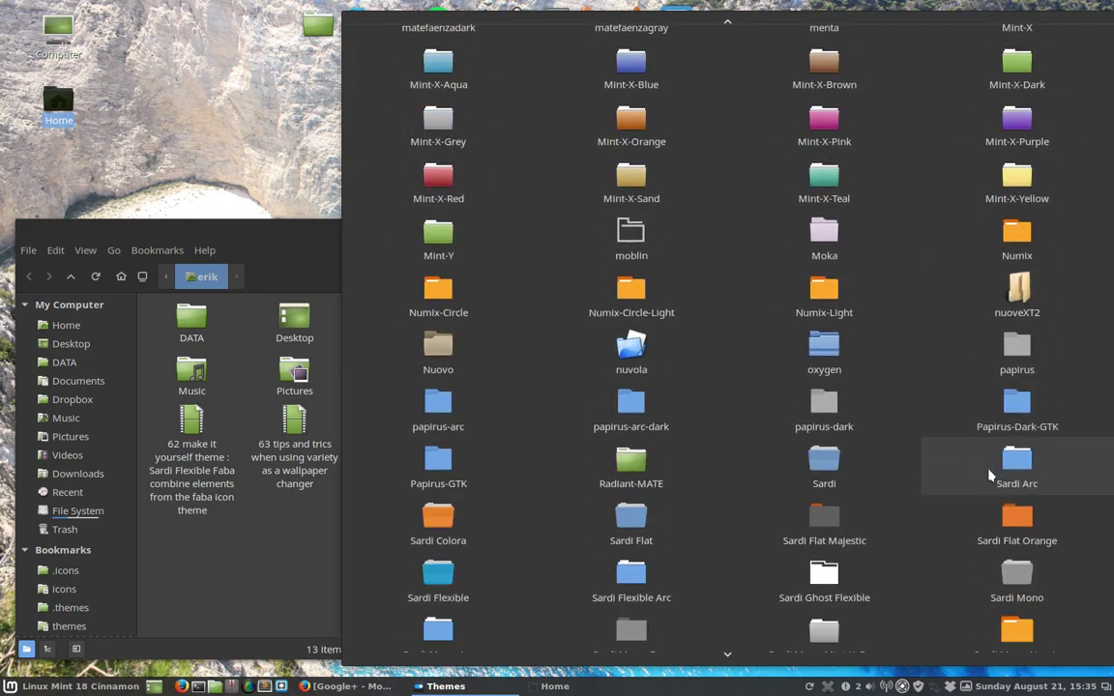
{"action": "scroll", "coordinate": [989, 474], "scroll_direction": "down", "scroll_amount": 4}
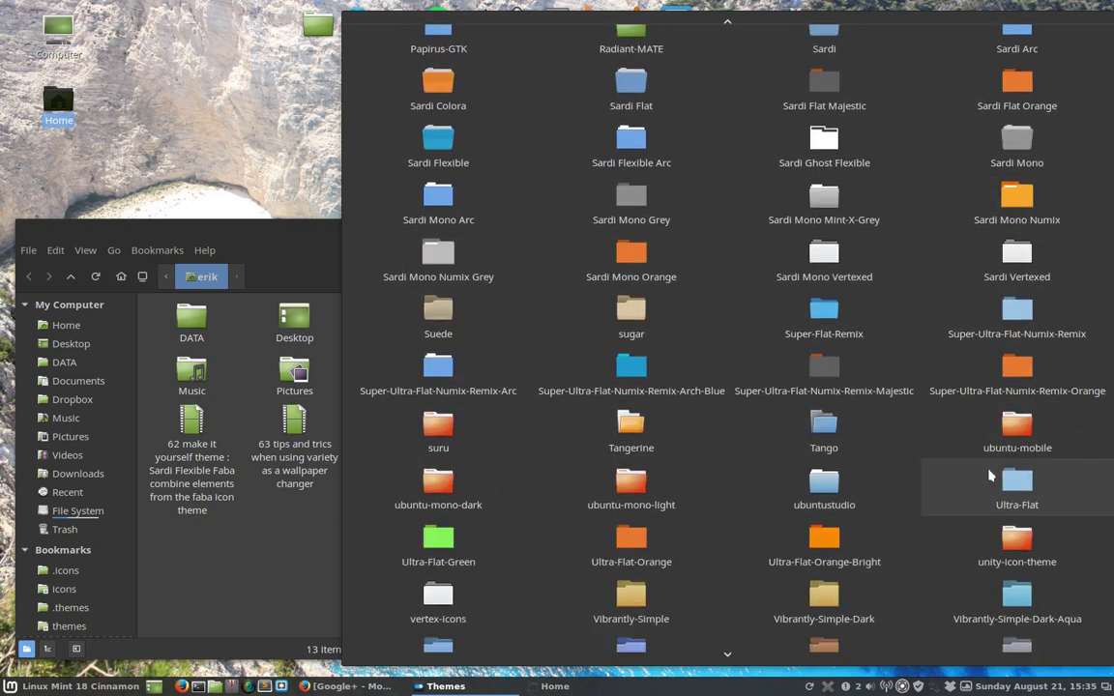
{"action": "scroll", "coordinate": [987, 473], "scroll_direction": "up", "scroll_amount": 2}
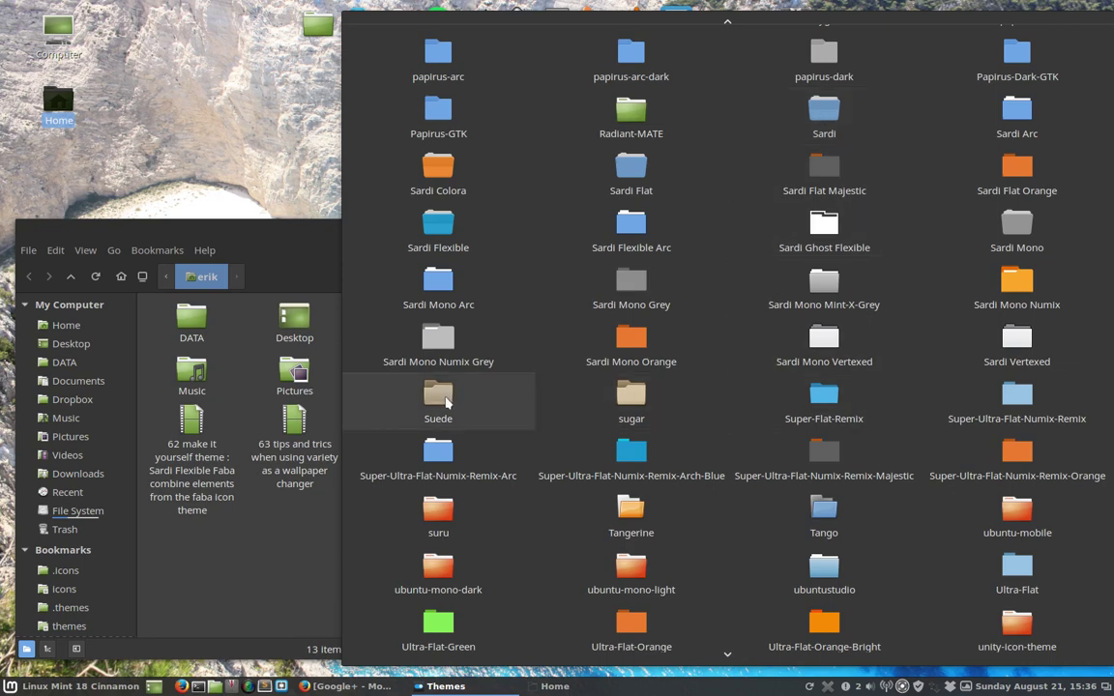
{"action": "left_click", "coordinate": [452, 398]}
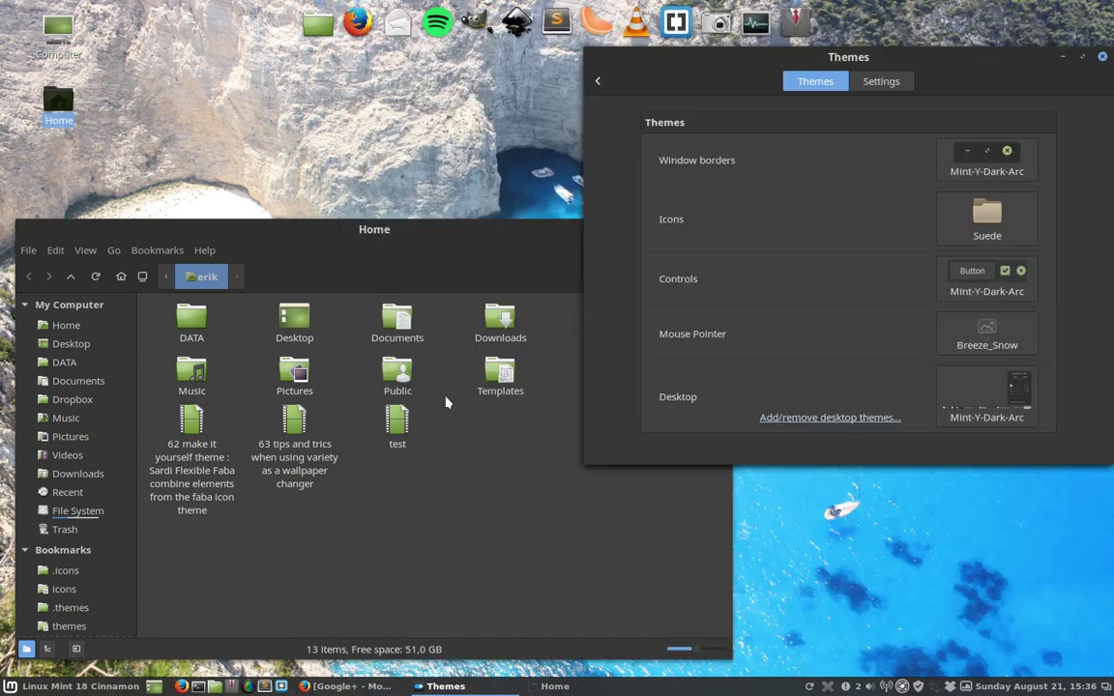
- Switch the icon theme to sugar and preview it on the Home window
{"action": "left_click", "coordinate": [989, 215]}
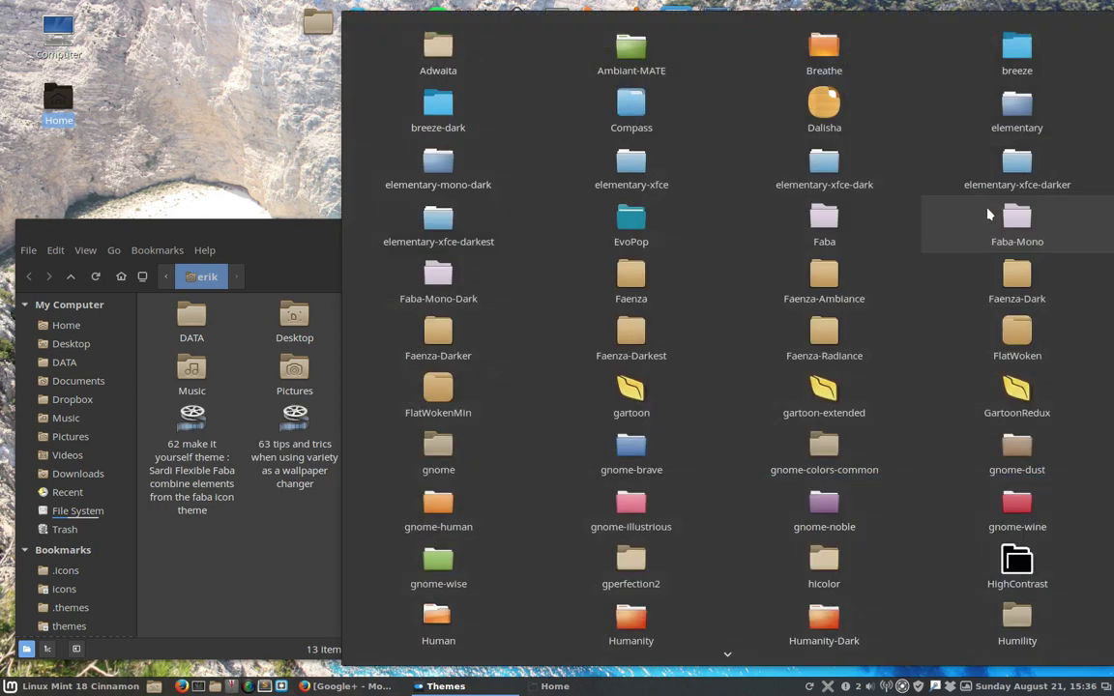
{"action": "scroll", "coordinate": [585, 451], "scroll_direction": "down", "scroll_amount": 2}
{"action": "scroll", "coordinate": [583, 452], "scroll_direction": "down", "scroll_amount": 4}
{"action": "scroll", "coordinate": [584, 454], "scroll_direction": "down", "scroll_amount": 5}
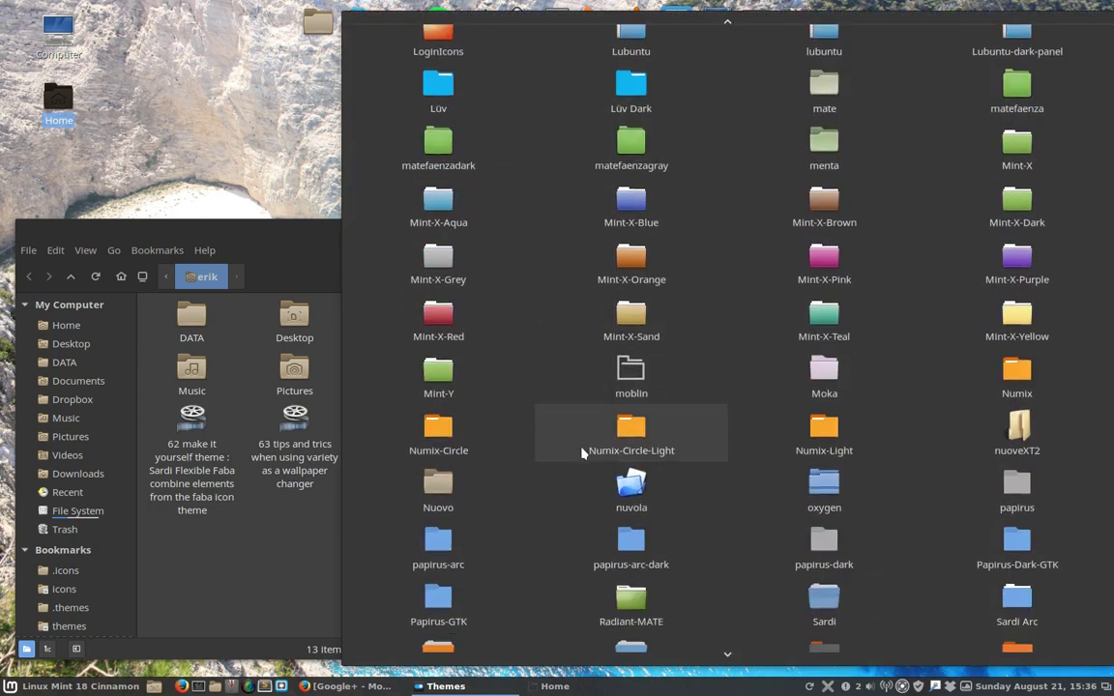
{"action": "scroll", "coordinate": [583, 452], "scroll_direction": "down", "scroll_amount": 3}
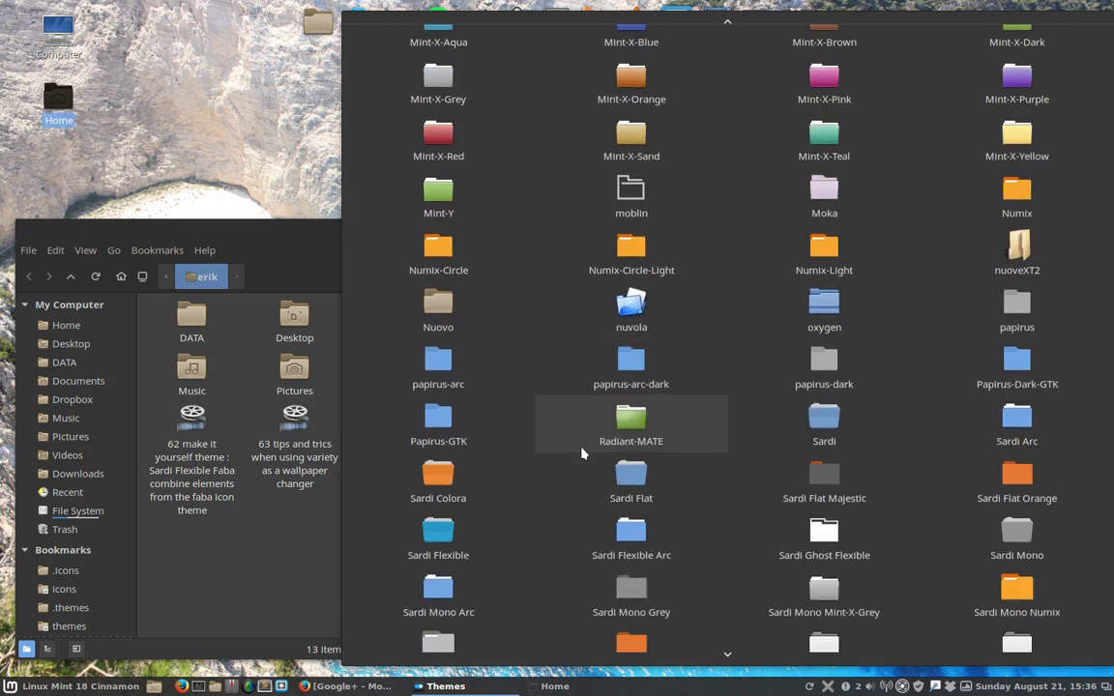
{"action": "scroll", "coordinate": [583, 453], "scroll_direction": "down", "scroll_amount": 2}
{"action": "scroll", "coordinate": [584, 453], "scroll_direction": "down", "scroll_amount": 2}
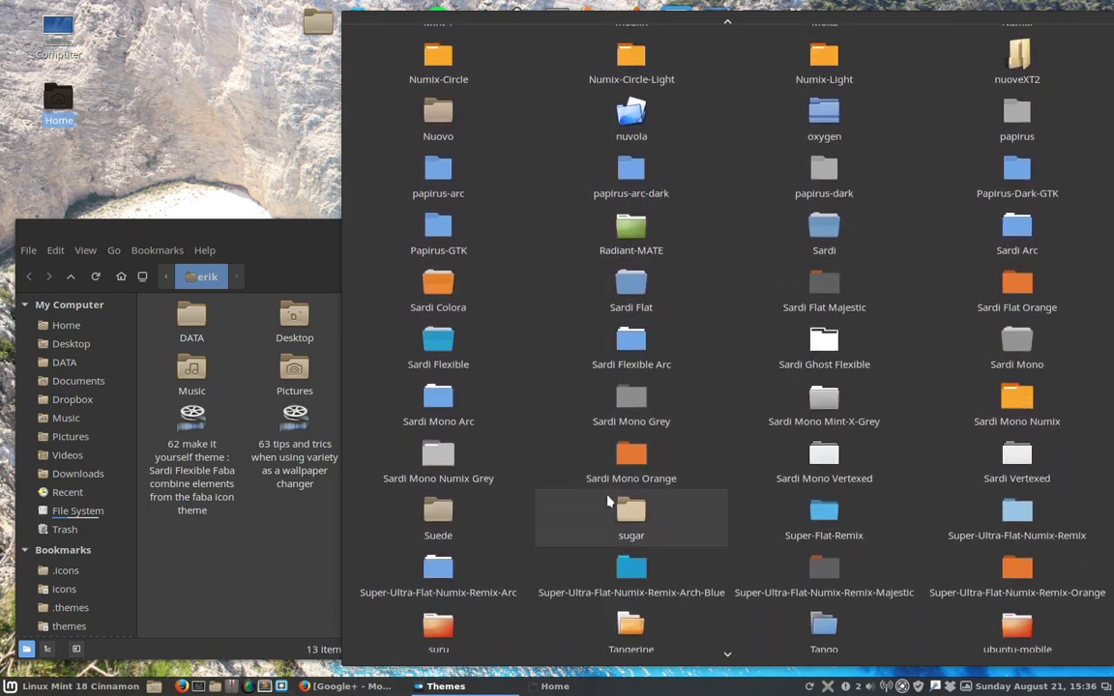
{"action": "left_click", "coordinate": [605, 484]}
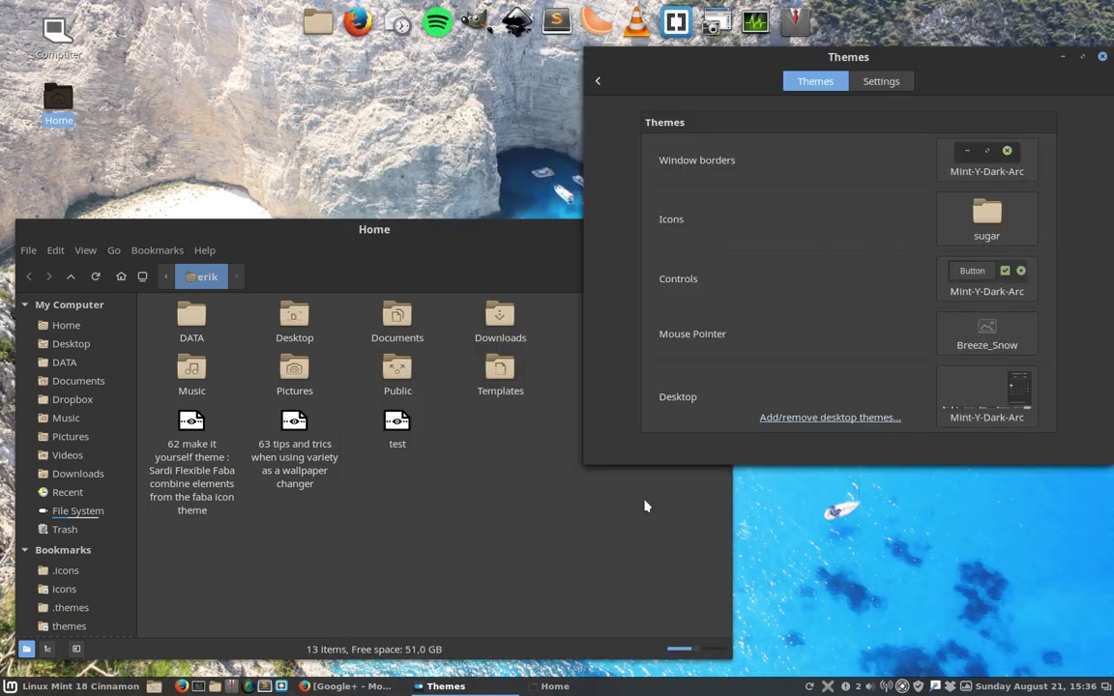
- Preview Super-Flat-Remix icons, then bring the icon theme list back up
{"action": "left_click", "coordinate": [973, 232]}
{"action": "scroll", "coordinate": [967, 242], "scroll_direction": "down", "scroll_amount": 5}
{"action": "scroll", "coordinate": [967, 242], "scroll_direction": "down", "scroll_amount": 5}
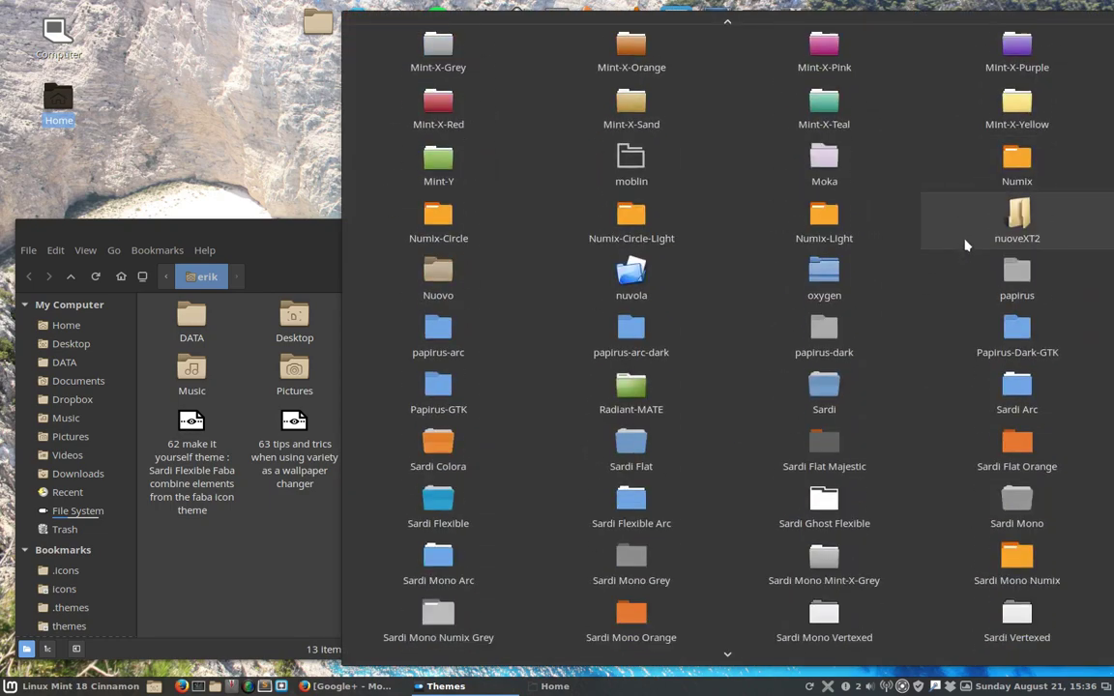
{"action": "scroll", "coordinate": [967, 242], "scroll_direction": "down", "scroll_amount": 5}
{"action": "scroll", "coordinate": [964, 245], "scroll_direction": "down", "scroll_amount": 2}
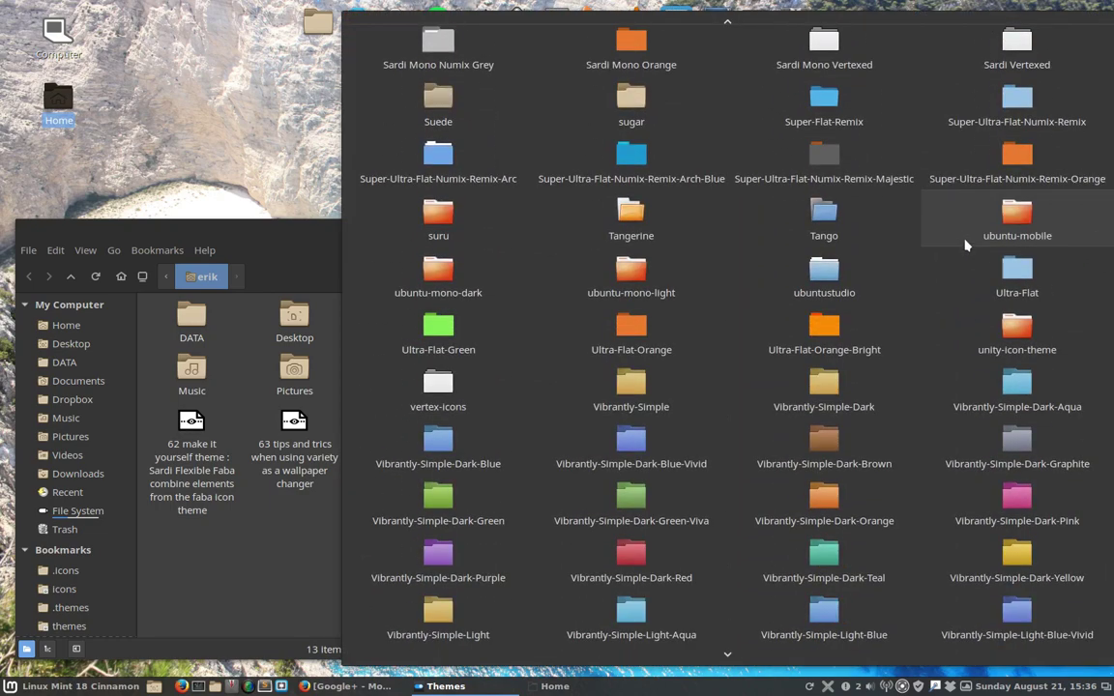
{"action": "left_click", "coordinate": [825, 108]}
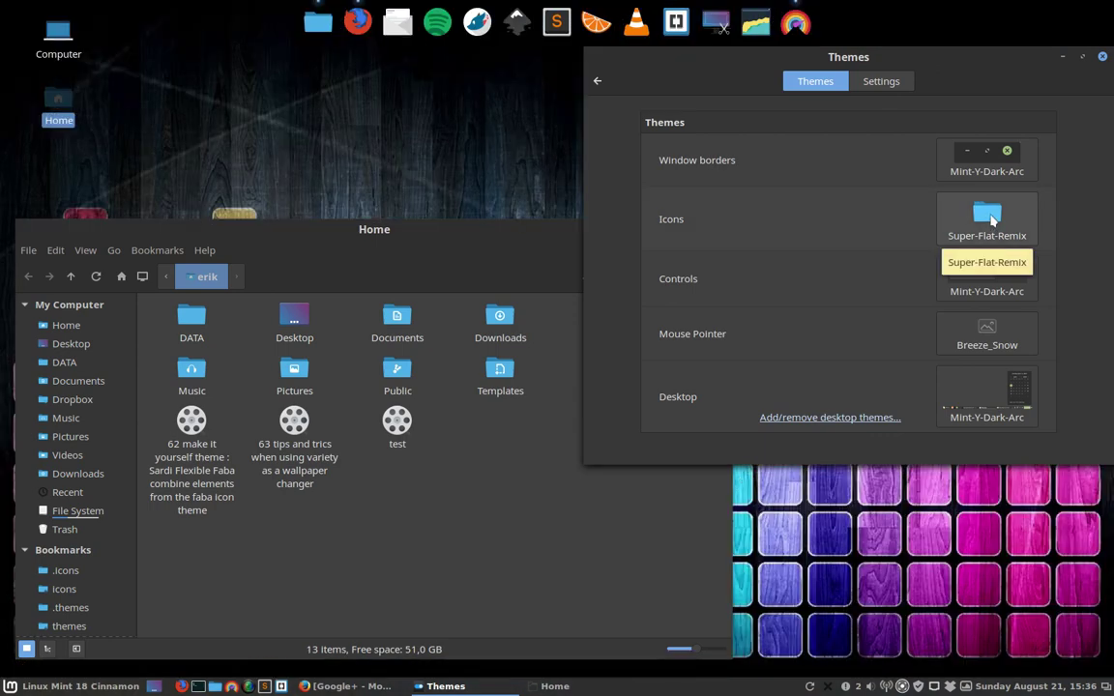
{"action": "left_click", "coordinate": [992, 222]}
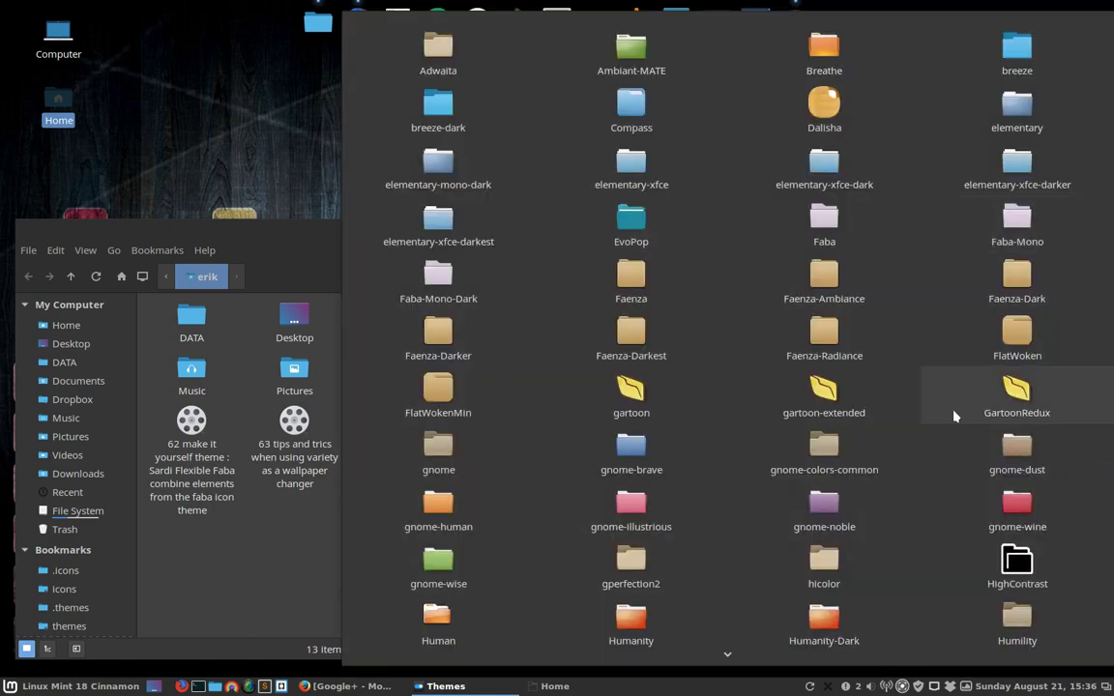
- Apply the Super-Ultra-Flat-Numix-Remix icon theme
{"action": "scroll", "coordinate": [887, 417], "scroll_direction": "down", "scroll_amount": 5}
{"action": "scroll", "coordinate": [928, 419], "scroll_direction": "down", "scroll_amount": 5}
{"action": "scroll", "coordinate": [963, 417], "scroll_direction": "down", "scroll_amount": 5}
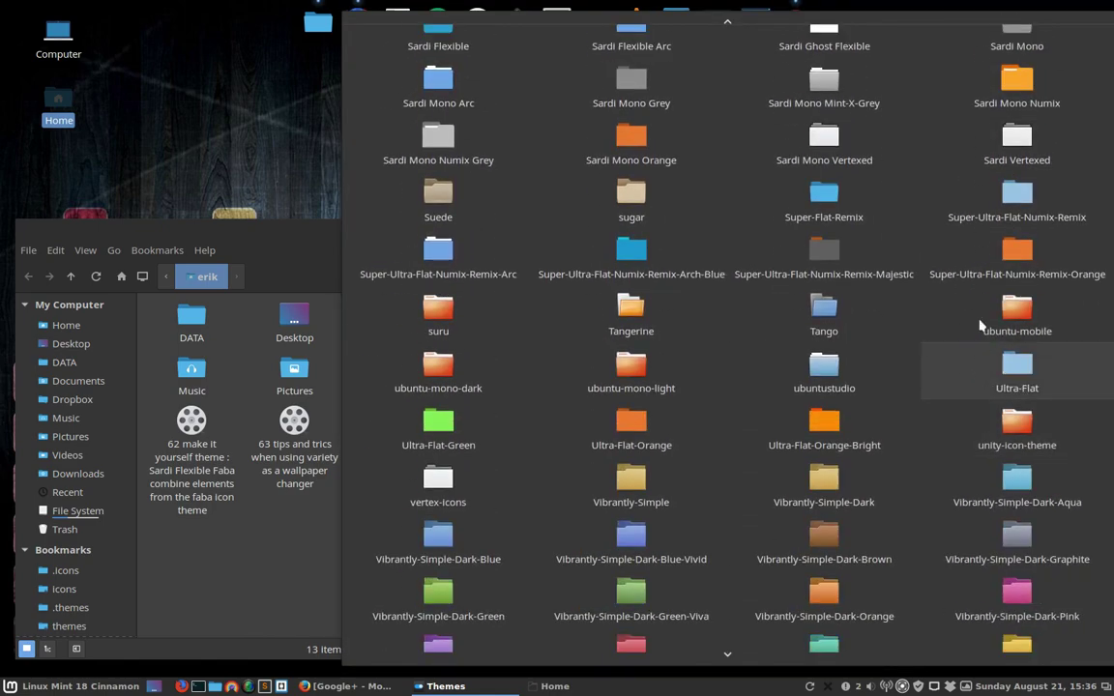
{"action": "left_click", "coordinate": [1021, 196]}
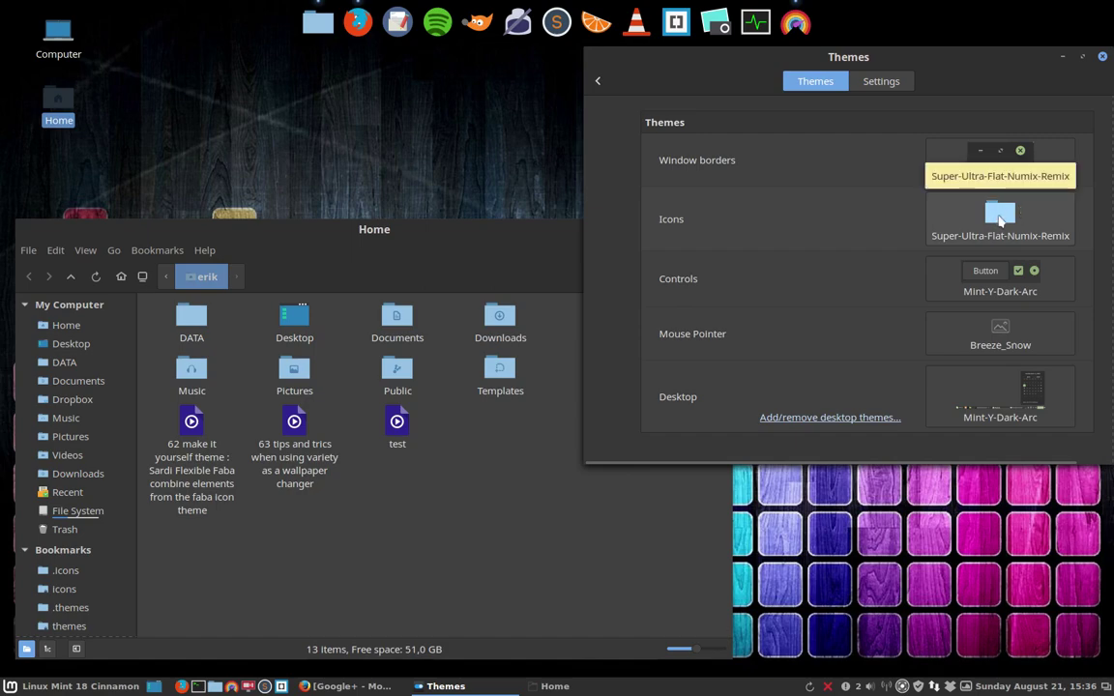
- Switch the icon theme to Super-Ultra-Flat-Numix-Remix-Arc
{"action": "left_click", "coordinate": [997, 221]}
{"action": "scroll", "coordinate": [996, 228], "scroll_direction": "down", "scroll_amount": 5}
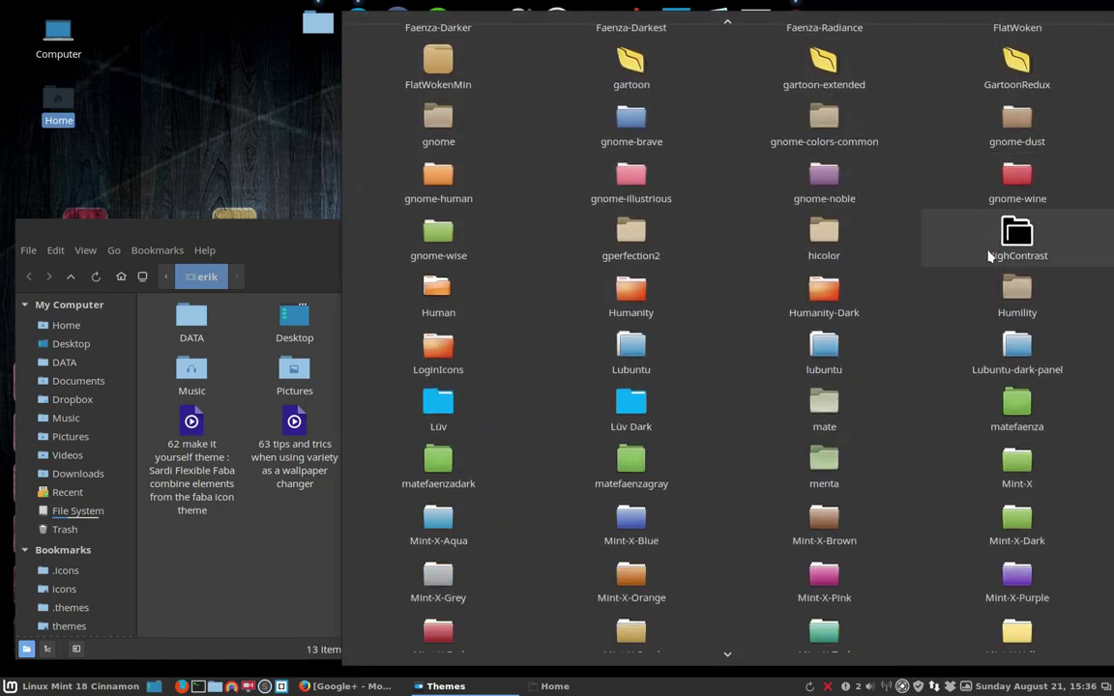
{"action": "scroll", "coordinate": [989, 241], "scroll_direction": "down", "scroll_amount": 9}
{"action": "scroll", "coordinate": [988, 255], "scroll_direction": "down", "scroll_amount": 2}
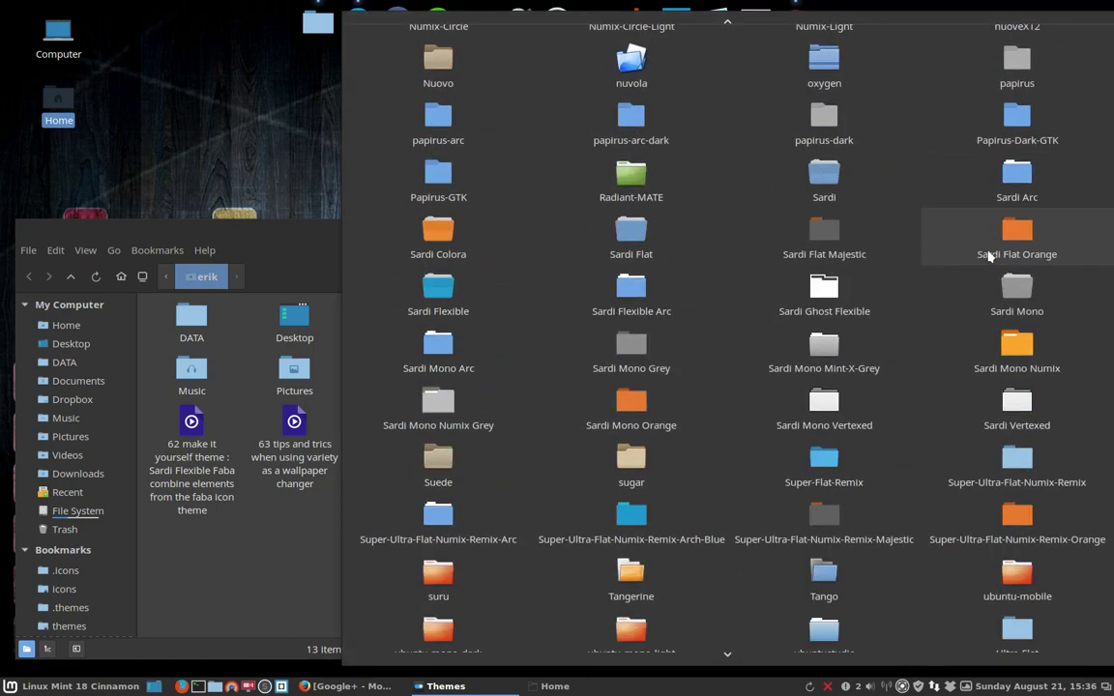
{"action": "scroll", "coordinate": [989, 255], "scroll_direction": "down", "scroll_amount": 1}
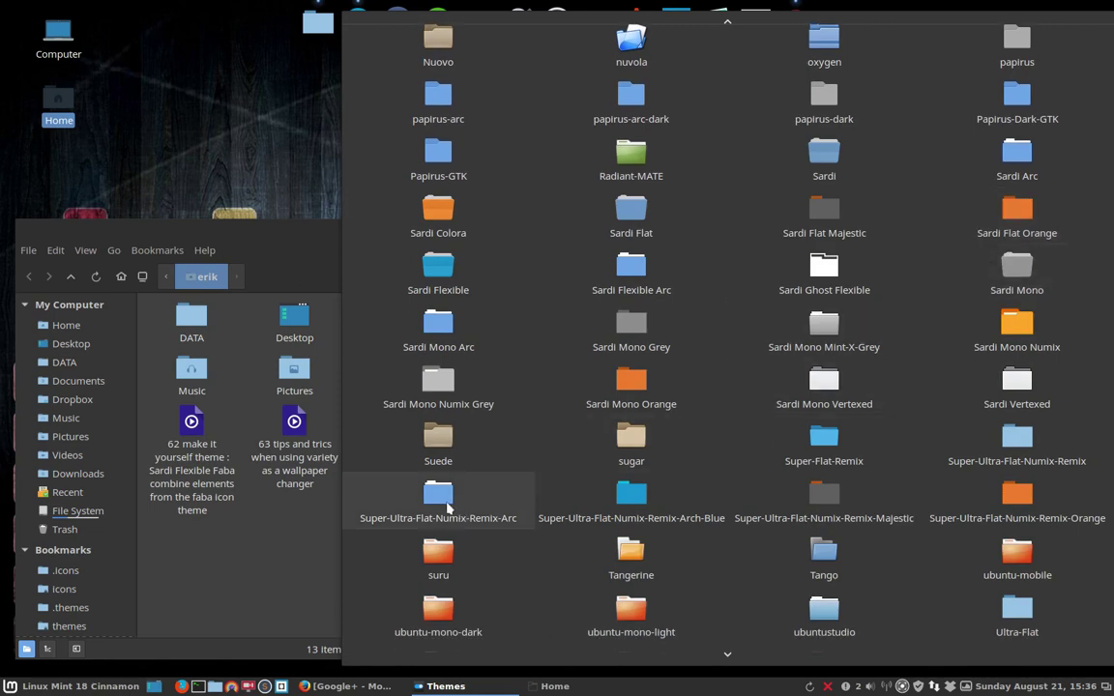
{"action": "left_click", "coordinate": [448, 506]}
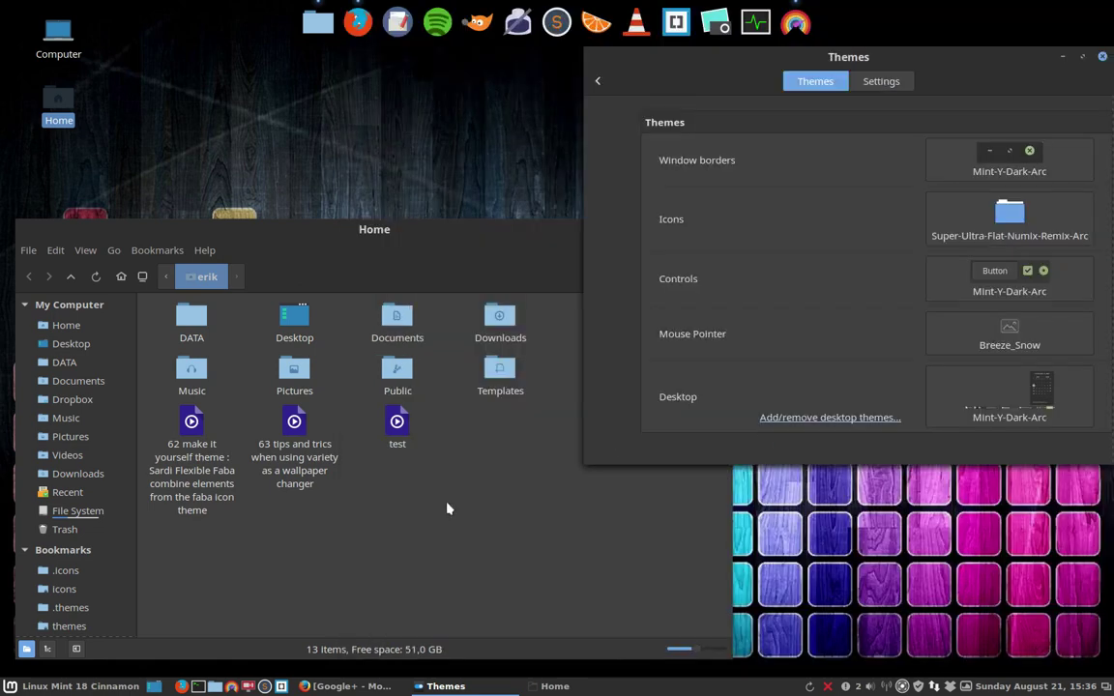
- Switch the icon theme to Super-Ultra-Flat-Numix-Remix-Arch-Blue
{"action": "left_click", "coordinate": [1013, 220]}
{"action": "scroll", "coordinate": [704, 427], "scroll_direction": "down", "scroll_amount": 3}
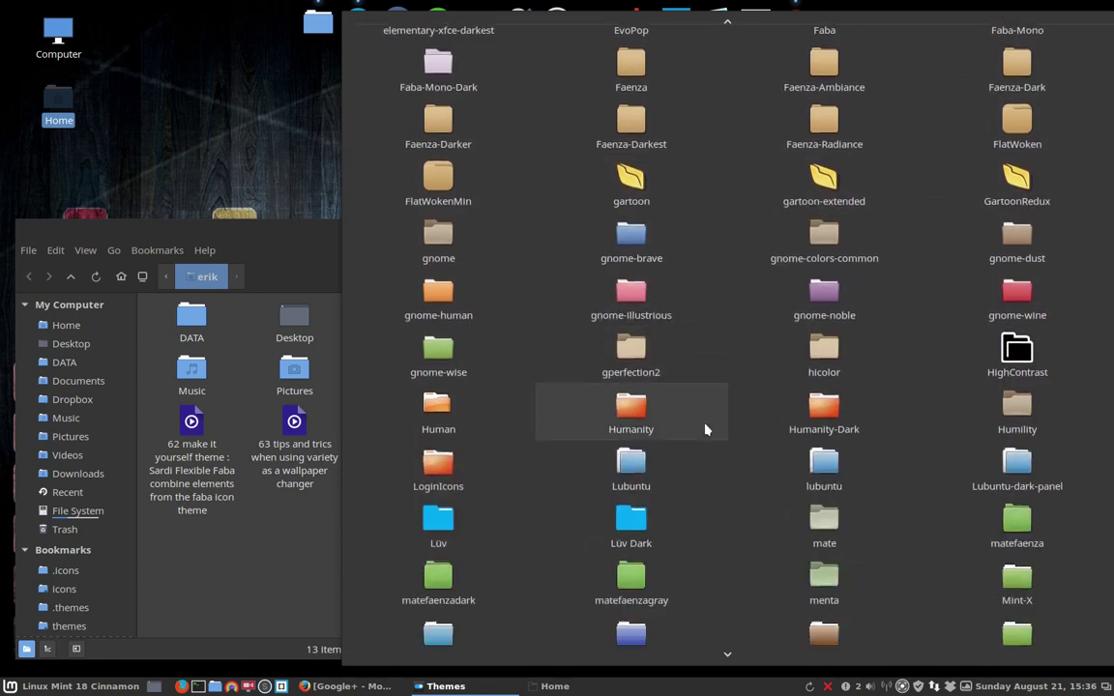
{"action": "scroll", "coordinate": [705, 430], "scroll_direction": "down", "scroll_amount": 5}
{"action": "scroll", "coordinate": [705, 430], "scroll_direction": "down", "scroll_amount": 1}
{"action": "scroll", "coordinate": [705, 430], "scroll_direction": "down", "scroll_amount": 4}
{"action": "scroll", "coordinate": [705, 430], "scroll_direction": "down", "scroll_amount": 3}
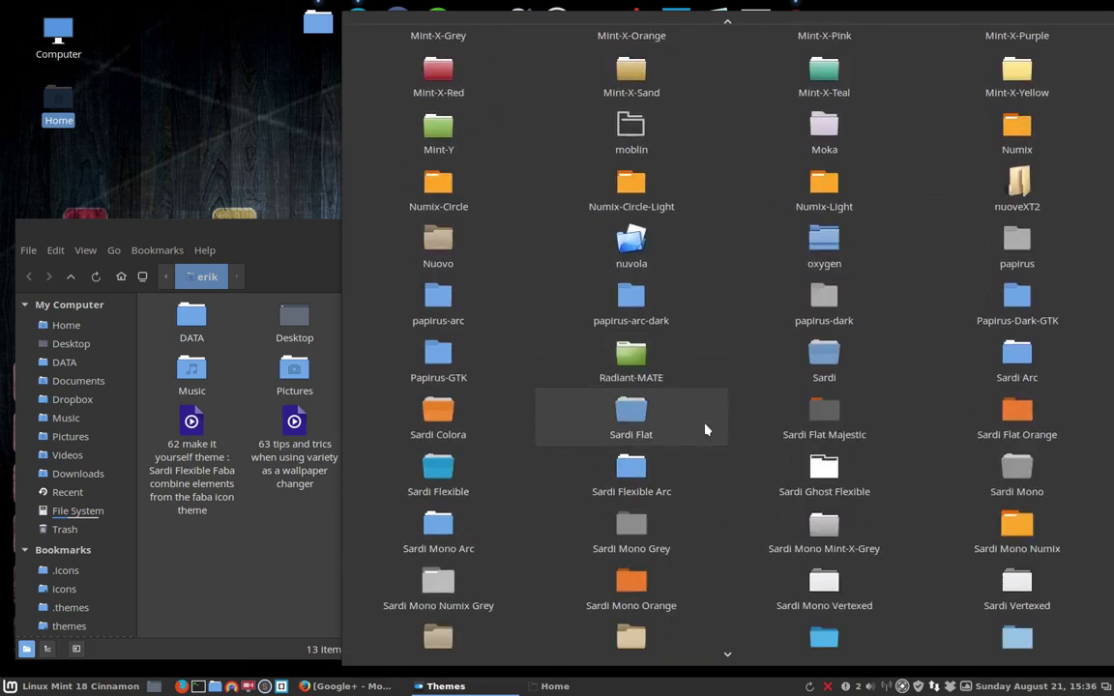
{"action": "scroll", "coordinate": [705, 430], "scroll_direction": "down", "scroll_amount": 3}
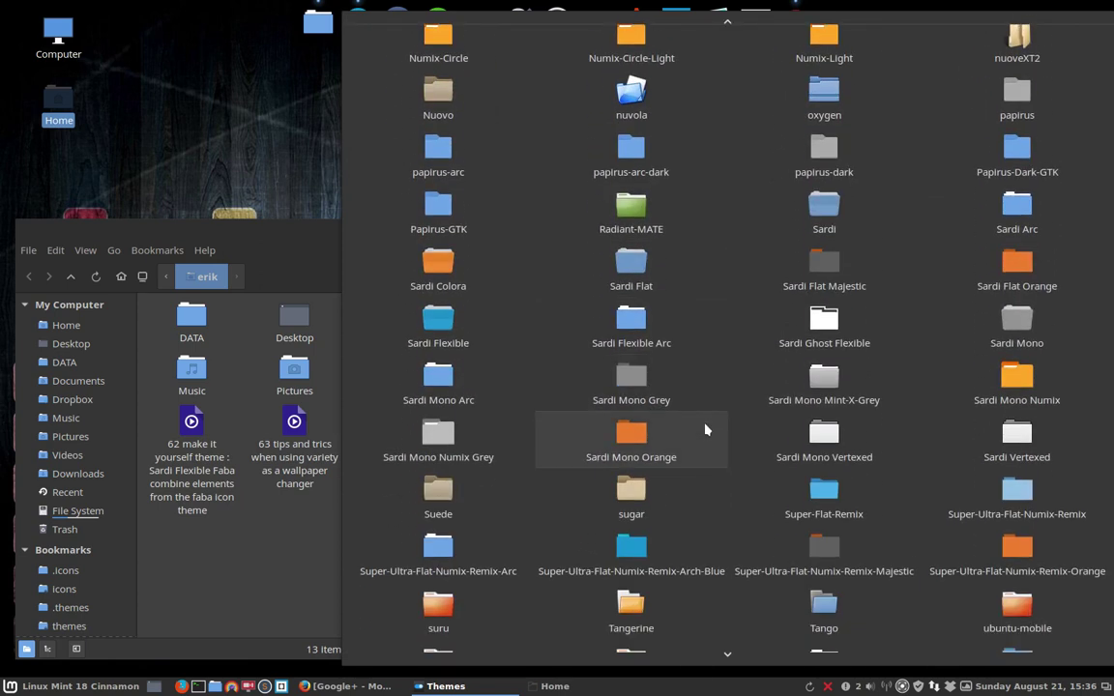
{"action": "scroll", "coordinate": [705, 429], "scroll_direction": "down", "scroll_amount": 1}
{"action": "left_click", "coordinate": [630, 529]}
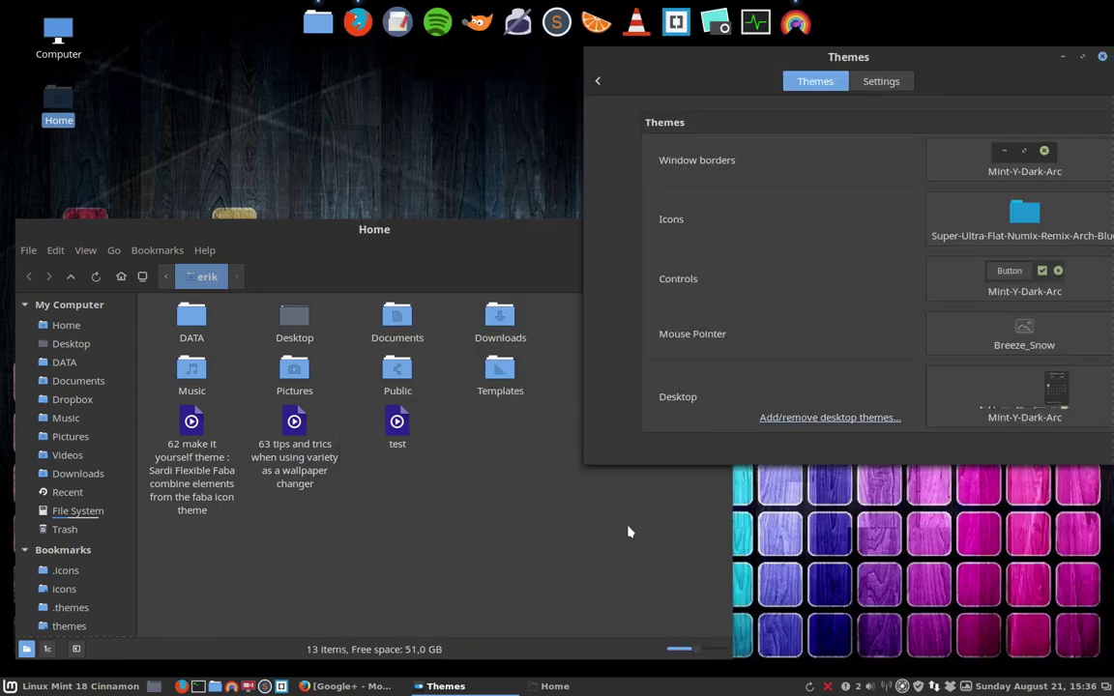
- Apply Super-Ultra-Flat-Numix-Remix-Majestic icons, turning Home folders dark grey
{"action": "left_click", "coordinate": [1017, 224]}
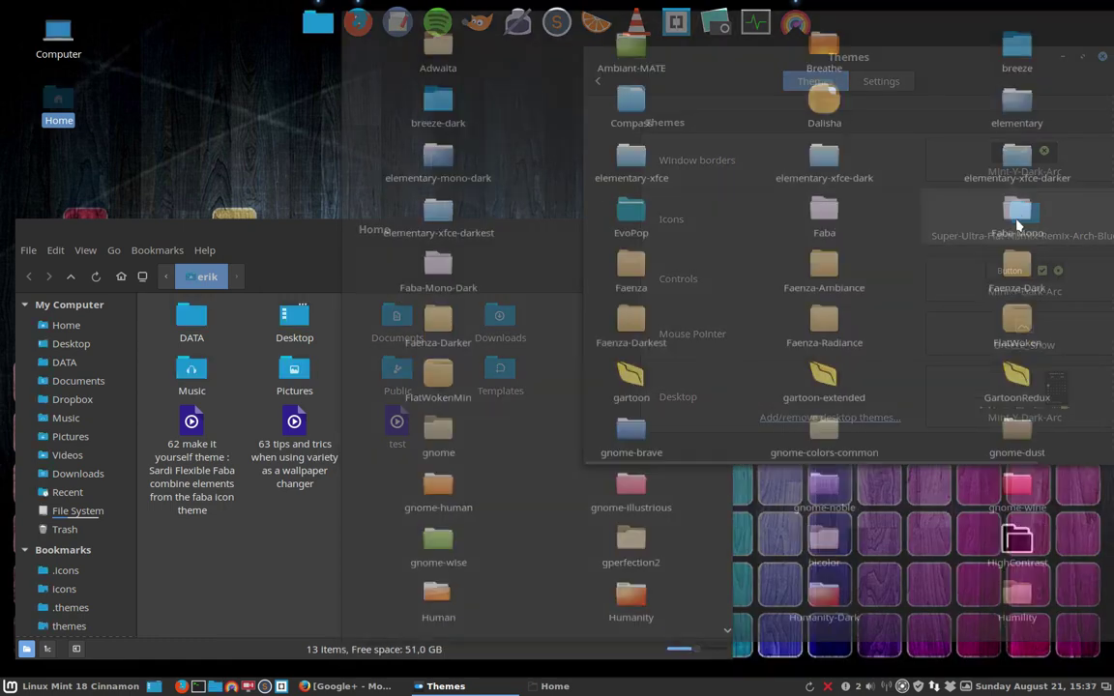
{"action": "scroll", "coordinate": [758, 374], "scroll_direction": "down", "scroll_amount": 3}
{"action": "scroll", "coordinate": [736, 391], "scroll_direction": "down", "scroll_amount": 5}
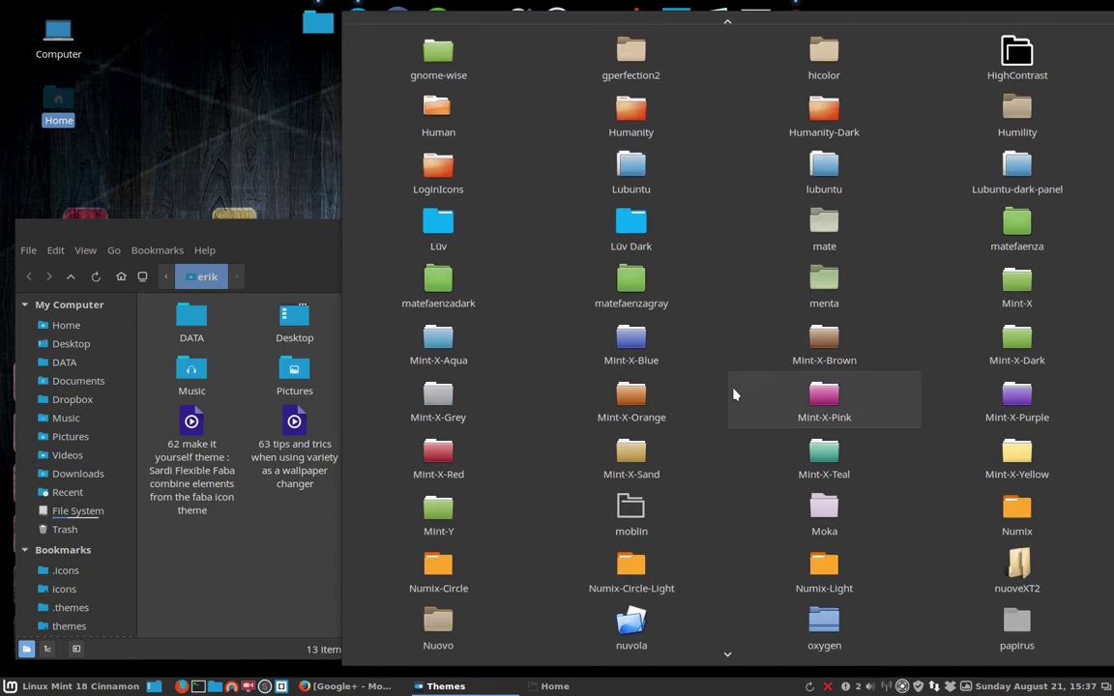
{"action": "scroll", "coordinate": [732, 395], "scroll_direction": "down", "scroll_amount": 2}
{"action": "scroll", "coordinate": [731, 395], "scroll_direction": "down", "scroll_amount": 3}
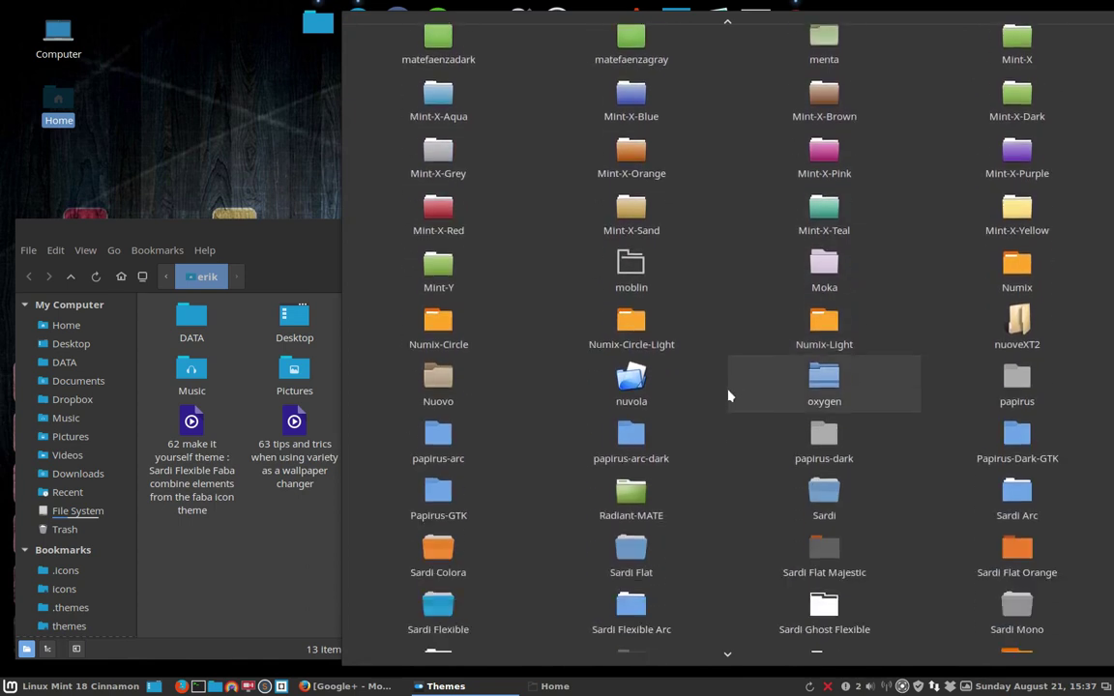
{"action": "scroll", "coordinate": [731, 395], "scroll_direction": "down", "scroll_amount": 2}
{"action": "scroll", "coordinate": [730, 395], "scroll_direction": "down", "scroll_amount": 1}
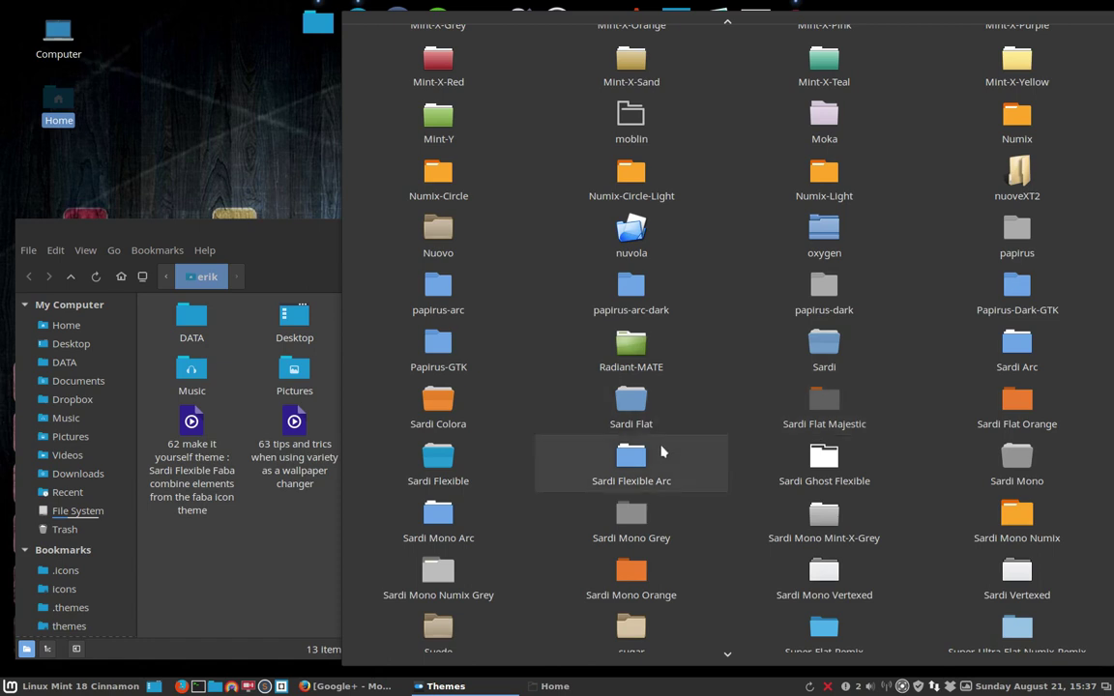
{"action": "scroll", "coordinate": [651, 459], "scroll_direction": "down", "scroll_amount": 4}
{"action": "scroll", "coordinate": [651, 462], "scroll_direction": "down", "scroll_amount": 2}
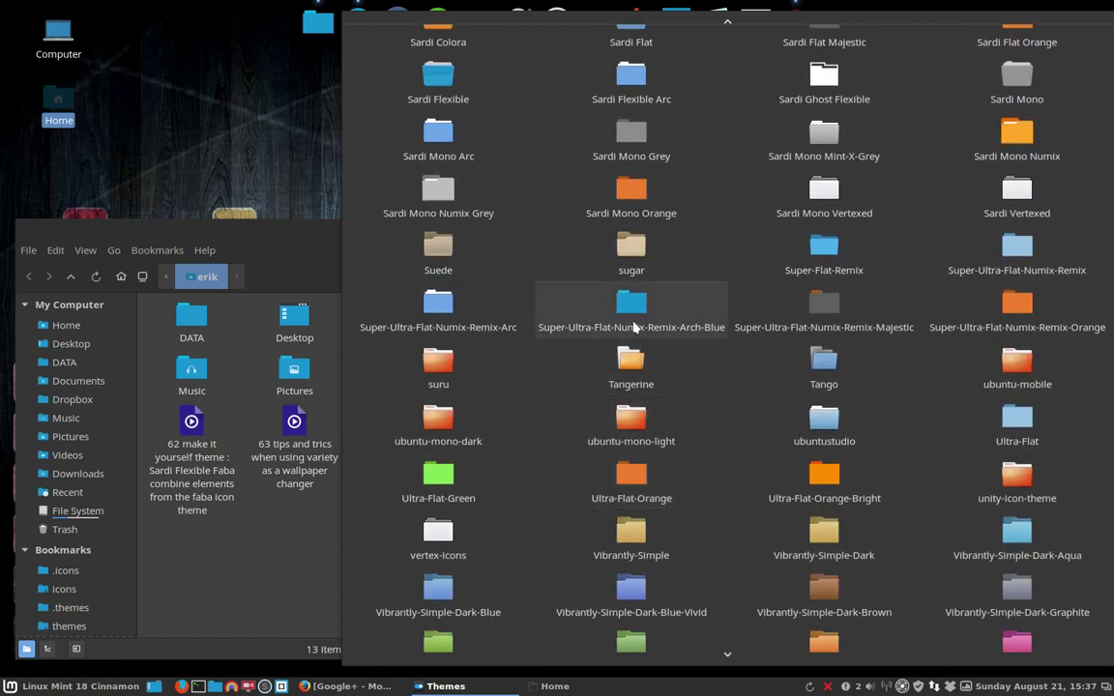
{"action": "left_click", "coordinate": [736, 319]}
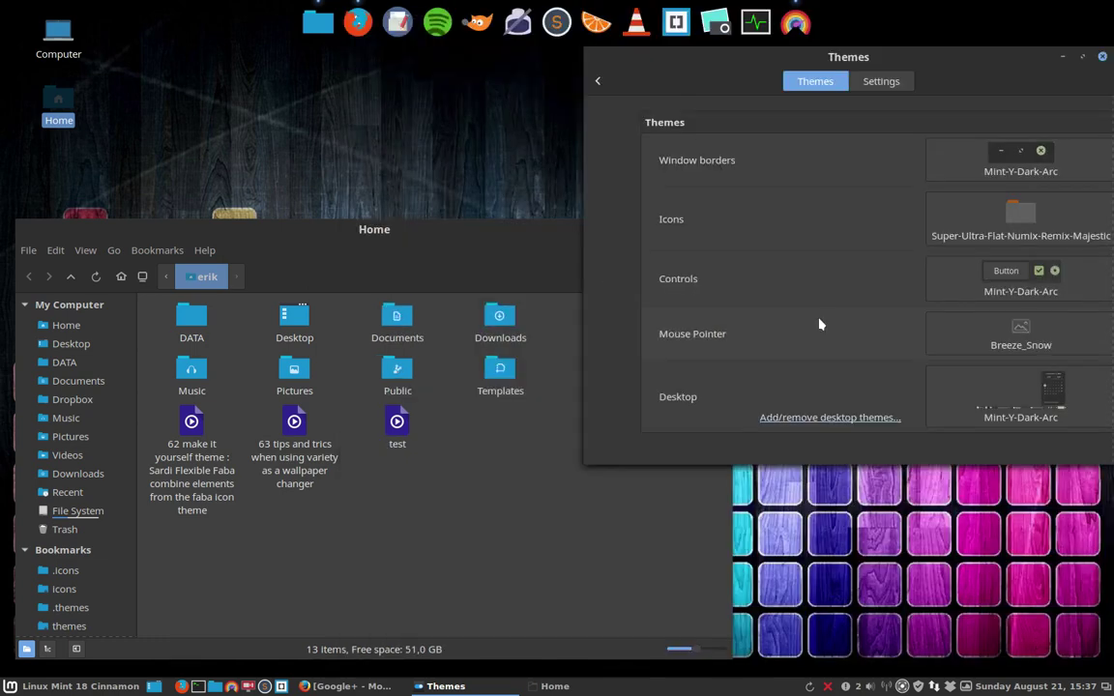
- Switch the icon theme to Super-Ultra-Flat-Numix-Remix-Orange
{"action": "left_click", "coordinate": [1017, 221]}
{"action": "scroll", "coordinate": [864, 508], "scroll_direction": "down", "scroll_amount": 3}
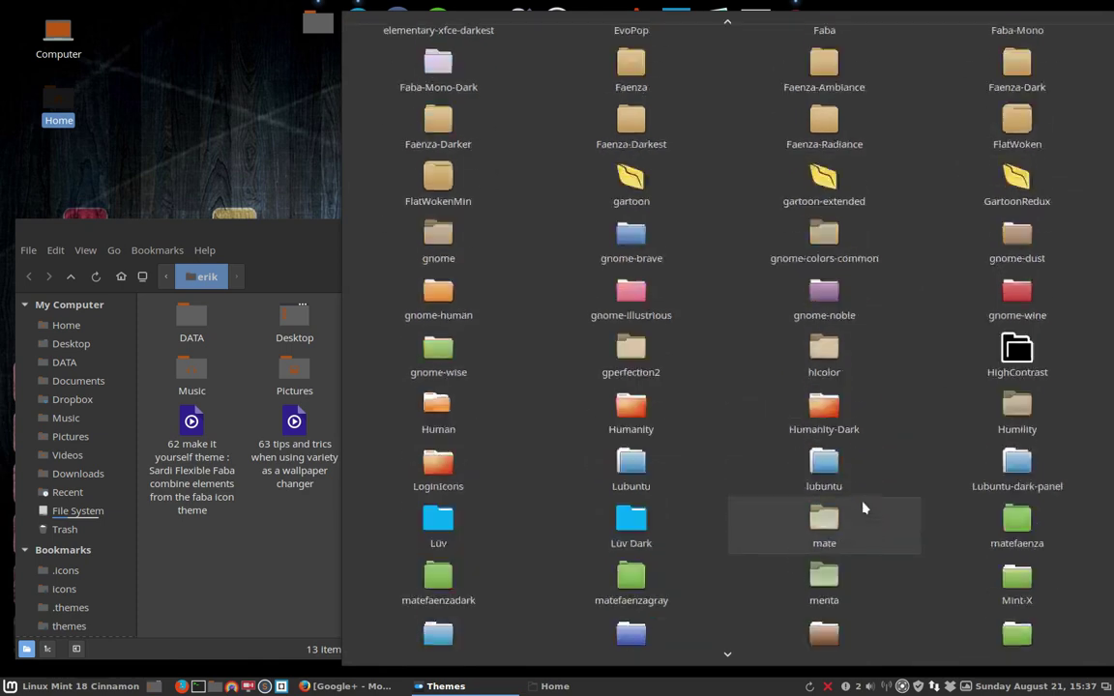
{"action": "scroll", "coordinate": [864, 508], "scroll_direction": "down", "scroll_amount": 5}
{"action": "scroll", "coordinate": [863, 508], "scroll_direction": "down", "scroll_amount": 5}
{"action": "scroll", "coordinate": [864, 507], "scroll_direction": "down", "scroll_amount": 3}
{"action": "scroll", "coordinate": [863, 508], "scroll_direction": "down", "scroll_amount": 1}
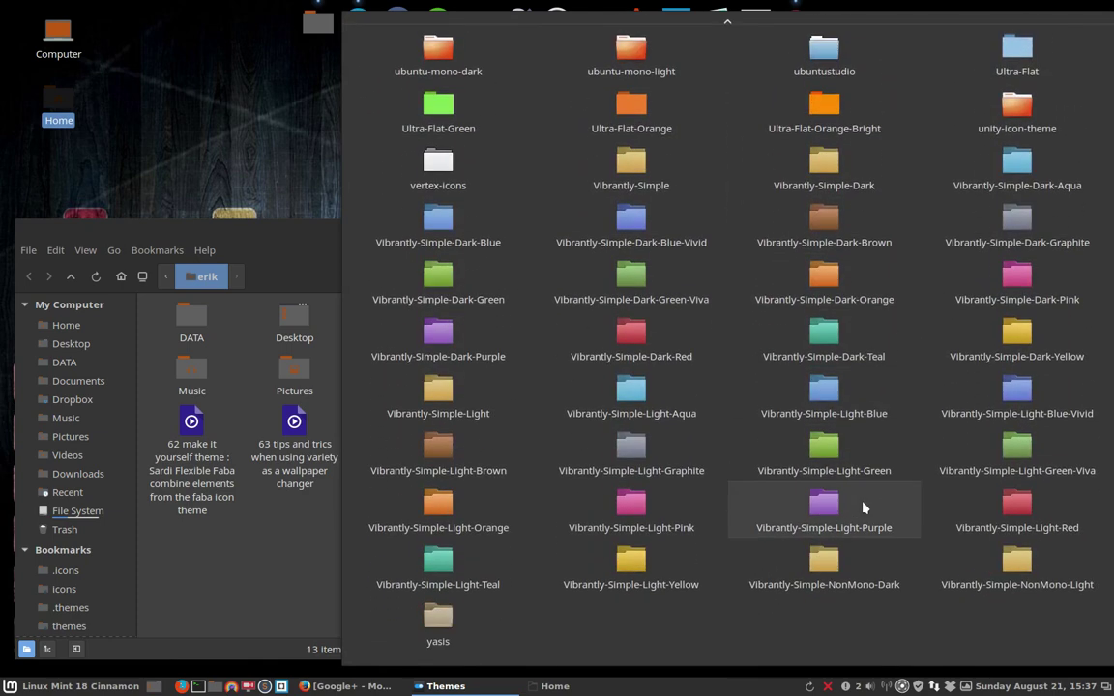
{"action": "scroll", "coordinate": [864, 508], "scroll_direction": "up", "scroll_amount": 1}
{"action": "scroll", "coordinate": [864, 508], "scroll_direction": "up", "scroll_amount": 2}
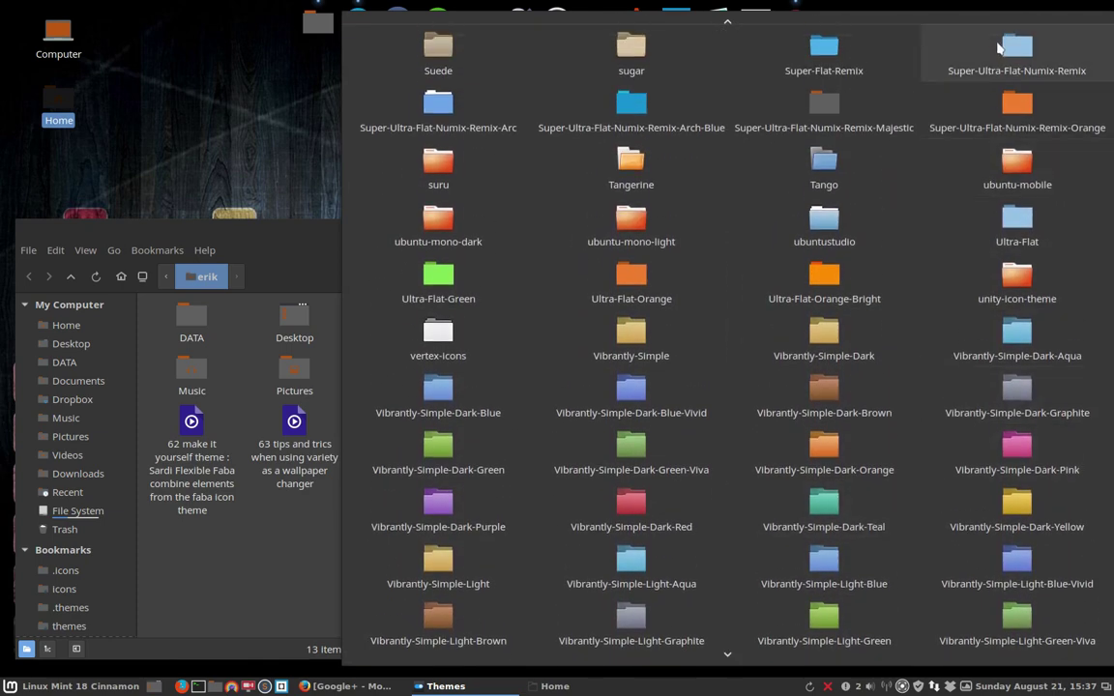
{"action": "left_click", "coordinate": [1012, 97]}
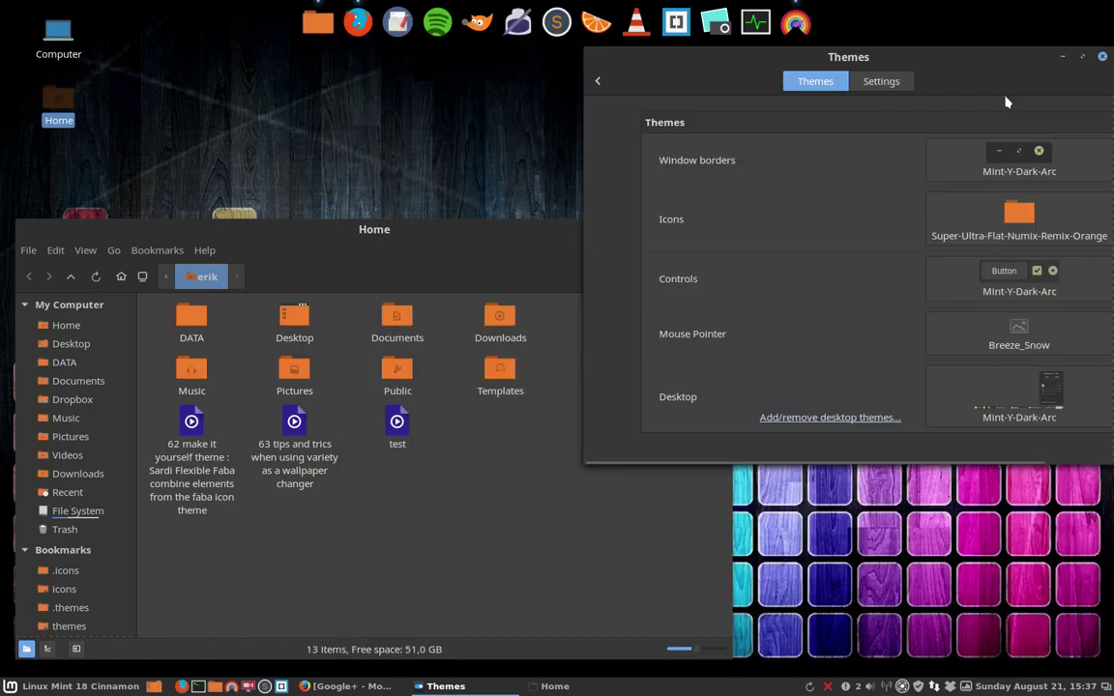
- Switch the icon theme to suru
{"action": "left_click", "coordinate": [1001, 214]}
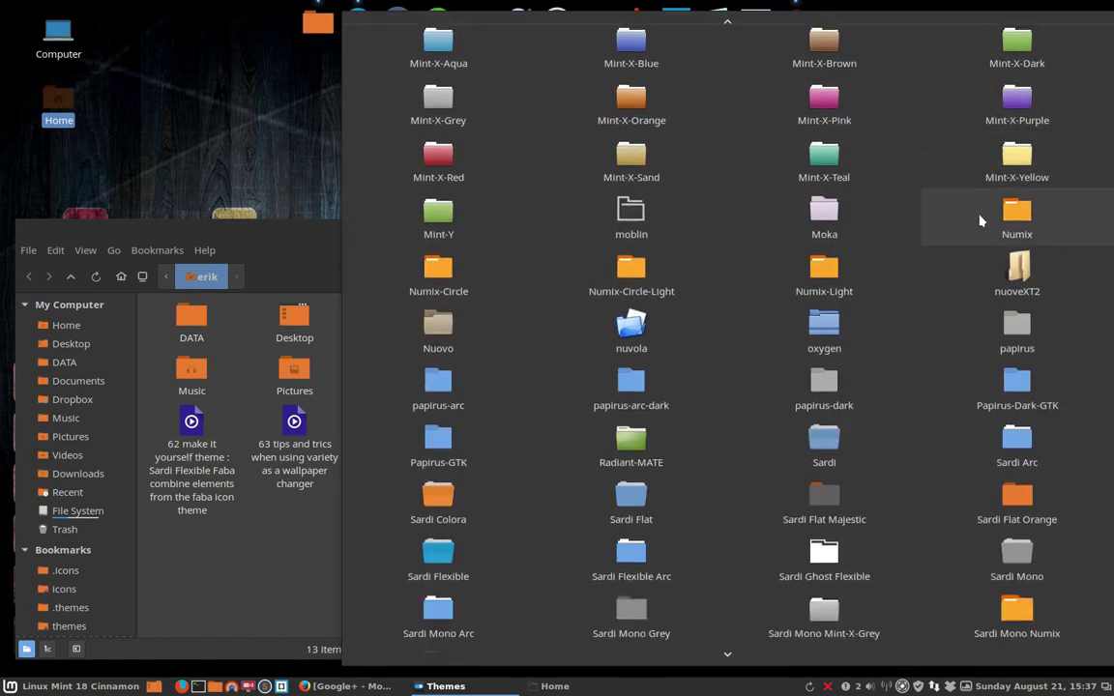
{"action": "scroll", "coordinate": [920, 217], "scroll_direction": "down", "scroll_amount": 5}
{"action": "scroll", "coordinate": [979, 219], "scroll_direction": "down", "scroll_amount": 5}
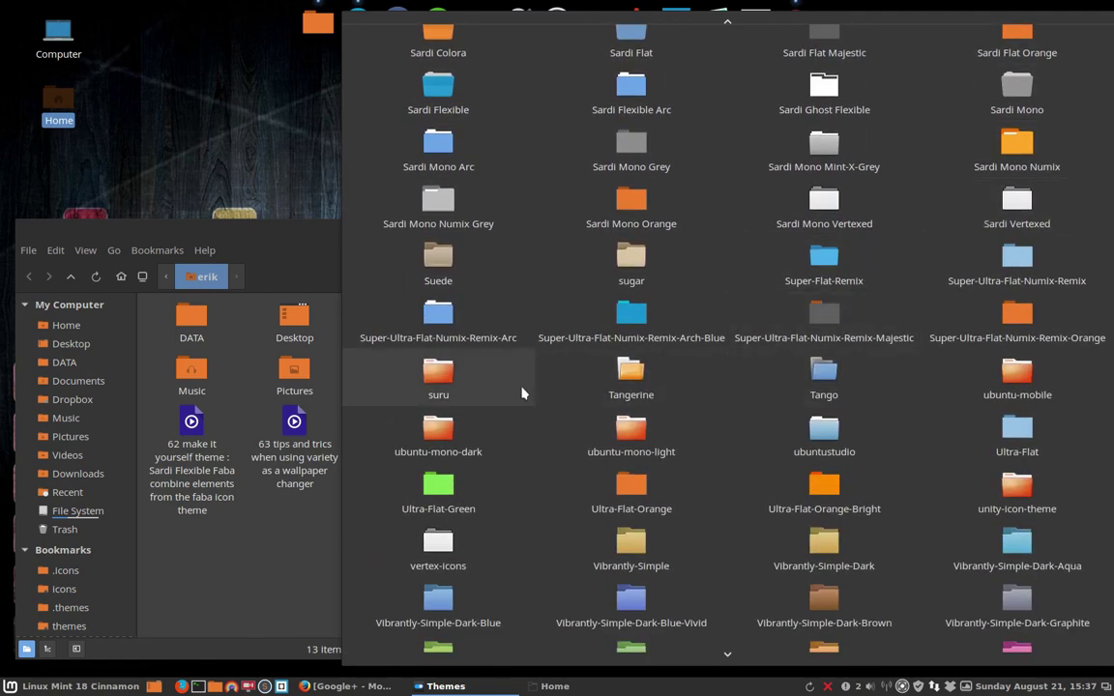
{"action": "left_click", "coordinate": [452, 383]}
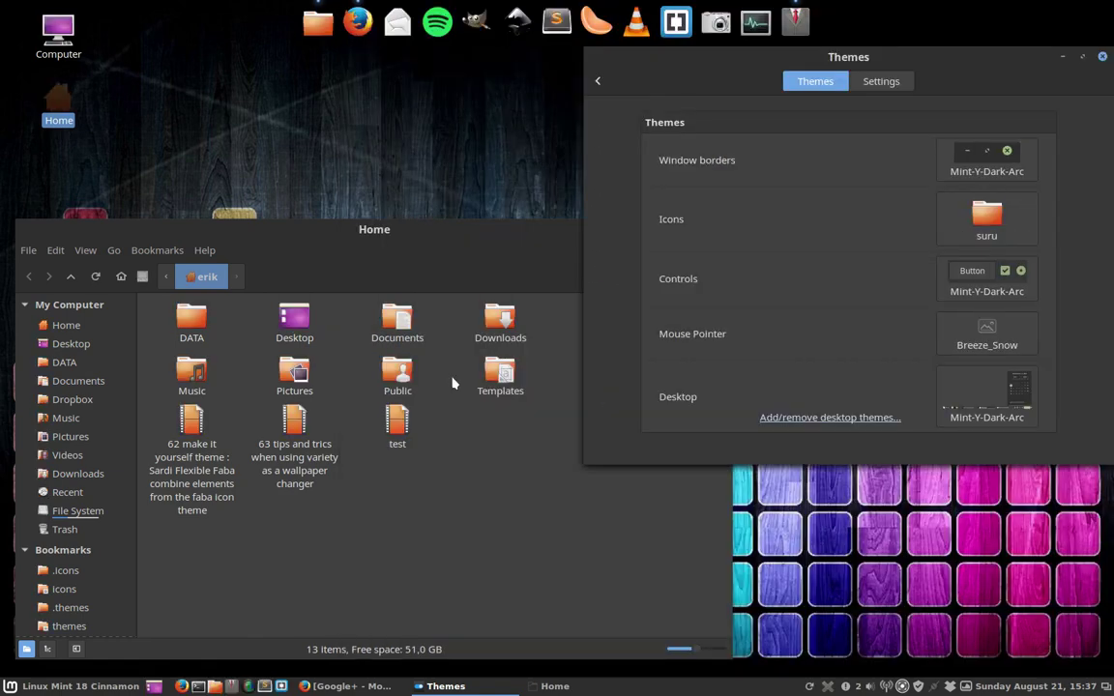
- Reopen the icon theme list and scroll down to Tangerine
{"action": "left_click", "coordinate": [988, 229]}
{"action": "scroll", "coordinate": [911, 277], "scroll_direction": "down", "scroll_amount": 3}
{"action": "scroll", "coordinate": [911, 277], "scroll_direction": "down", "scroll_amount": 10}
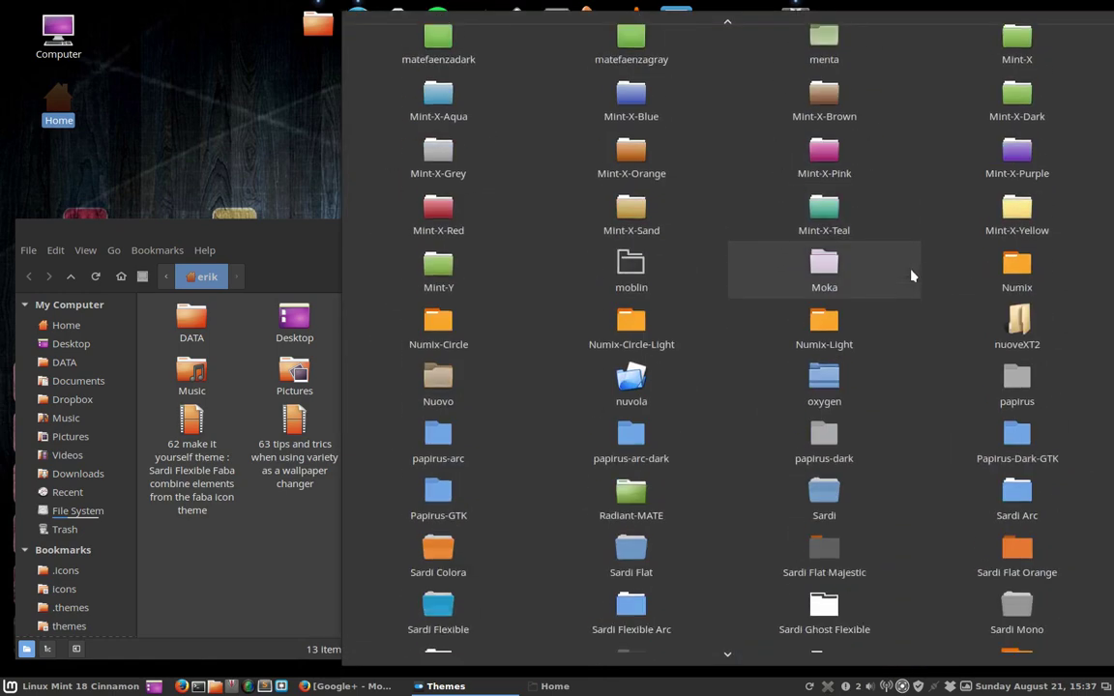
{"action": "scroll", "coordinate": [911, 276], "scroll_direction": "down", "scroll_amount": 3}
{"action": "scroll", "coordinate": [911, 277], "scroll_direction": "down", "scroll_amount": 1}
{"action": "scroll", "coordinate": [911, 276], "scroll_direction": "down", "scroll_amount": 4}
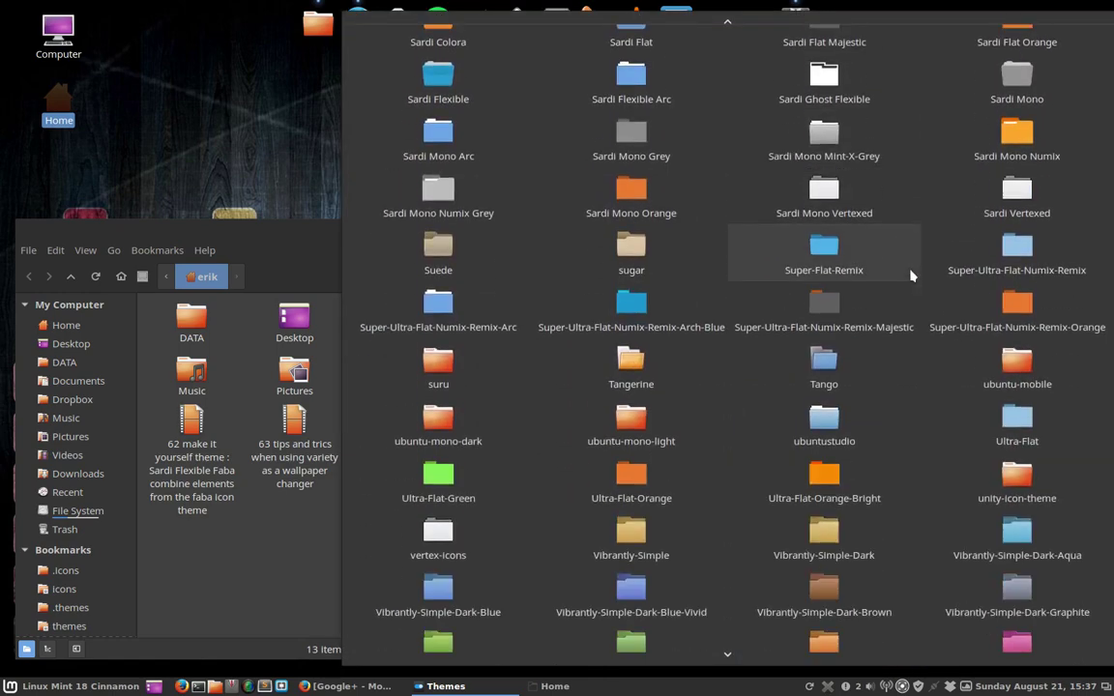
- Apply Tangerine icons, then switch the icon theme to Tango
{"action": "left_click", "coordinate": [633, 368]}
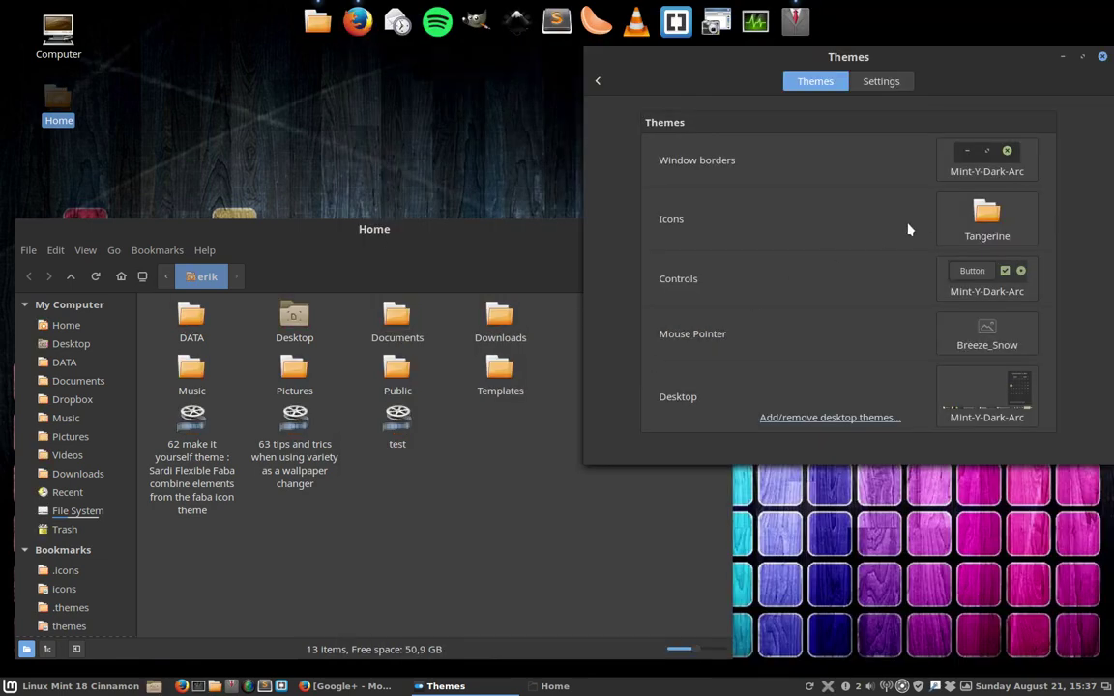
{"action": "left_click", "coordinate": [982, 221]}
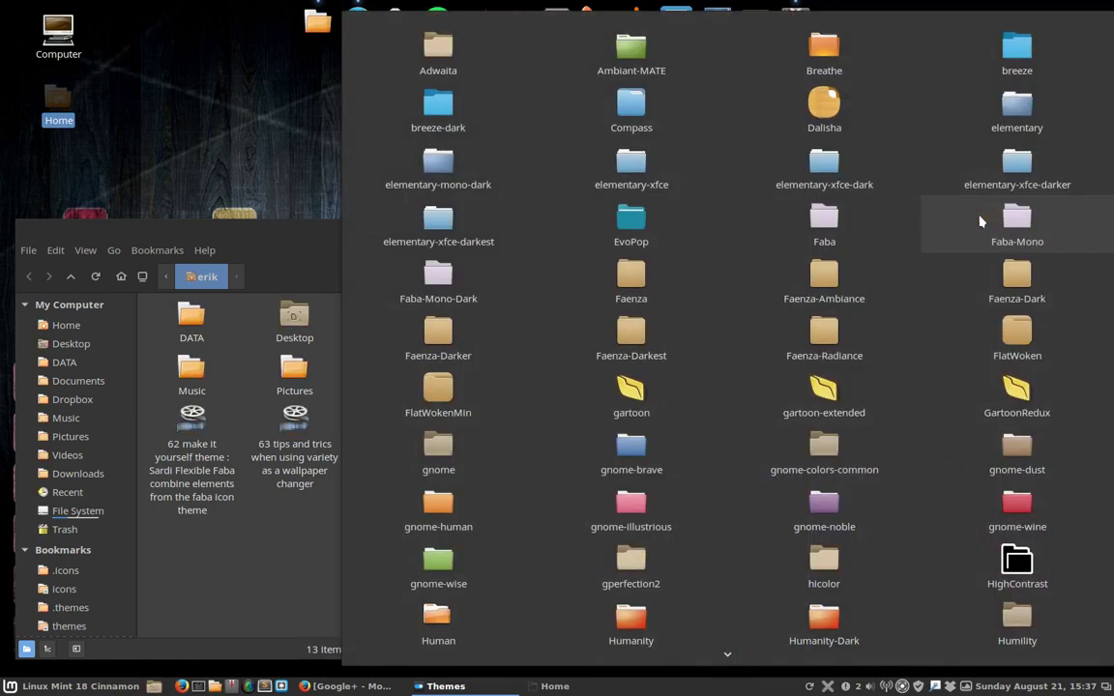
{"action": "scroll", "coordinate": [889, 303], "scroll_direction": "down", "scroll_amount": 4}
{"action": "scroll", "coordinate": [890, 303], "scroll_direction": "down", "scroll_amount": 6}
{"action": "scroll", "coordinate": [890, 304], "scroll_direction": "down", "scroll_amount": 5}
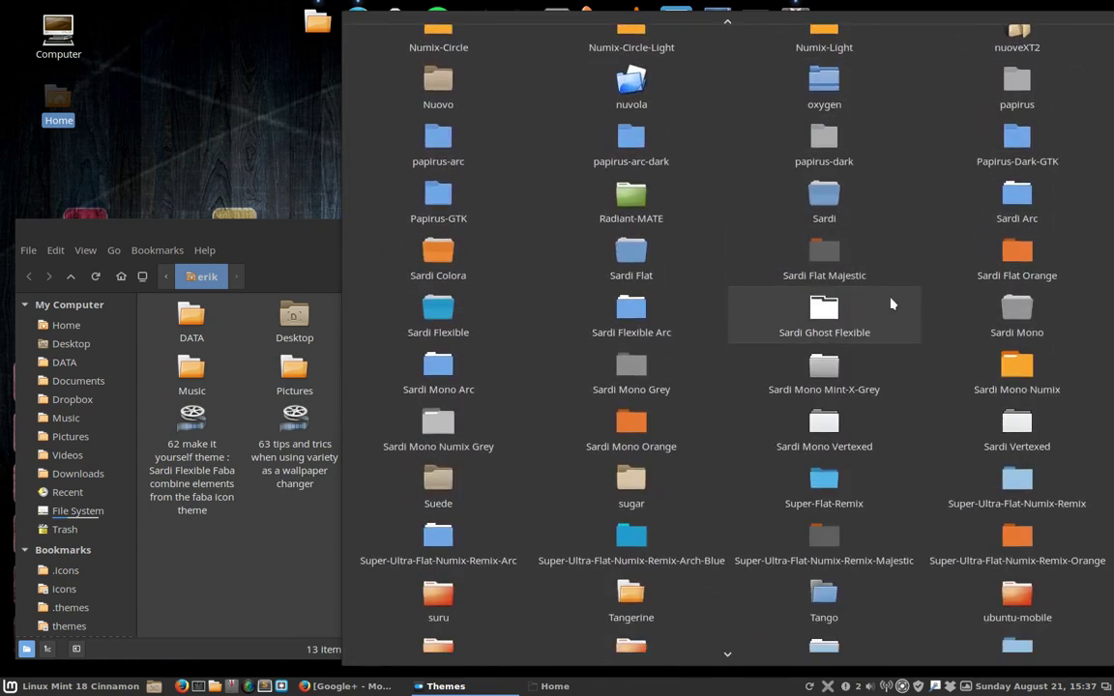
{"action": "scroll", "coordinate": [892, 304], "scroll_direction": "down", "scroll_amount": 2}
{"action": "scroll", "coordinate": [891, 304], "scroll_direction": "down", "scroll_amount": 3}
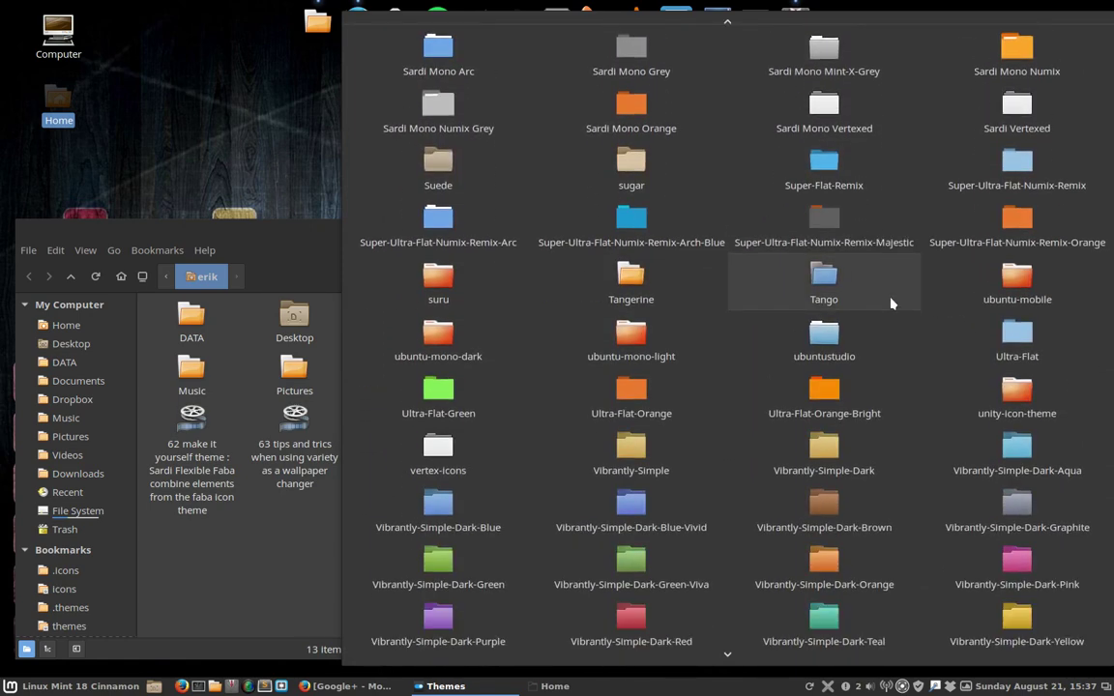
{"action": "left_click", "coordinate": [824, 280]}
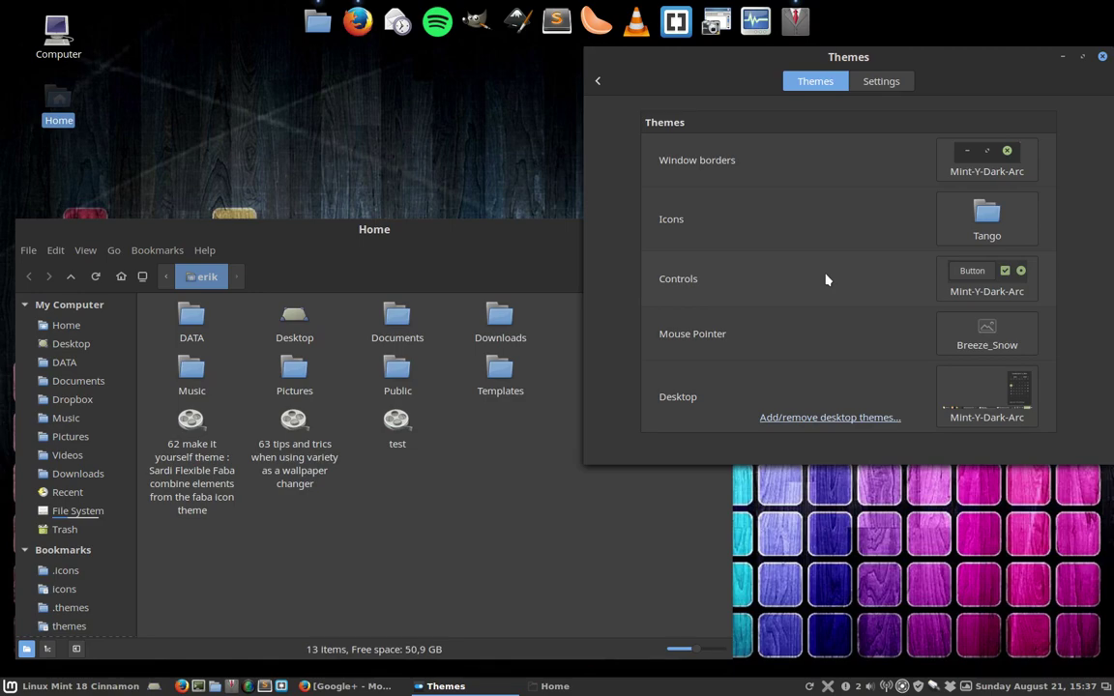
- Reopen the icon theme list and dismiss it with Escape, changing nothing
{"action": "left_click", "coordinate": [987, 224]}
{"action": "scroll", "coordinate": [973, 253], "scroll_direction": "down", "scroll_amount": 10}
{"action": "scroll", "coordinate": [973, 253], "scroll_direction": "down", "scroll_amount": 8}
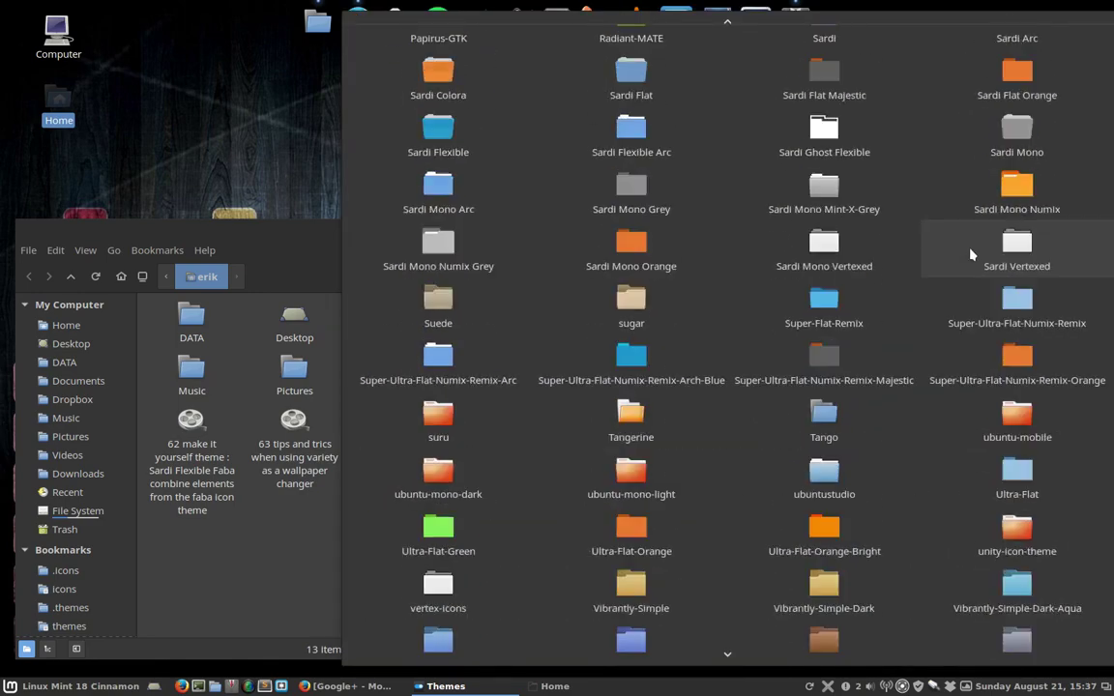
{"action": "scroll", "coordinate": [972, 254], "scroll_direction": "down", "scroll_amount": 7}
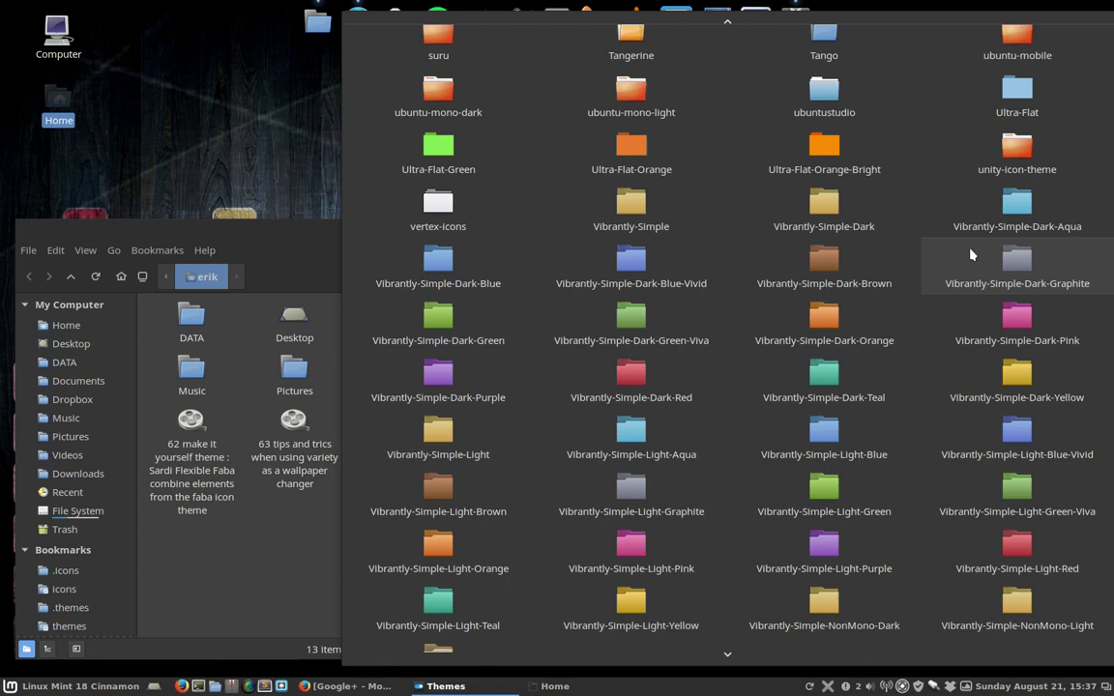
{"action": "key", "text": "Escape"}
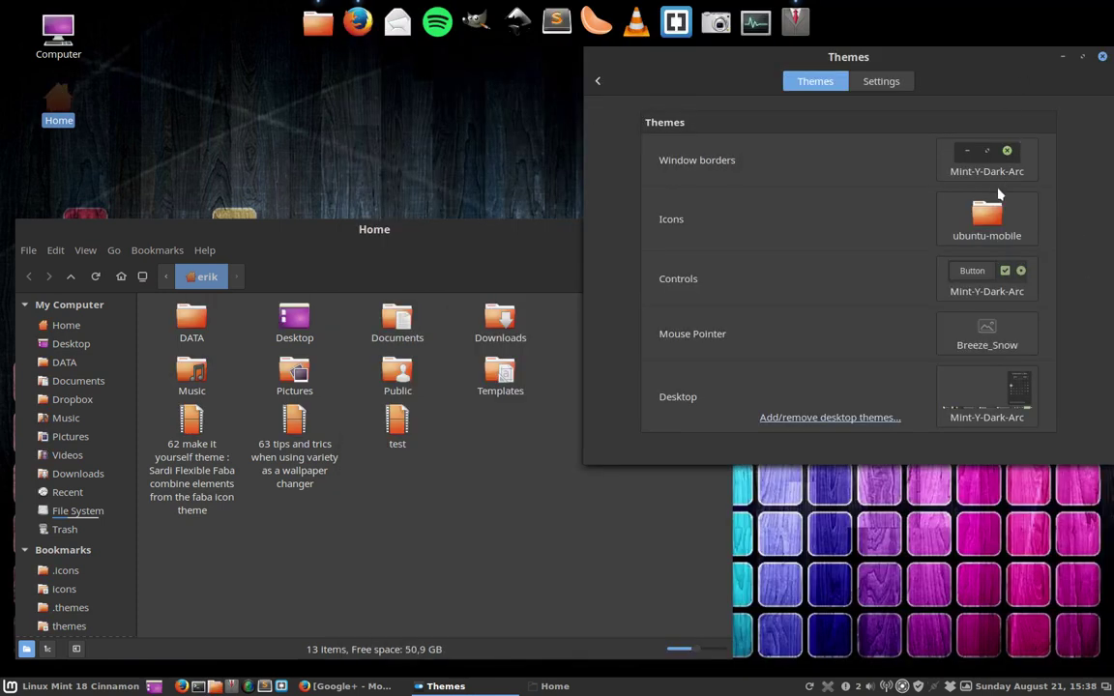
- Switch the icon theme to ubuntu-mono-dark
{"action": "left_click", "coordinate": [989, 218]}
{"action": "scroll", "coordinate": [920, 269], "scroll_direction": "down", "scroll_amount": 2}
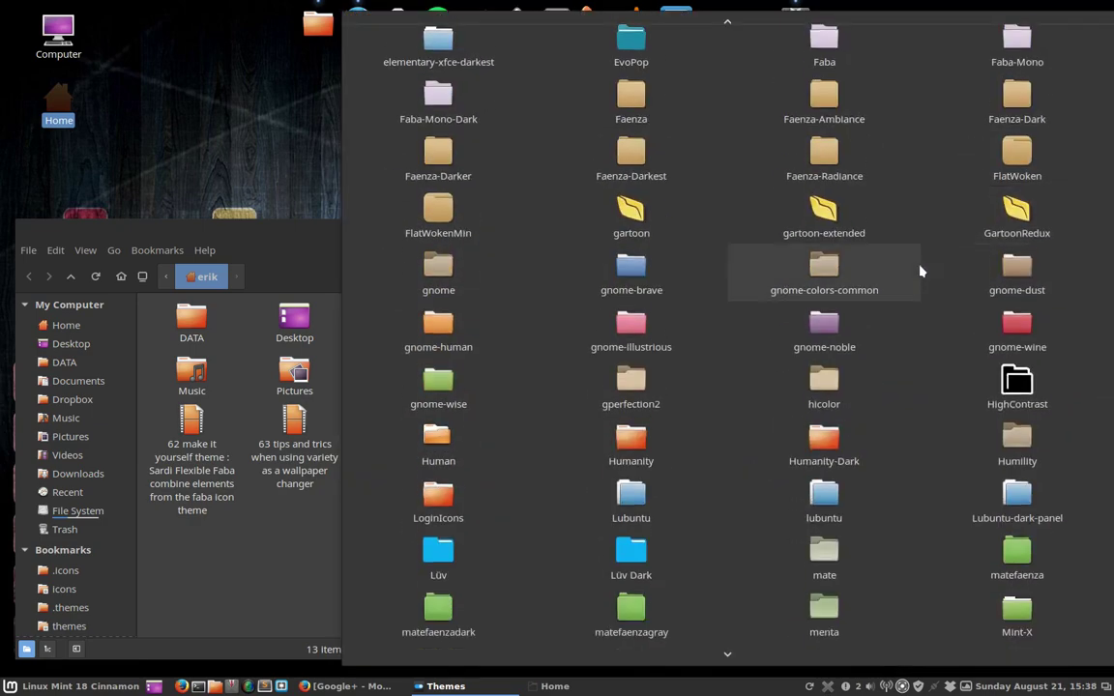
{"action": "scroll", "coordinate": [920, 268], "scroll_direction": "down", "scroll_amount": 5}
{"action": "scroll", "coordinate": [920, 270], "scroll_direction": "down", "scroll_amount": 5}
{"action": "scroll", "coordinate": [920, 271], "scroll_direction": "down", "scroll_amount": 1}
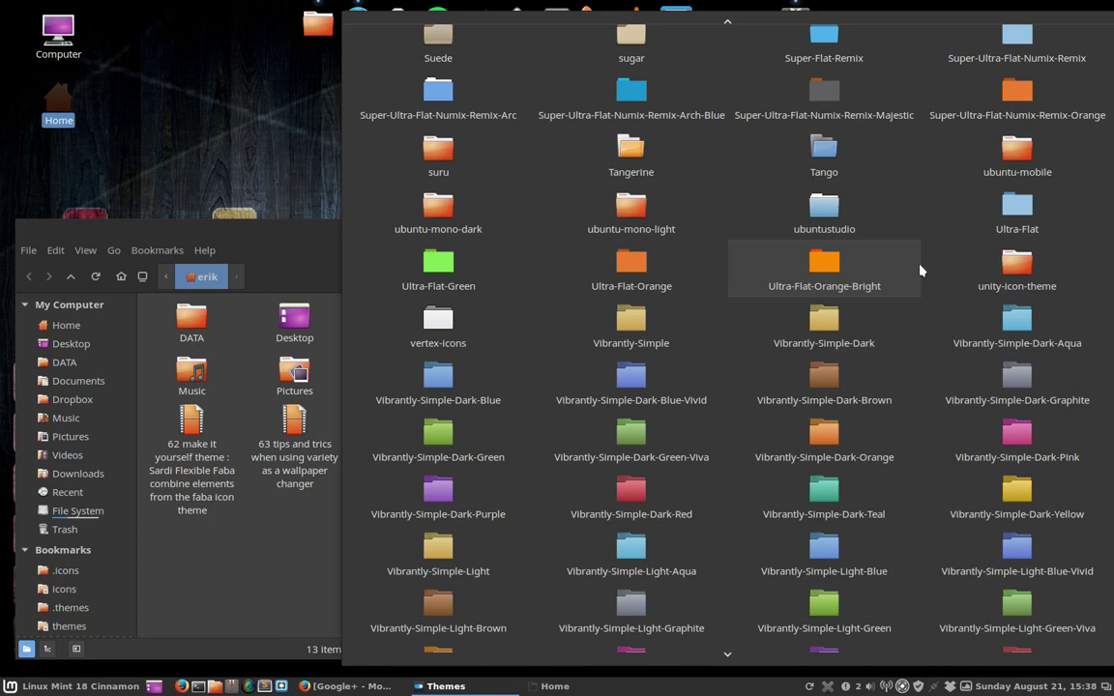
{"action": "left_click", "coordinate": [437, 205]}
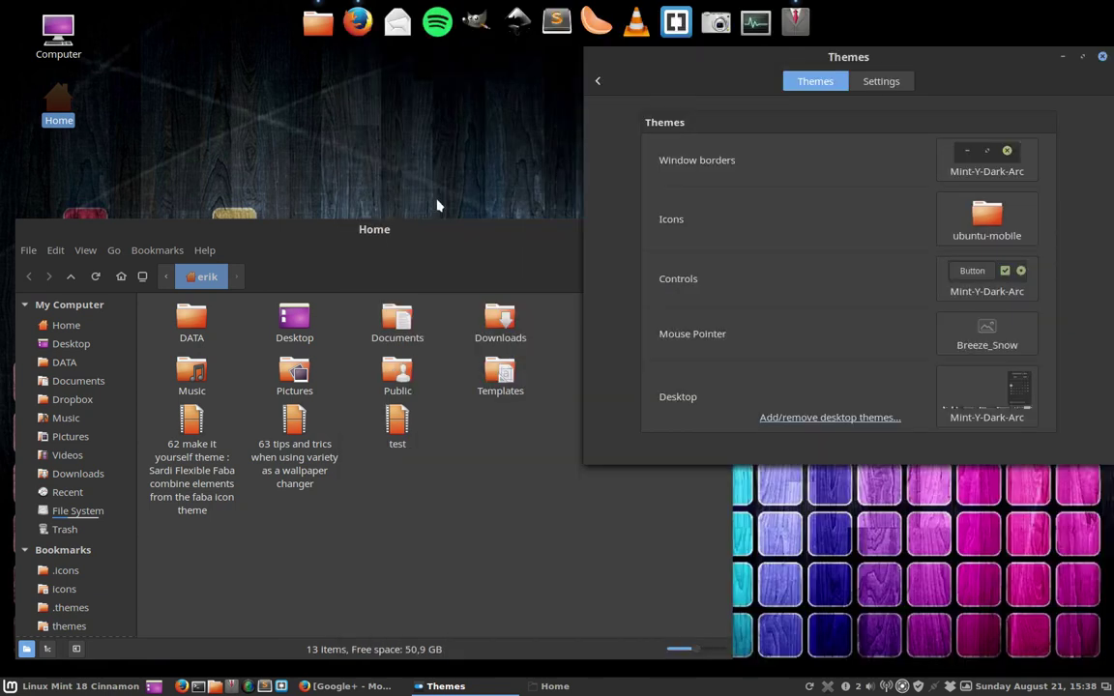
- Switch the icon theme to ubuntu-mono-light
{"action": "left_click", "coordinate": [983, 221]}
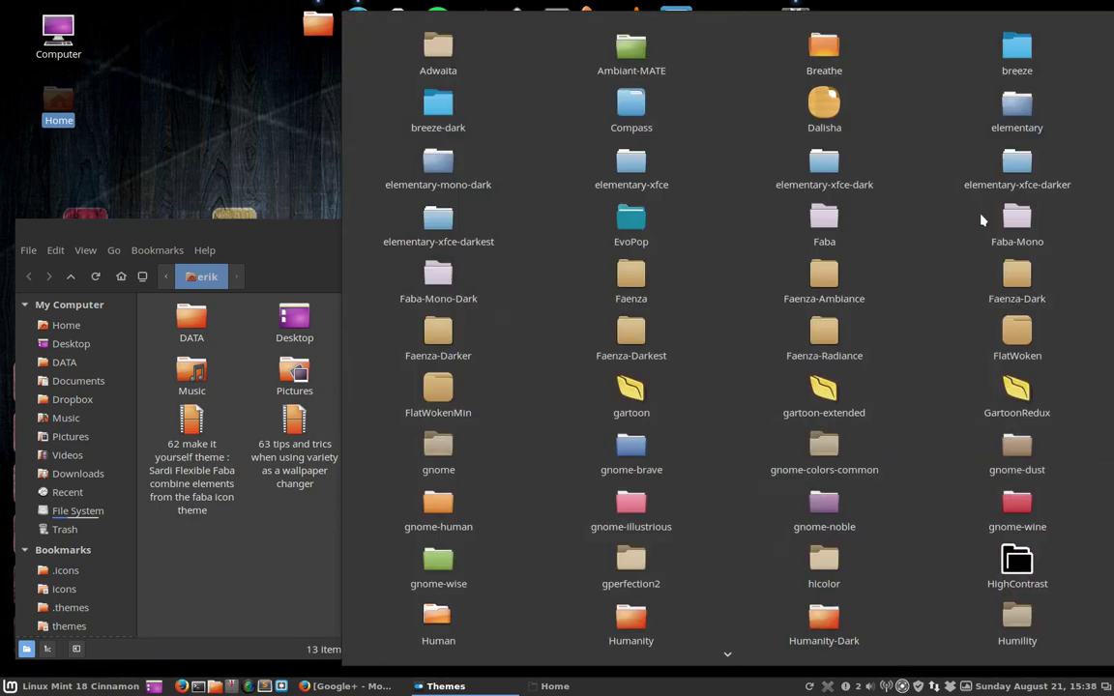
{"action": "scroll", "coordinate": [569, 410], "scroll_direction": "down", "scroll_amount": 3}
{"action": "scroll", "coordinate": [570, 411], "scroll_direction": "down", "scroll_amount": 5}
{"action": "scroll", "coordinate": [570, 411], "scroll_direction": "down", "scroll_amount": 5}
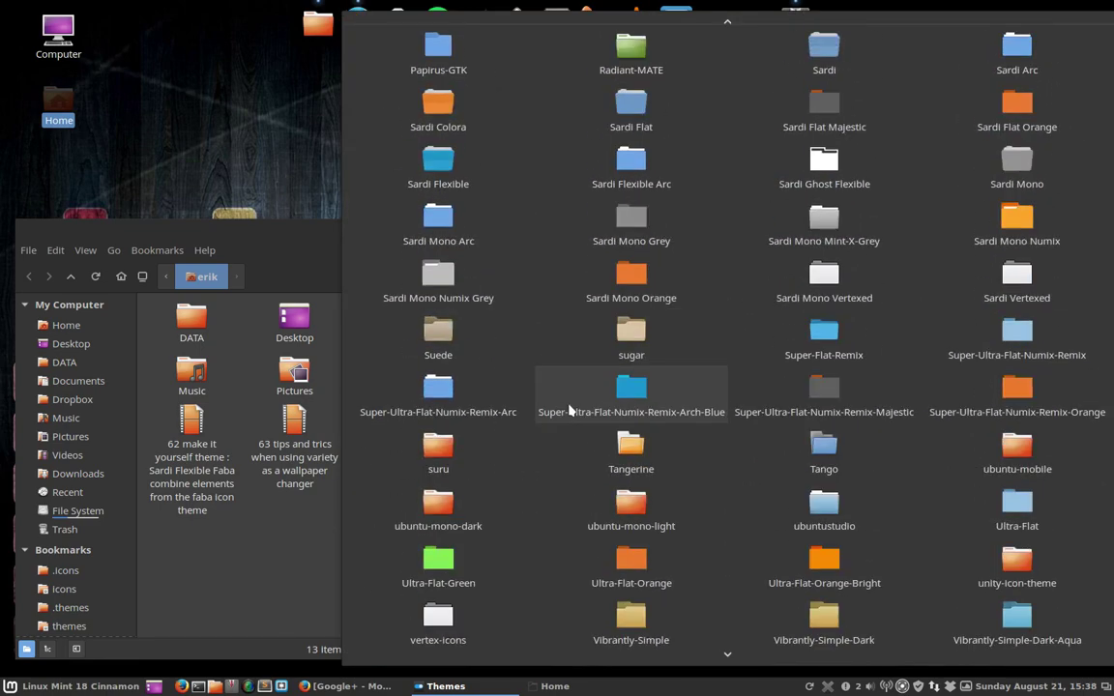
{"action": "scroll", "coordinate": [569, 410], "scroll_direction": "down", "scroll_amount": 2}
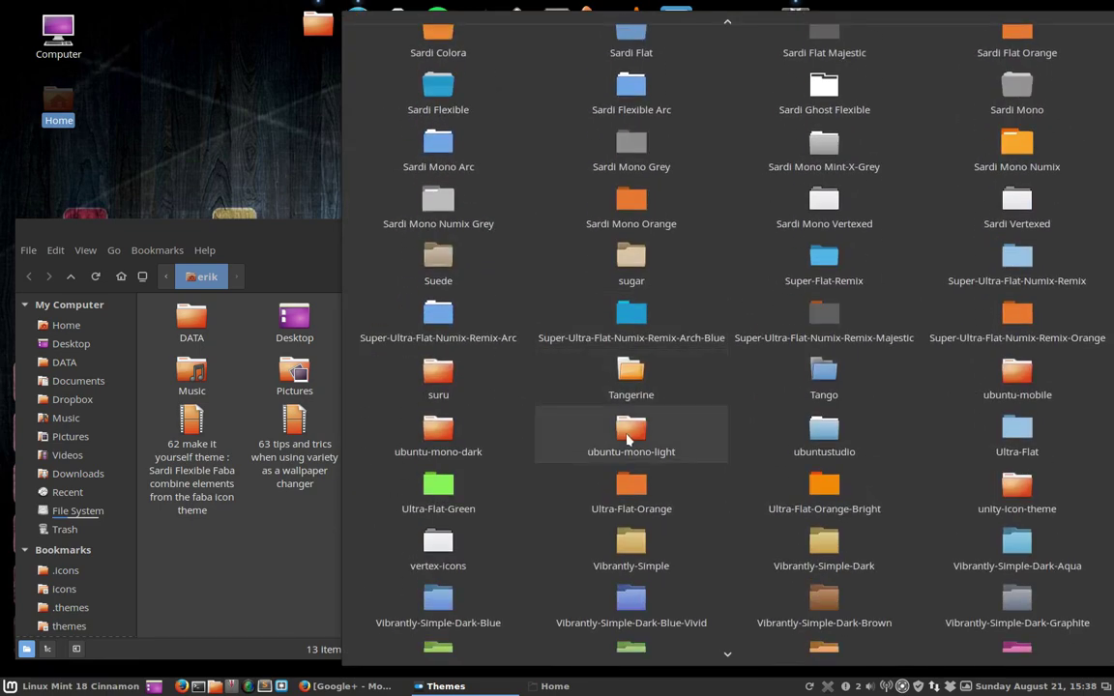
{"action": "left_click", "coordinate": [627, 439]}
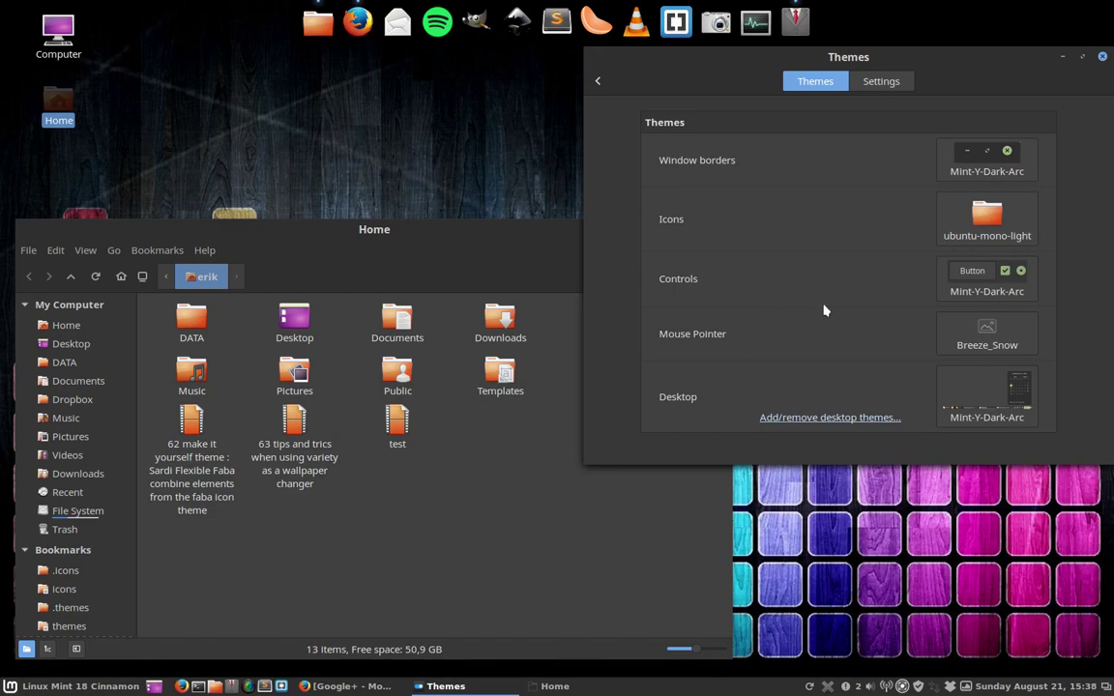
- Apply ubuntustudio icons, making Home folders light blue, and reopen the list
{"action": "left_click", "coordinate": [996, 217]}
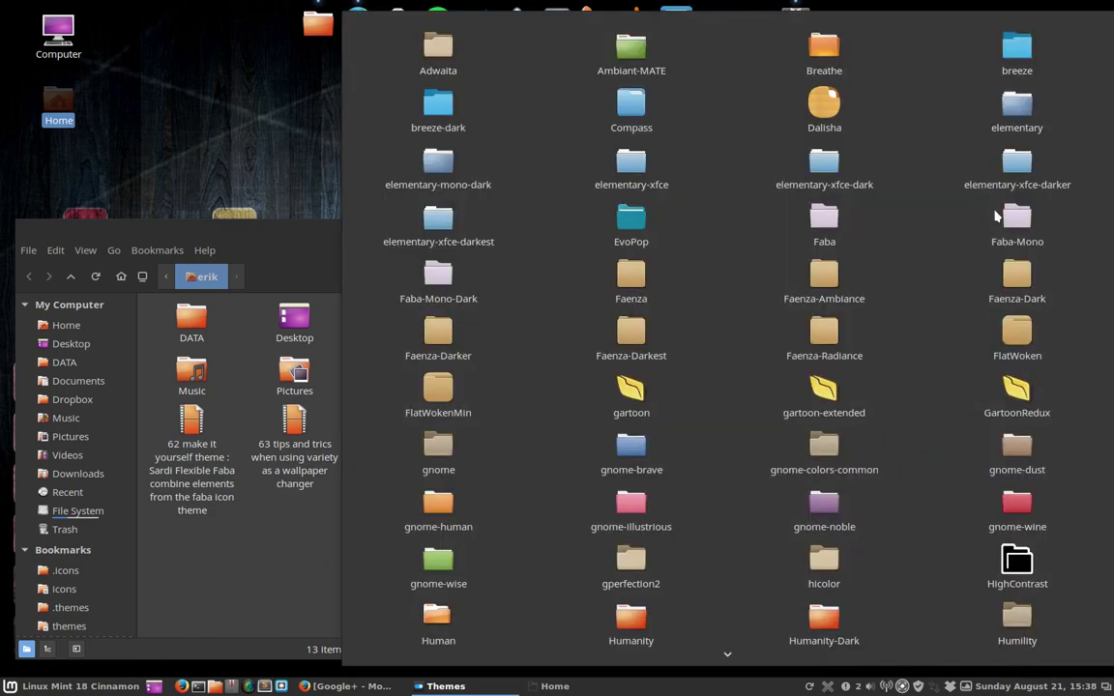
{"action": "scroll", "coordinate": [907, 273], "scroll_direction": "down", "scroll_amount": 3}
{"action": "scroll", "coordinate": [865, 343], "scroll_direction": "down", "scroll_amount": 5}
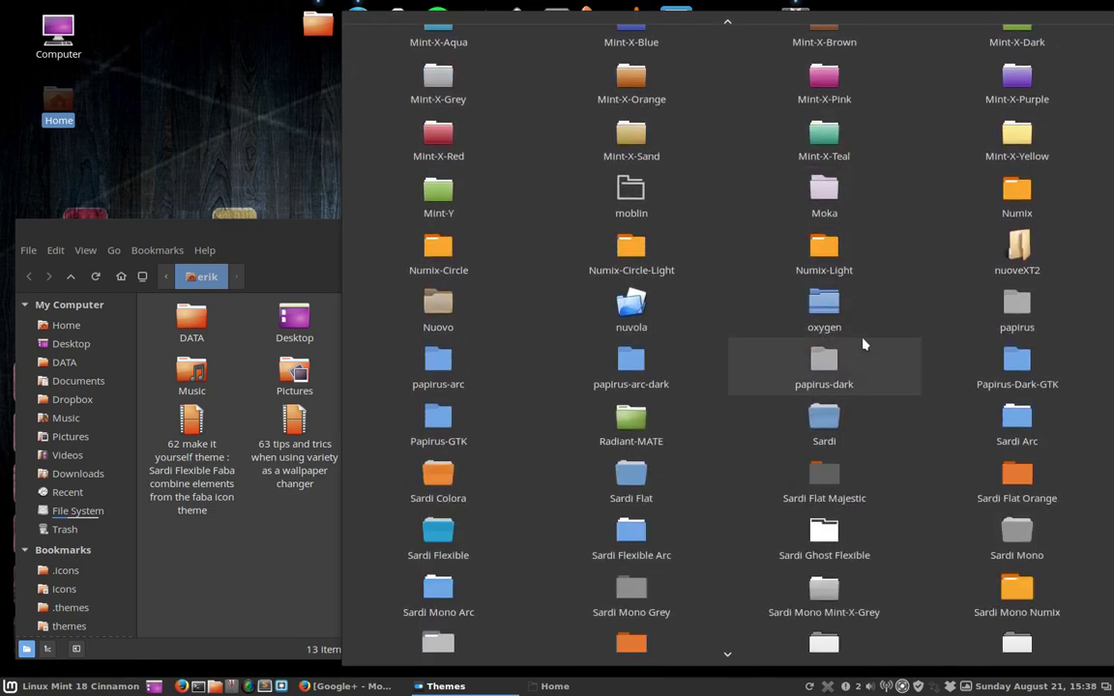
{"action": "scroll", "coordinate": [865, 343], "scroll_direction": "down", "scroll_amount": 5}
{"action": "scroll", "coordinate": [865, 343], "scroll_direction": "down", "scroll_amount": 1}
{"action": "scroll", "coordinate": [865, 343], "scroll_direction": "down", "scroll_amount": 1}
{"action": "scroll", "coordinate": [865, 341], "scroll_direction": "down", "scroll_amount": 1}
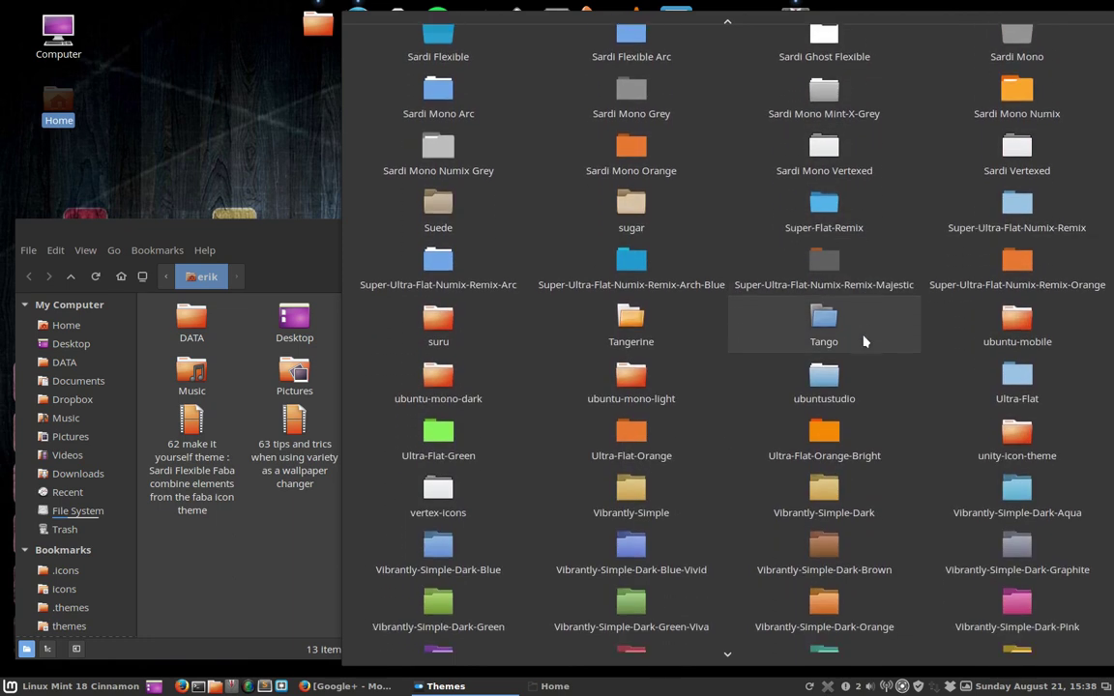
{"action": "left_click", "coordinate": [822, 392]}
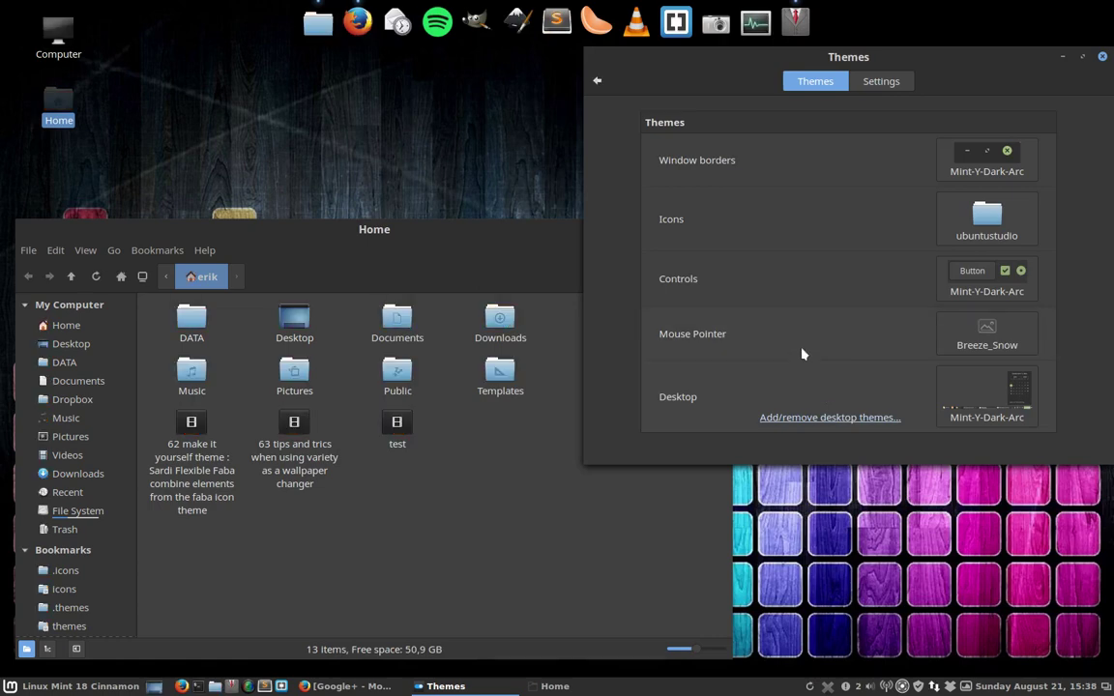
{"action": "left_click", "coordinate": [988, 222]}
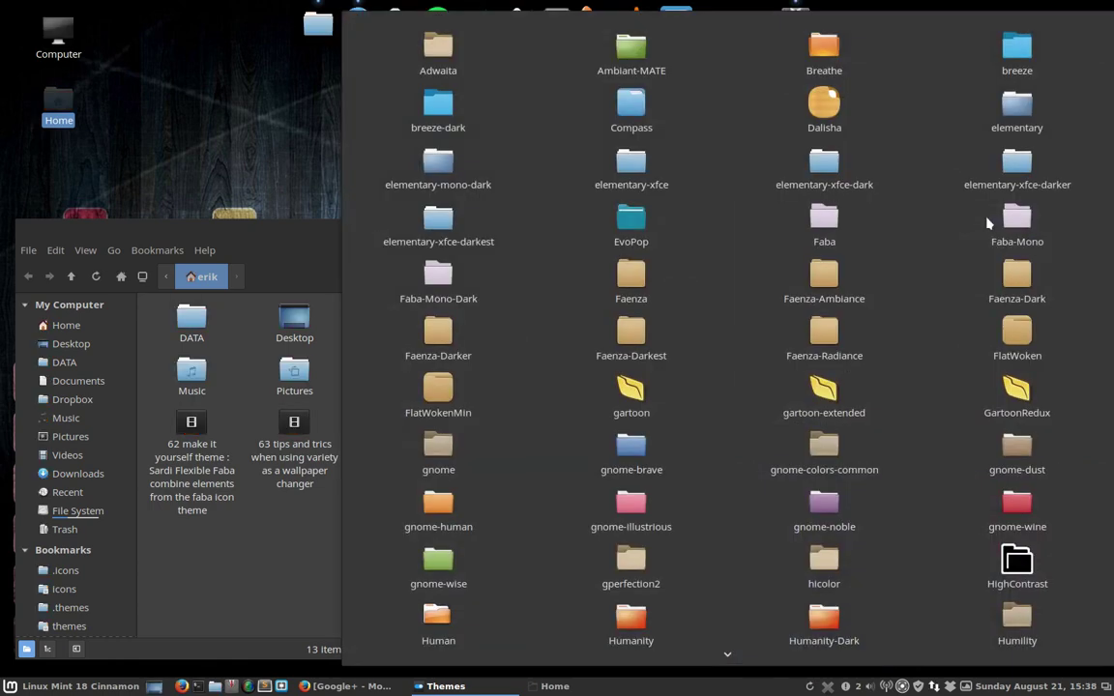
- Apply the Ultra-Flat icon theme
{"action": "scroll", "coordinate": [940, 319], "scroll_direction": "down", "scroll_amount": 3}
{"action": "scroll", "coordinate": [968, 318], "scroll_direction": "down", "scroll_amount": 2}
{"action": "scroll", "coordinate": [966, 318], "scroll_direction": "down", "scroll_amount": 3}
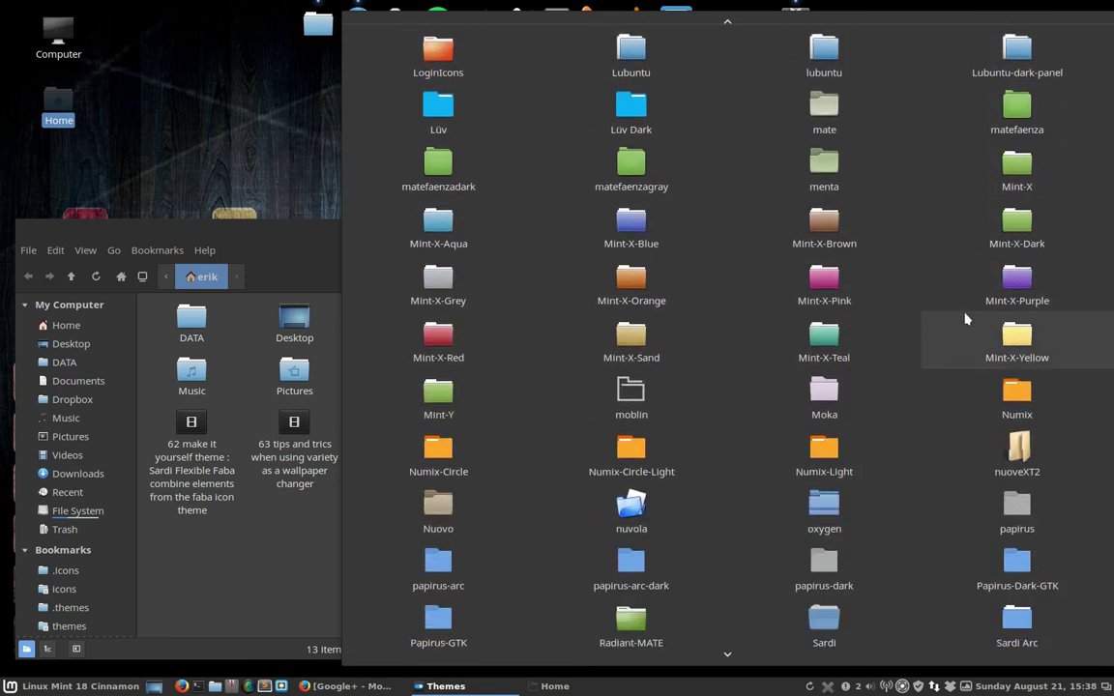
{"action": "scroll", "coordinate": [966, 318], "scroll_direction": "down", "scroll_amount": 2}
{"action": "scroll", "coordinate": [965, 320], "scroll_direction": "down", "scroll_amount": 5}
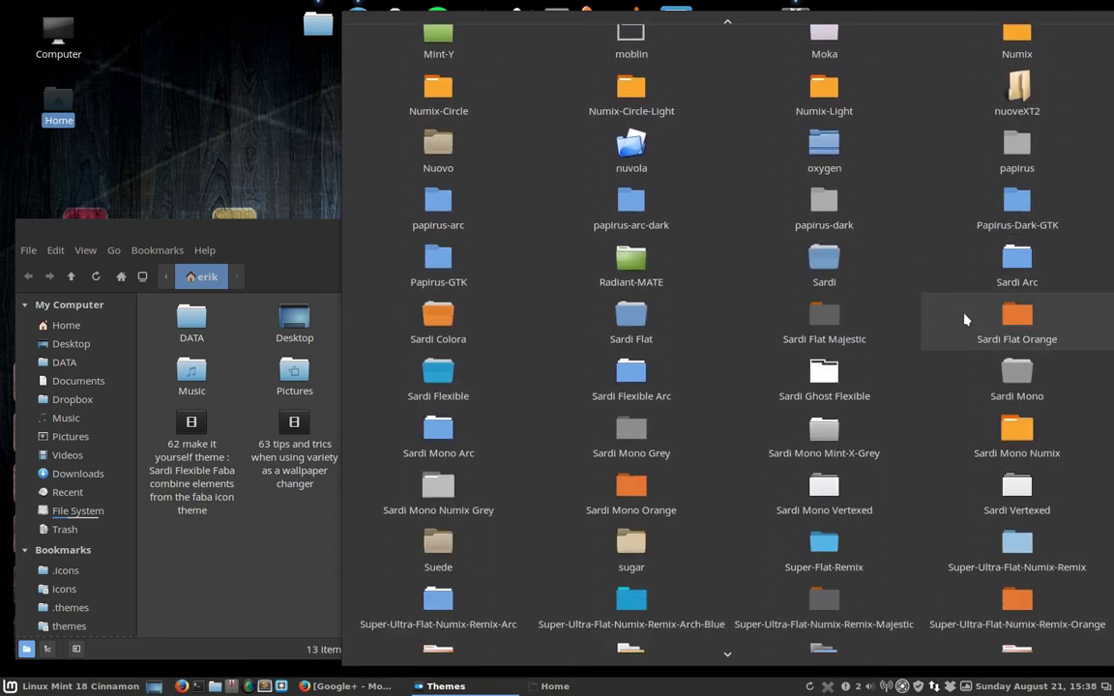
{"action": "scroll", "coordinate": [964, 319], "scroll_direction": "down", "scroll_amount": 2}
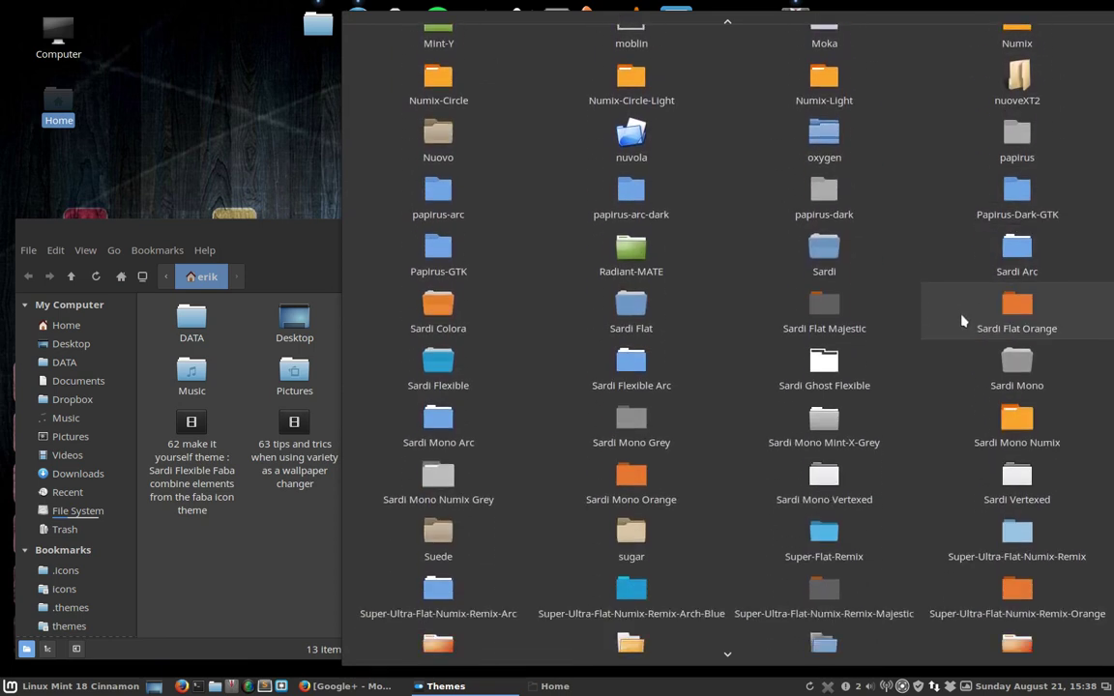
{"action": "scroll", "coordinate": [964, 321], "scroll_direction": "down", "scroll_amount": 3}
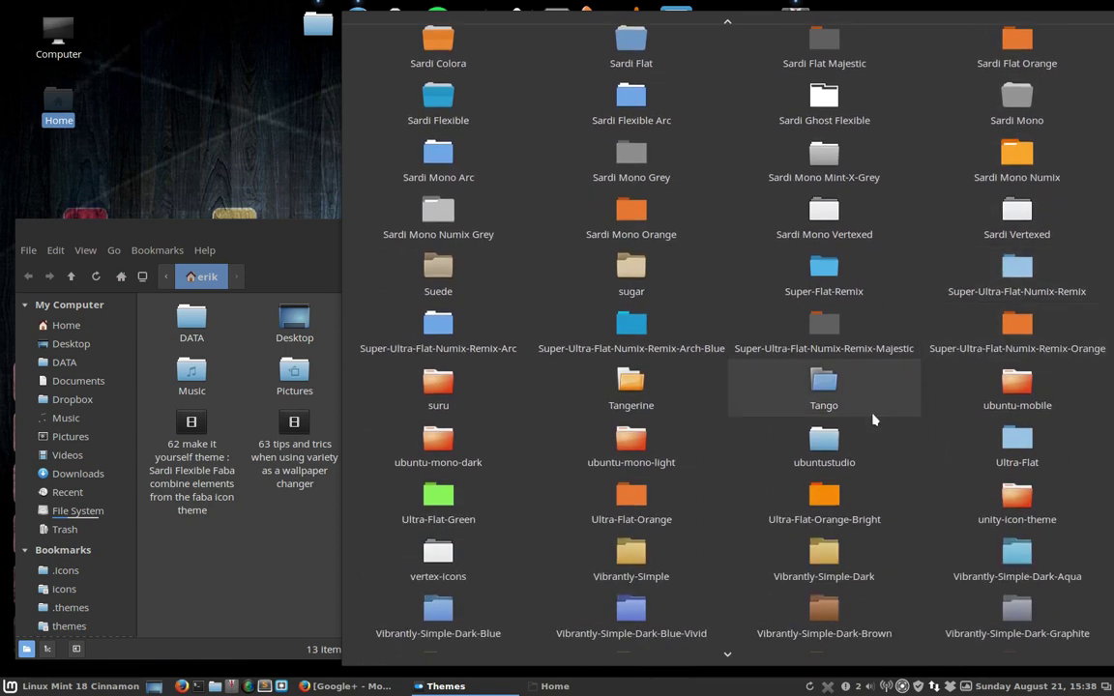
{"action": "left_click", "coordinate": [1020, 445]}
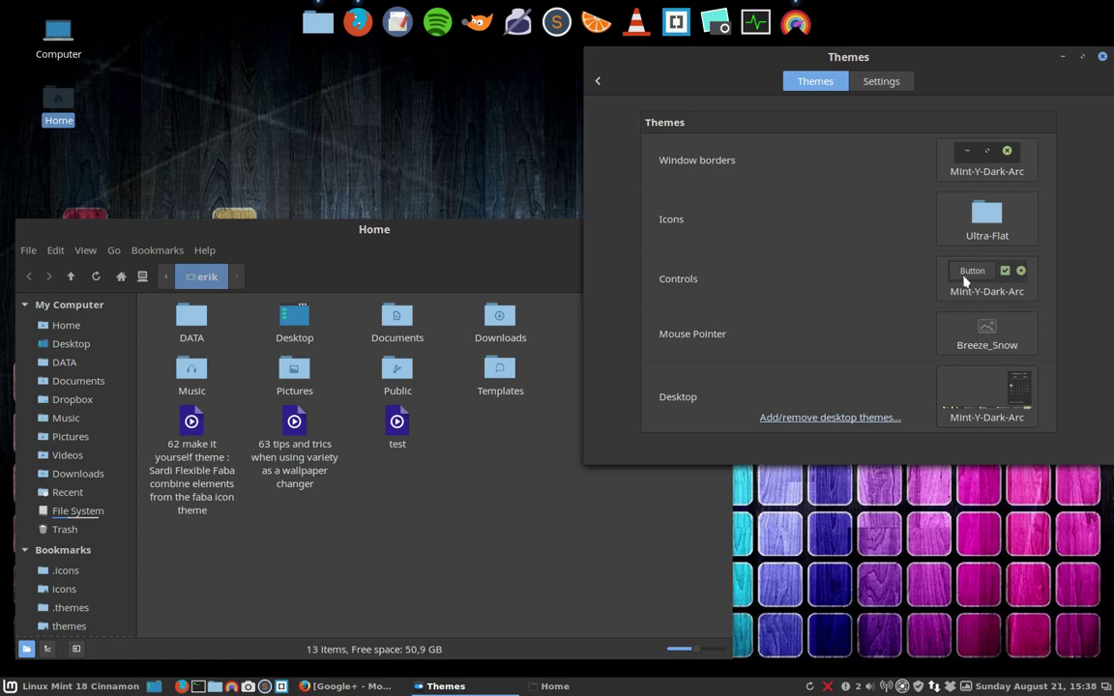
- Switch the icon theme to Ultra-Flat-Orange
{"action": "left_click", "coordinate": [989, 232]}
{"action": "scroll", "coordinate": [920, 231], "scroll_direction": "down", "scroll_amount": 5}
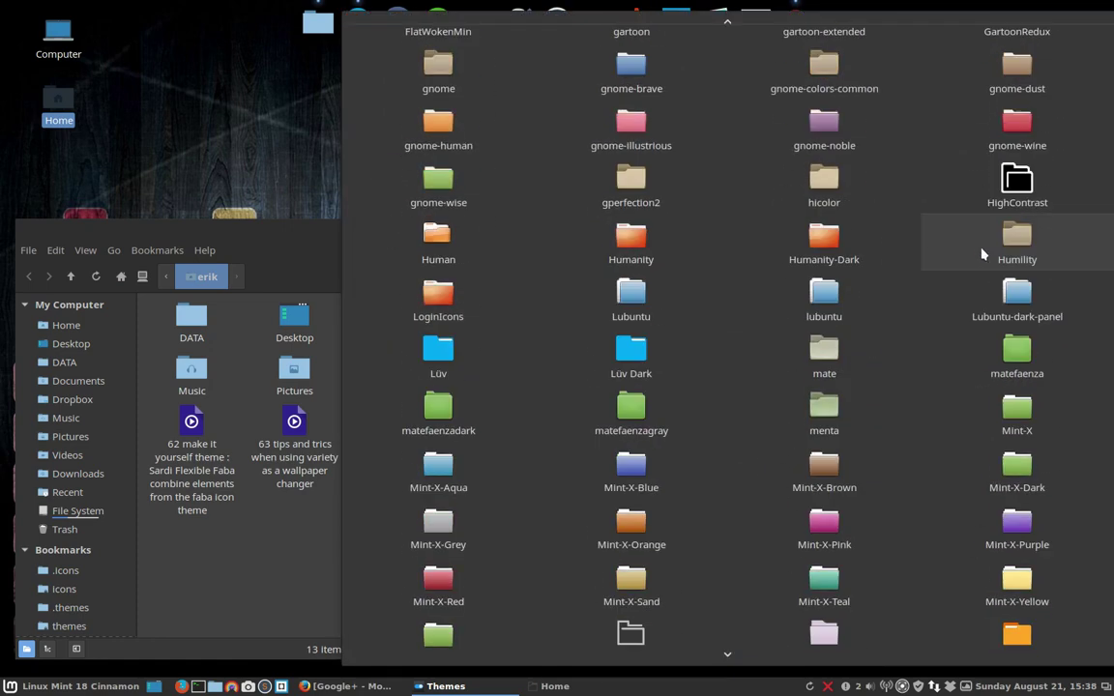
{"action": "scroll", "coordinate": [920, 231], "scroll_direction": "down", "scroll_amount": 3}
{"action": "scroll", "coordinate": [920, 231], "scroll_direction": "down", "scroll_amount": 5}
{"action": "scroll", "coordinate": [980, 255], "scroll_direction": "down", "scroll_amount": 3}
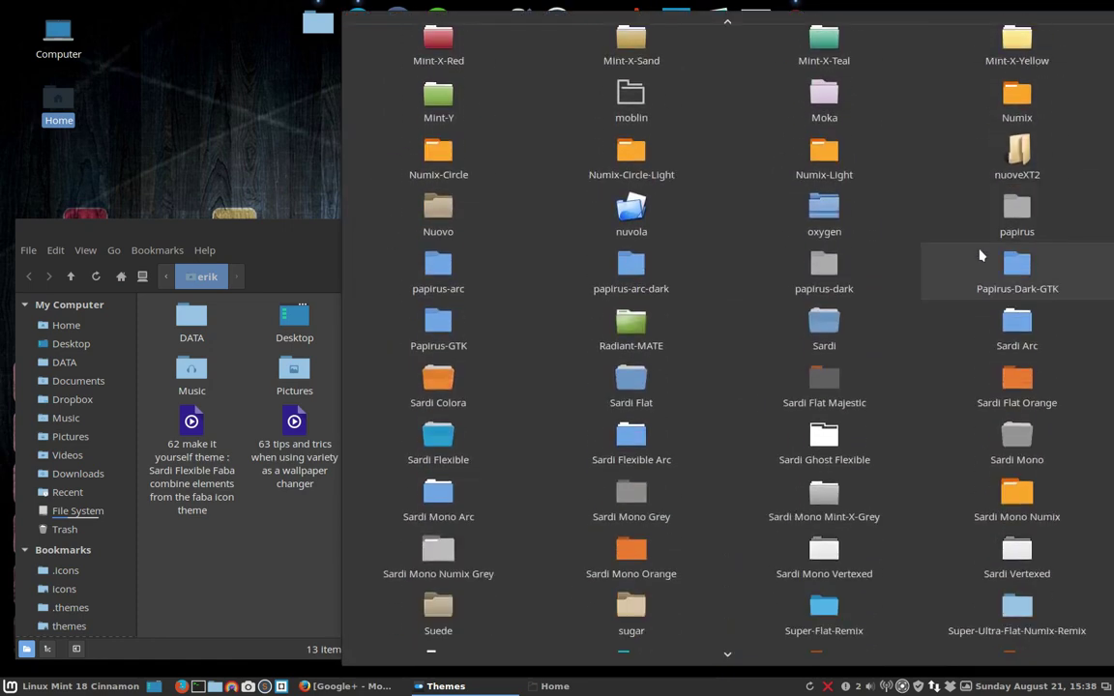
{"action": "scroll", "coordinate": [980, 255], "scroll_direction": "down", "scroll_amount": 4}
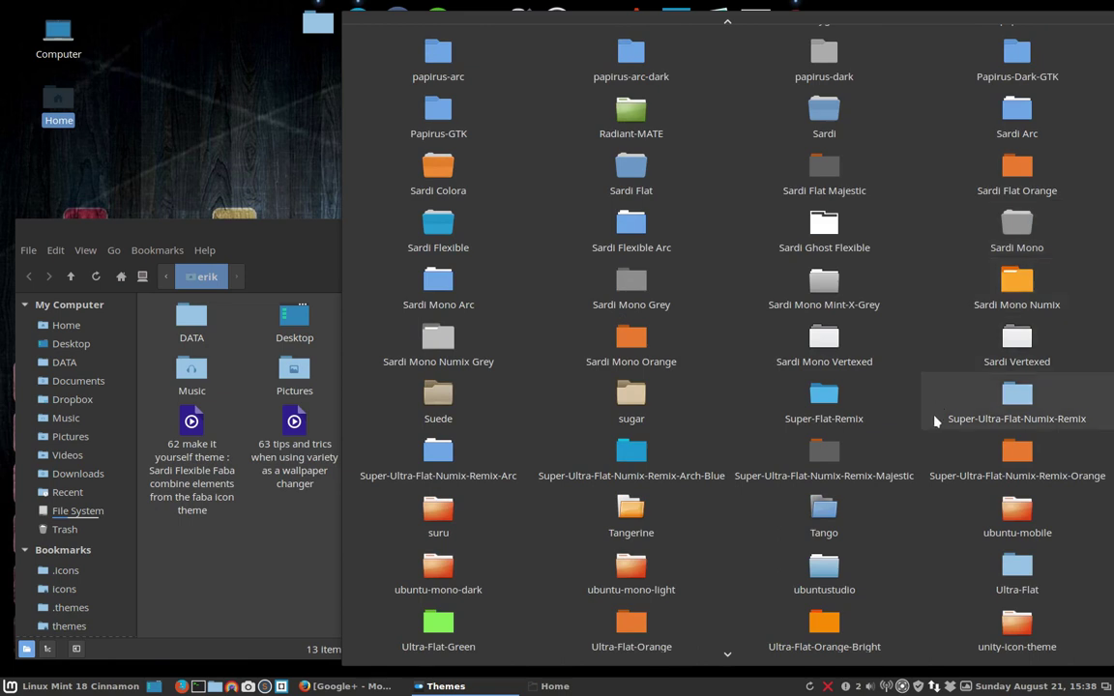
{"action": "scroll", "coordinate": [924, 445], "scroll_direction": "down", "scroll_amount": 2}
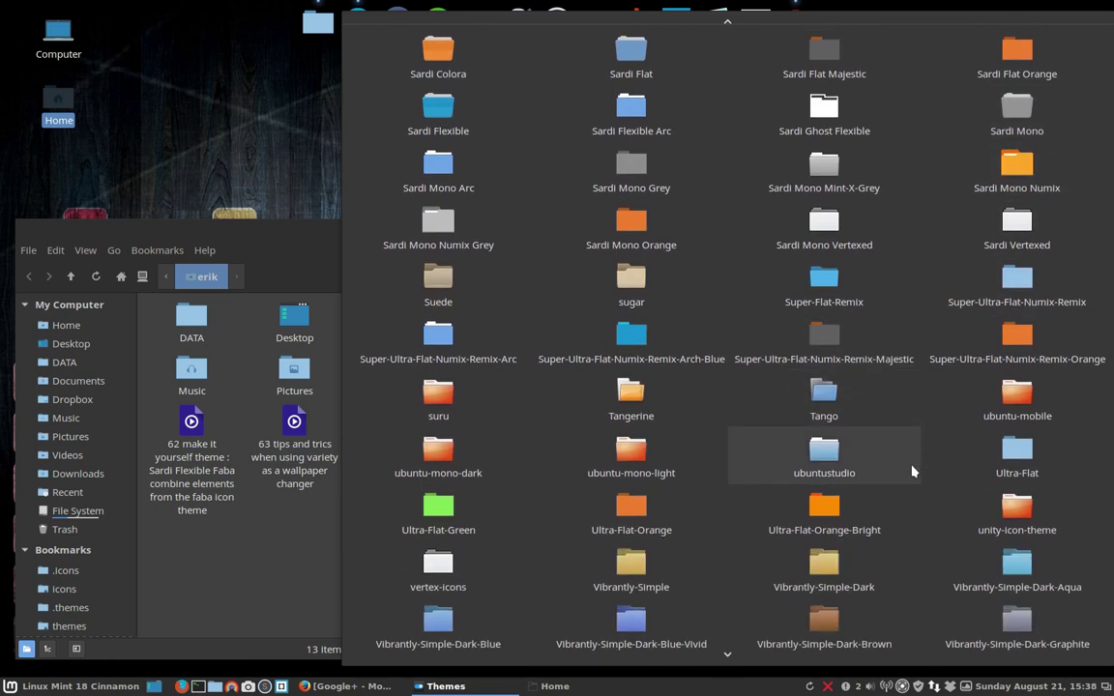
{"action": "left_click", "coordinate": [581, 510]}
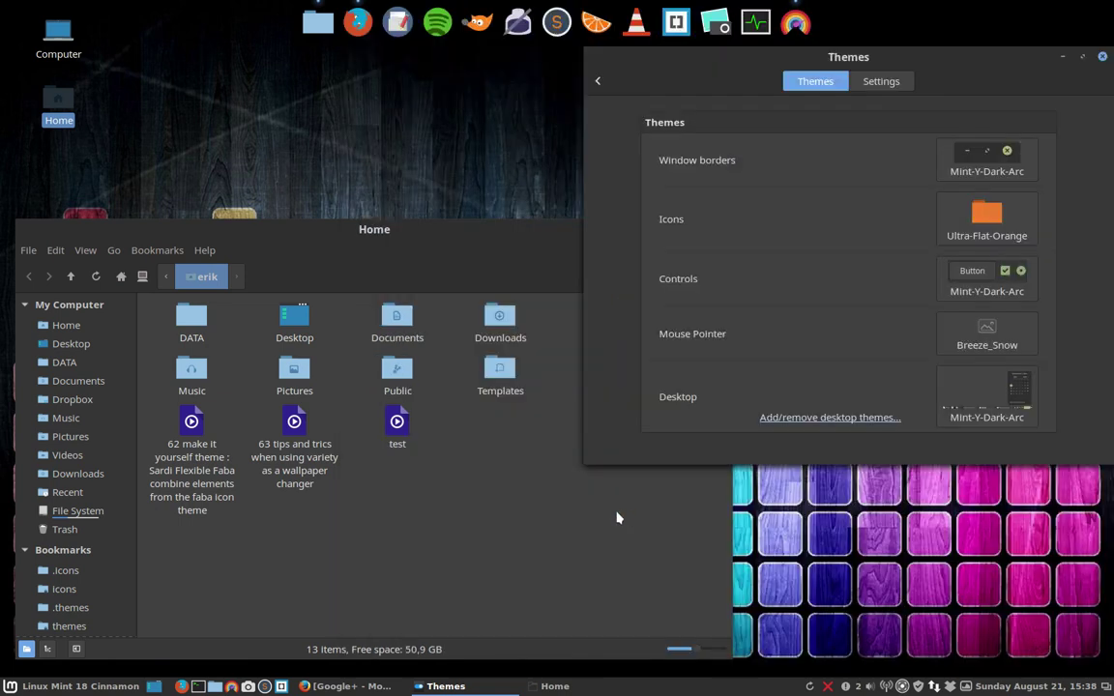
- Switch the icon theme to Ultra-Flat-Green
{"action": "left_click", "coordinate": [990, 229]}
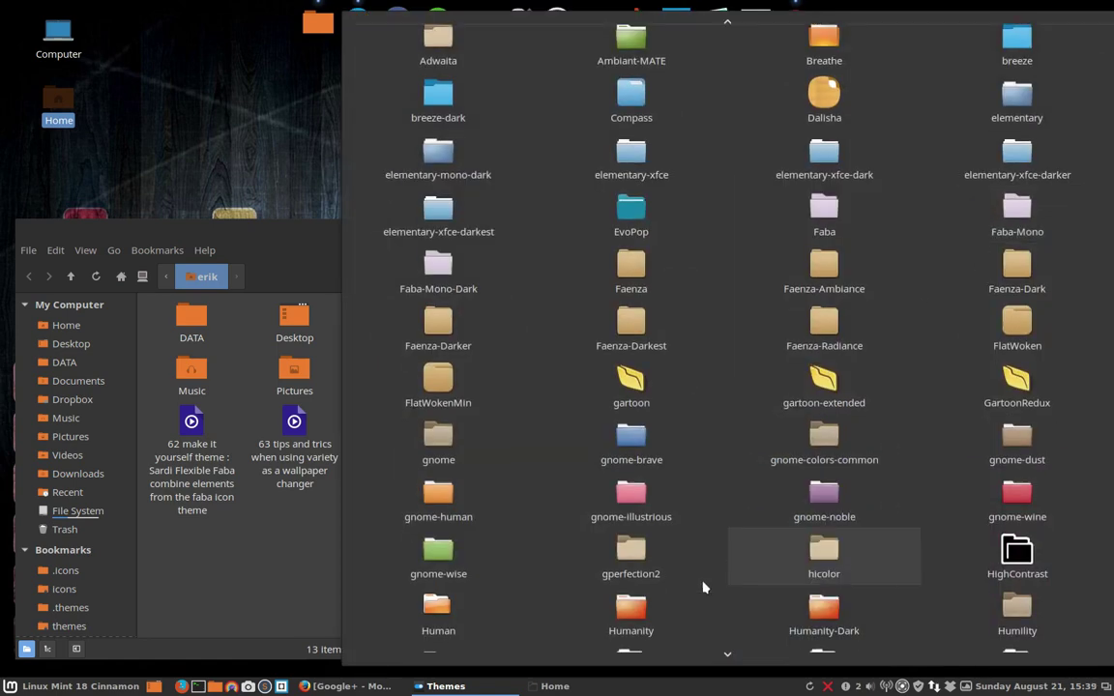
{"action": "scroll", "coordinate": [698, 587], "scroll_direction": "down", "scroll_amount": 5}
{"action": "scroll", "coordinate": [698, 588], "scroll_direction": "down", "scroll_amount": 2}
{"action": "scroll", "coordinate": [699, 587], "scroll_direction": "down", "scroll_amount": 1}
{"action": "scroll", "coordinate": [698, 588], "scroll_direction": "down", "scroll_amount": 1}
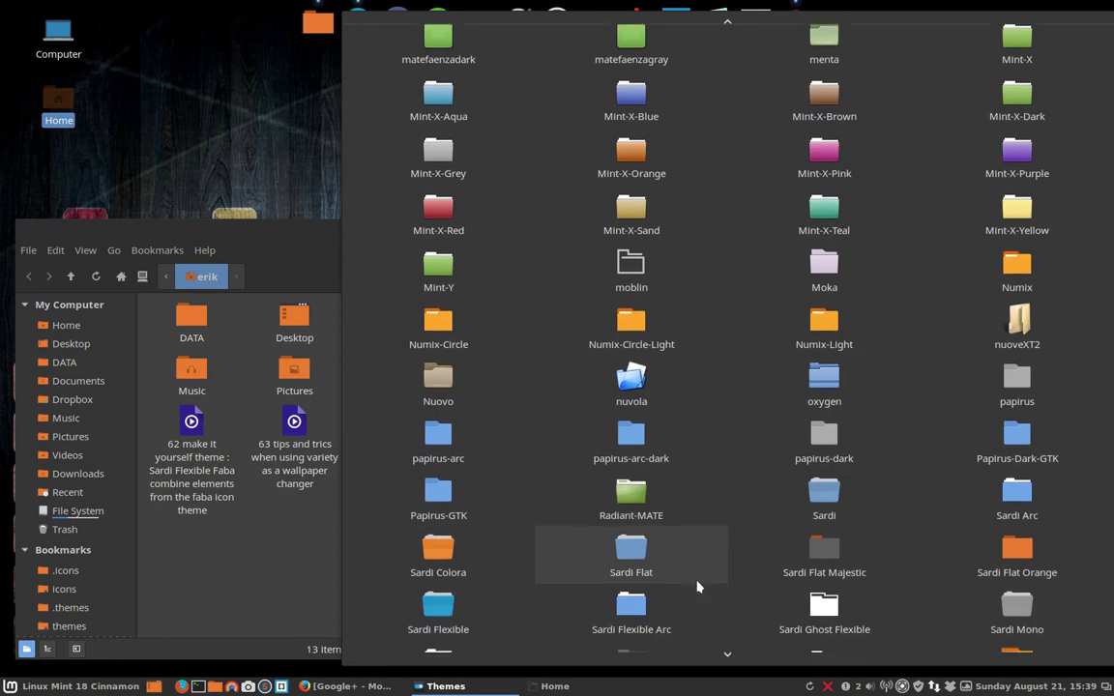
{"action": "scroll", "coordinate": [699, 587], "scroll_direction": "down", "scroll_amount": 2}
{"action": "scroll", "coordinate": [699, 587], "scroll_direction": "down", "scroll_amount": 5}
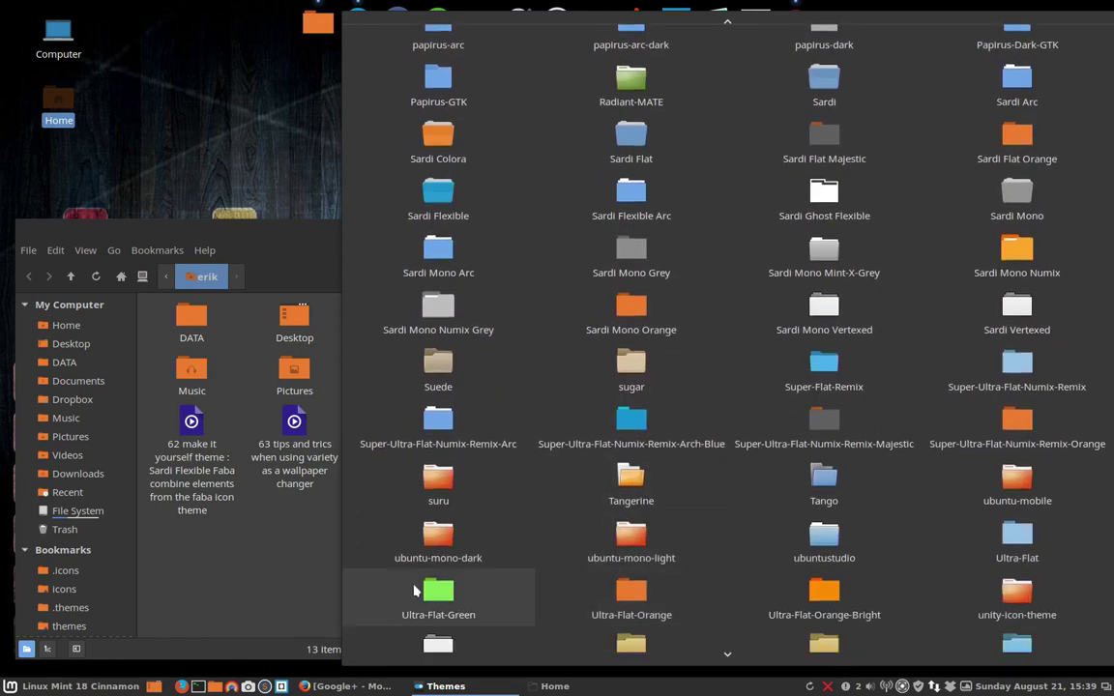
{"action": "left_click", "coordinate": [377, 534]}
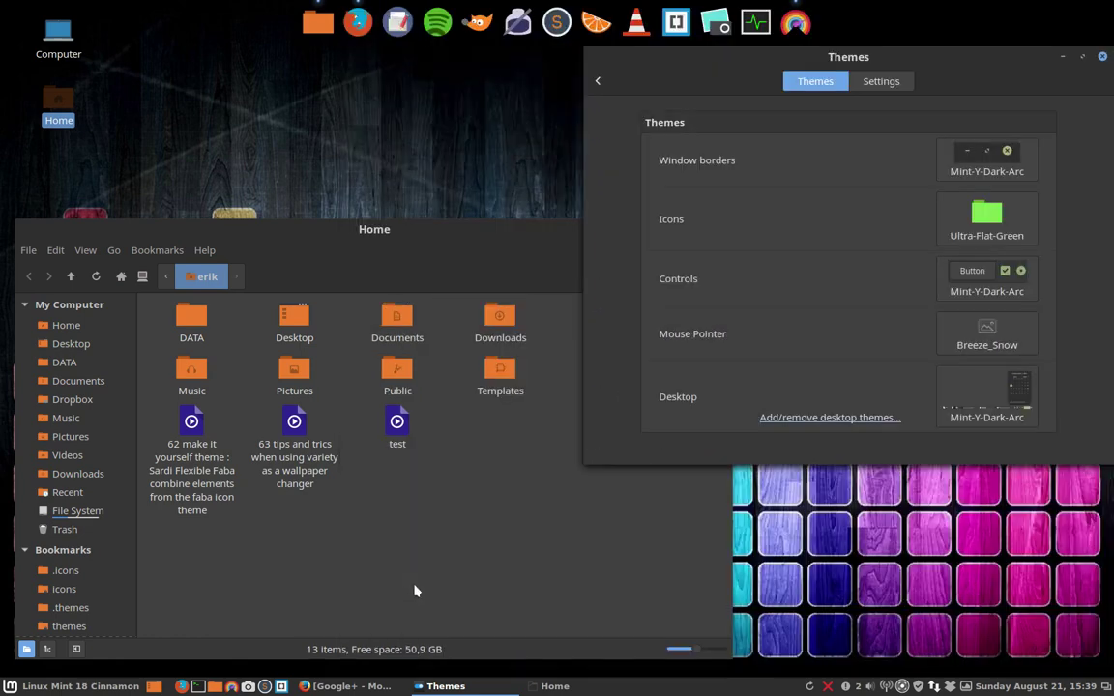
- Apply Ultra-Flat-Orange-Bright icons, turning Home folders orange, and reopen the list
{"action": "left_click", "coordinate": [977, 229]}
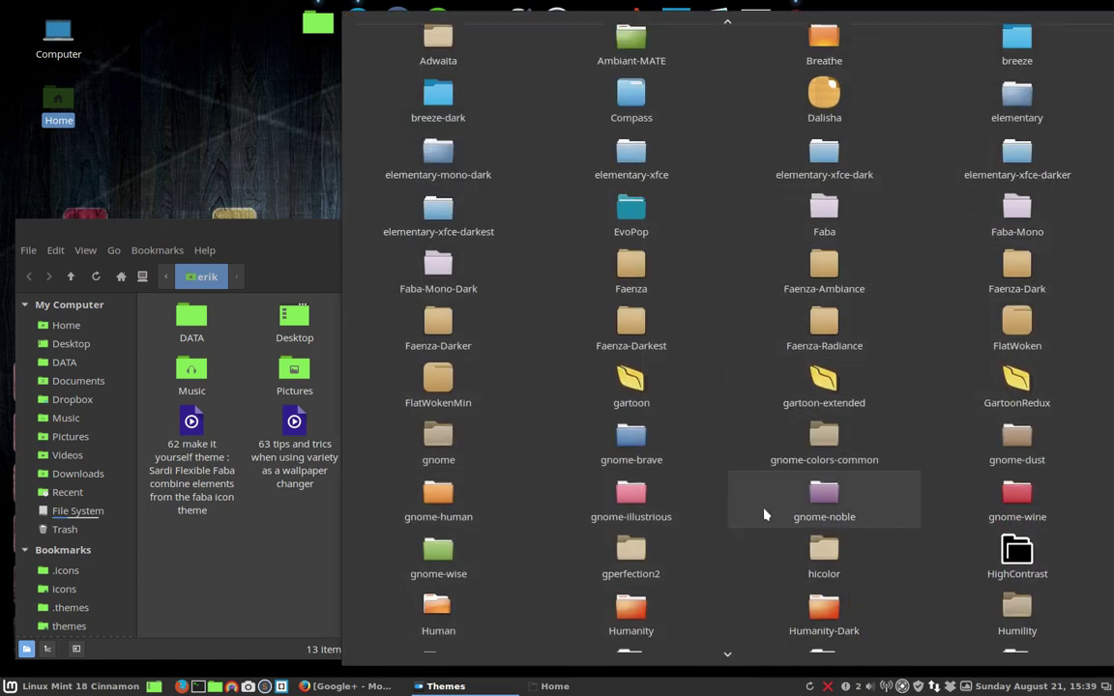
{"action": "scroll", "coordinate": [764, 514], "scroll_direction": "down", "scroll_amount": 8}
{"action": "scroll", "coordinate": [764, 513], "scroll_direction": "down", "scroll_amount": 5}
{"action": "scroll", "coordinate": [764, 513], "scroll_direction": "down", "scroll_amount": 2}
{"action": "scroll", "coordinate": [764, 513], "scroll_direction": "down", "scroll_amount": 3}
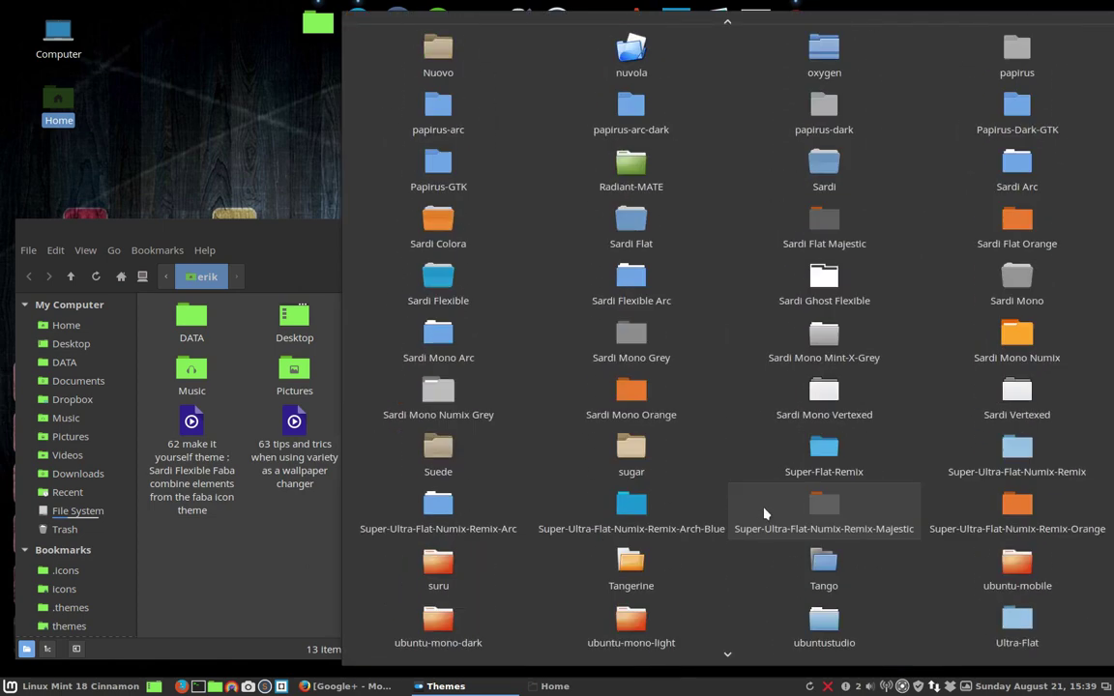
{"action": "scroll", "coordinate": [764, 514], "scroll_direction": "down", "scroll_amount": 2}
{"action": "left_click", "coordinate": [774, 523]}
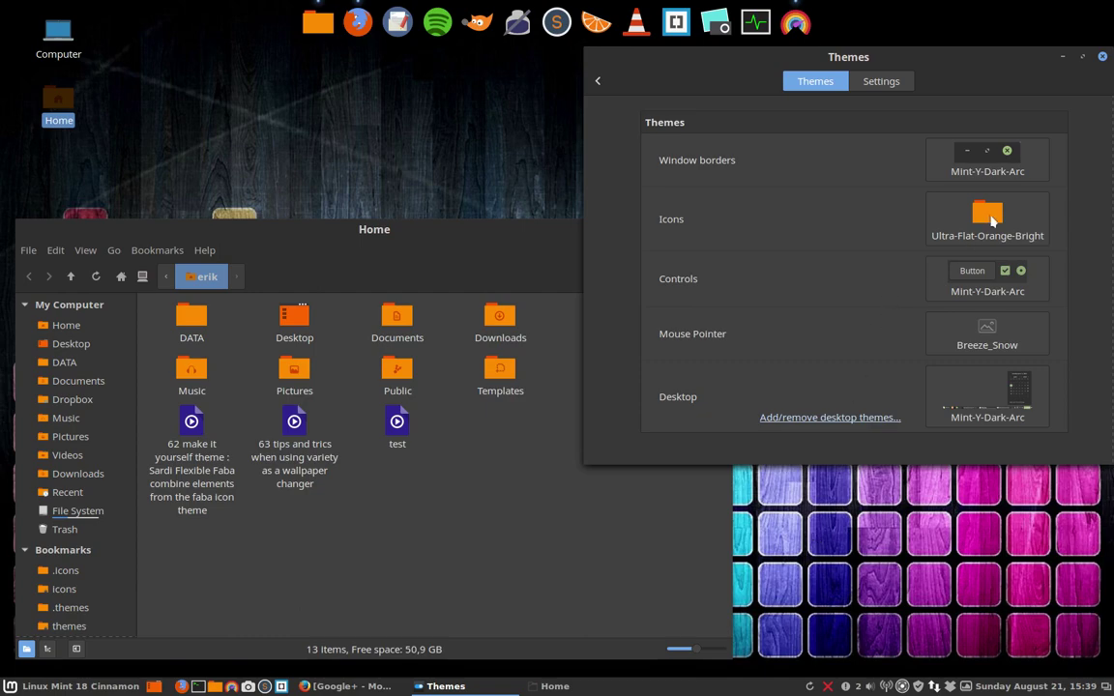
{"action": "left_click", "coordinate": [991, 223]}
- Scroll the icon theme list and apply unity-icon-theme
{"action": "scroll", "coordinate": [996, 387], "scroll_direction": "down", "scroll_amount": 2}
{"action": "scroll", "coordinate": [992, 406], "scroll_direction": "down", "scroll_amount": 5}
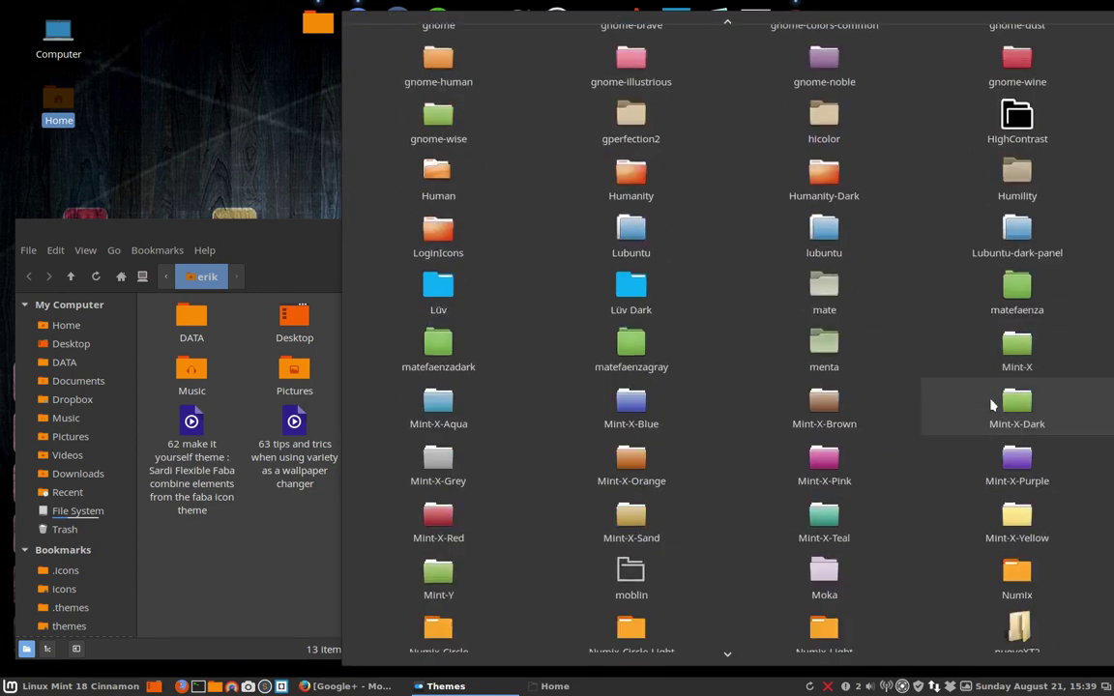
{"action": "scroll", "coordinate": [992, 404], "scroll_direction": "down", "scroll_amount": 4}
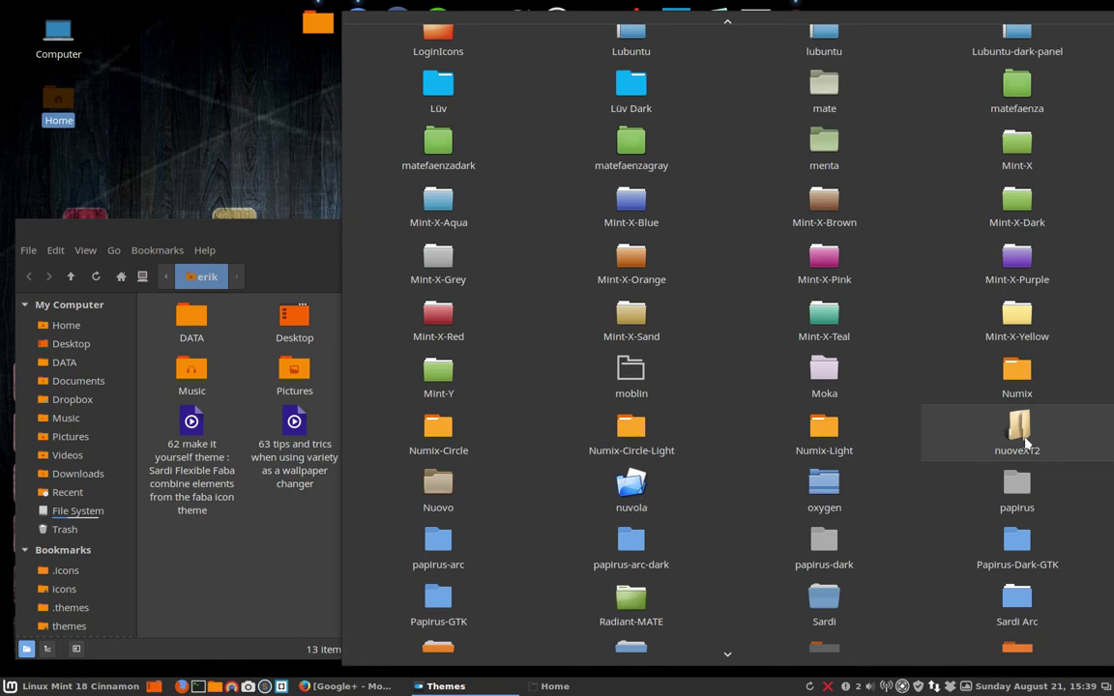
{"action": "scroll", "coordinate": [1020, 445], "scroll_direction": "down", "scroll_amount": 2}
{"action": "scroll", "coordinate": [1006, 450], "scroll_direction": "down", "scroll_amount": 8}
{"action": "scroll", "coordinate": [996, 453], "scroll_direction": "down", "scroll_amount": 4}
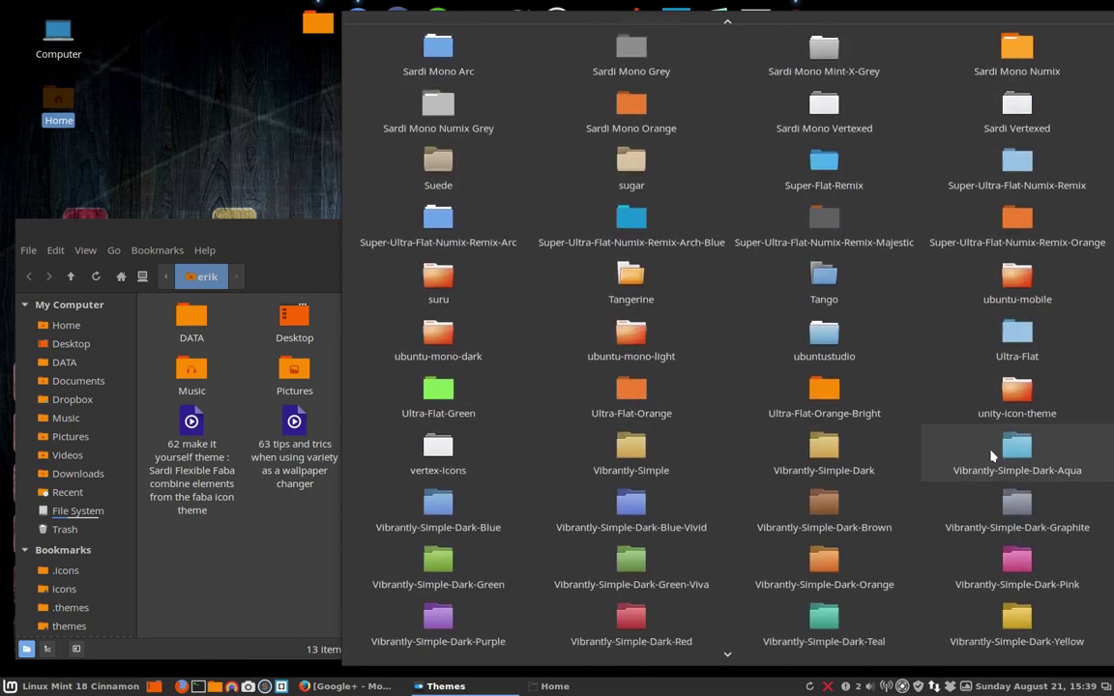
{"action": "left_click", "coordinate": [1017, 406]}
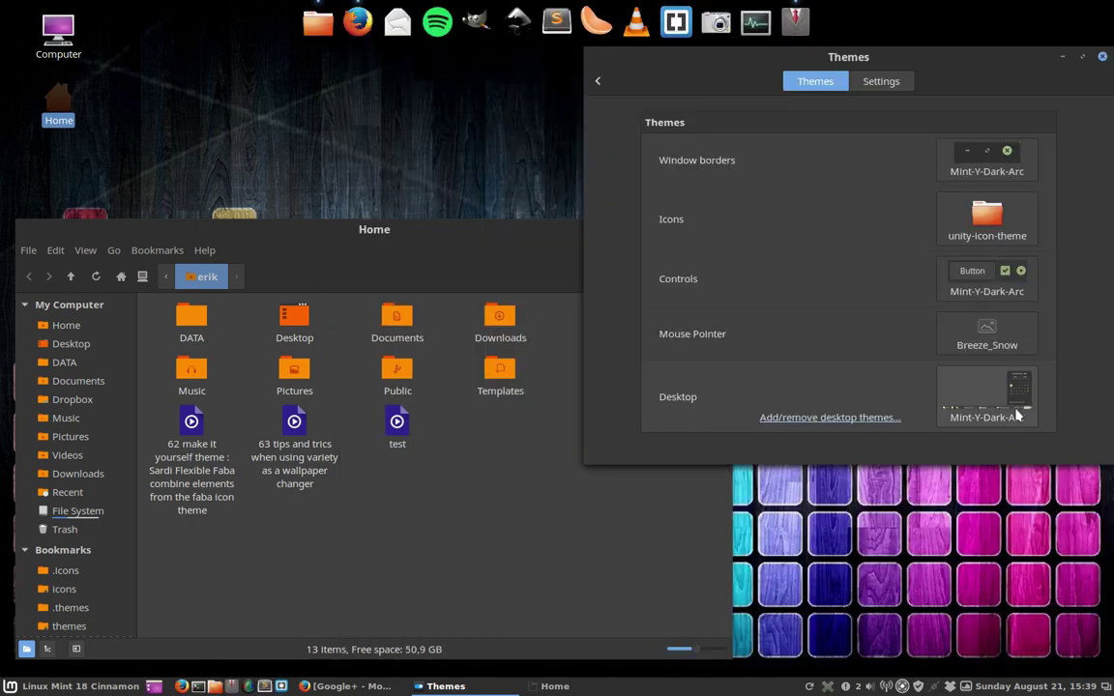
- Switch the icon theme to vertex-icons, turning the Home folders white
{"action": "left_click", "coordinate": [988, 236]}
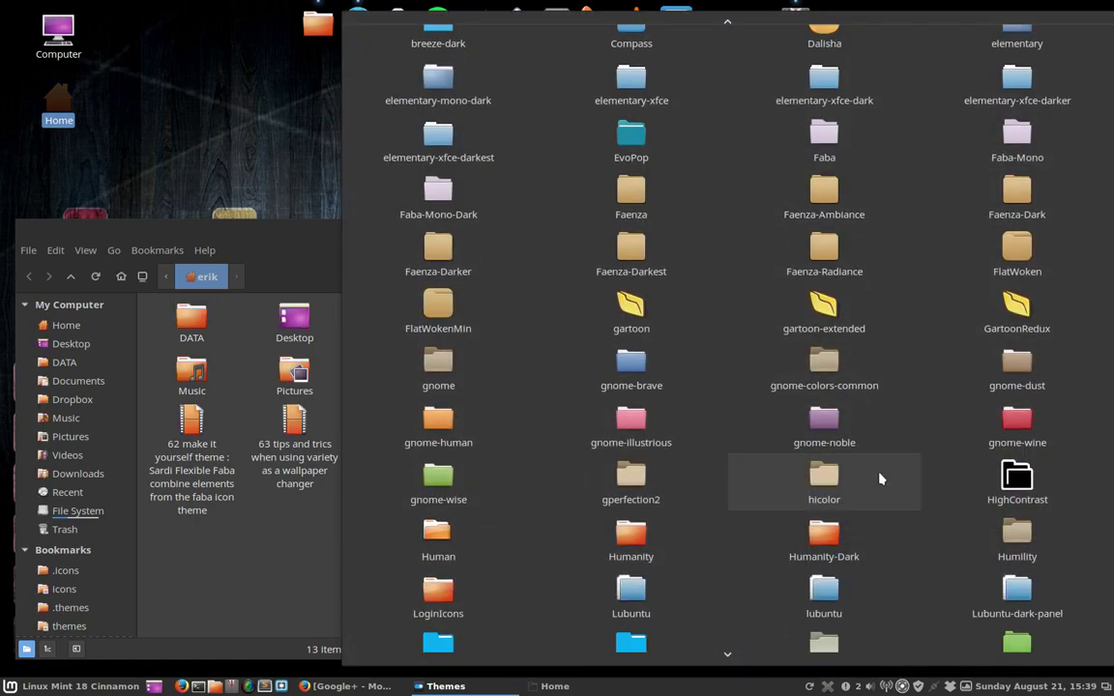
{"action": "scroll", "coordinate": [880, 478], "scroll_direction": "down", "scroll_amount": 5}
{"action": "scroll", "coordinate": [881, 478], "scroll_direction": "down", "scroll_amount": 1}
{"action": "scroll", "coordinate": [880, 478], "scroll_direction": "down", "scroll_amount": 3}
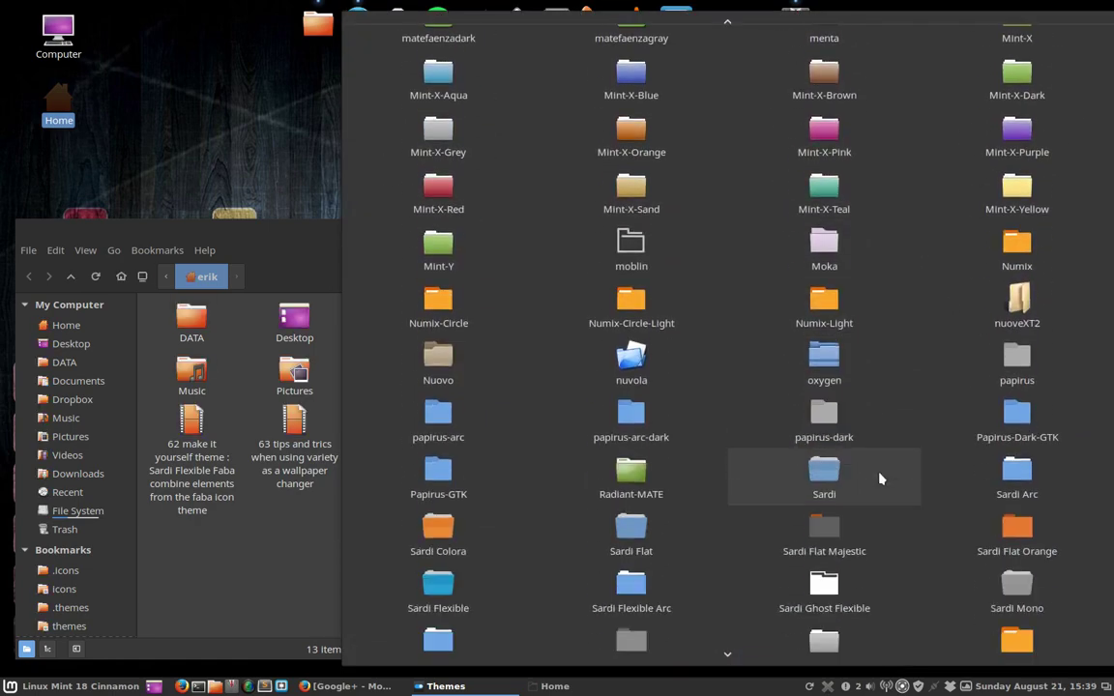
{"action": "scroll", "coordinate": [880, 478], "scroll_direction": "down", "scroll_amount": 4}
{"action": "scroll", "coordinate": [880, 478], "scroll_direction": "down", "scroll_amount": 4}
{"action": "scroll", "coordinate": [881, 478], "scroll_direction": "down", "scroll_amount": 1}
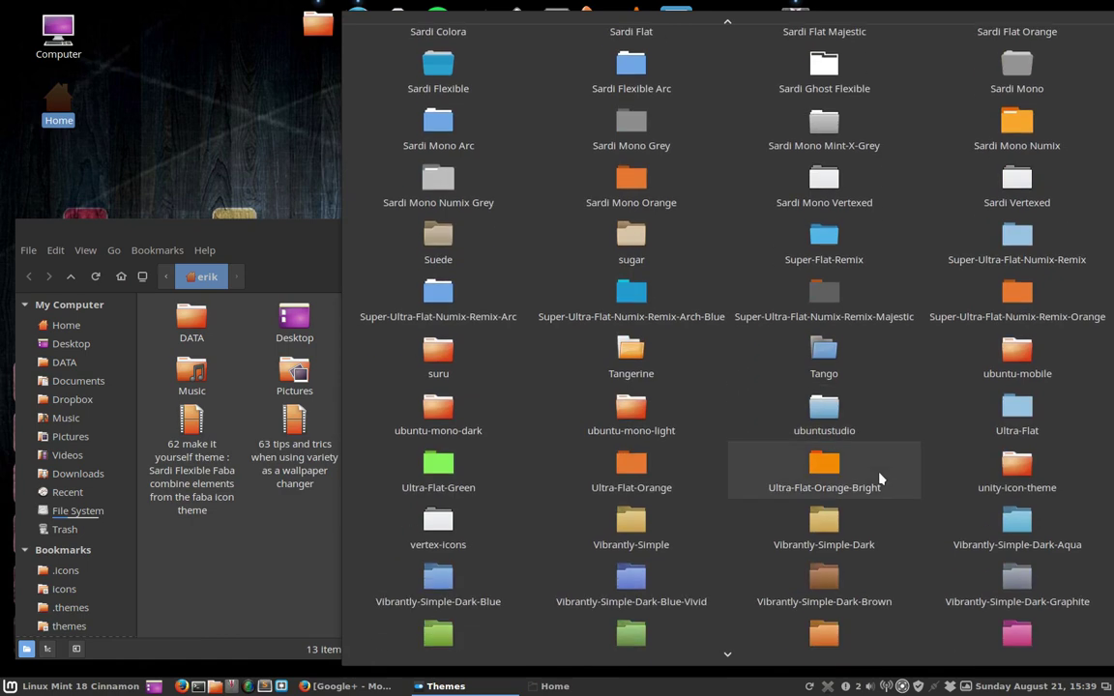
{"action": "scroll", "coordinate": [523, 518], "scroll_direction": "up", "scroll_amount": 1}
{"action": "left_click", "coordinate": [440, 534]}
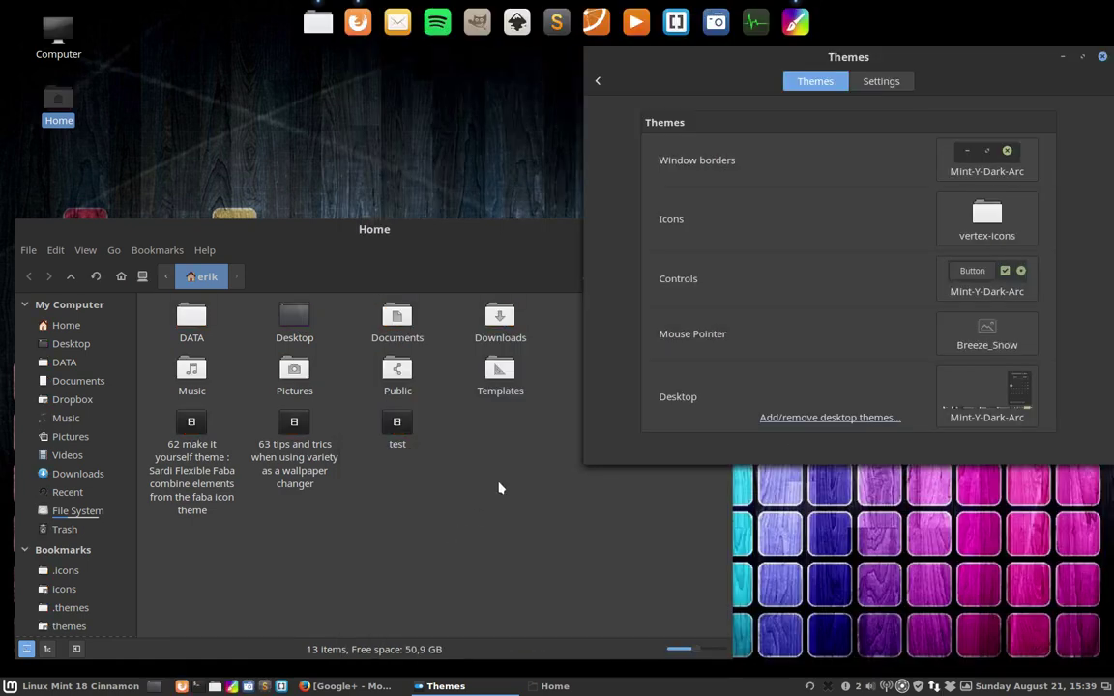
- Apply the Vibrantly-Simple icon theme from the installed icon themes
{"action": "left_click", "coordinate": [982, 221]}
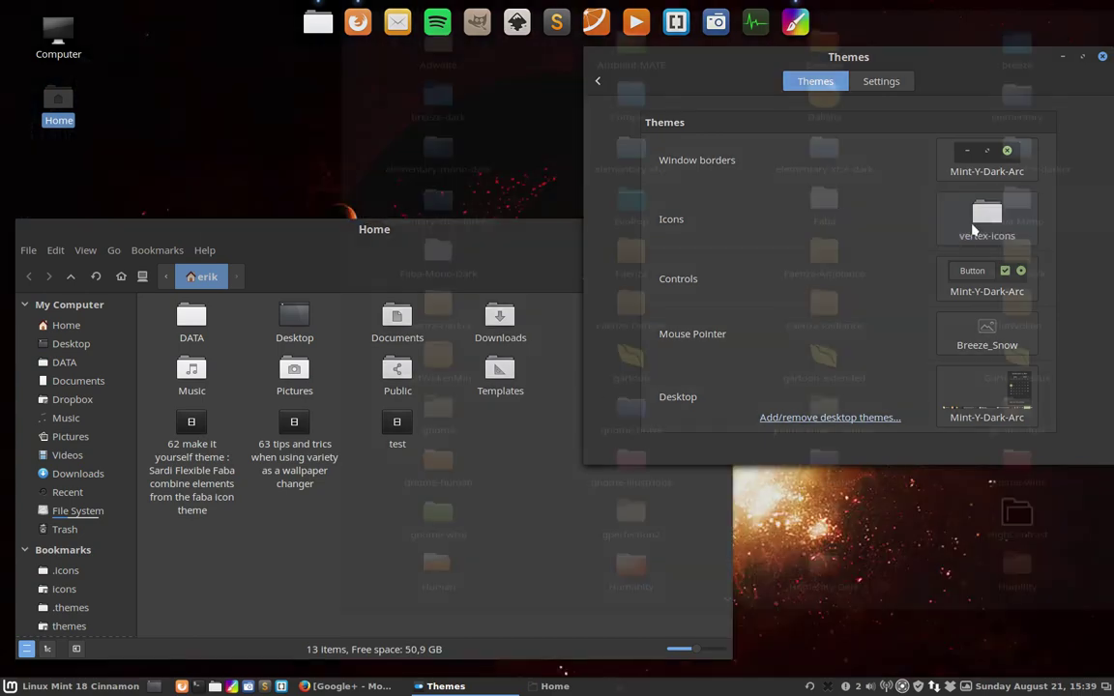
{"action": "scroll", "coordinate": [875, 501], "scroll_direction": "down", "scroll_amount": 5}
{"action": "scroll", "coordinate": [876, 501], "scroll_direction": "down", "scroll_amount": 3}
{"action": "scroll", "coordinate": [875, 501], "scroll_direction": "down", "scroll_amount": 5}
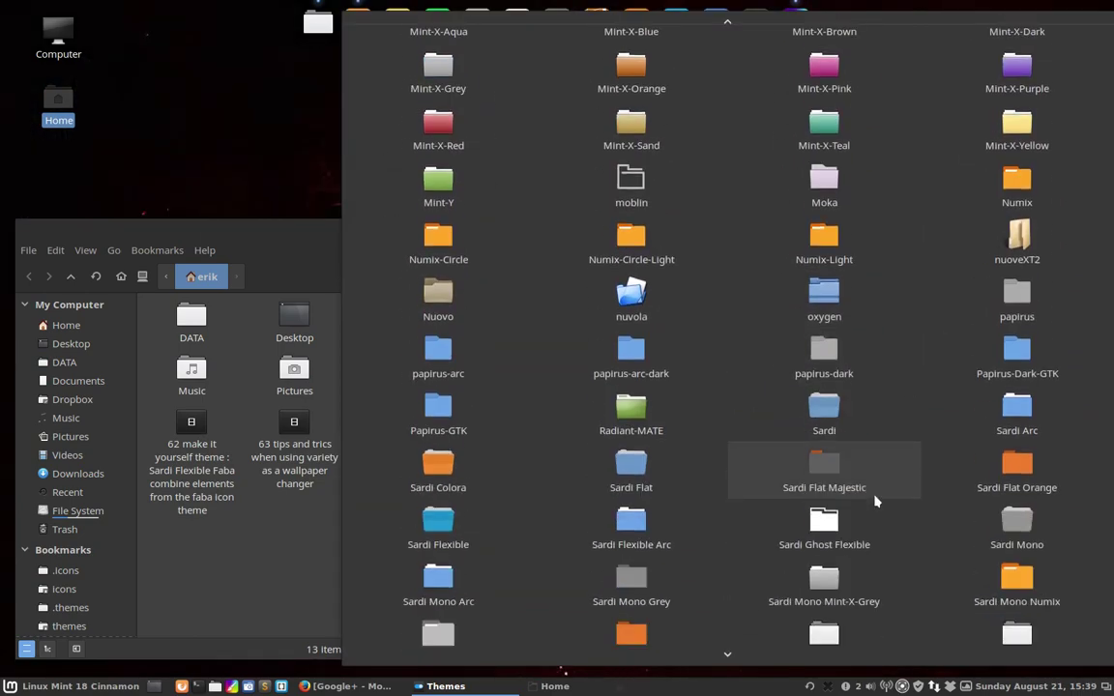
{"action": "scroll", "coordinate": [875, 501], "scroll_direction": "down", "scroll_amount": 3}
{"action": "scroll", "coordinate": [876, 501], "scroll_direction": "down", "scroll_amount": 2}
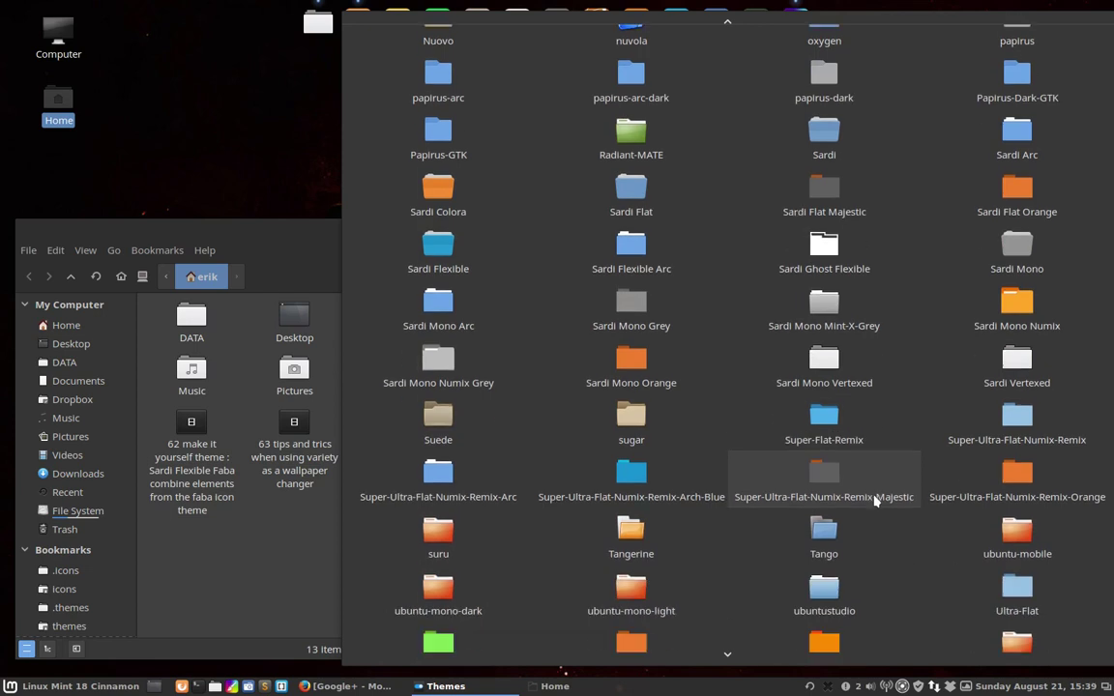
{"action": "scroll", "coordinate": [876, 501], "scroll_direction": "down", "scroll_amount": 4}
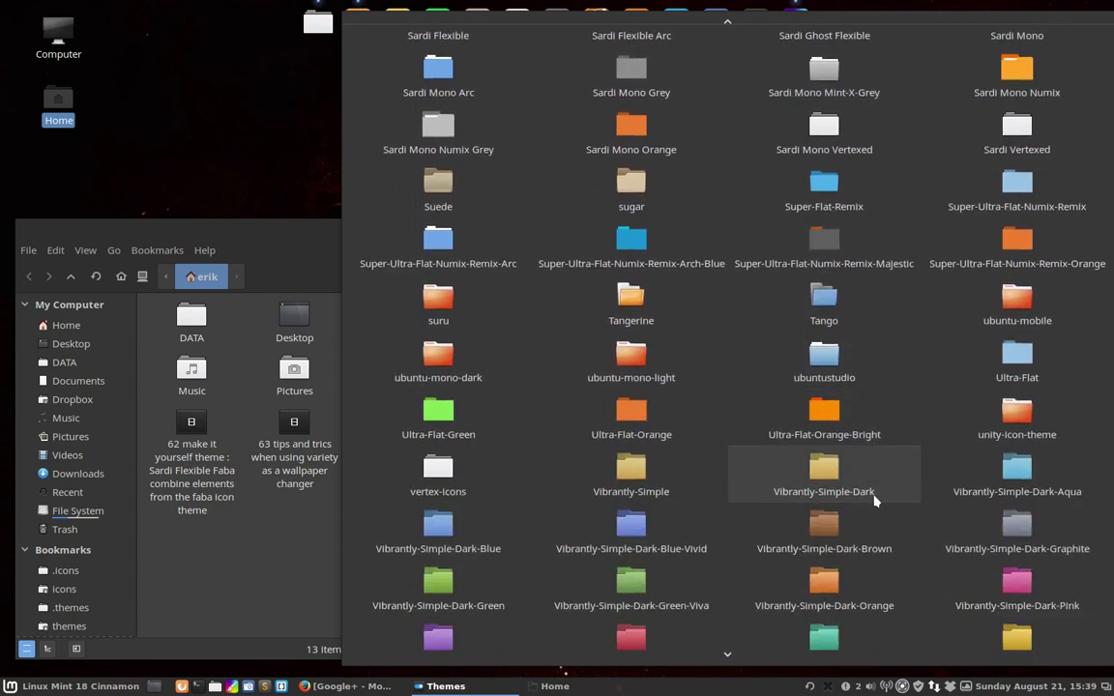
{"action": "left_click", "coordinate": [636, 477]}
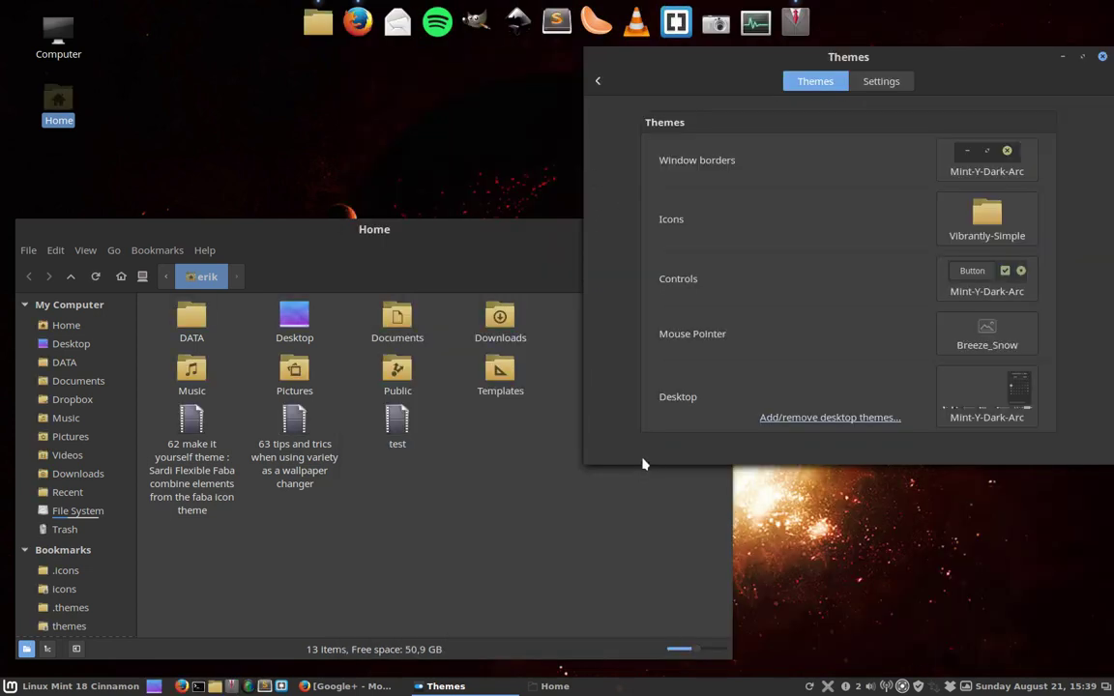
- Switch the icons to Vibrantly-Simple-Light-Graphite
{"action": "left_click", "coordinate": [985, 235]}
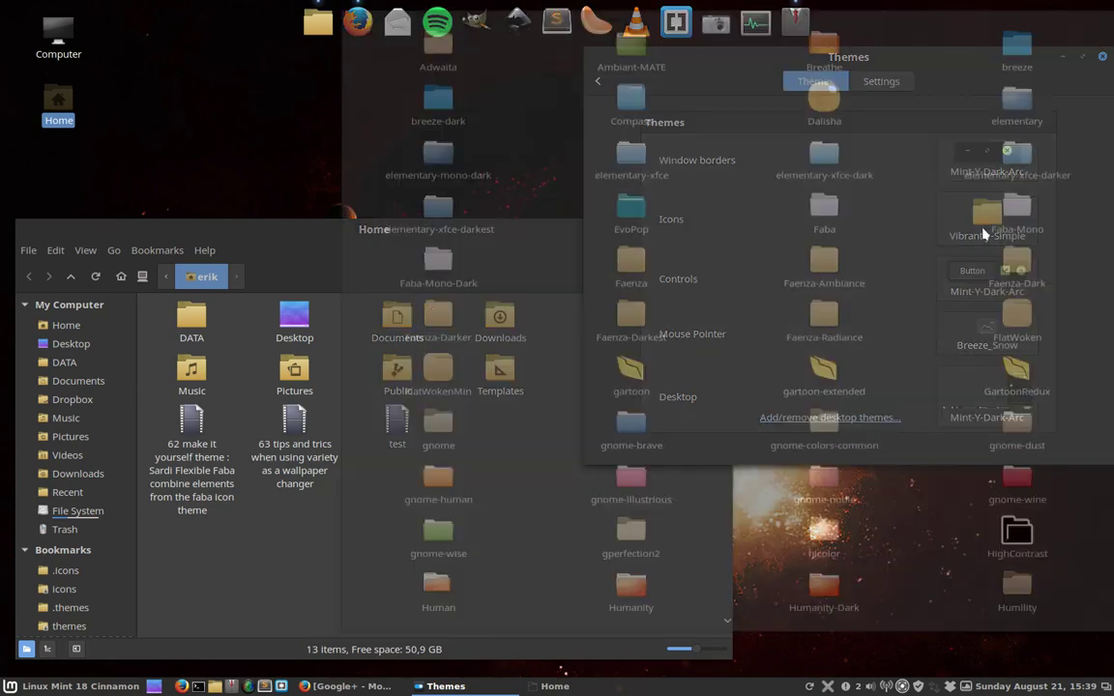
{"action": "scroll", "coordinate": [963, 281], "scroll_direction": "down", "scroll_amount": 3}
{"action": "scroll", "coordinate": [905, 383], "scroll_direction": "down", "scroll_amount": 5}
{"action": "scroll", "coordinate": [904, 383], "scroll_direction": "down", "scroll_amount": 8}
{"action": "scroll", "coordinate": [904, 383], "scroll_direction": "down", "scroll_amount": 1}
{"action": "scroll", "coordinate": [904, 383], "scroll_direction": "down", "scroll_amount": 1}
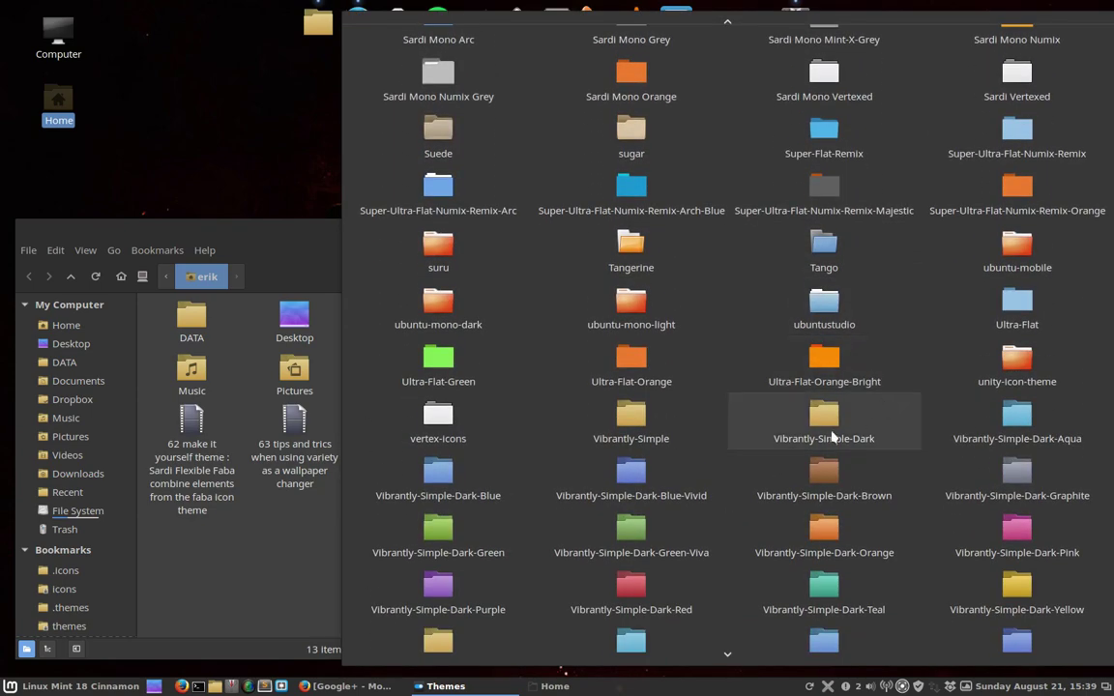
{"action": "scroll", "coordinate": [817, 537], "scroll_direction": "down", "scroll_amount": 2}
{"action": "scroll", "coordinate": [819, 571], "scroll_direction": "down", "scroll_amount": 2}
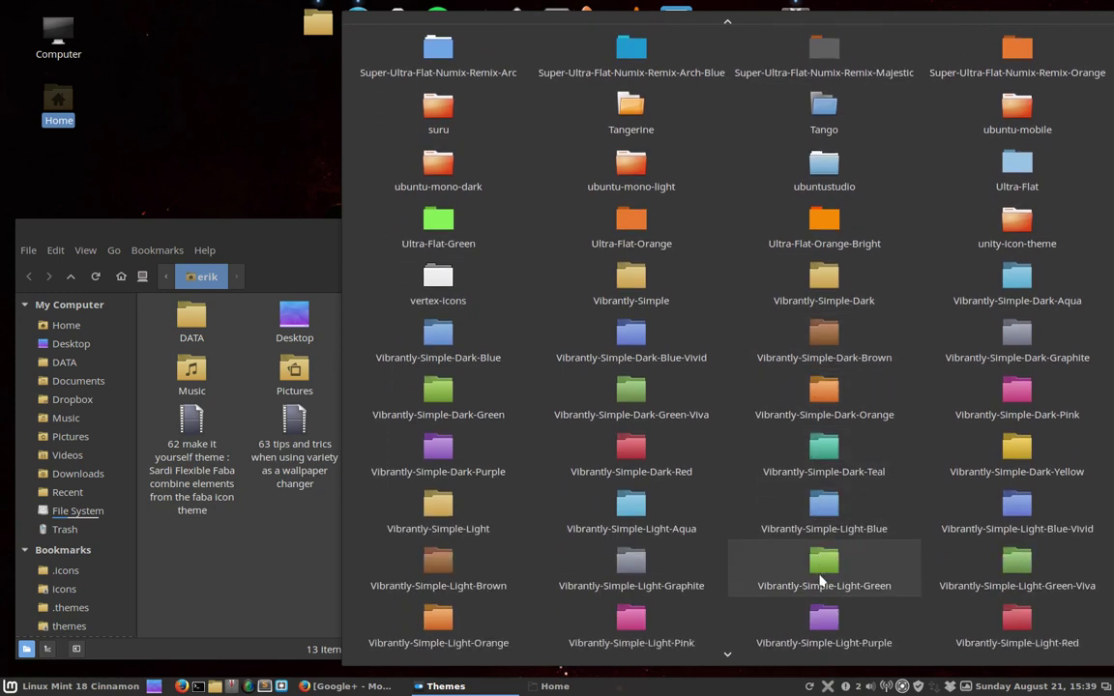
{"action": "scroll", "coordinate": [820, 575], "scroll_direction": "down", "scroll_amount": 2}
{"action": "scroll", "coordinate": [819, 581], "scroll_direction": "down", "scroll_amount": 2}
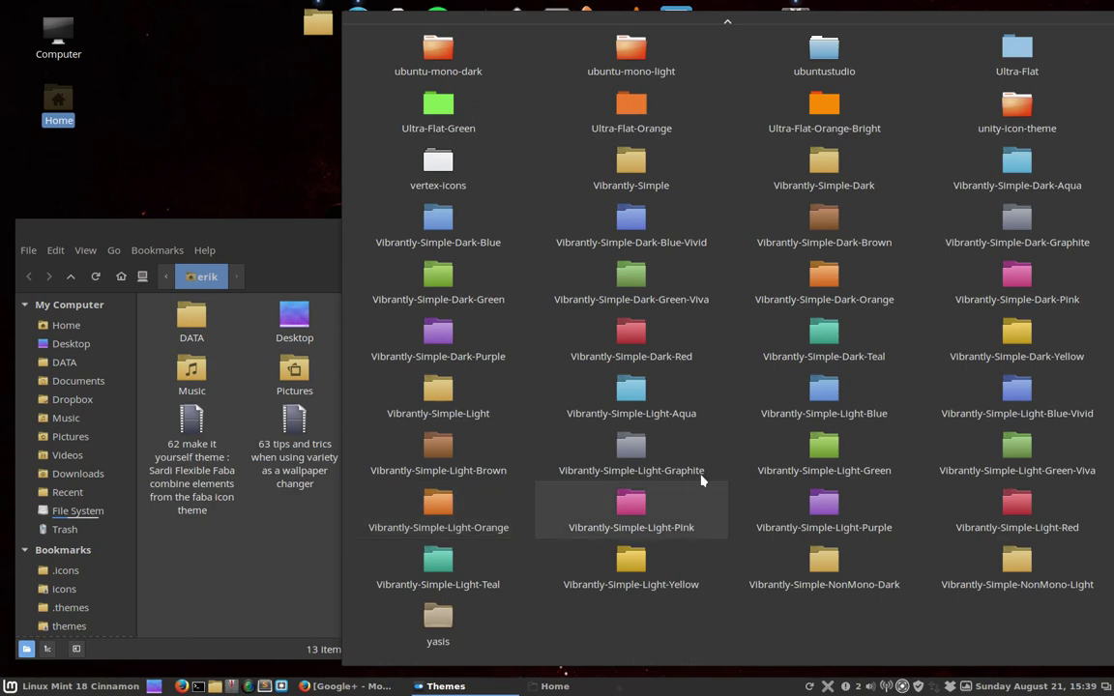
{"action": "left_click", "coordinate": [635, 460]}
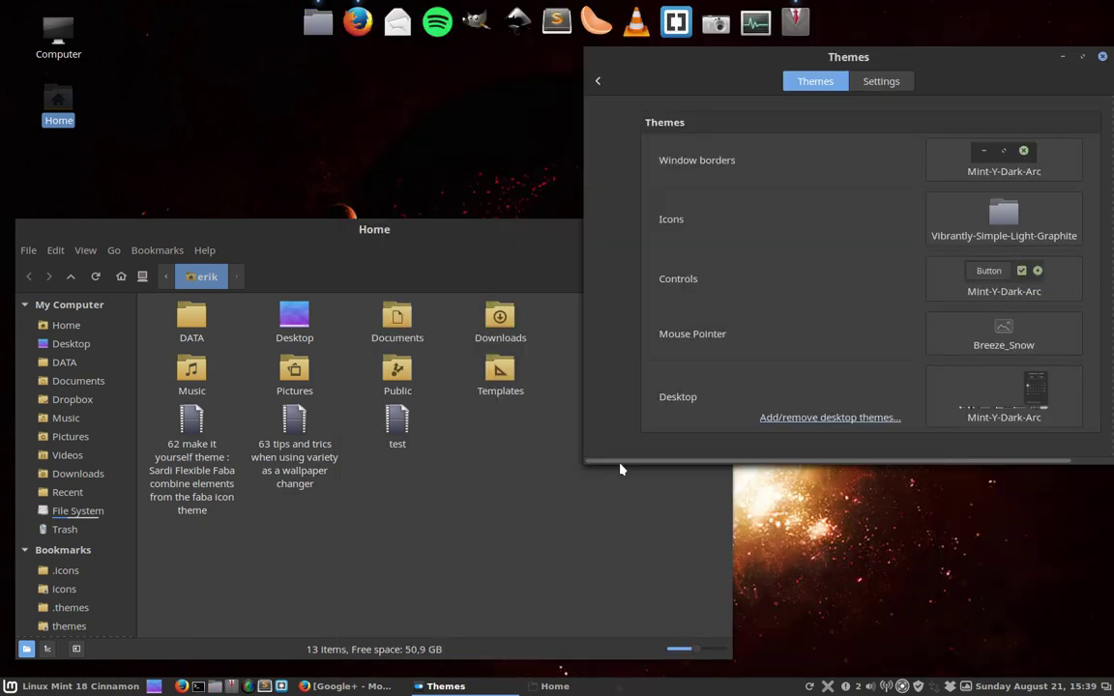
- Switch the icons to Vibrantly-Simple-Light-Aqua
{"action": "left_click", "coordinate": [1010, 242]}
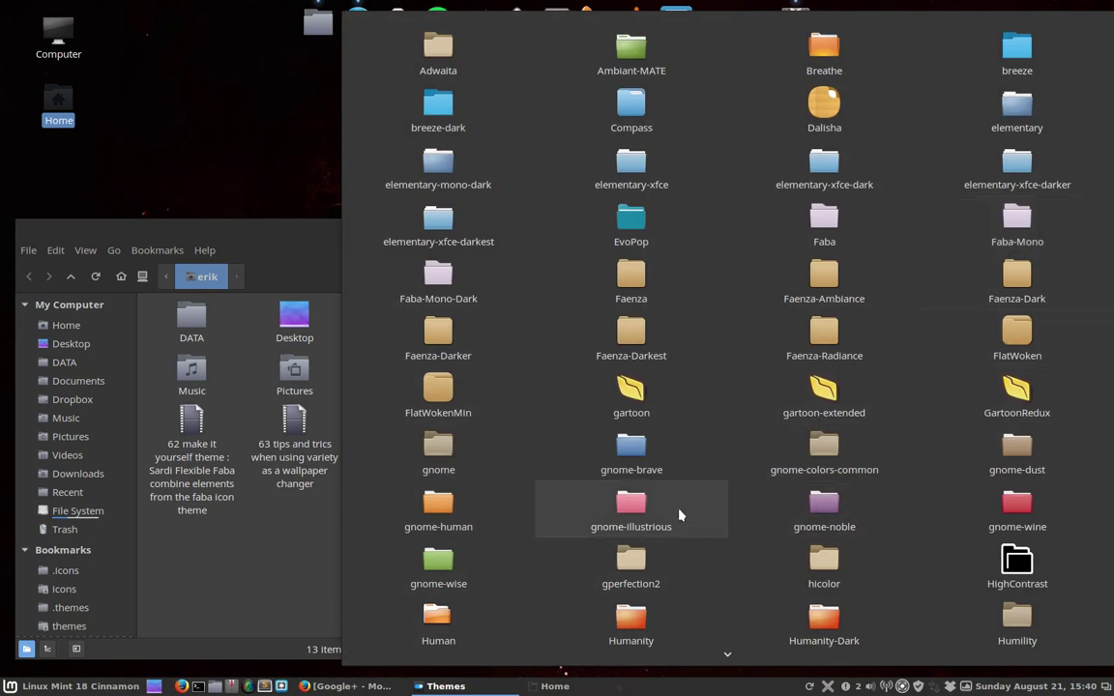
{"action": "scroll", "coordinate": [639, 503], "scroll_direction": "down", "scroll_amount": 5}
{"action": "scroll", "coordinate": [633, 508], "scroll_direction": "down", "scroll_amount": 5}
{"action": "scroll", "coordinate": [636, 498], "scroll_direction": "down", "scroll_amount": 3}
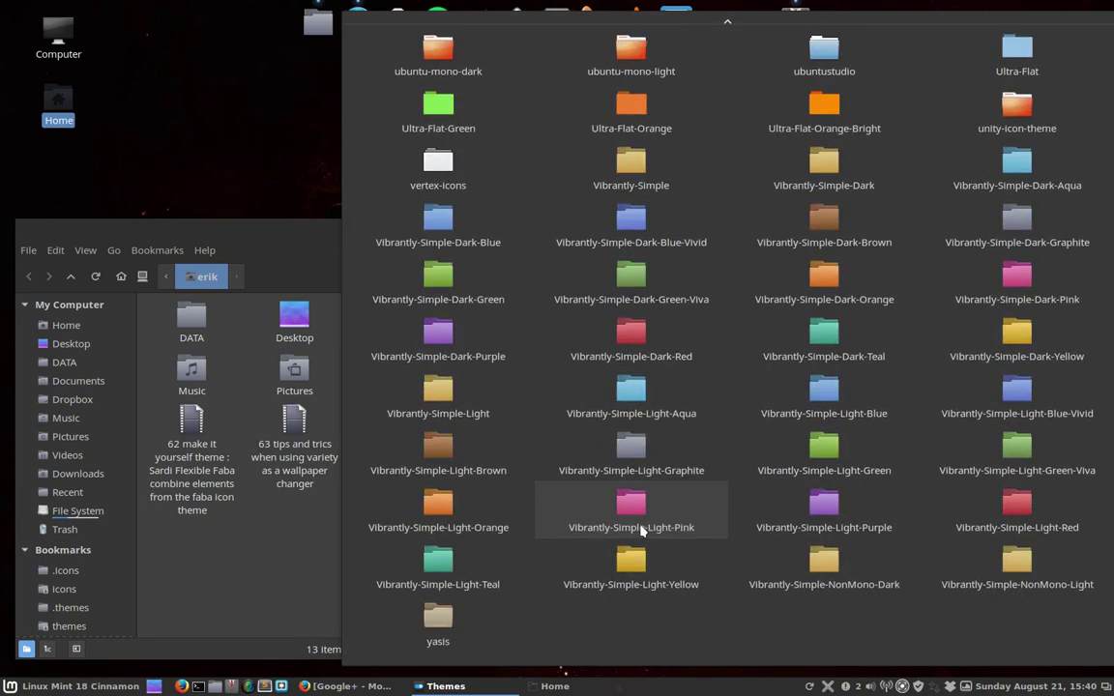
{"action": "left_click", "coordinate": [631, 446]}
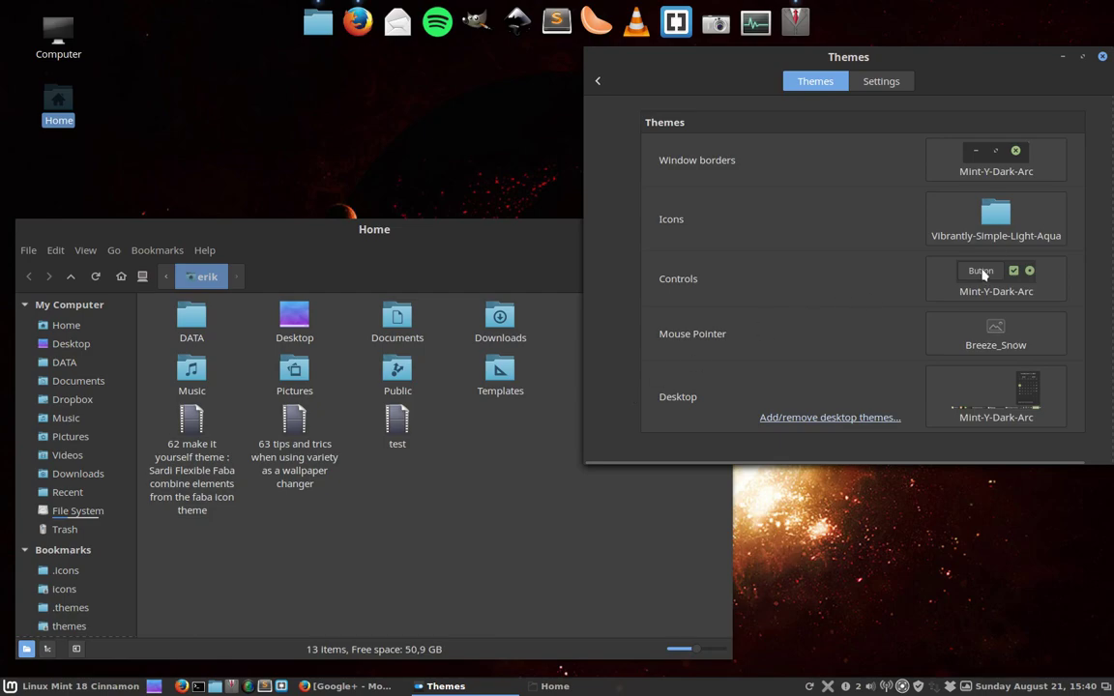
- Apply the yasis icon theme, leaving the icon theme list open again
{"action": "left_click", "coordinate": [1001, 228]}
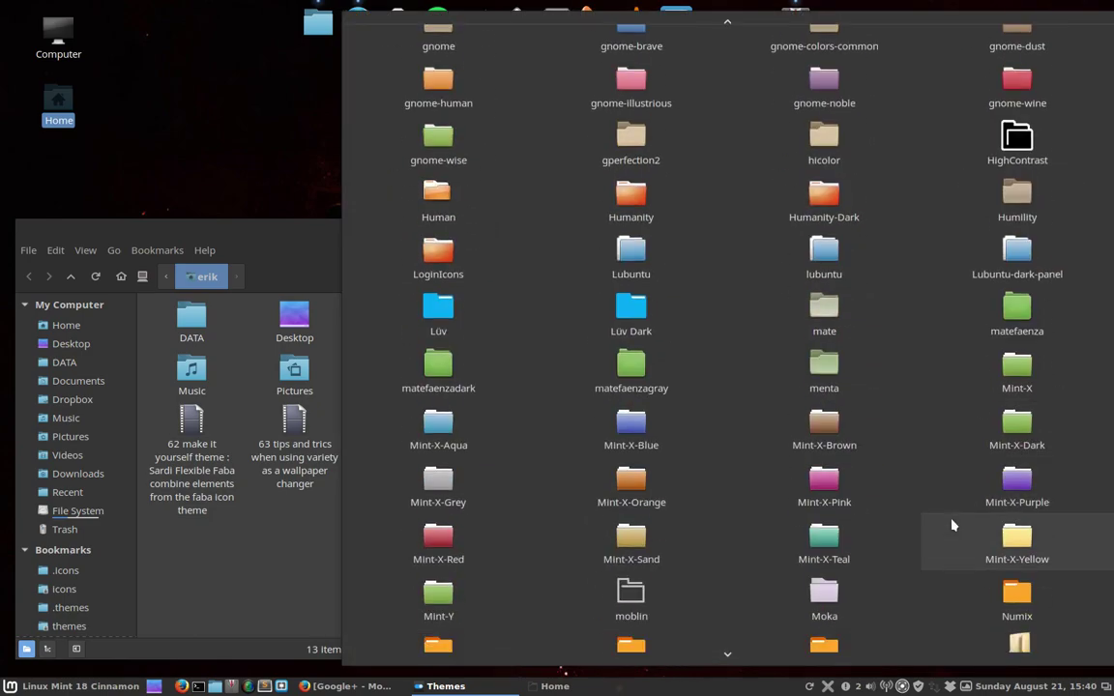
{"action": "scroll", "coordinate": [951, 525], "scroll_direction": "down", "scroll_amount": 3}
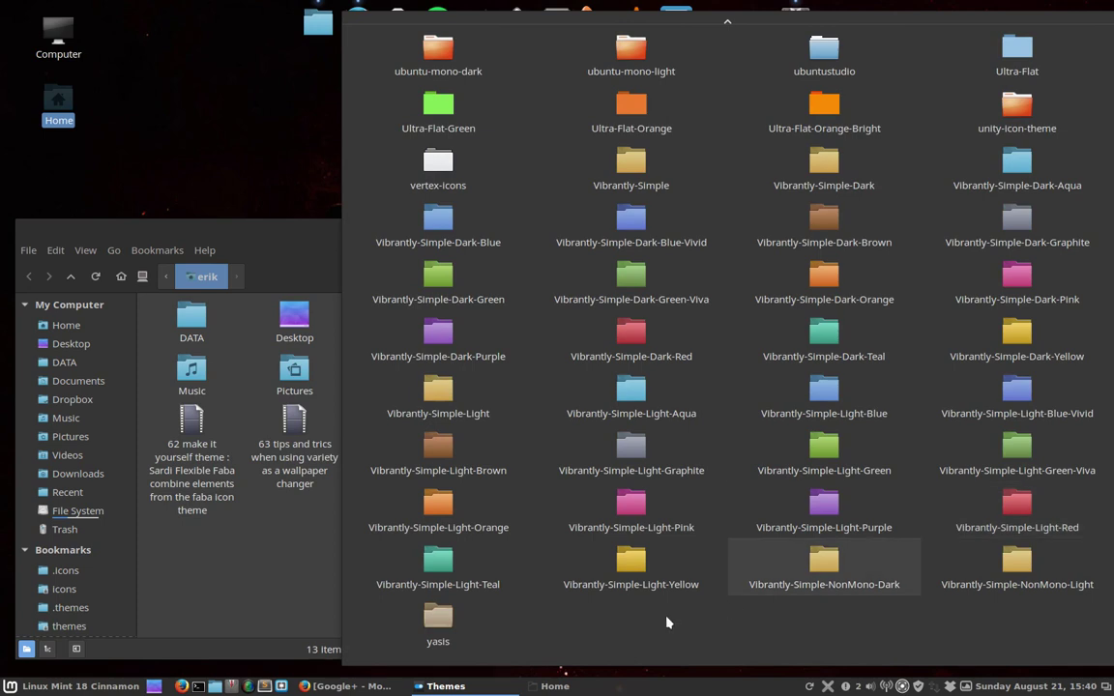
{"action": "left_click", "coordinate": [457, 629]}
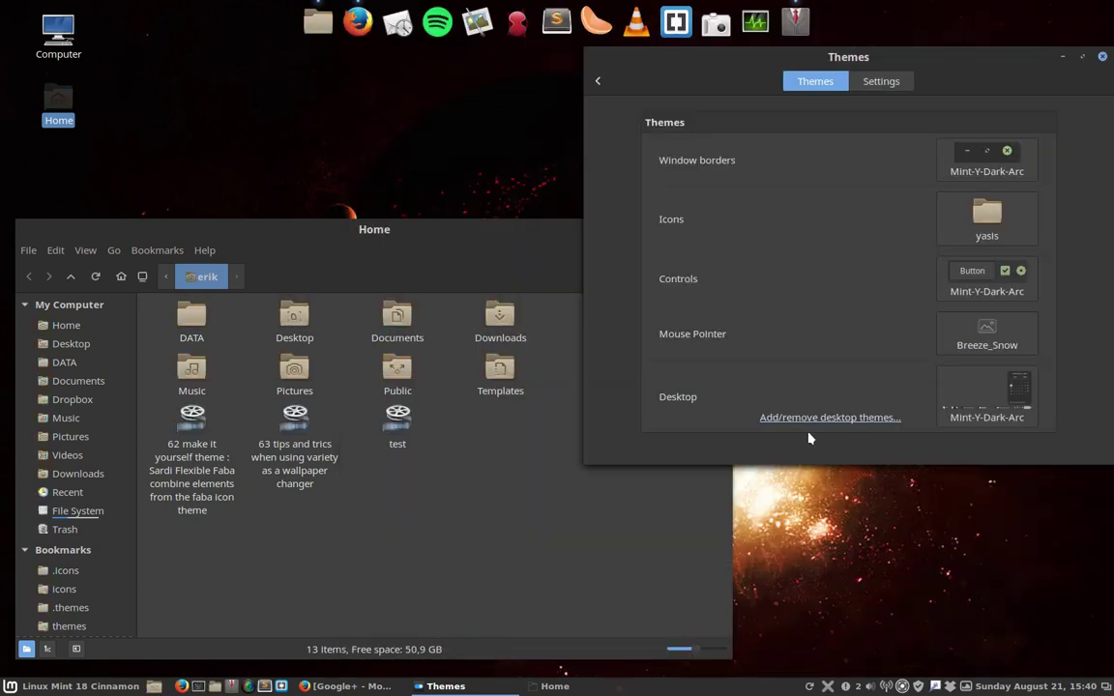
{"action": "left_click", "coordinate": [984, 226]}
- Scroll the icon theme list and apply the Sardi icon theme
{"action": "scroll", "coordinate": [957, 290], "scroll_direction": "down", "scroll_amount": 2}
{"action": "scroll", "coordinate": [951, 323], "scroll_direction": "down", "scroll_amount": 5}
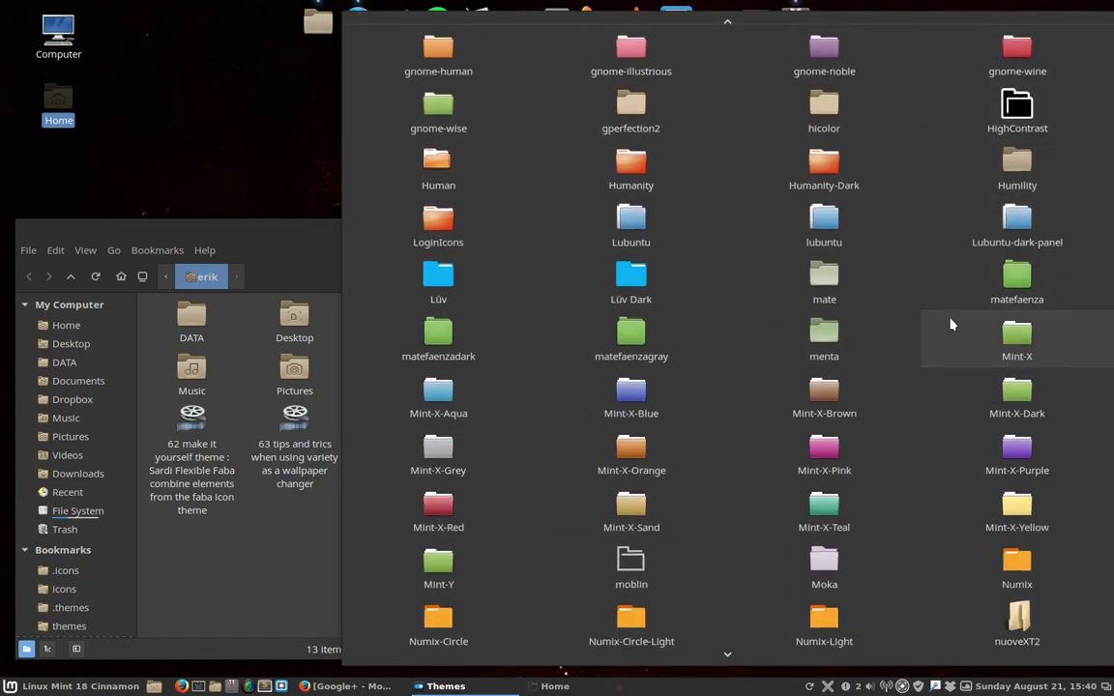
{"action": "scroll", "coordinate": [951, 324], "scroll_direction": "down", "scroll_amount": 2}
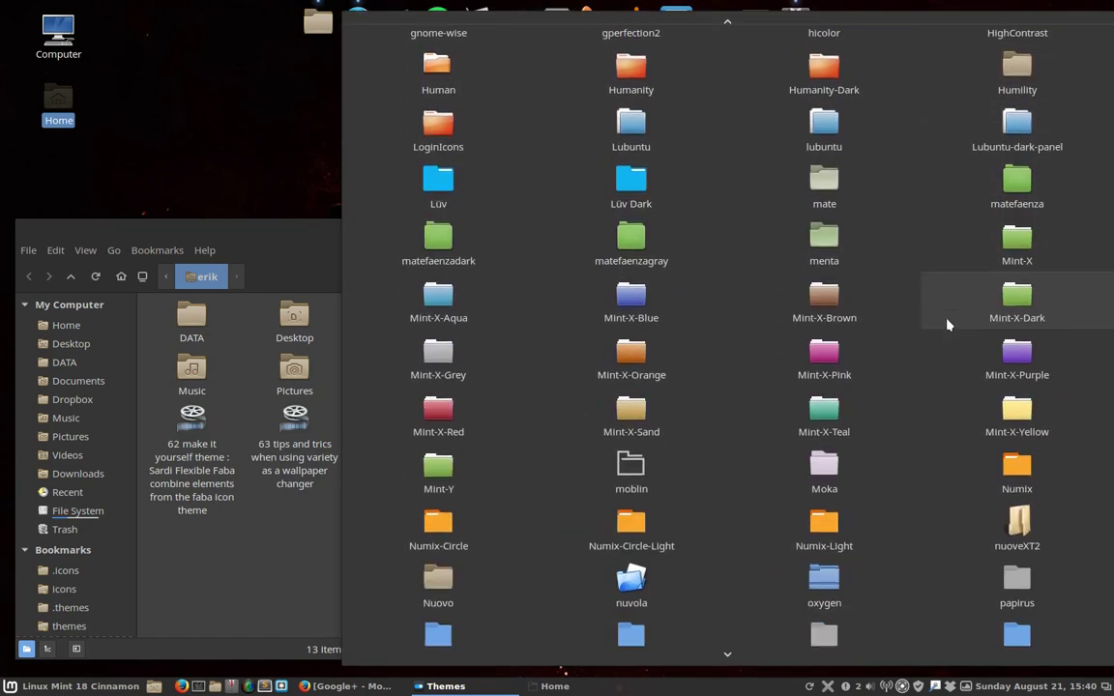
{"action": "scroll", "coordinate": [949, 324], "scroll_direction": "down", "scroll_amount": 2}
{"action": "scroll", "coordinate": [948, 325], "scroll_direction": "down", "scroll_amount": 3}
{"action": "scroll", "coordinate": [948, 324], "scroll_direction": "down", "scroll_amount": 1}
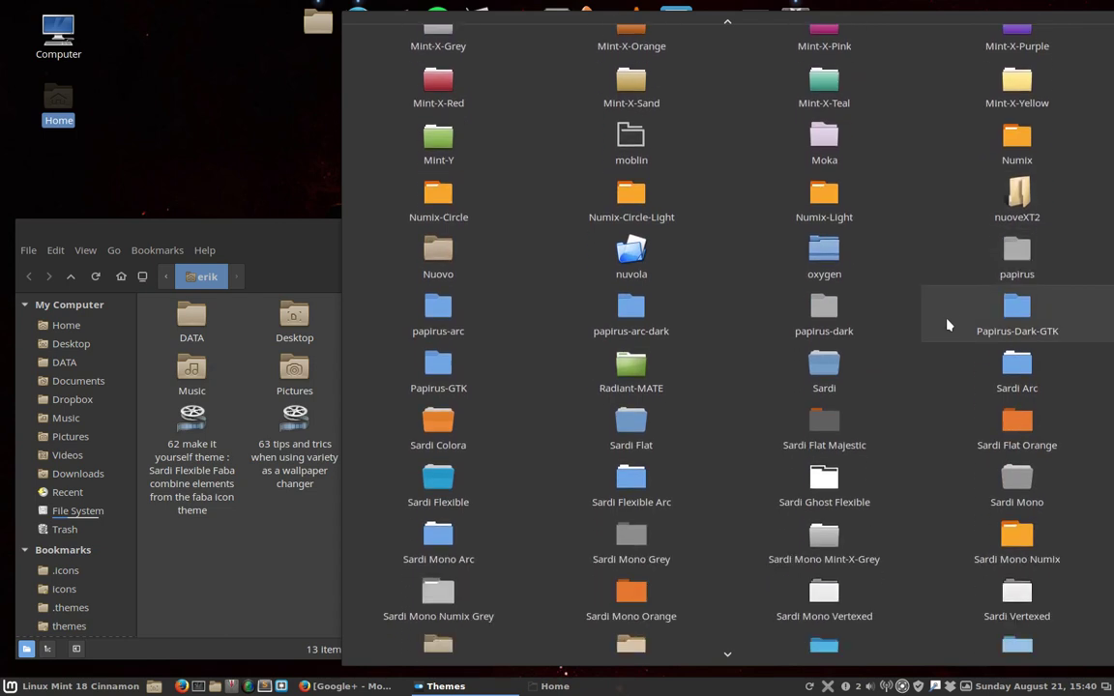
{"action": "scroll", "coordinate": [948, 324], "scroll_direction": "down", "scroll_amount": 3}
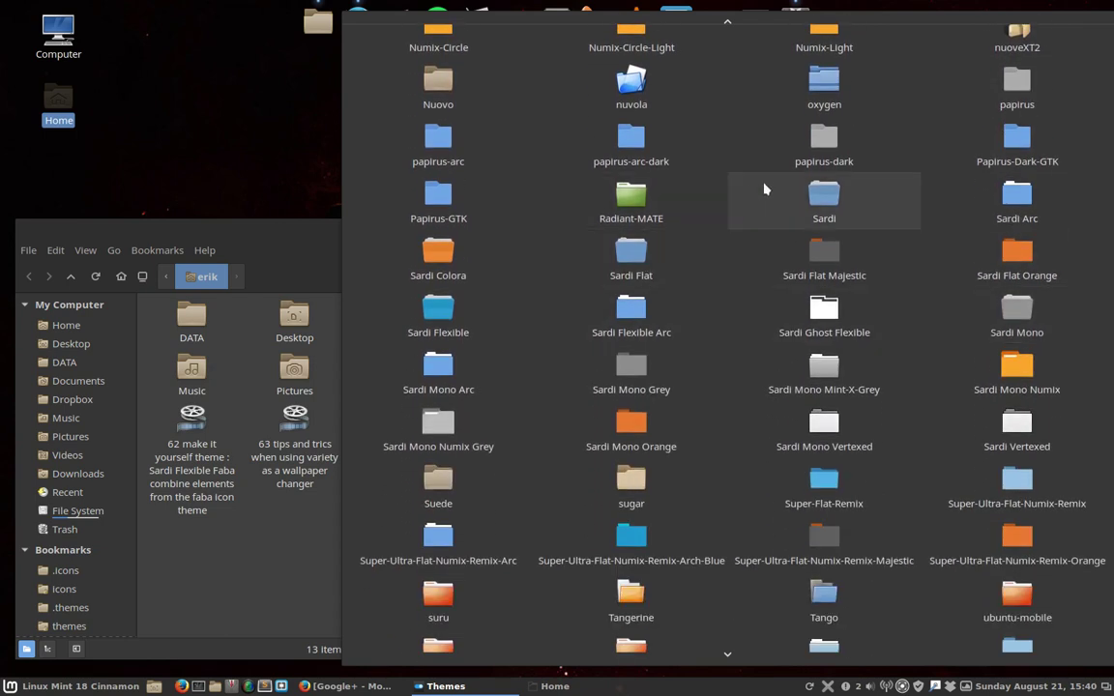
{"action": "left_click", "coordinate": [822, 200]}
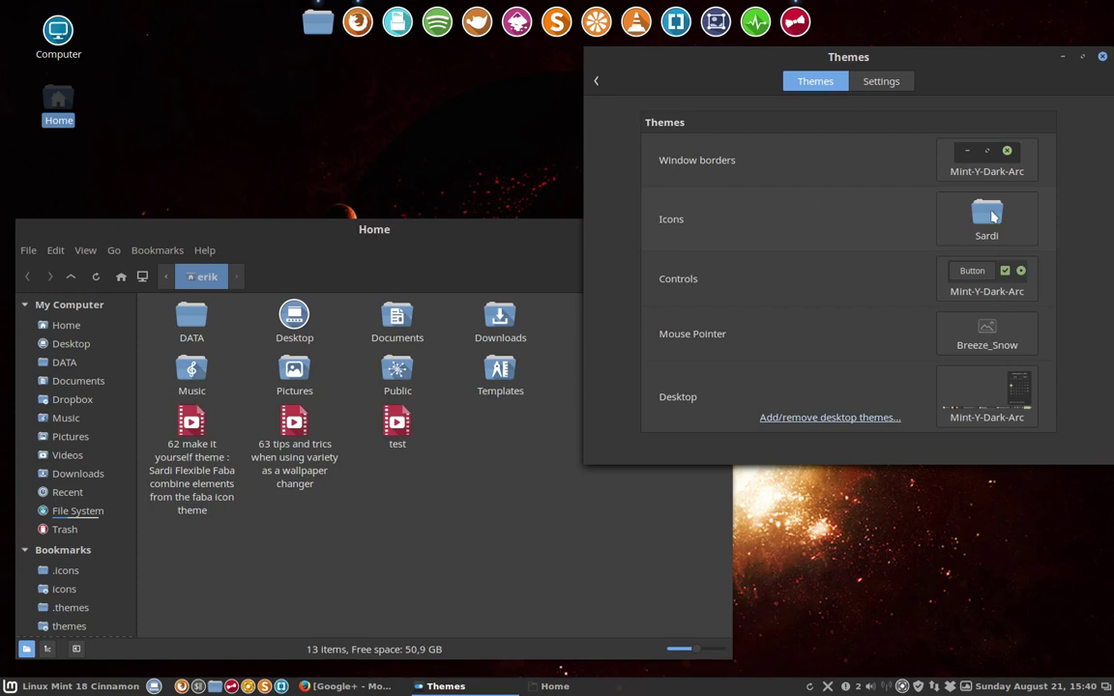
- Switch the icons to Sardi Arc
{"action": "left_click", "coordinate": [993, 217]}
{"action": "scroll", "coordinate": [934, 319], "scroll_direction": "down", "scroll_amount": 5}
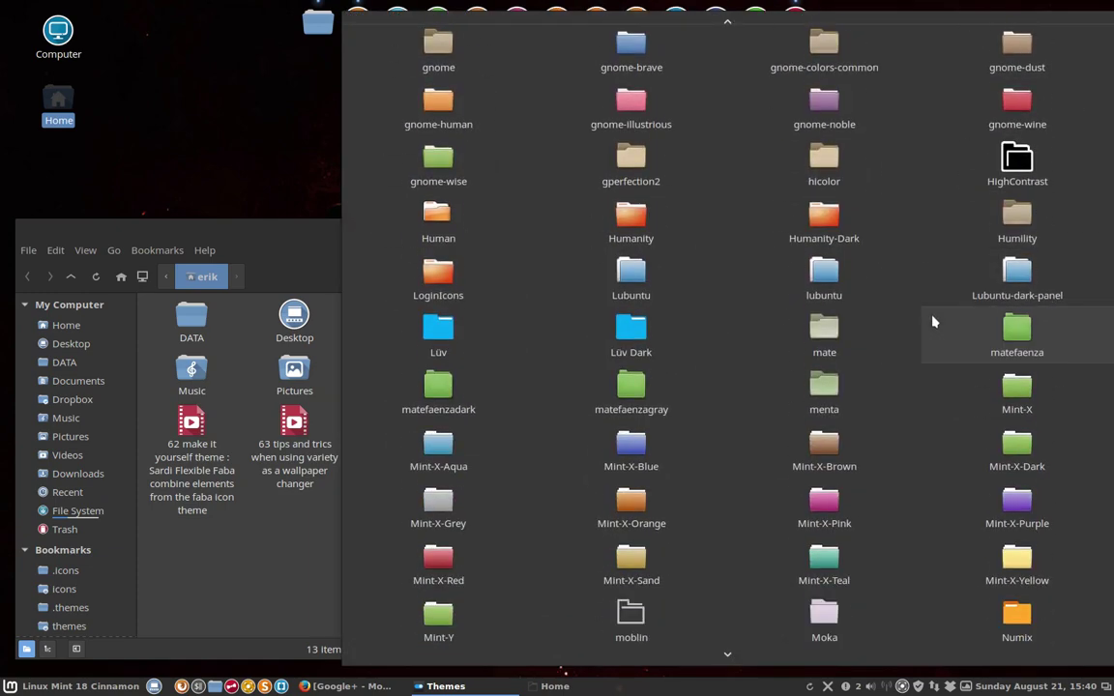
{"action": "scroll", "coordinate": [935, 319], "scroll_direction": "down", "scroll_amount": 5}
{"action": "scroll", "coordinate": [935, 322], "scroll_direction": "down", "scroll_amount": 3}
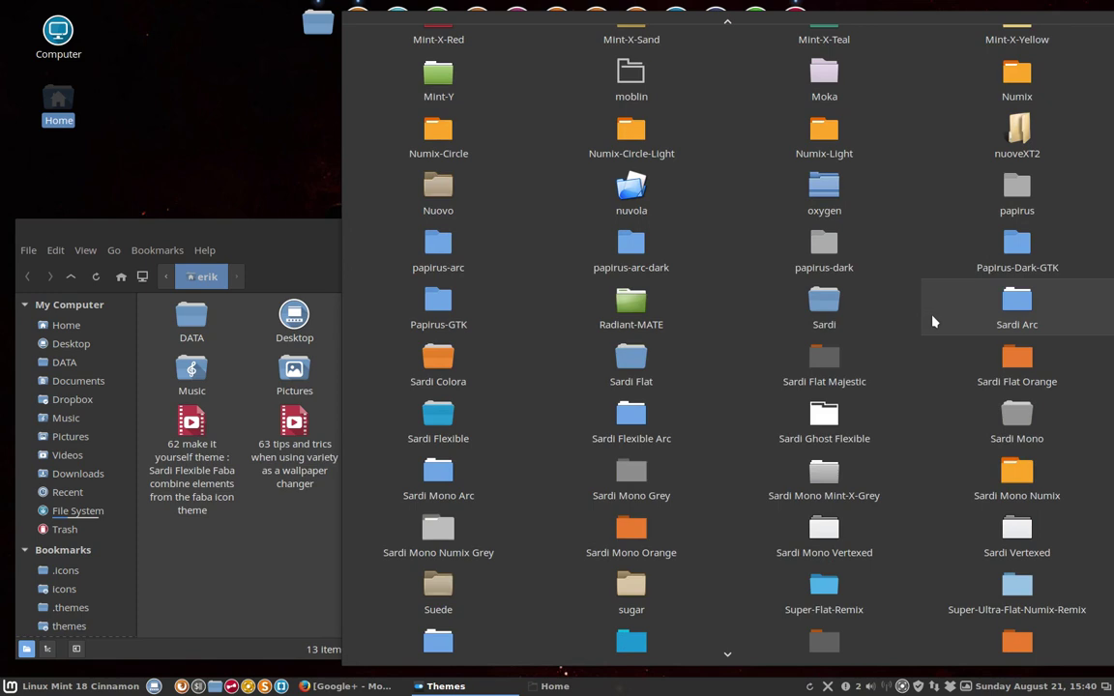
{"action": "left_click", "coordinate": [1005, 308]}
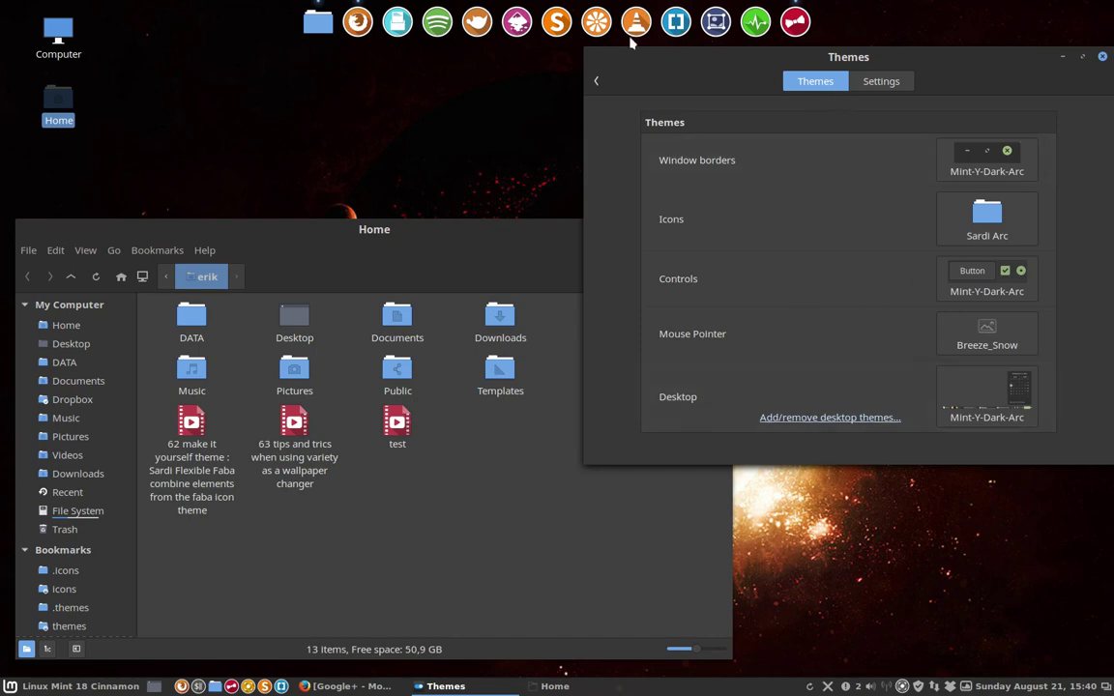
- Switch the icons to Sardi Colora, turning the Home folders orange
{"action": "left_click", "coordinate": [988, 215]}
{"action": "scroll", "coordinate": [933, 464], "scroll_direction": "down", "scroll_amount": 5}
{"action": "scroll", "coordinate": [917, 494], "scroll_direction": "down", "scroll_amount": 3}
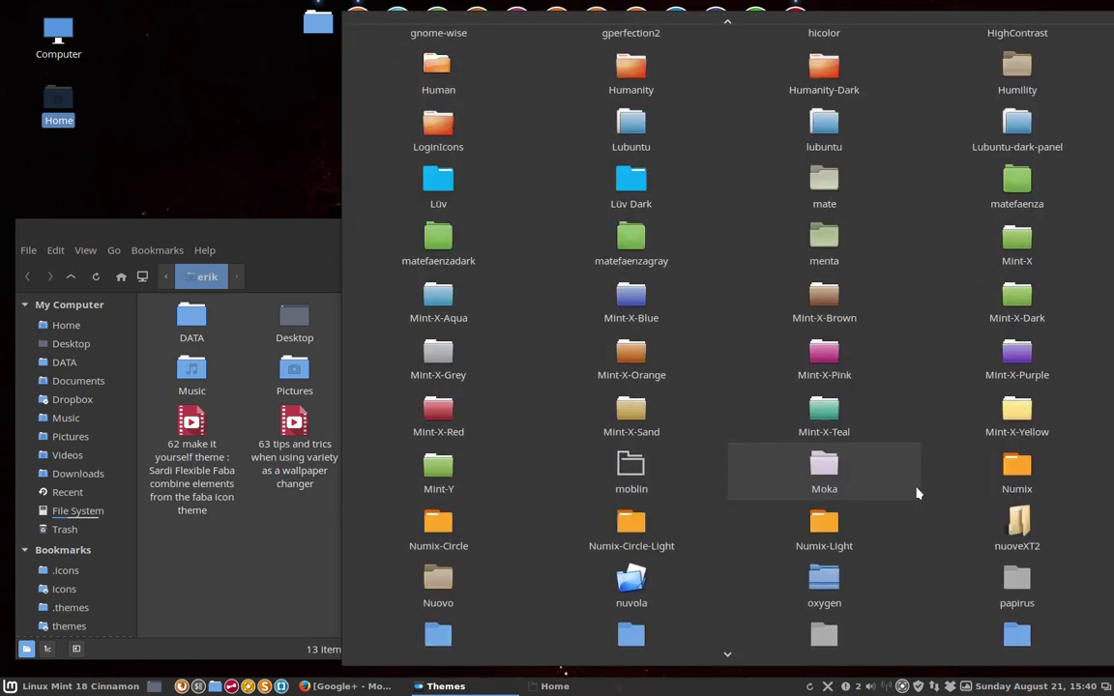
{"action": "scroll", "coordinate": [917, 494], "scroll_direction": "down", "scroll_amount": 3}
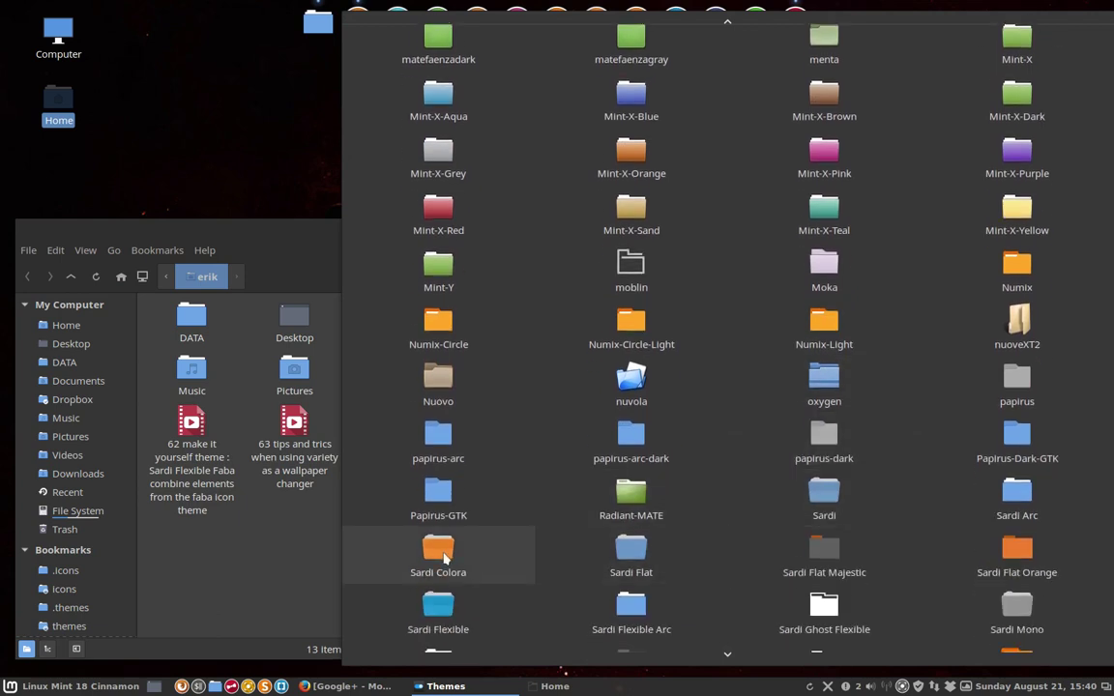
{"action": "left_click", "coordinate": [442, 560]}
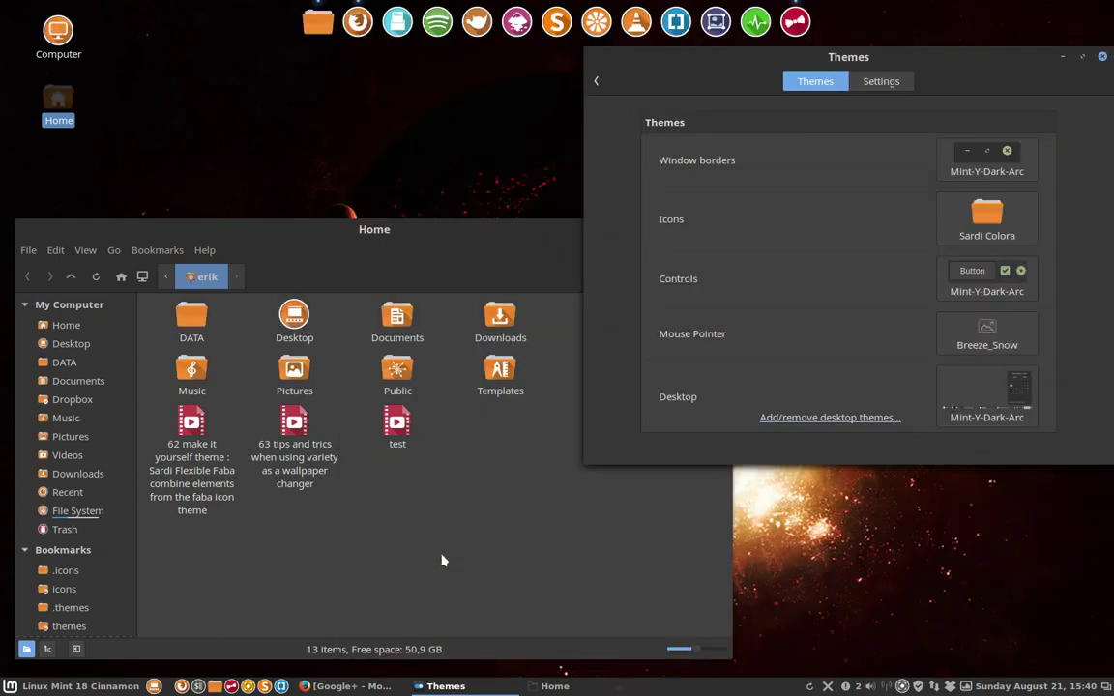
- Apply the Sardi Flat icon theme
{"action": "left_click", "coordinate": [982, 217]}
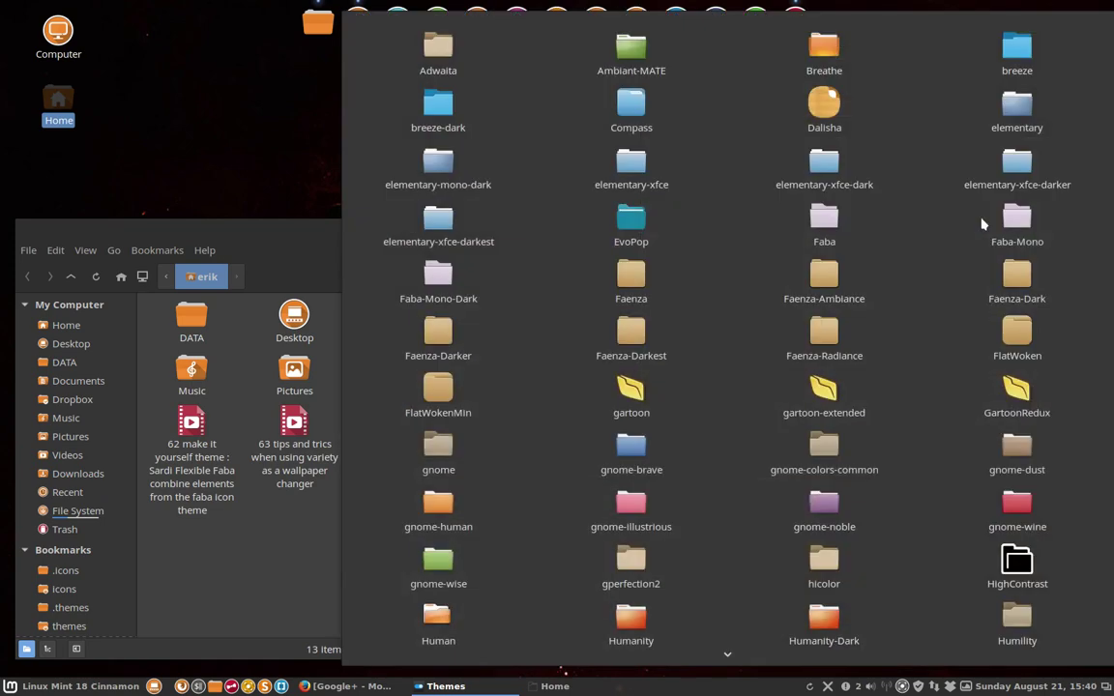
{"action": "scroll", "coordinate": [919, 452], "scroll_direction": "down", "scroll_amount": 2}
{"action": "scroll", "coordinate": [919, 451], "scroll_direction": "down", "scroll_amount": 3}
{"action": "scroll", "coordinate": [919, 451], "scroll_direction": "down", "scroll_amount": 2}
{"action": "scroll", "coordinate": [919, 452], "scroll_direction": "down", "scroll_amount": 2}
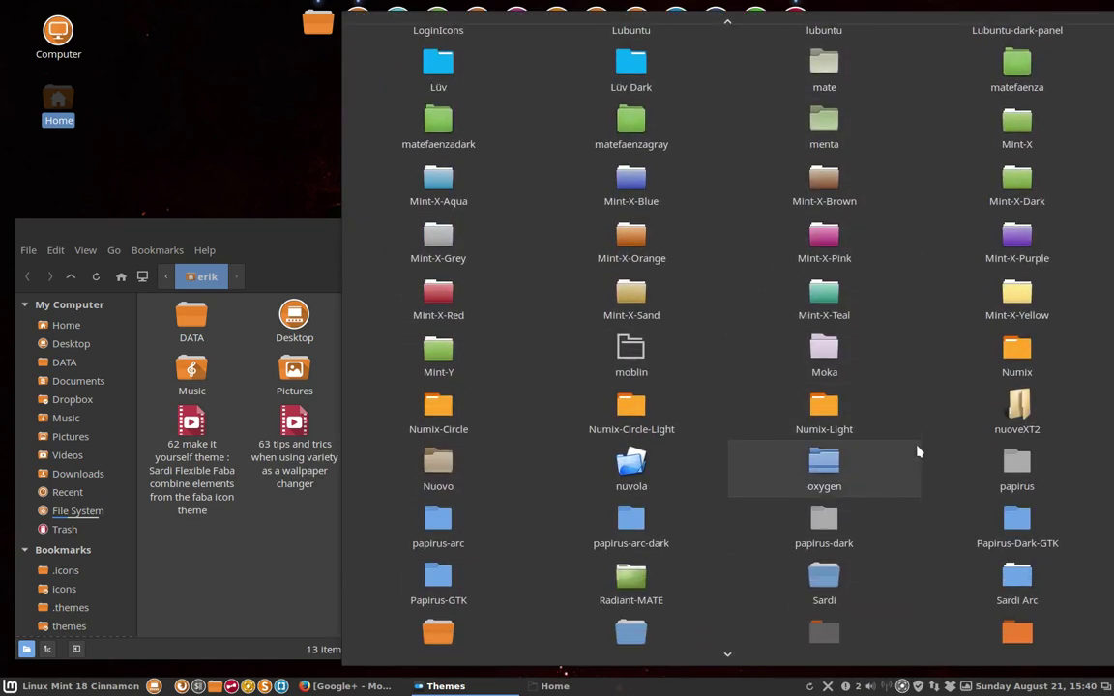
{"action": "scroll", "coordinate": [919, 452], "scroll_direction": "down", "scroll_amount": 3}
{"action": "scroll", "coordinate": [919, 452], "scroll_direction": "down", "scroll_amount": 1}
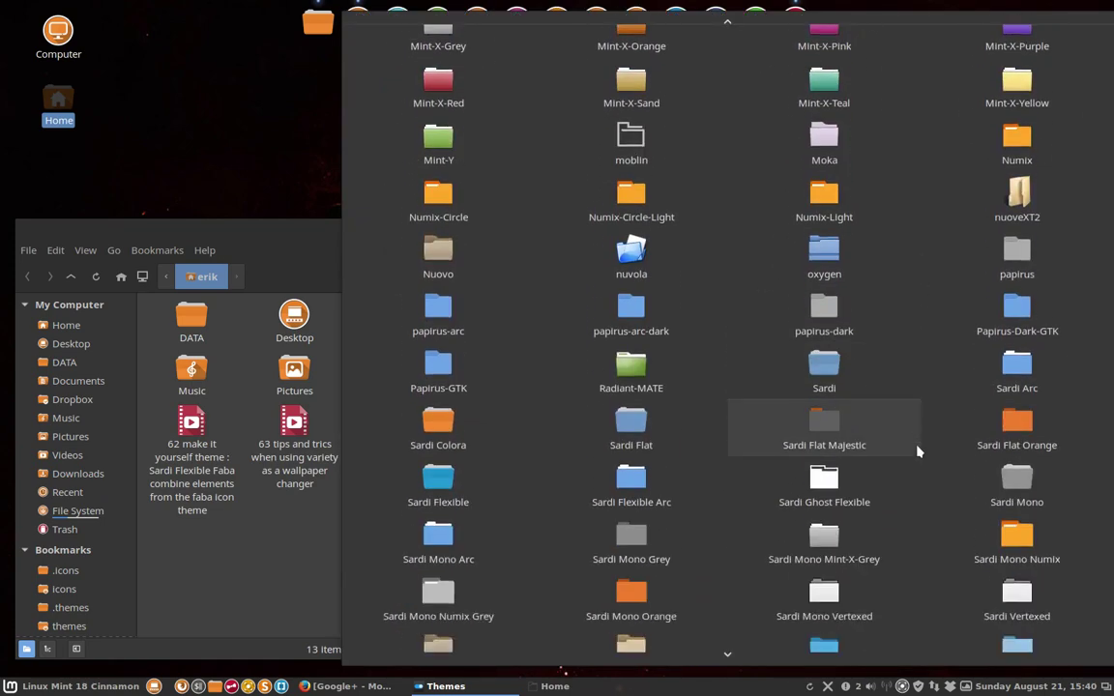
{"action": "left_click", "coordinate": [630, 434]}
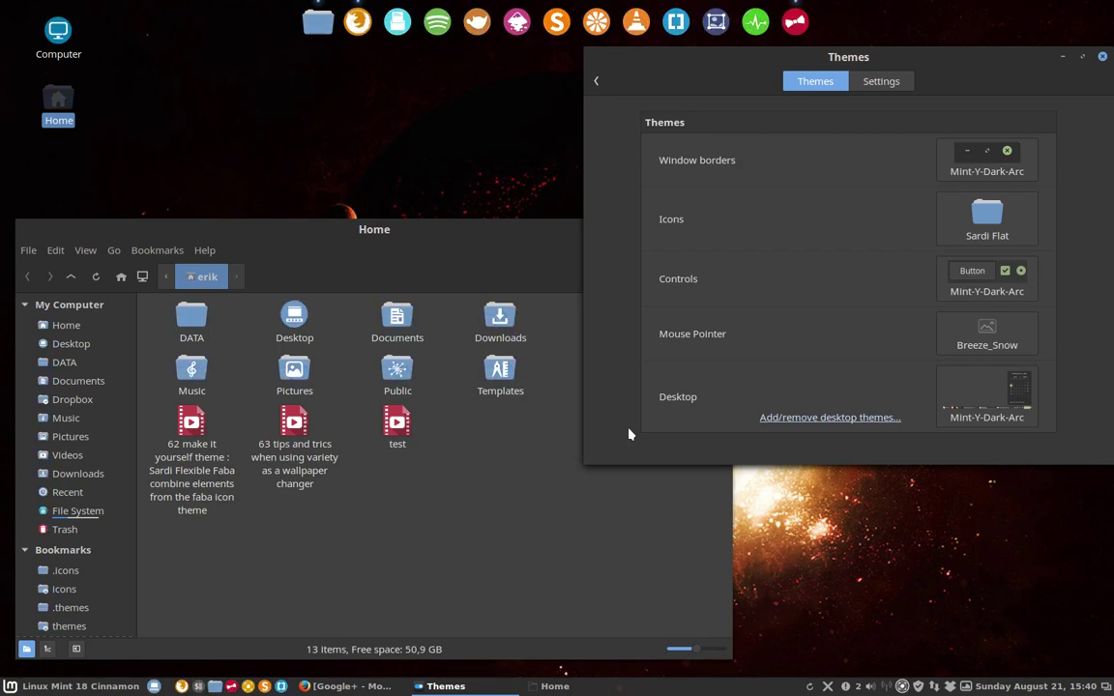
- Switch the icons to Sardi Flat Majestic
{"action": "left_click", "coordinate": [989, 230]}
{"action": "scroll", "coordinate": [821, 448], "scroll_direction": "down", "scroll_amount": 1}
{"action": "scroll", "coordinate": [820, 448], "scroll_direction": "down", "scroll_amount": 6}
{"action": "scroll", "coordinate": [821, 522], "scroll_direction": "down", "scroll_amount": 2}
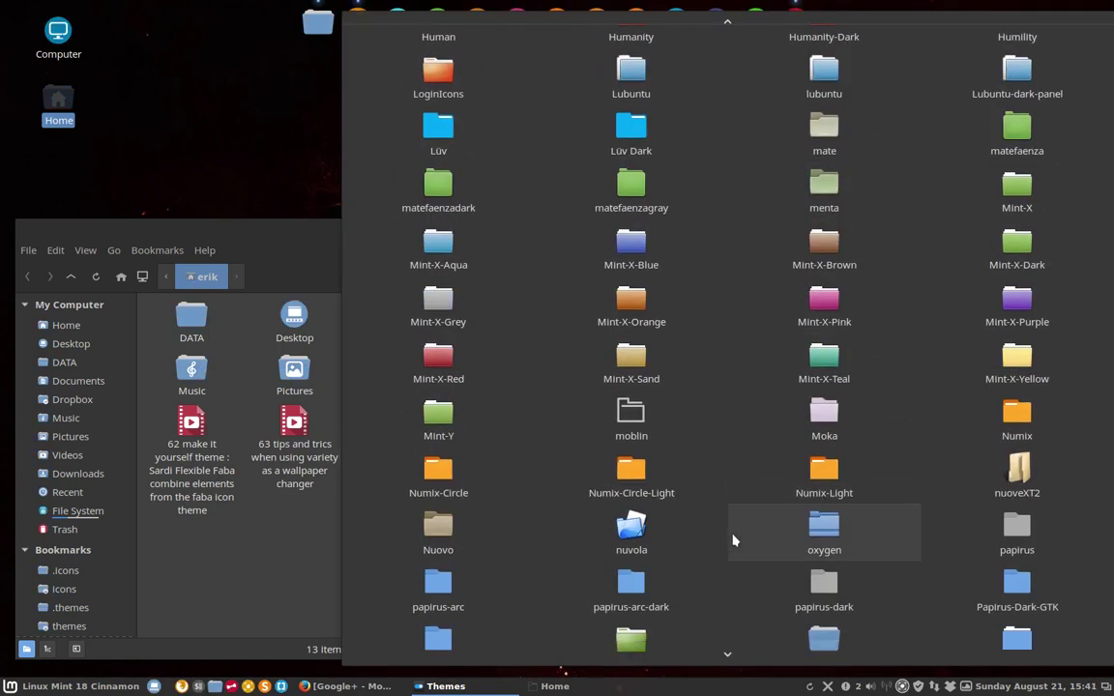
{"action": "scroll", "coordinate": [732, 541], "scroll_direction": "down", "scroll_amount": 1}
{"action": "scroll", "coordinate": [732, 540], "scroll_direction": "down", "scroll_amount": 1}
{"action": "scroll", "coordinate": [732, 541], "scroll_direction": "down", "scroll_amount": 2}
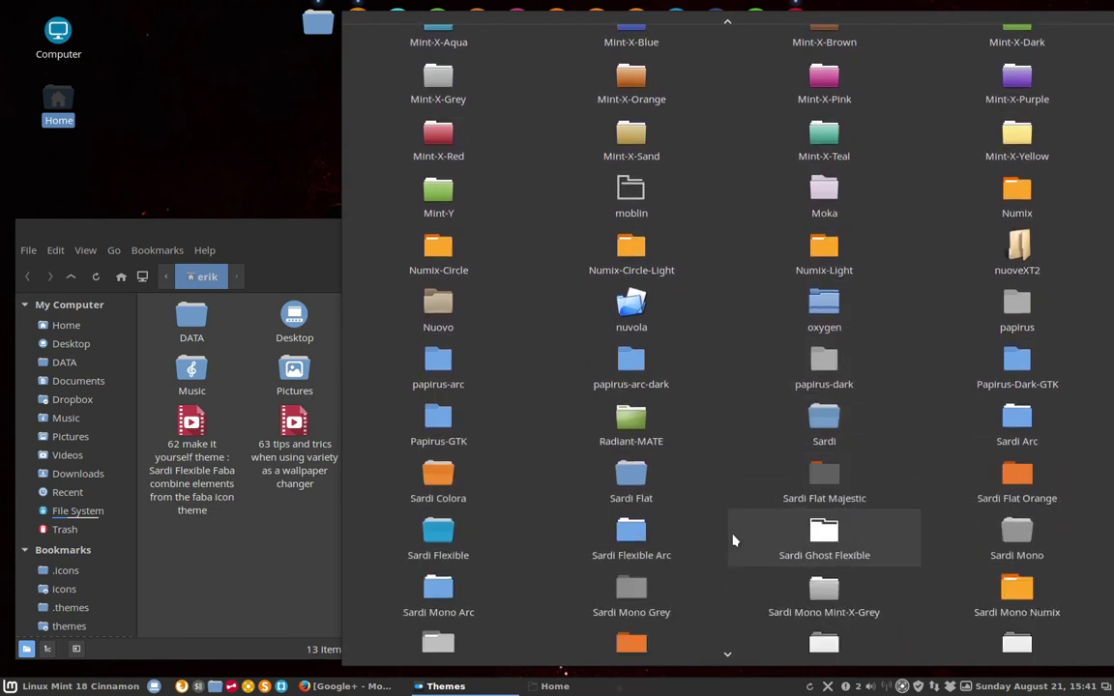
{"action": "left_click", "coordinate": [748, 435]}
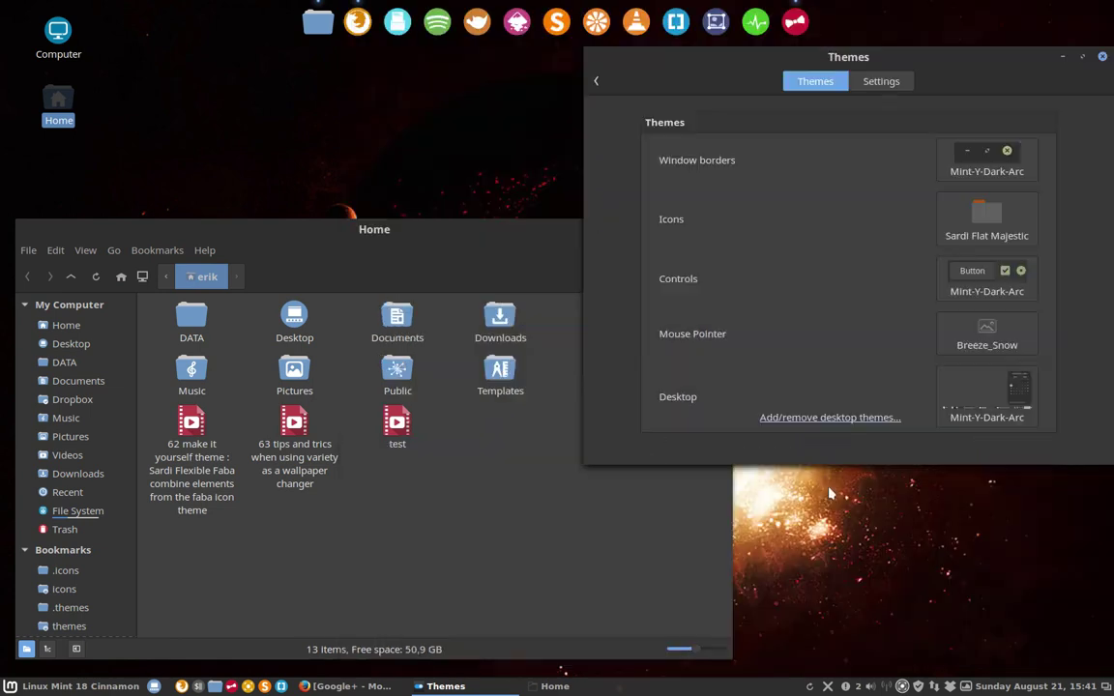
- Switch the icons to Sardi Flat Orange and reopen the icon theme list
{"action": "left_click", "coordinate": [974, 223]}
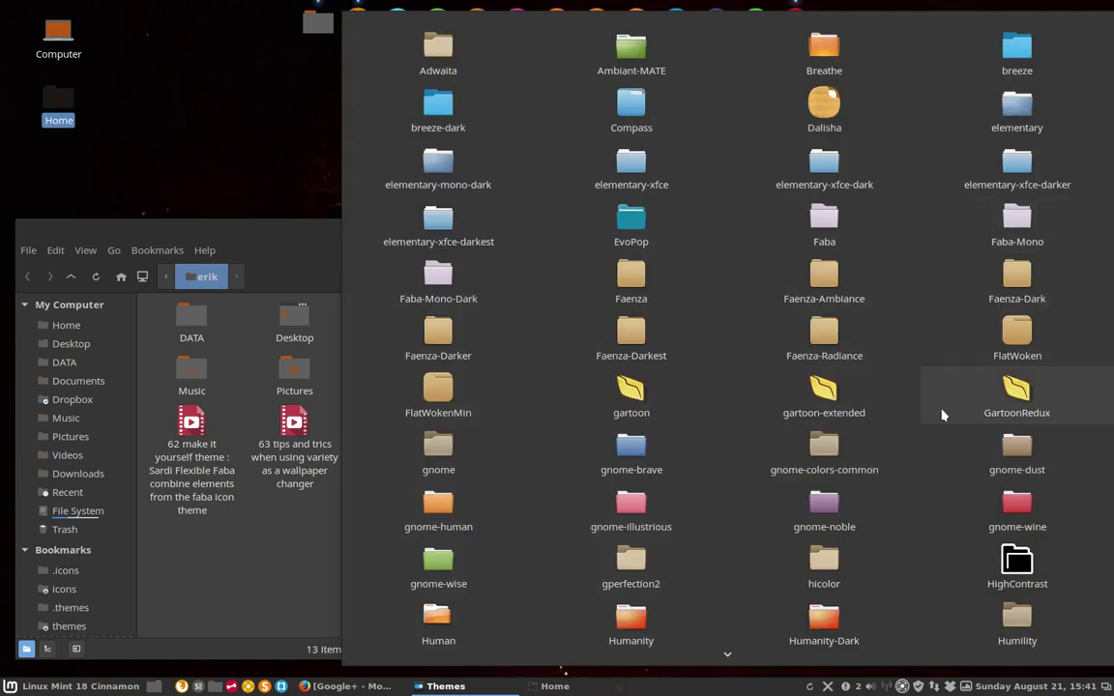
{"action": "scroll", "coordinate": [940, 415], "scroll_direction": "down", "scroll_amount": 2}
{"action": "scroll", "coordinate": [944, 415], "scroll_direction": "down", "scroll_amount": 5}
{"action": "scroll", "coordinate": [943, 416], "scroll_direction": "down", "scroll_amount": 5}
{"action": "scroll", "coordinate": [943, 416], "scroll_direction": "down", "scroll_amount": 5}
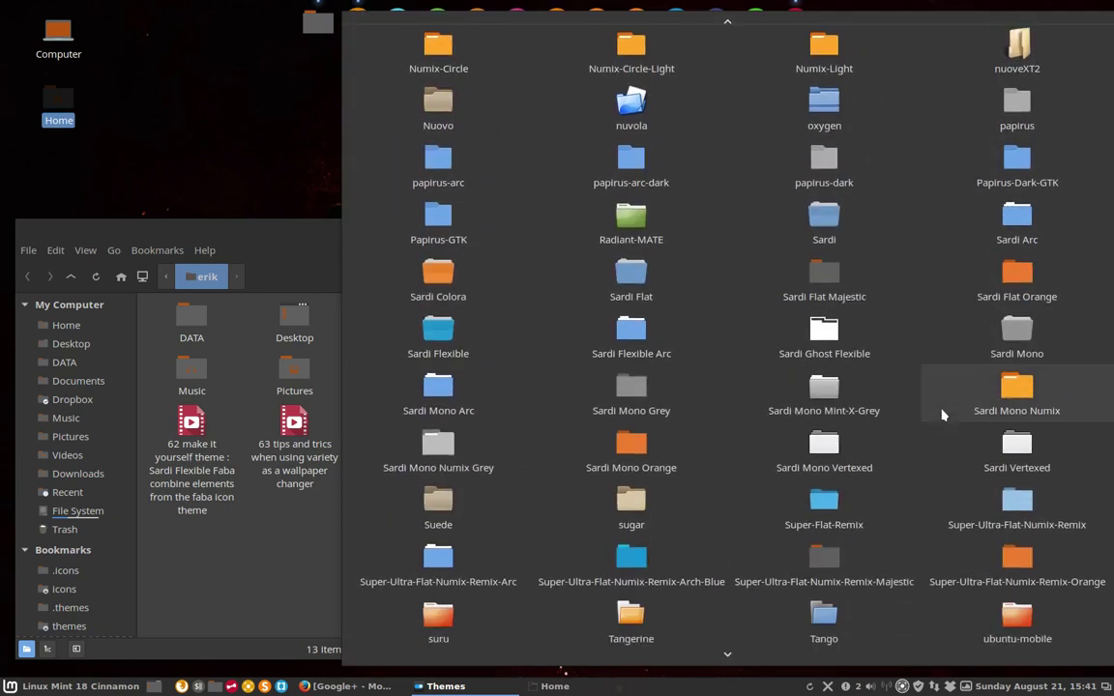
{"action": "left_click", "coordinate": [1025, 263]}
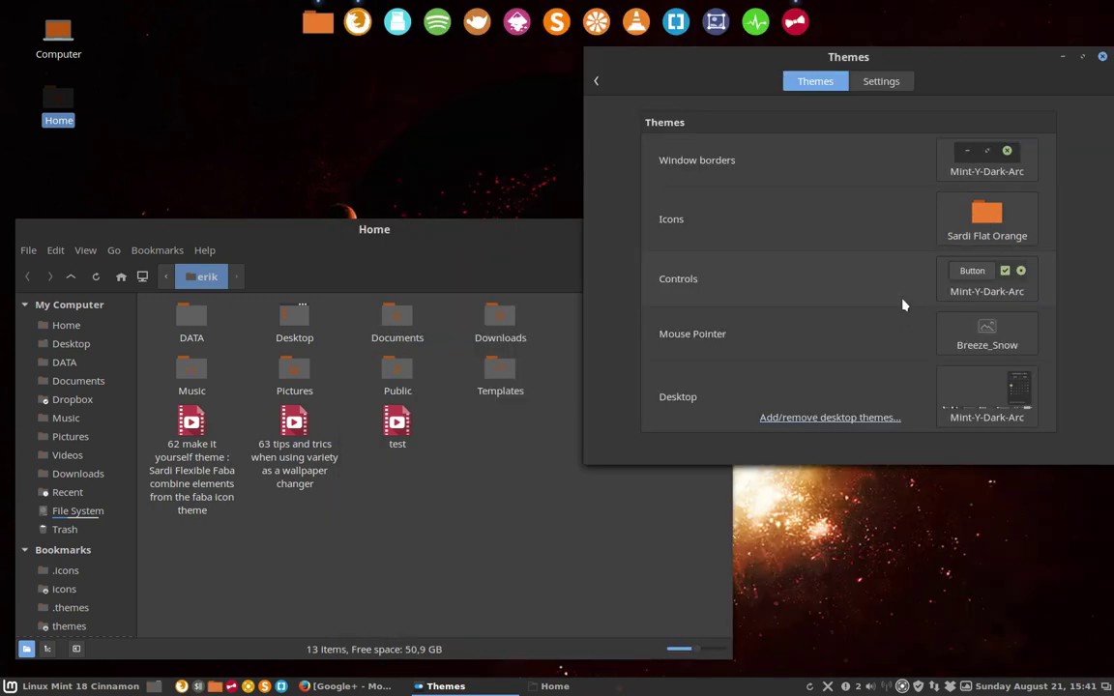
{"action": "left_click", "coordinate": [980, 217]}
- Apply the Sardi Flexible icon theme
{"action": "scroll", "coordinate": [876, 404], "scroll_direction": "down", "scroll_amount": 3}
{"action": "scroll", "coordinate": [875, 406], "scroll_direction": "down", "scroll_amount": 5}
{"action": "scroll", "coordinate": [879, 410], "scroll_direction": "down", "scroll_amount": 5}
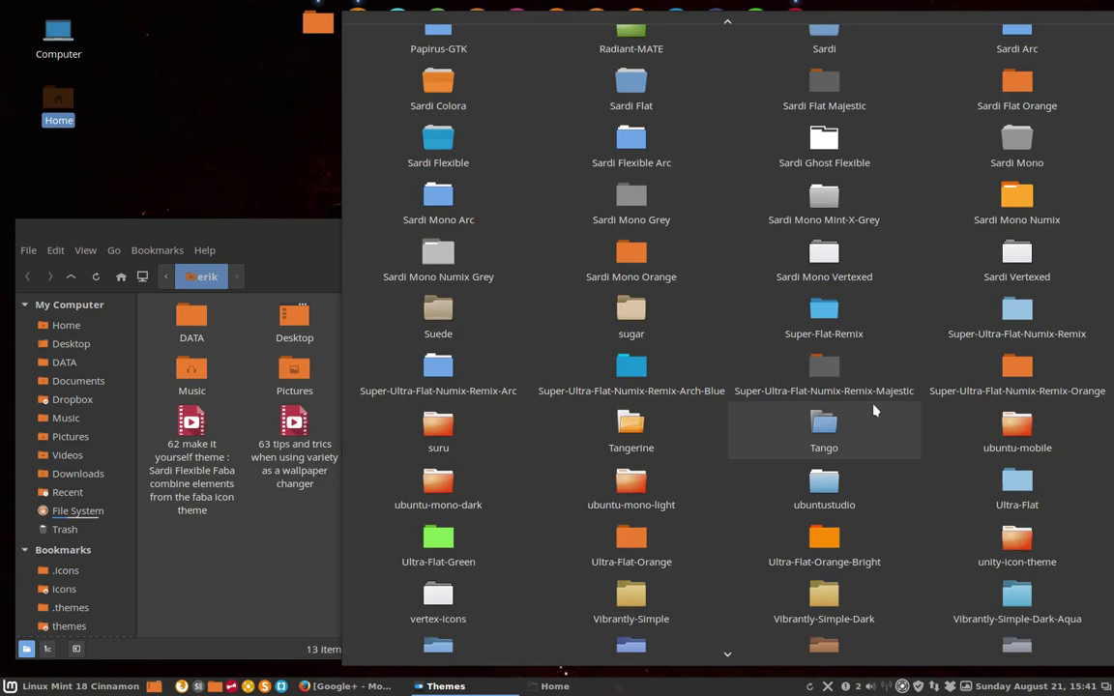
{"action": "left_click", "coordinate": [436, 162]}
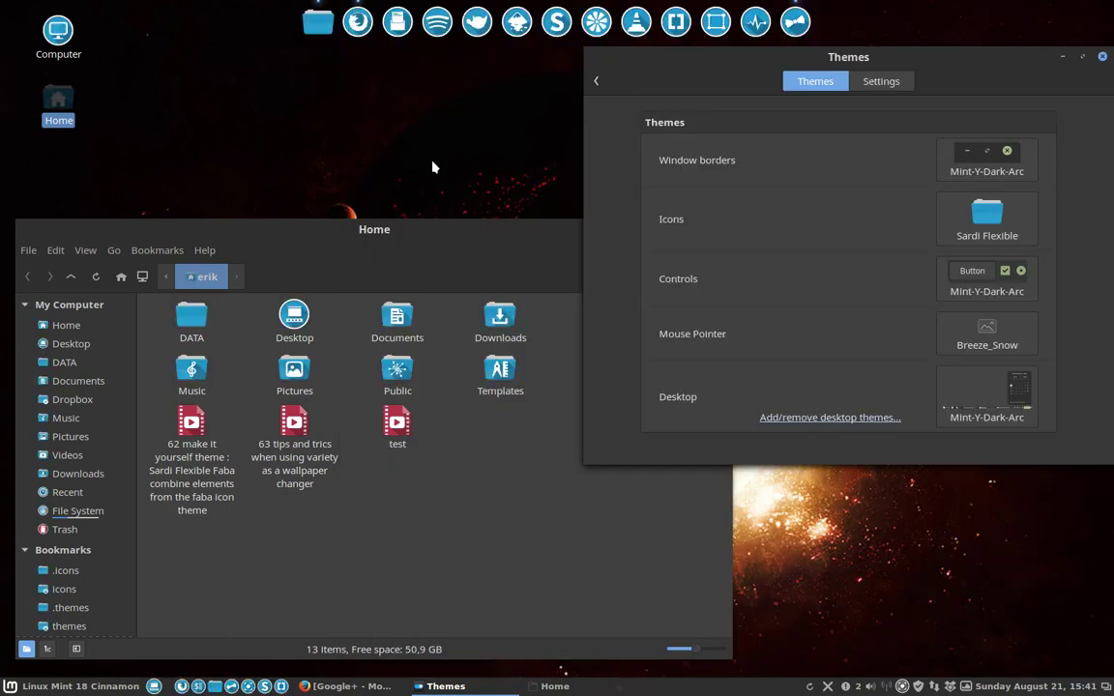
- Switch the icons to Sardi Flexible Arc
{"action": "left_click", "coordinate": [983, 226]}
{"action": "scroll", "coordinate": [724, 474], "scroll_direction": "down", "scroll_amount": 3}
{"action": "scroll", "coordinate": [722, 497], "scroll_direction": "down", "scroll_amount": 3}
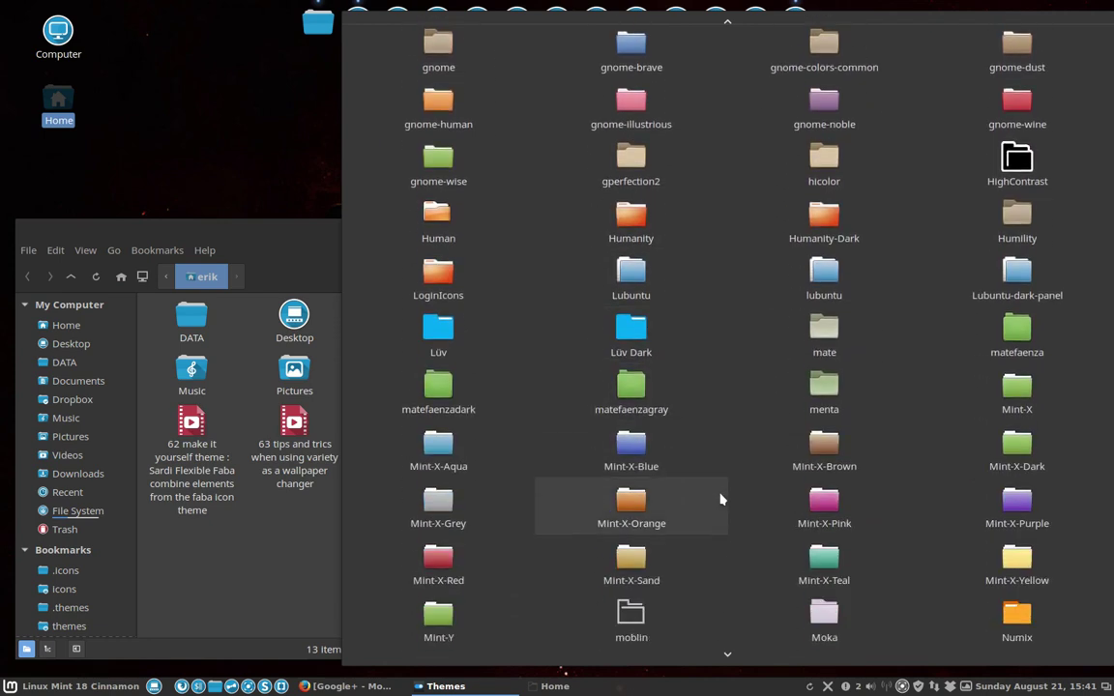
{"action": "scroll", "coordinate": [721, 500], "scroll_direction": "down", "scroll_amount": 1}
{"action": "scroll", "coordinate": [720, 500], "scroll_direction": "down", "scroll_amount": 2}
{"action": "scroll", "coordinate": [721, 499], "scroll_direction": "down", "scroll_amount": 2}
{"action": "scroll", "coordinate": [720, 499], "scroll_direction": "down", "scroll_amount": 1}
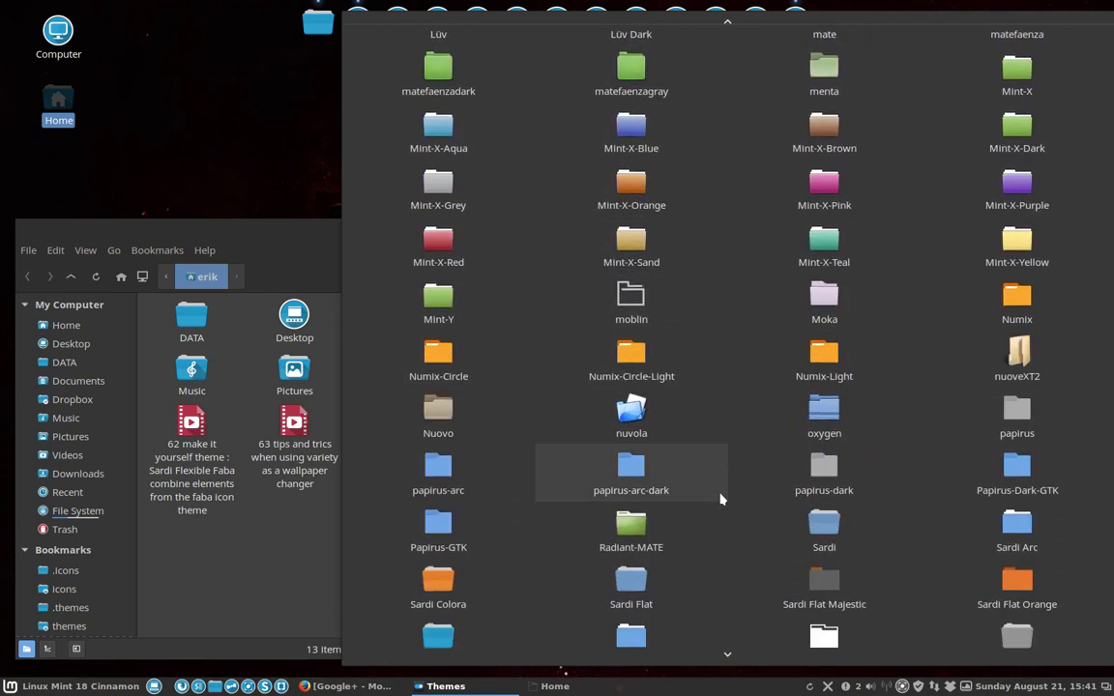
{"action": "scroll", "coordinate": [721, 499], "scroll_direction": "down", "scroll_amount": 2}
{"action": "left_click", "coordinate": [633, 539]}
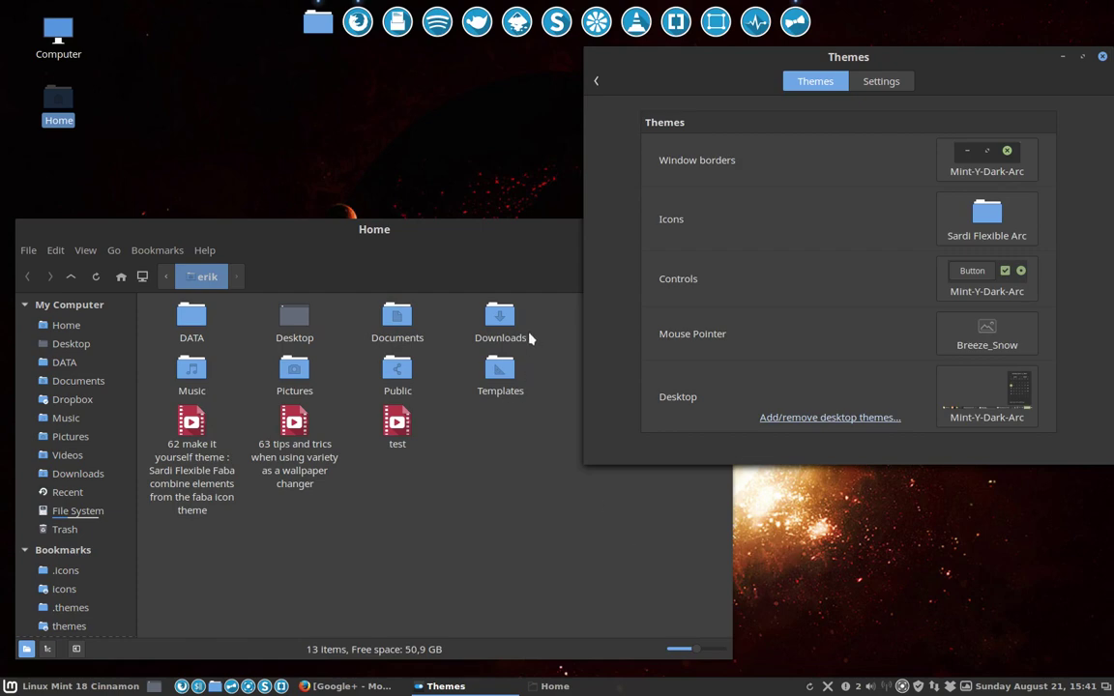
- Switch the icons to Sardi Ghost Flexible
{"action": "left_click", "coordinate": [1001, 247]}
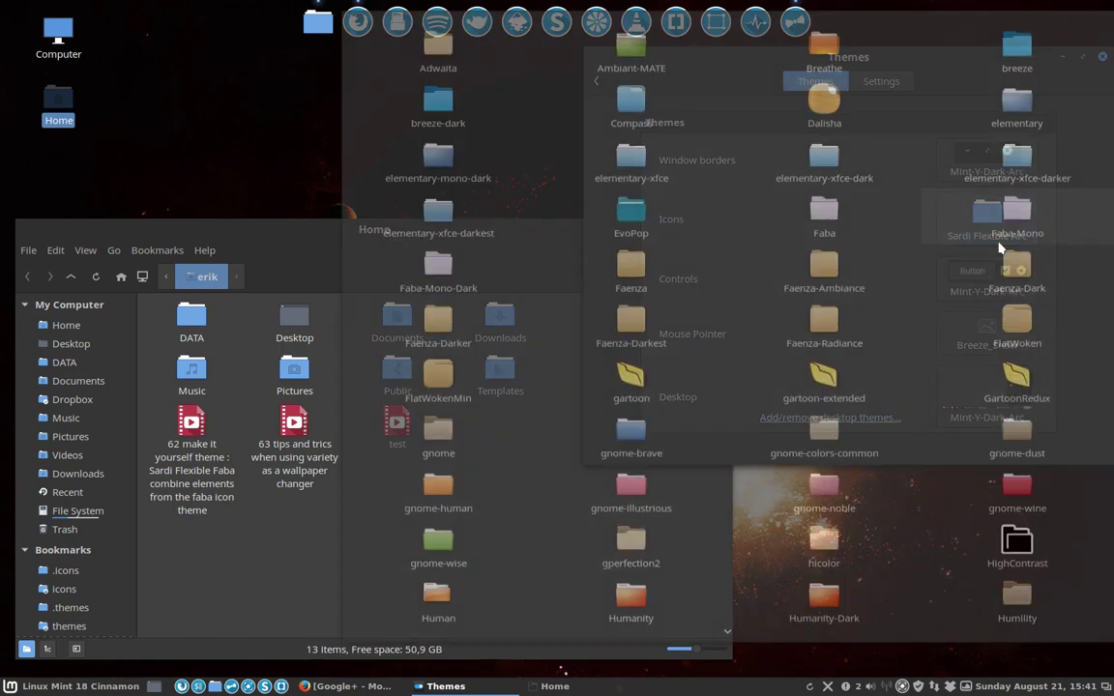
{"action": "scroll", "coordinate": [816, 484], "scroll_direction": "down", "scroll_amount": 5}
{"action": "scroll", "coordinate": [817, 498], "scroll_direction": "down", "scroll_amount": 3}
{"action": "scroll", "coordinate": [808, 495], "scroll_direction": "down", "scroll_amount": 4}
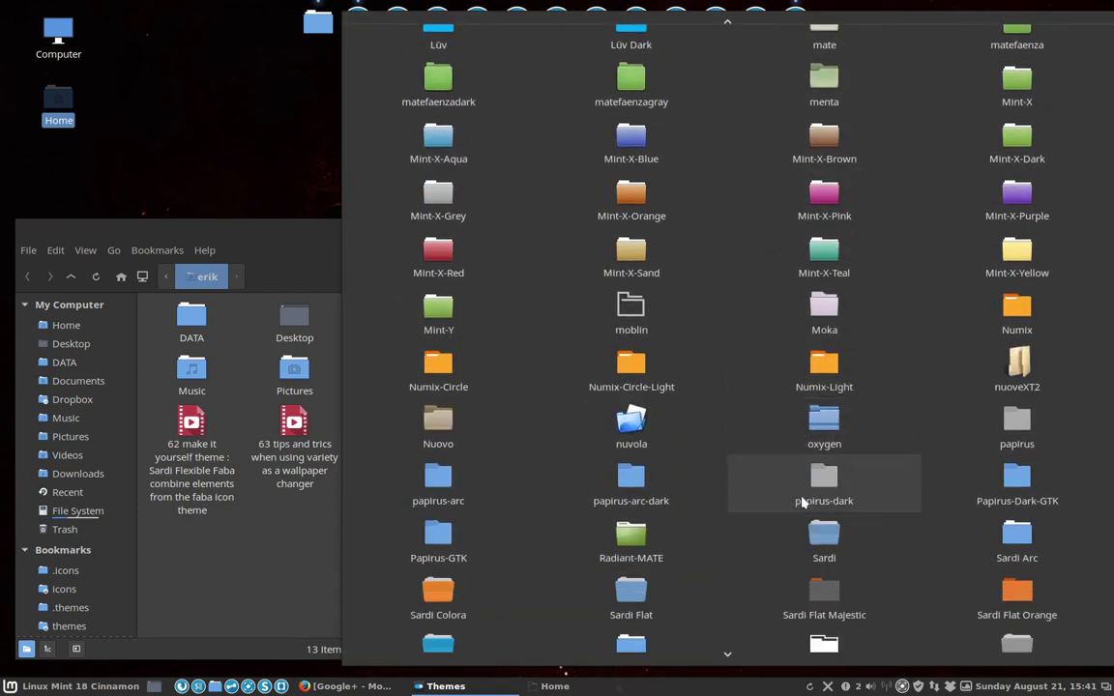
{"action": "scroll", "coordinate": [802, 502], "scroll_direction": "down", "scroll_amount": 1}
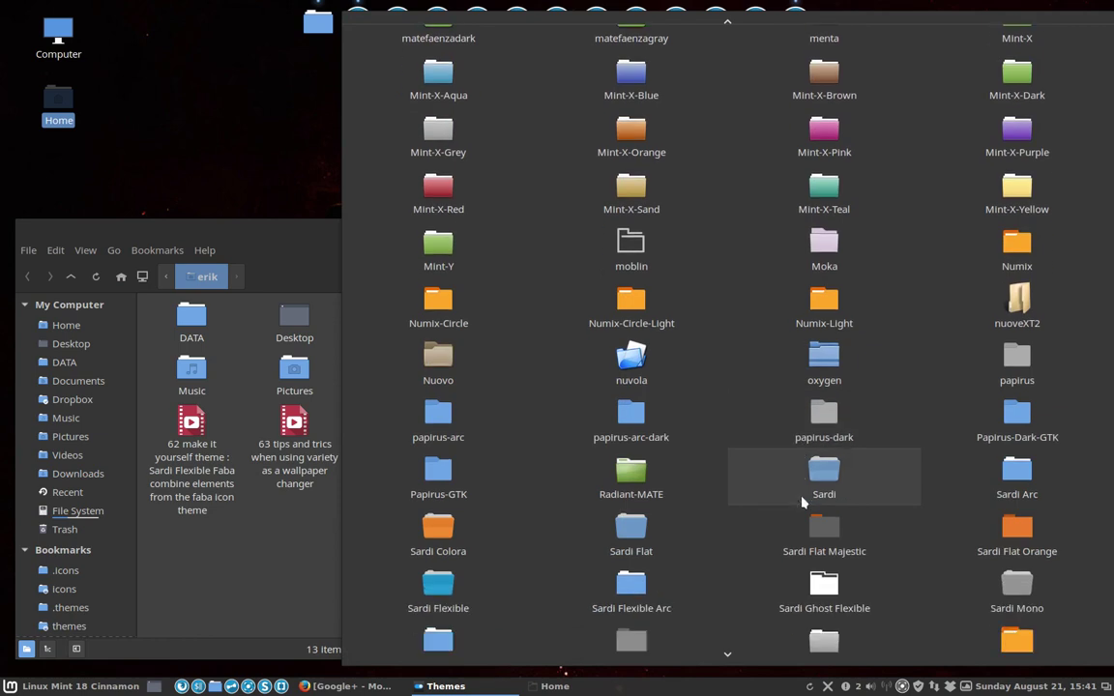
{"action": "scroll", "coordinate": [764, 511], "scroll_direction": "down", "scroll_amount": 1}
{"action": "scroll", "coordinate": [730, 521], "scroll_direction": "down", "scroll_amount": 1}
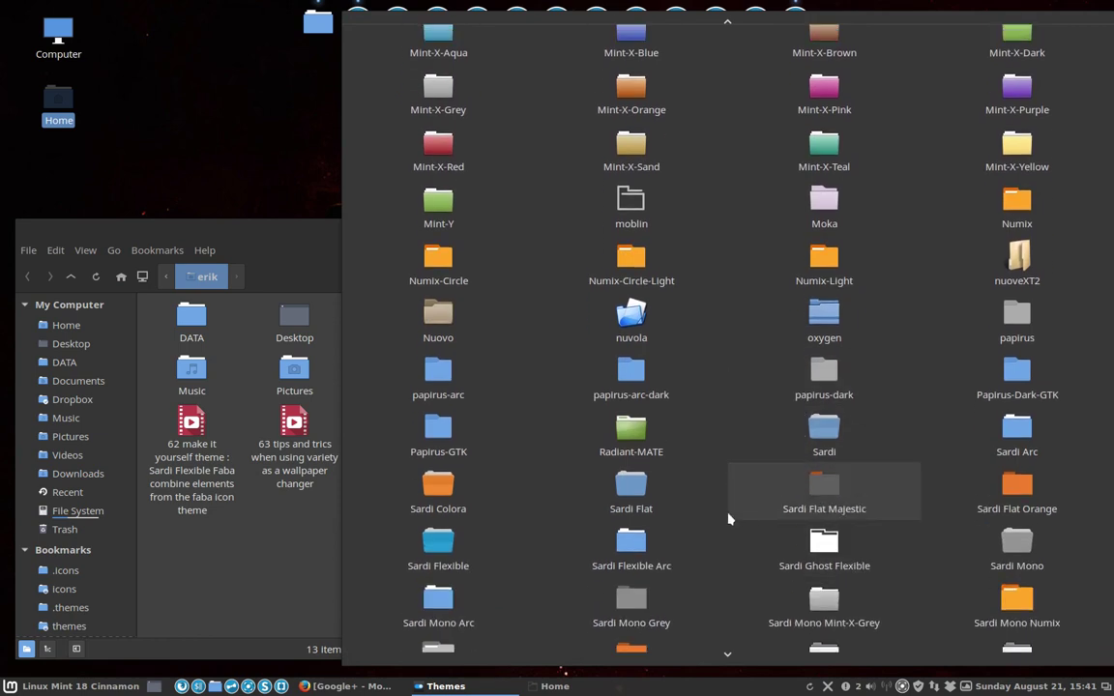
{"action": "left_click", "coordinate": [817, 525]}
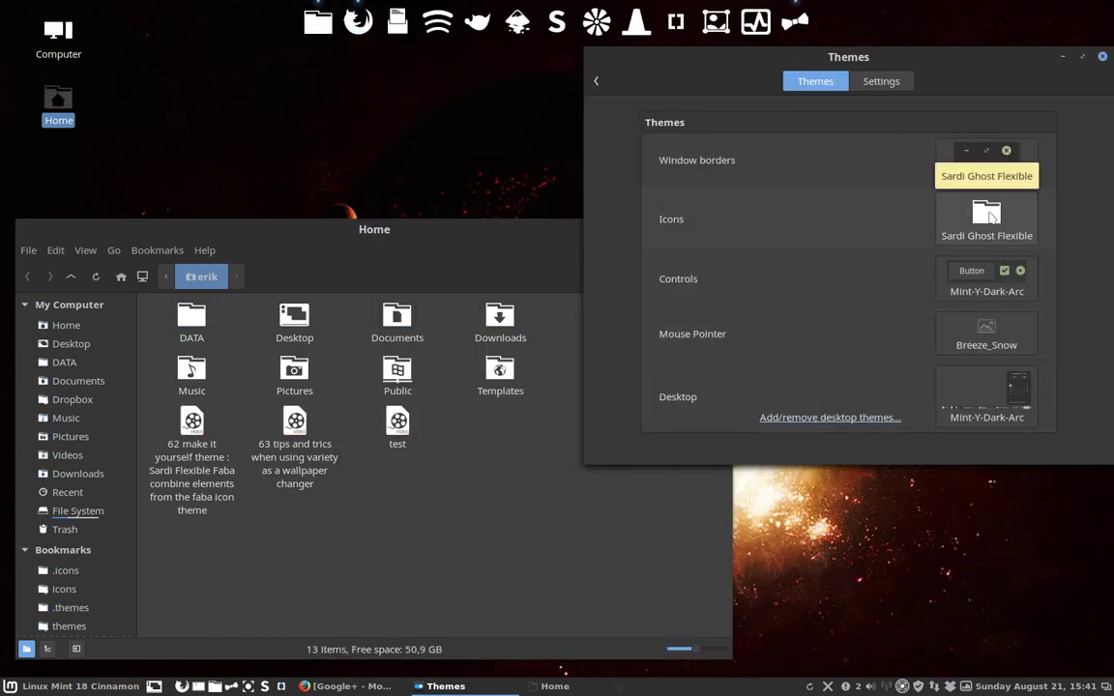
- Switch the icons to Sardi Mono, turning the Home folders grey
{"action": "left_click", "coordinate": [989, 217]}
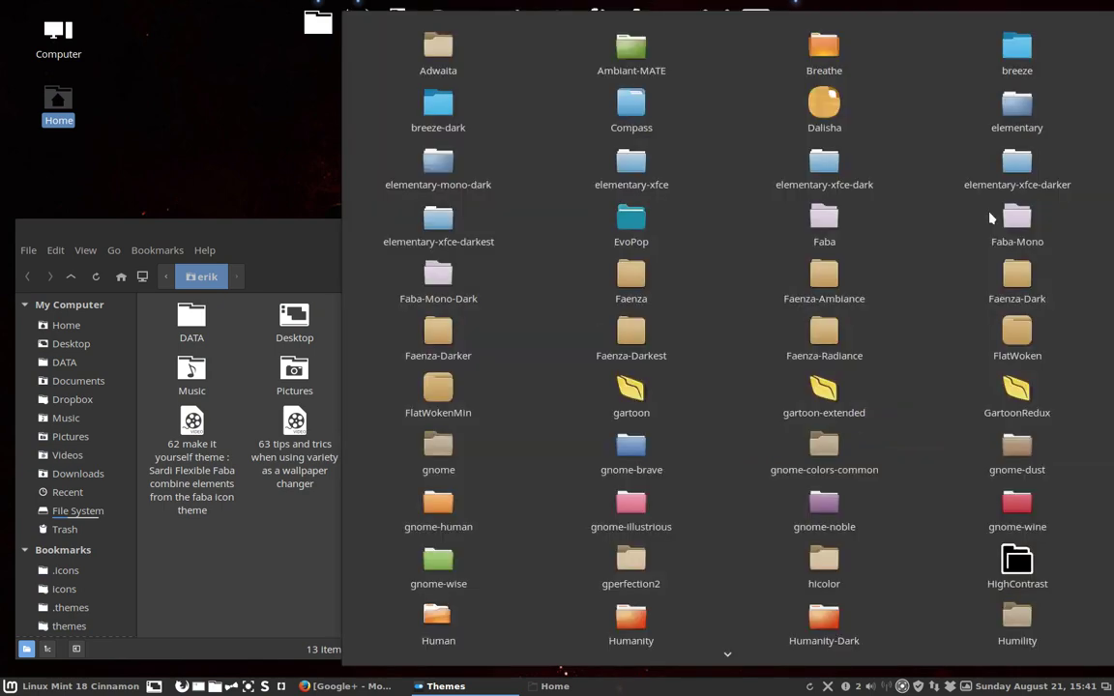
{"action": "scroll", "coordinate": [920, 371], "scroll_direction": "down", "scroll_amount": 5}
{"action": "scroll", "coordinate": [920, 371], "scroll_direction": "down", "scroll_amount": 5}
{"action": "scroll", "coordinate": [920, 371], "scroll_direction": "down", "scroll_amount": 3}
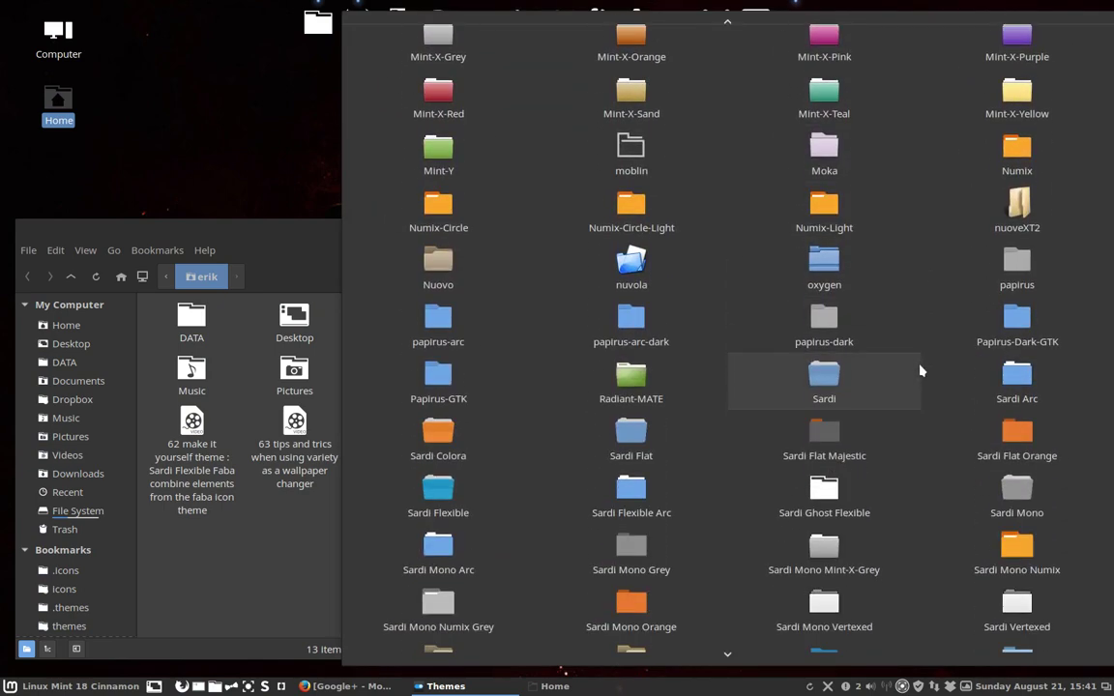
{"action": "left_click", "coordinate": [999, 499]}
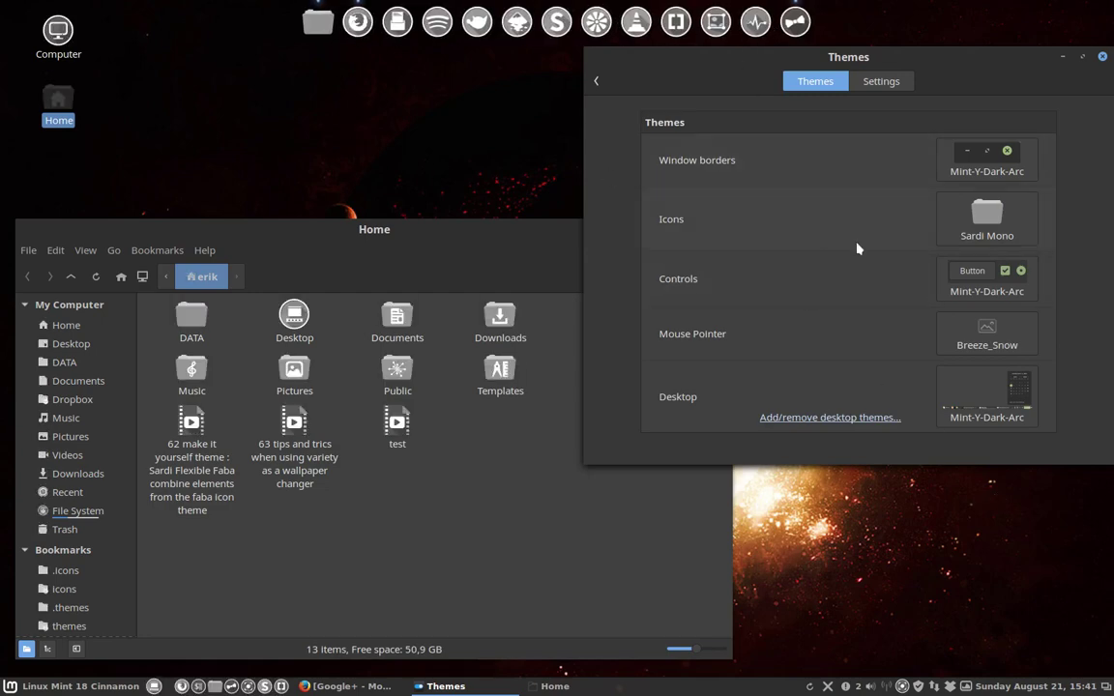
- Apply the Sardi Mono Grey icon theme
{"action": "left_click", "coordinate": [987, 219]}
{"action": "scroll", "coordinate": [921, 339], "scroll_direction": "down", "scroll_amount": 5}
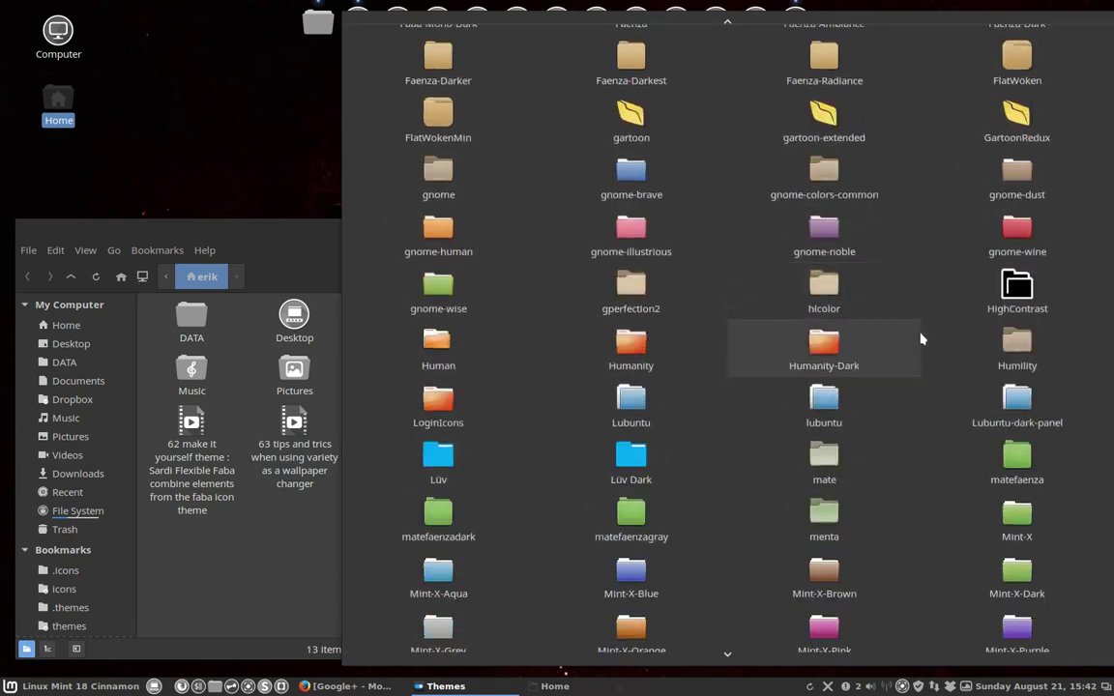
{"action": "scroll", "coordinate": [921, 338], "scroll_direction": "down", "scroll_amount": 5}
{"action": "scroll", "coordinate": [921, 339], "scroll_direction": "down", "scroll_amount": 3}
{"action": "scroll", "coordinate": [921, 338], "scroll_direction": "down", "scroll_amount": 2}
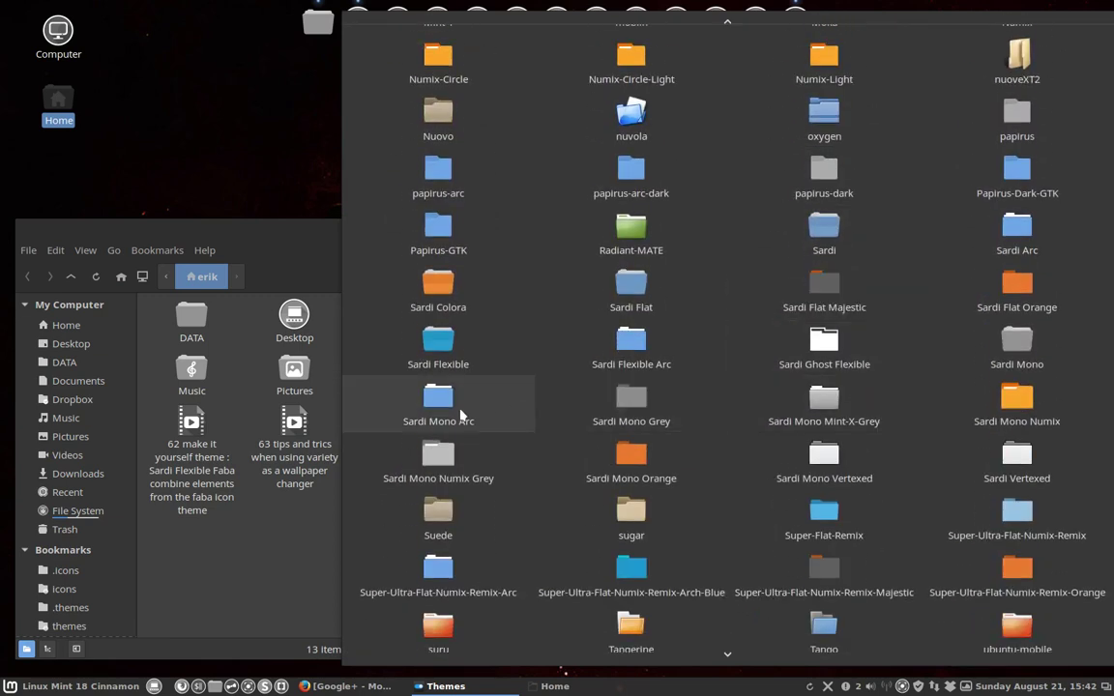
{"action": "left_click", "coordinate": [630, 404]}
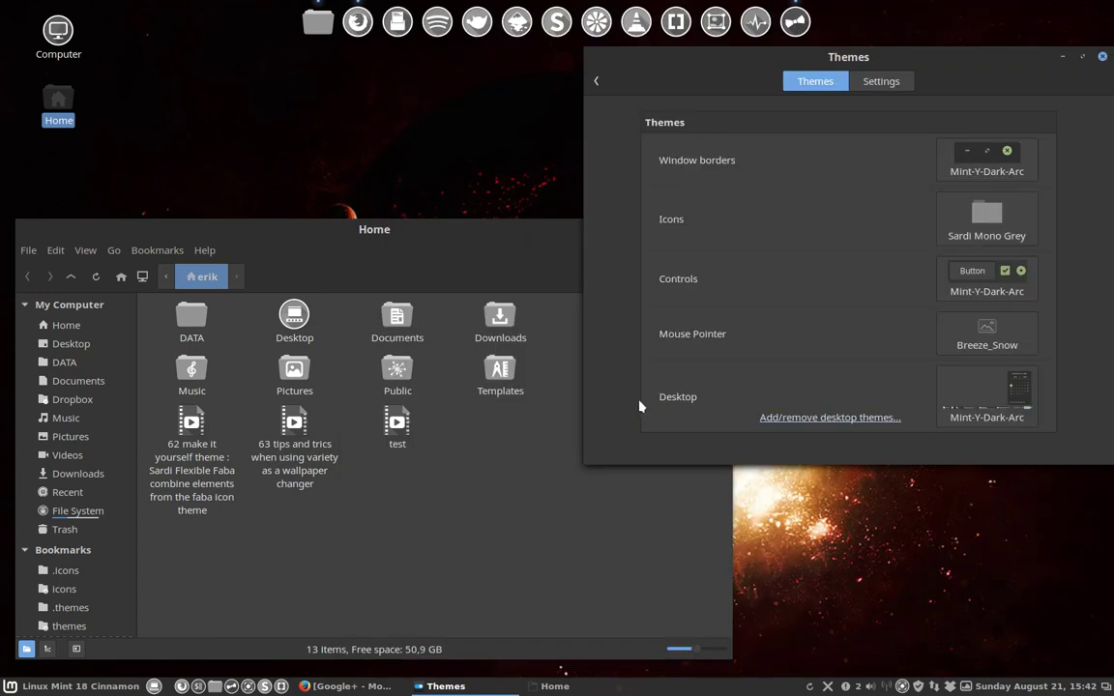
- Switch the icons to Sardi Mono Mint-X-Grey
{"action": "left_click", "coordinate": [982, 229]}
{"action": "scroll", "coordinate": [798, 551], "scroll_direction": "down", "scroll_amount": 5}
{"action": "scroll", "coordinate": [798, 552], "scroll_direction": "down", "scroll_amount": 8}
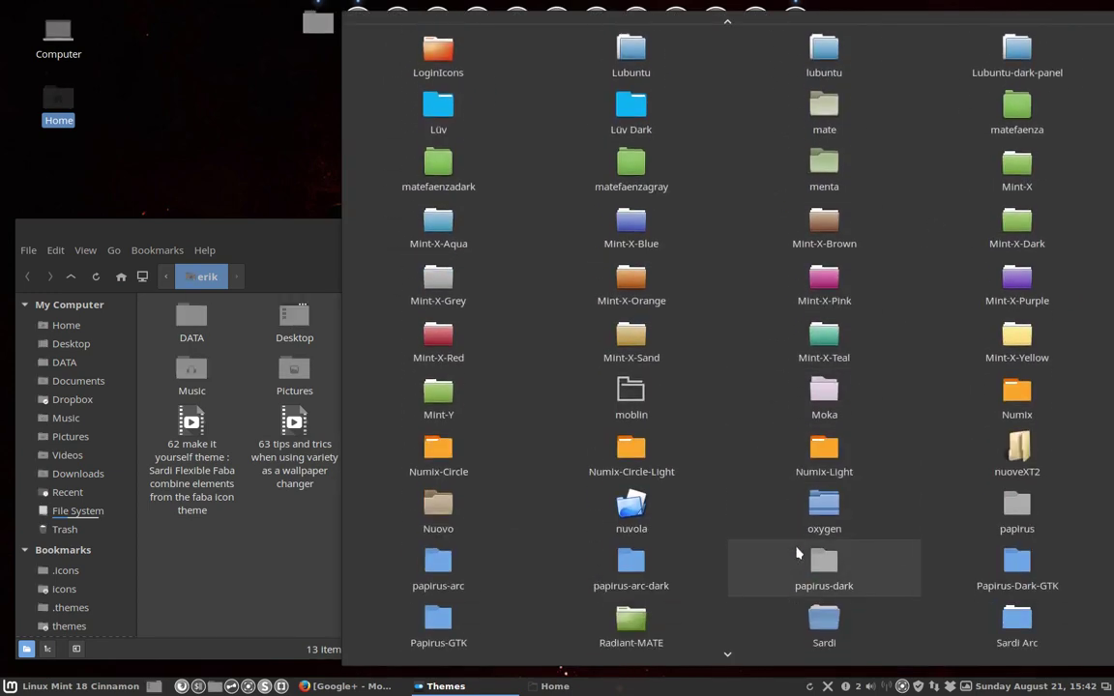
{"action": "scroll", "coordinate": [798, 554], "scroll_direction": "down", "scroll_amount": 5}
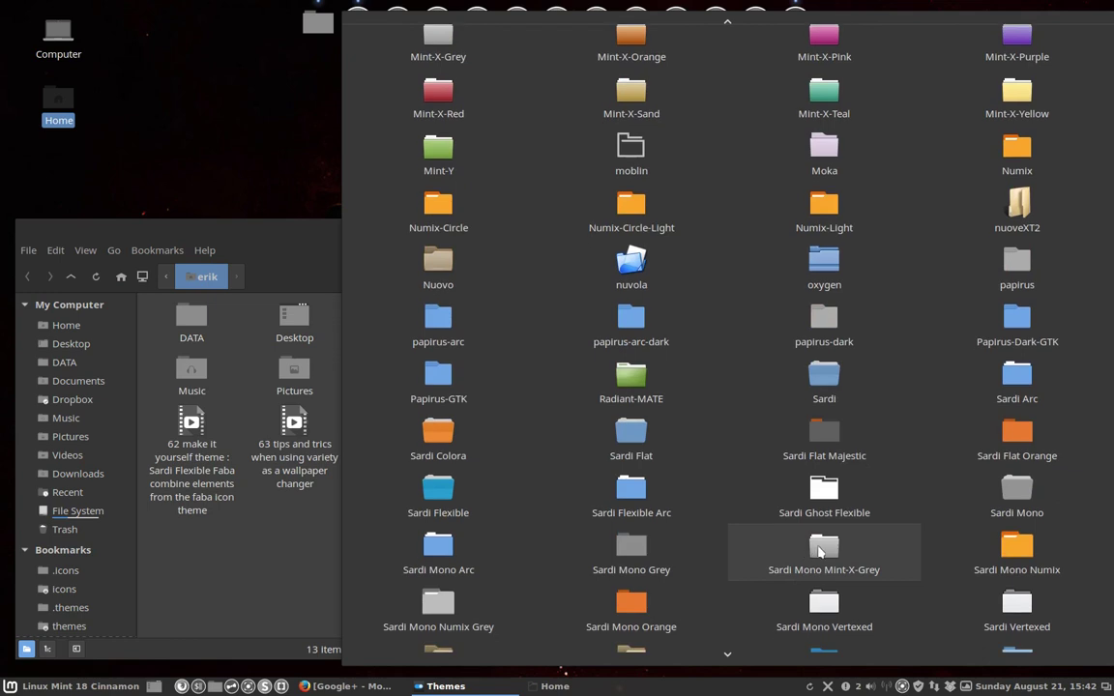
{"action": "left_click", "coordinate": [820, 553]}
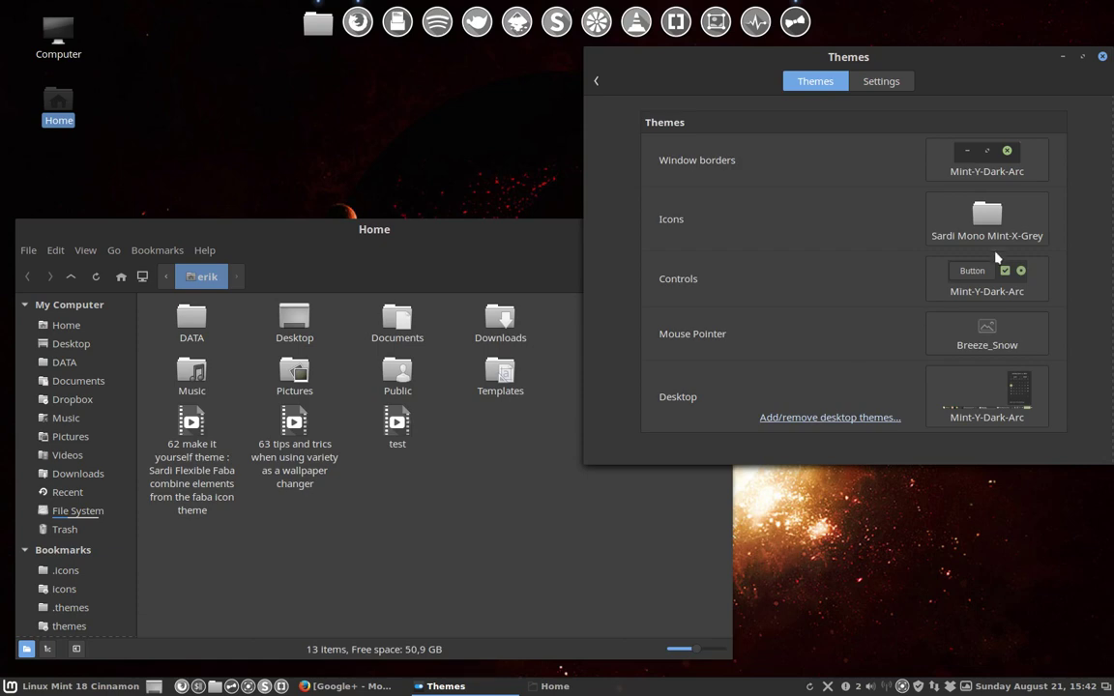
- Switch the icons to Sardi Mono Numix, turning the Home folders orange
{"action": "left_click", "coordinate": [894, 204]}
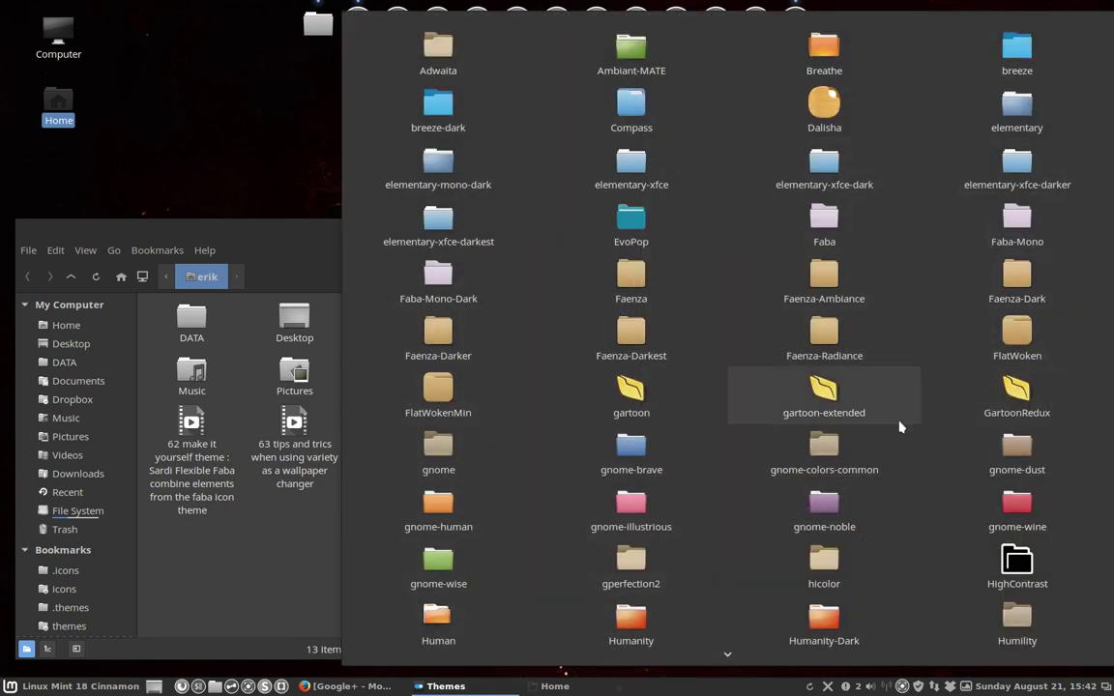
{"action": "scroll", "coordinate": [899, 426], "scroll_direction": "down", "scroll_amount": 5}
{"action": "scroll", "coordinate": [898, 427], "scroll_direction": "down", "scroll_amount": 5}
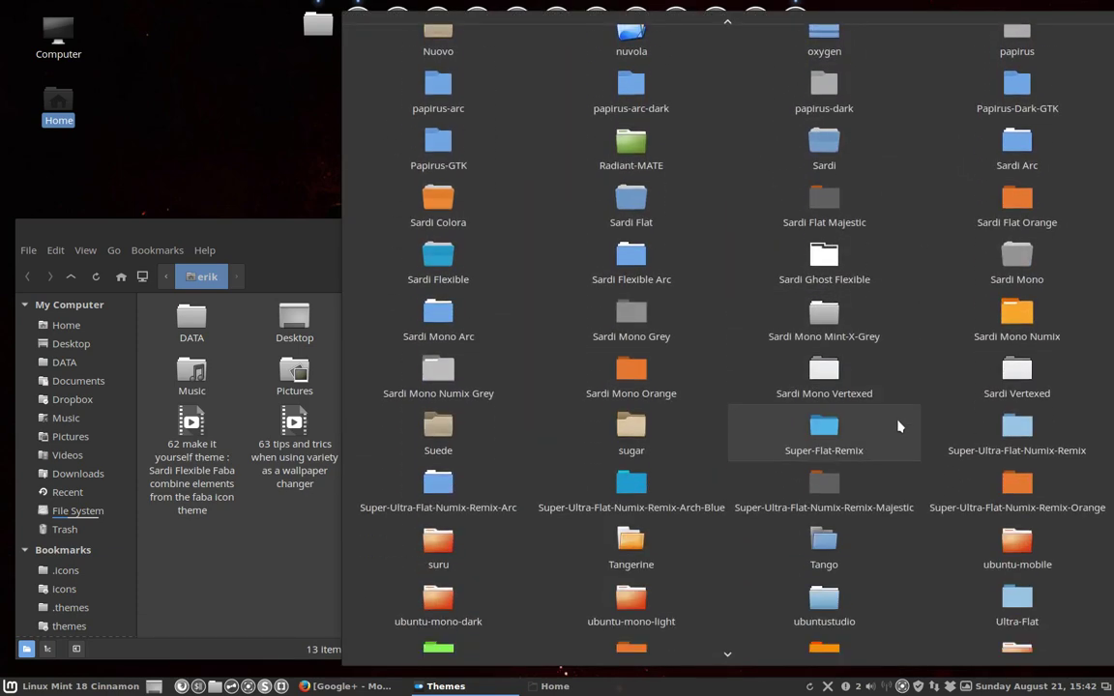
{"action": "scroll", "coordinate": [897, 426], "scroll_direction": "down", "scroll_amount": 2}
{"action": "scroll", "coordinate": [898, 426], "scroll_direction": "up", "scroll_amount": 1}
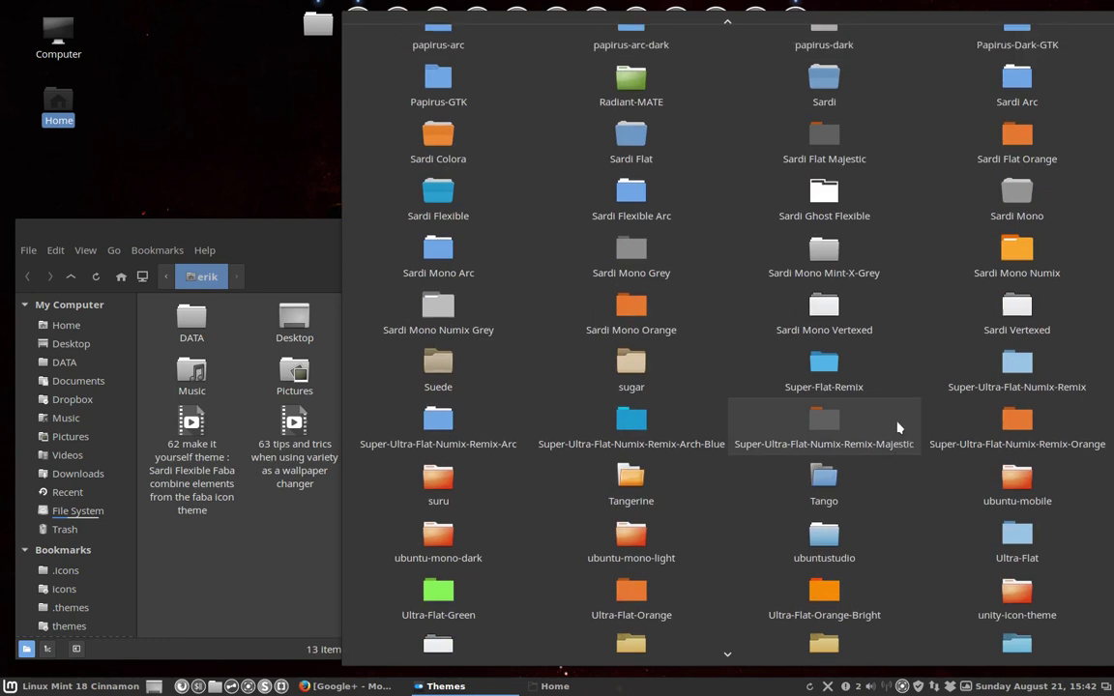
{"action": "scroll", "coordinate": [898, 426], "scroll_direction": "up", "scroll_amount": 1}
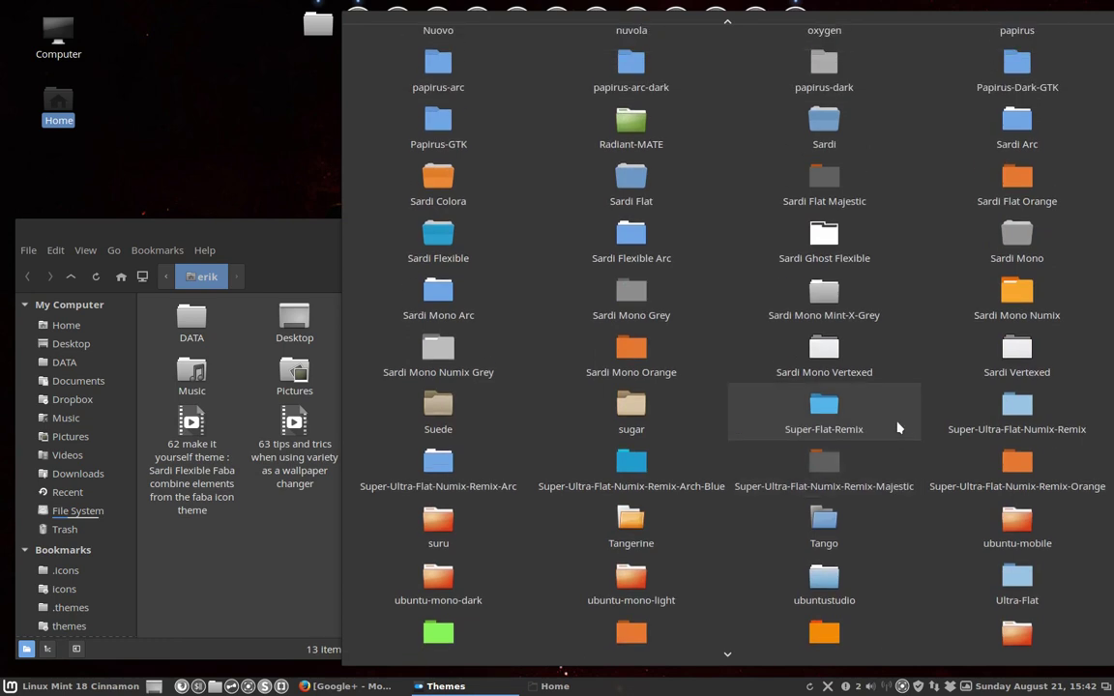
{"action": "left_click", "coordinate": [1017, 302]}
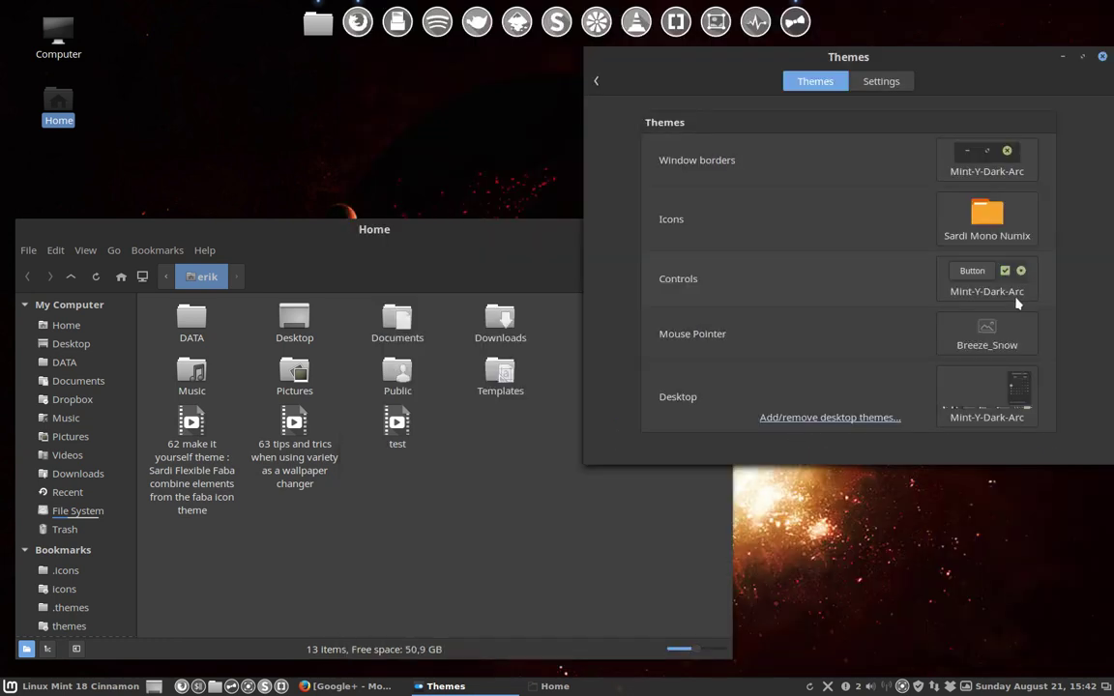
- Apply the Sardi Mono Numix Grey icon theme
{"action": "left_click", "coordinate": [986, 218]}
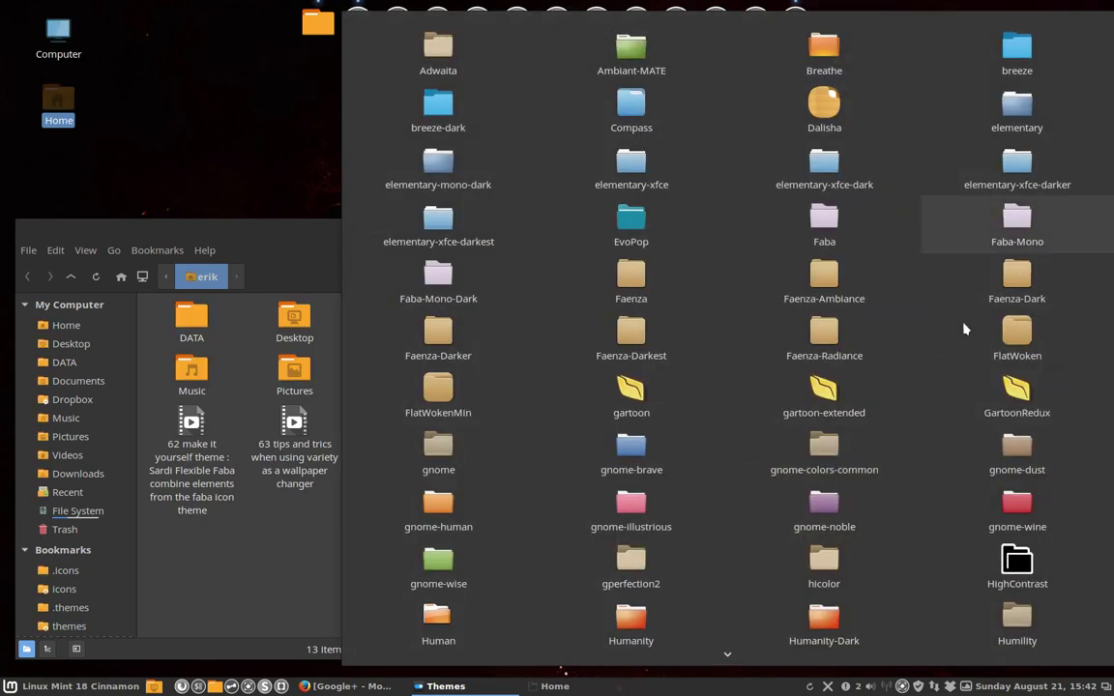
{"action": "scroll", "coordinate": [946, 423], "scroll_direction": "down", "scroll_amount": 1}
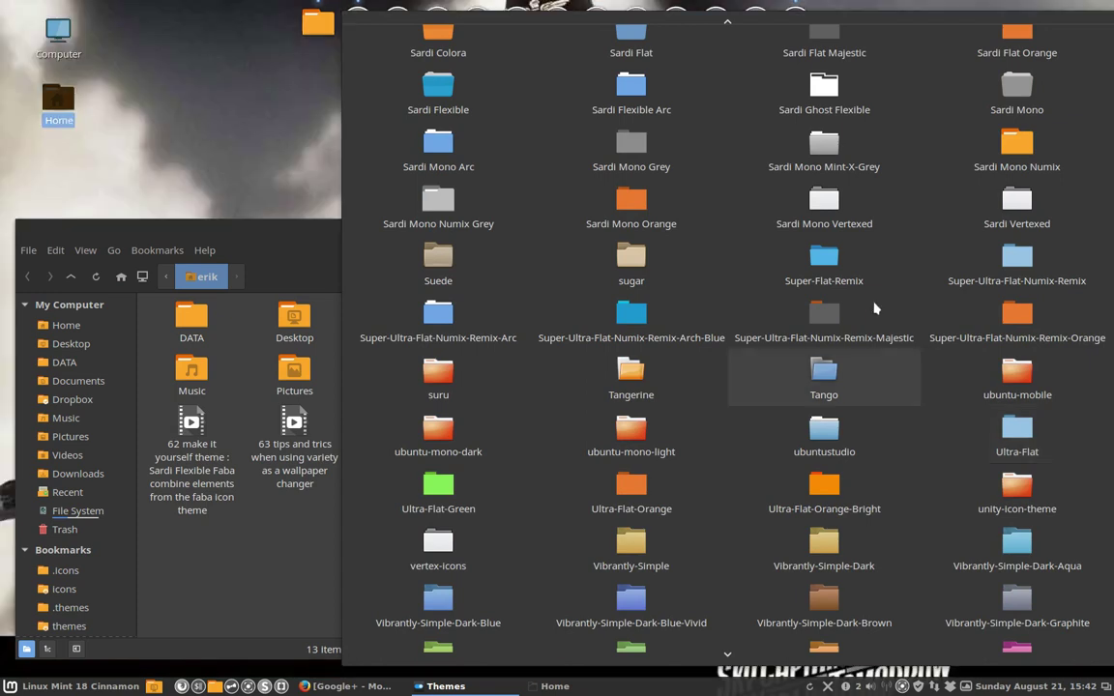
{"action": "left_click", "coordinate": [439, 205]}
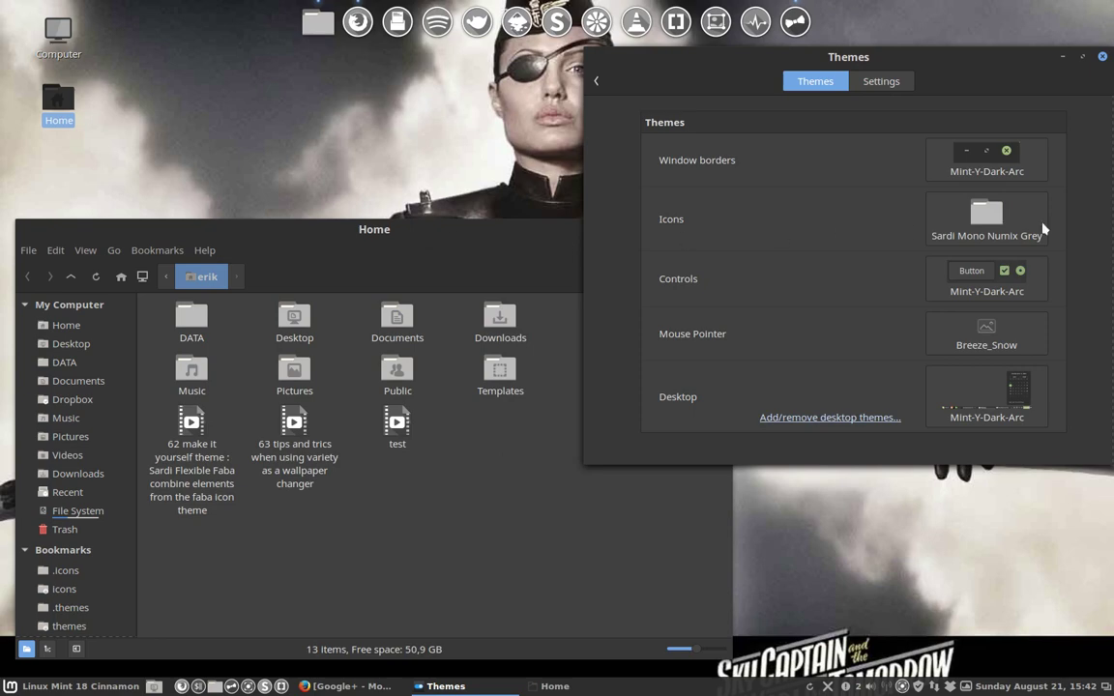
- Switch the icon theme to Sardi Mono Orange
{"action": "left_click", "coordinate": [1015, 225]}
{"action": "scroll", "coordinate": [1016, 232], "scroll_direction": "down", "scroll_amount": 2}
{"action": "scroll", "coordinate": [932, 280], "scroll_direction": "down", "scroll_amount": 5}
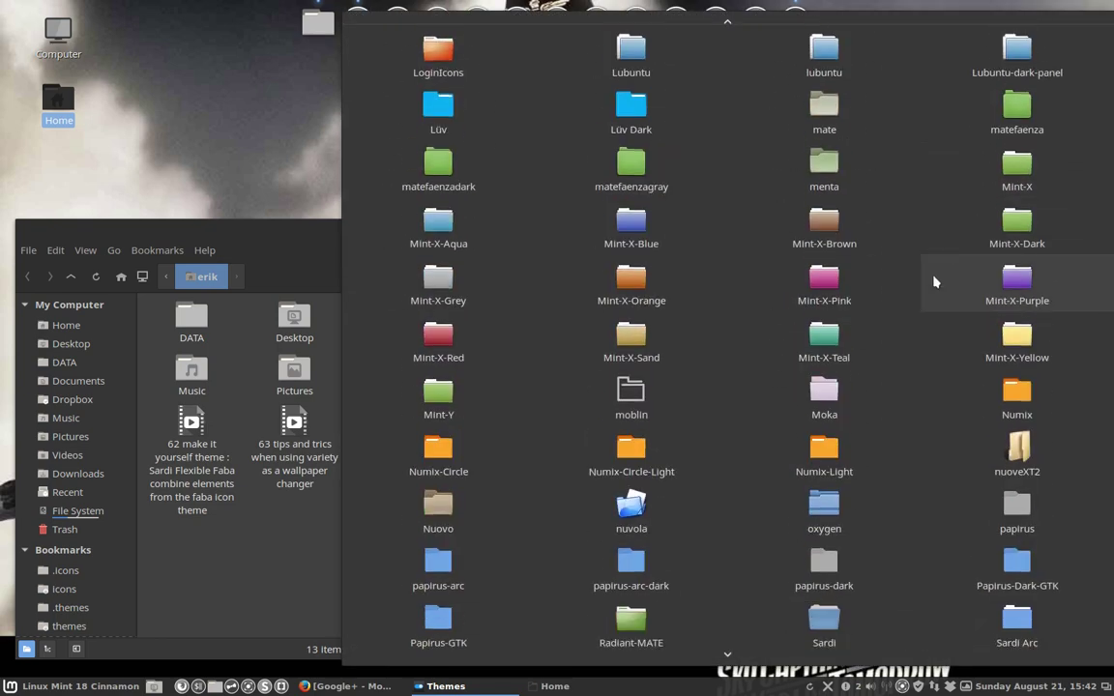
{"action": "scroll", "coordinate": [933, 282], "scroll_direction": "down", "scroll_amount": 5}
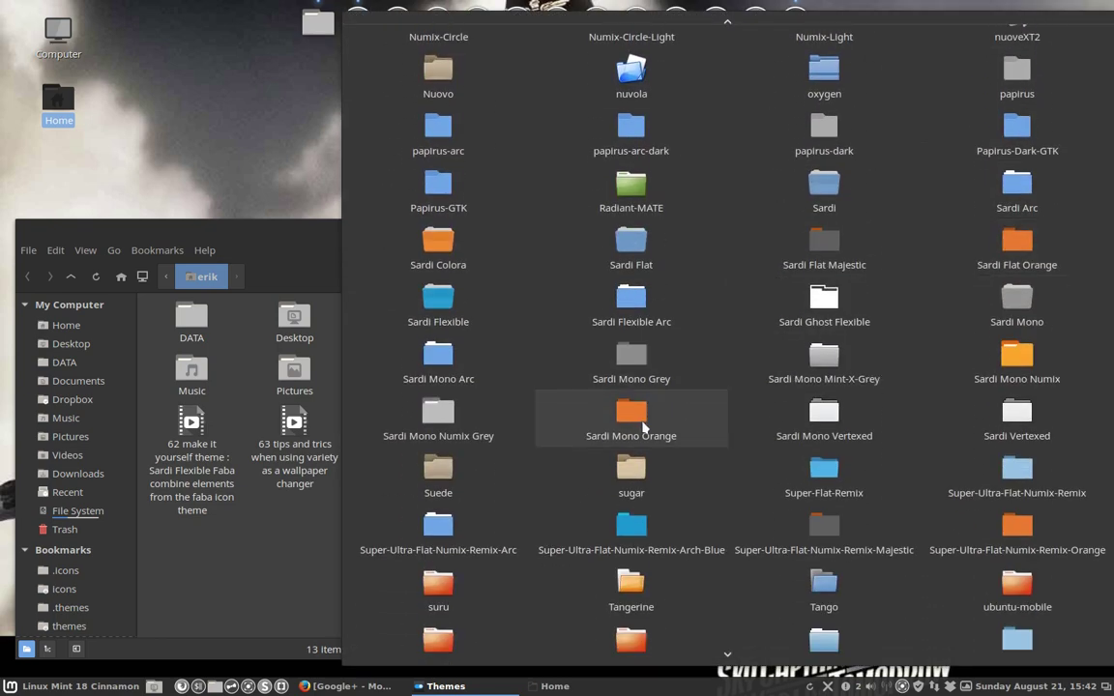
{"action": "left_click", "coordinate": [644, 428]}
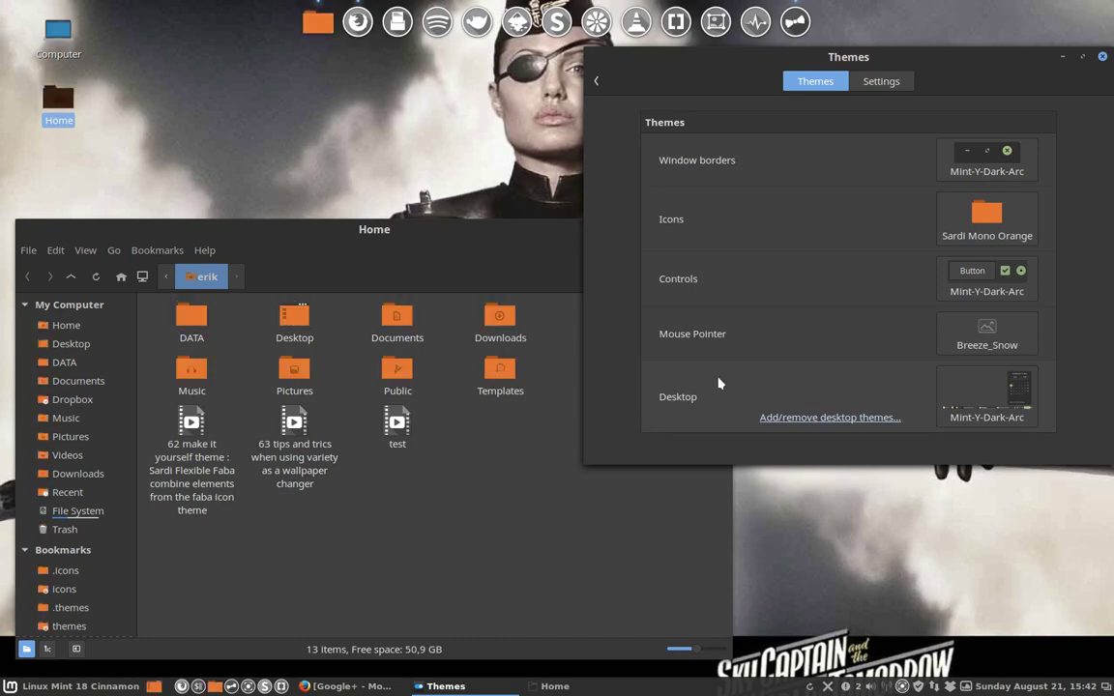
- Reopen the icon theme grid and scroll down through the remaining themes
{"action": "left_click", "coordinate": [992, 220]}
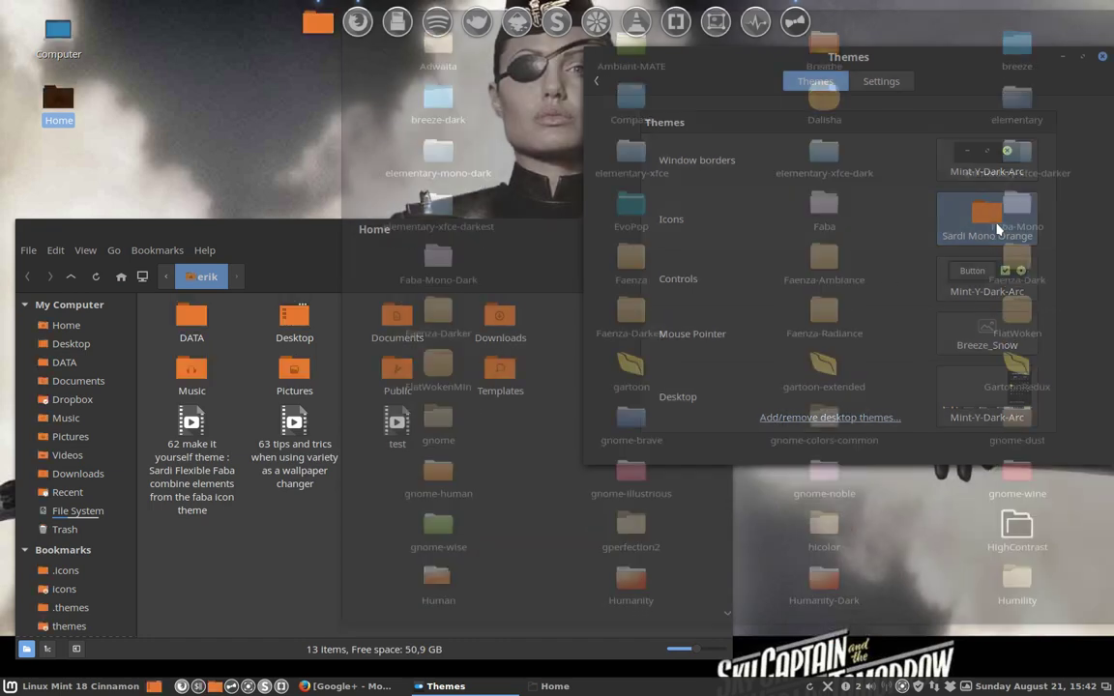
{"action": "scroll", "coordinate": [803, 458], "scroll_direction": "down", "scroll_amount": 1}
{"action": "scroll", "coordinate": [802, 459], "scroll_direction": "down", "scroll_amount": 3}
{"action": "scroll", "coordinate": [803, 458], "scroll_direction": "down", "scroll_amount": 5}
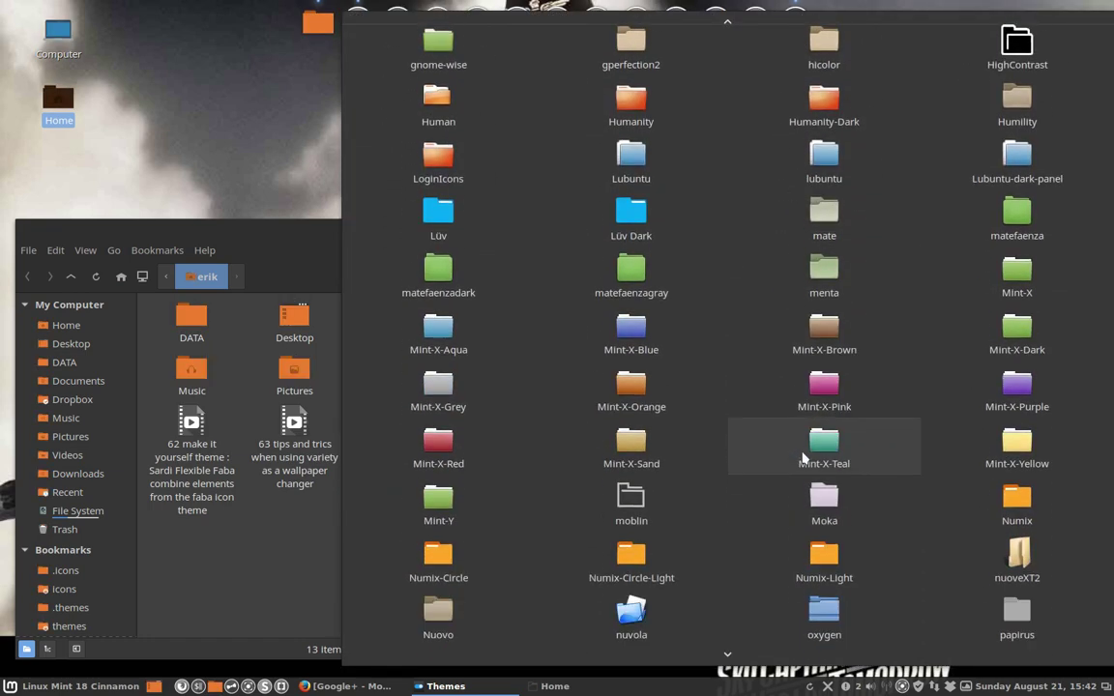
{"action": "scroll", "coordinate": [803, 459], "scroll_direction": "down", "scroll_amount": 5}
{"action": "scroll", "coordinate": [803, 459], "scroll_direction": "down", "scroll_amount": 3}
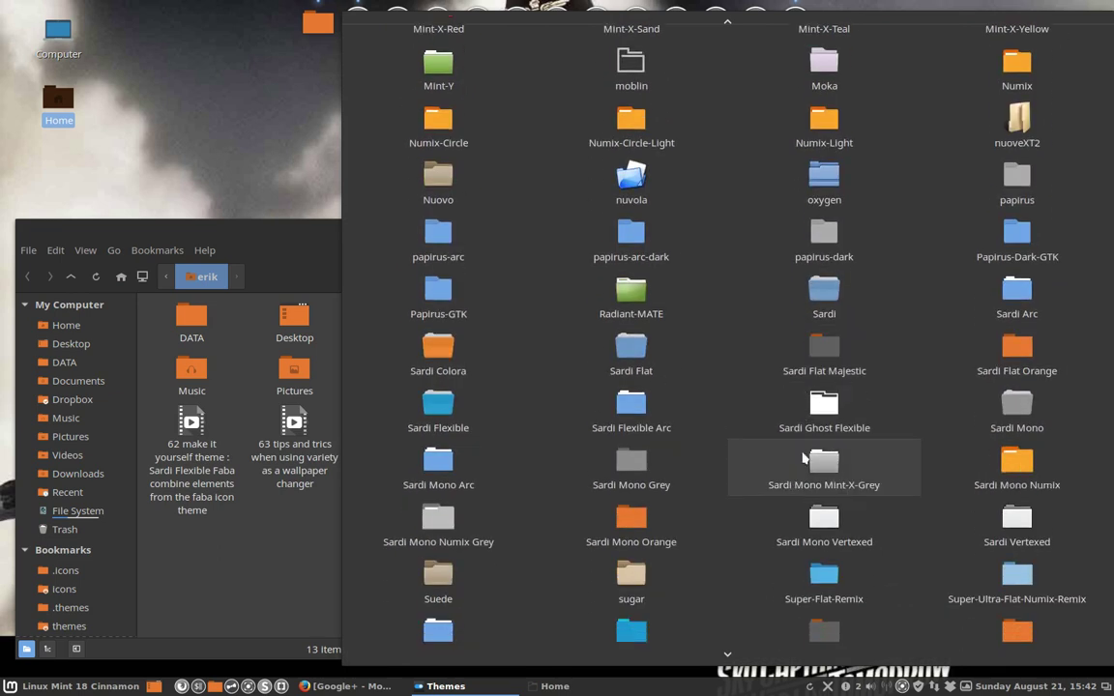
- Apply Sardi Mono Vertexed, then Sardi Vertexed with white Home folders, and reopen the icon grid
{"action": "left_click", "coordinate": [820, 524]}
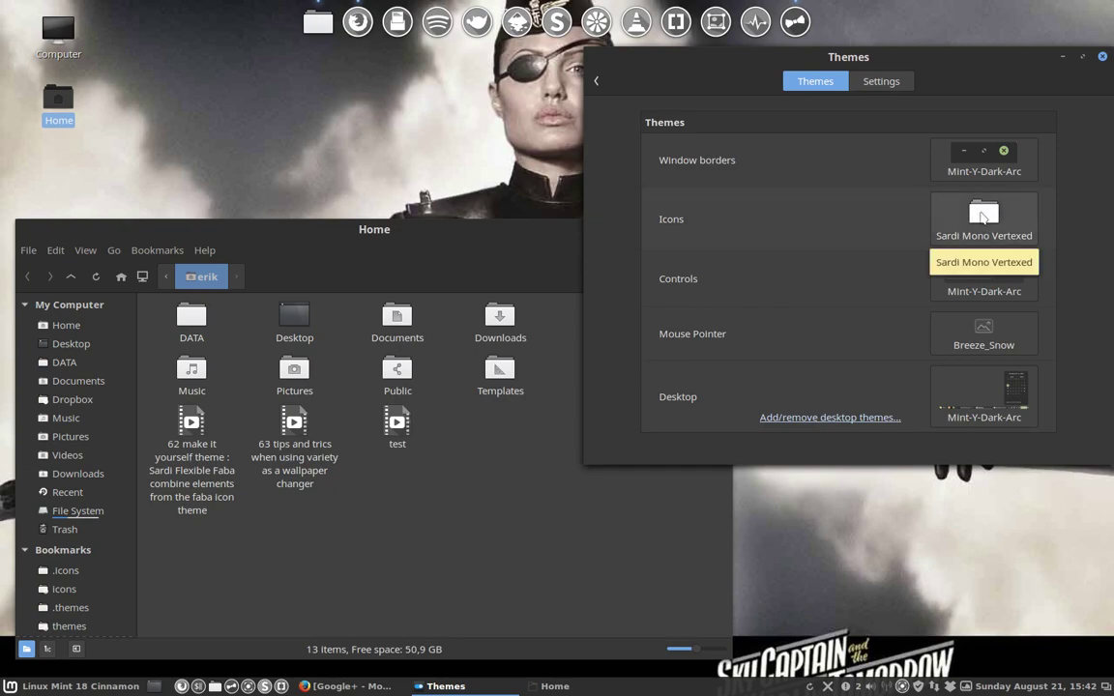
{"action": "left_click", "coordinate": [984, 216]}
{"action": "scroll", "coordinate": [967, 232], "scroll_direction": "down", "scroll_amount": 10}
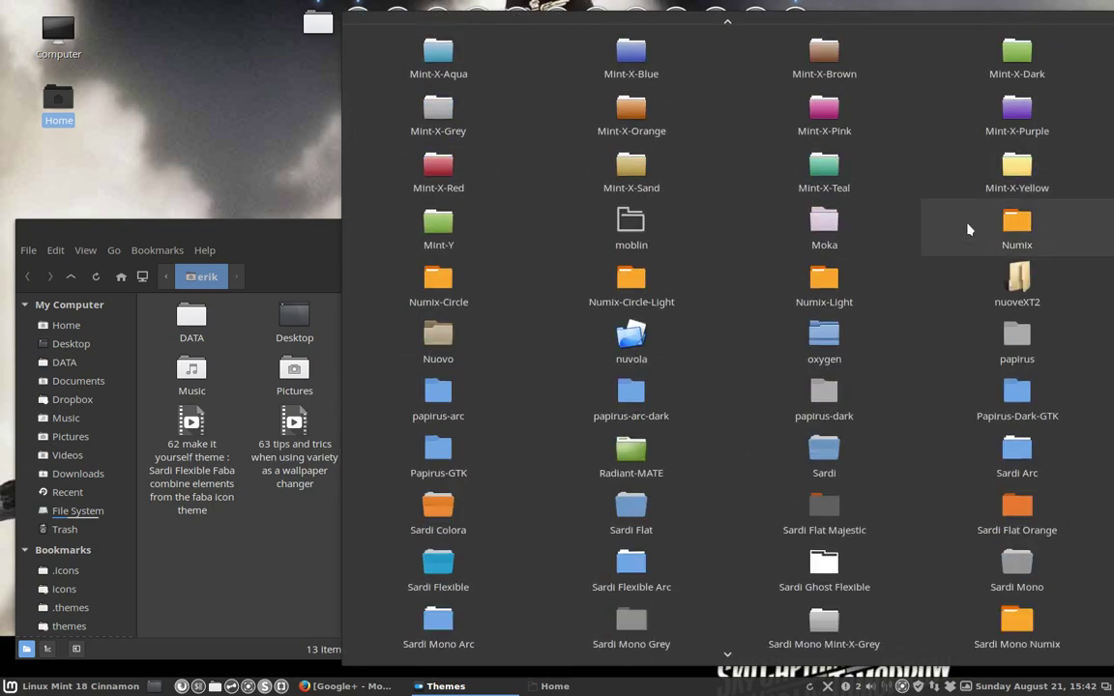
{"action": "scroll", "coordinate": [963, 236], "scroll_direction": "down", "scroll_amount": 5}
{"action": "scroll", "coordinate": [963, 236], "scroll_direction": "down", "scroll_amount": 3}
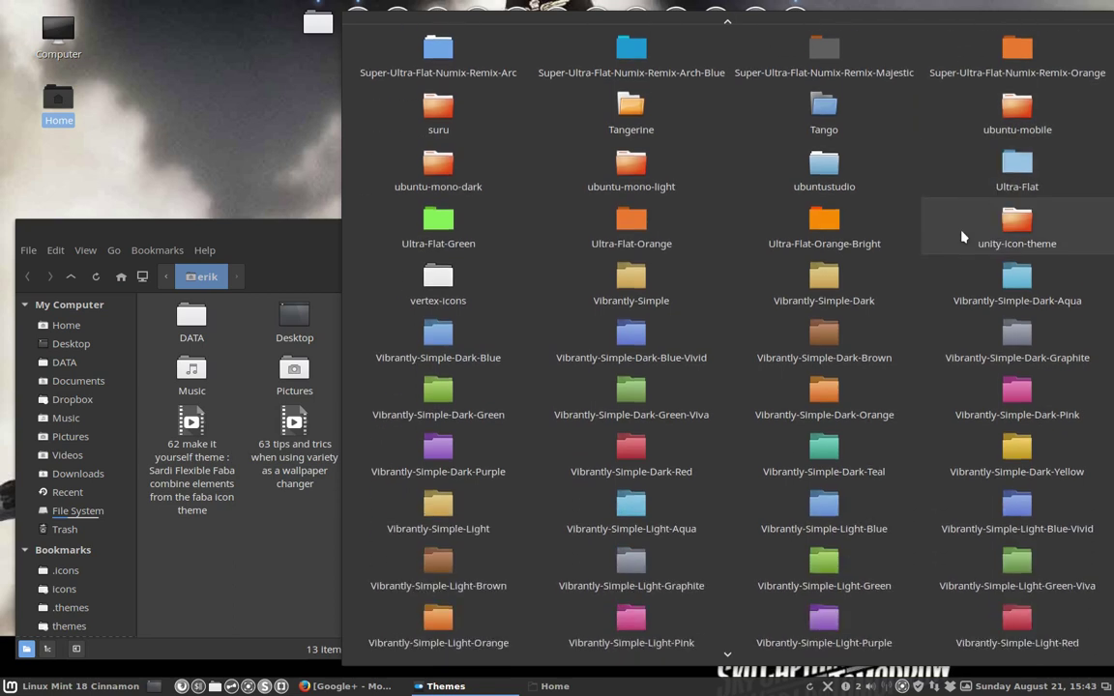
{"action": "scroll", "coordinate": [956, 240], "scroll_direction": "up", "scroll_amount": 2}
{"action": "scroll", "coordinate": [953, 240], "scroll_direction": "up", "scroll_amount": 2}
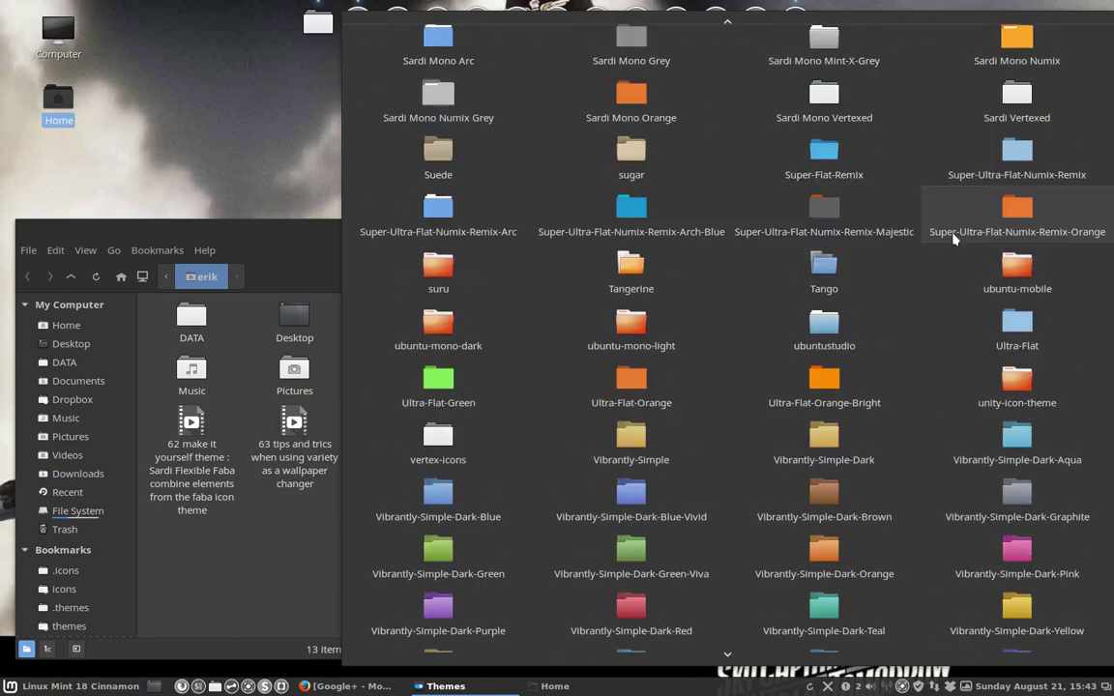
{"action": "scroll", "coordinate": [953, 240], "scroll_direction": "up", "scroll_amount": 1}
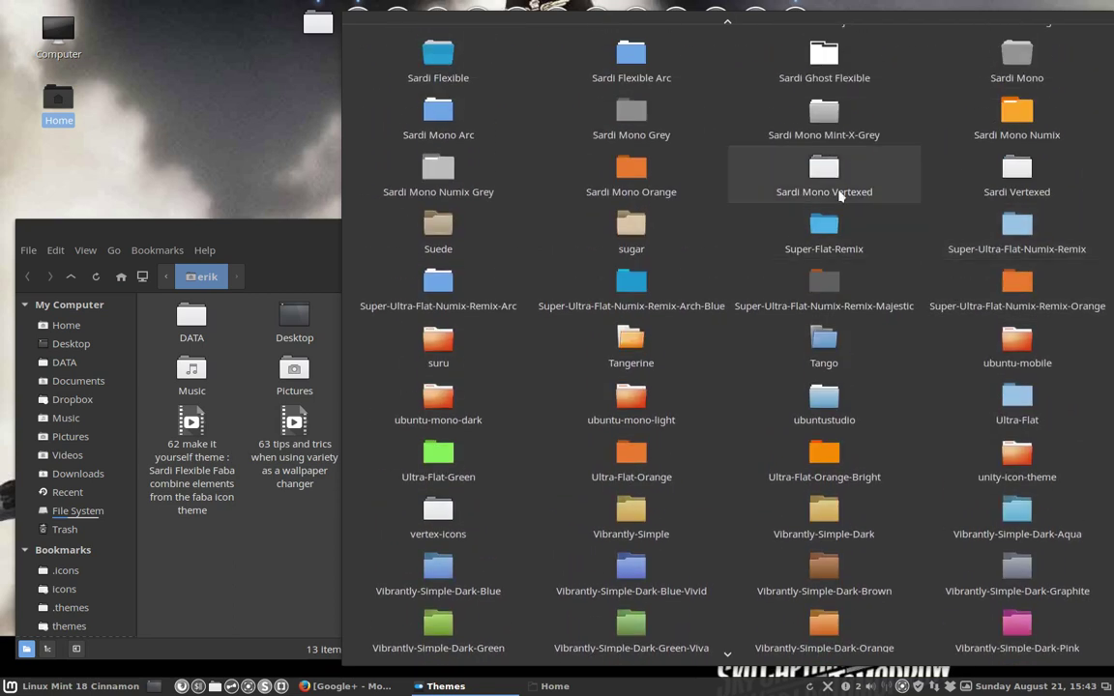
{"action": "left_click", "coordinate": [1015, 174]}
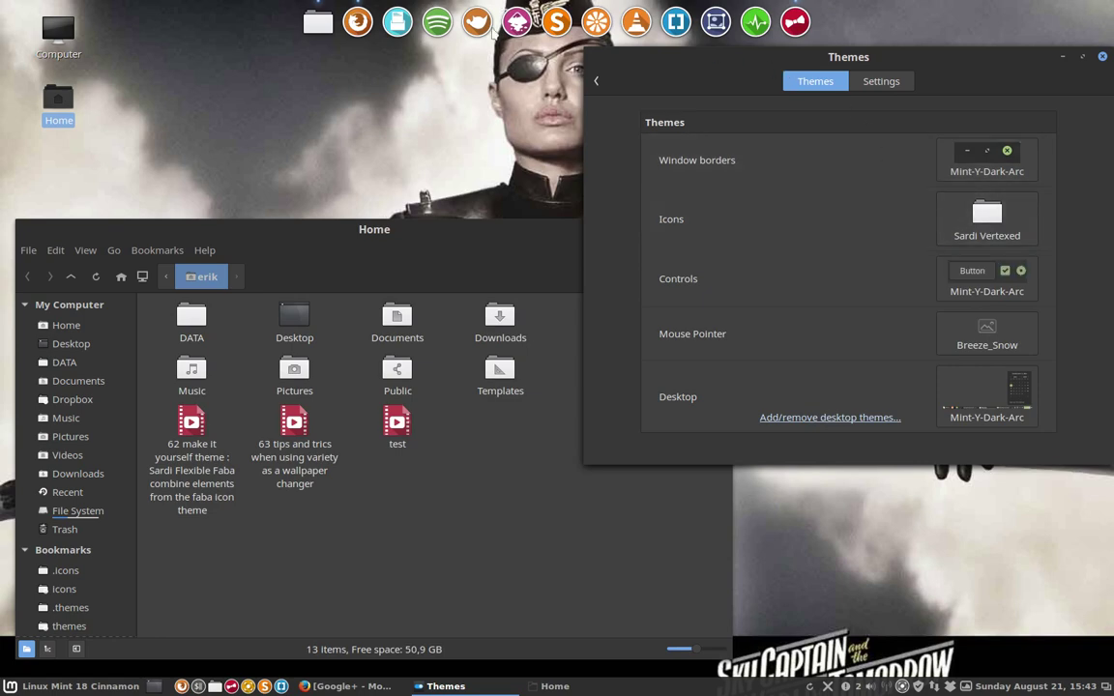
{"action": "left_click", "coordinate": [995, 218]}
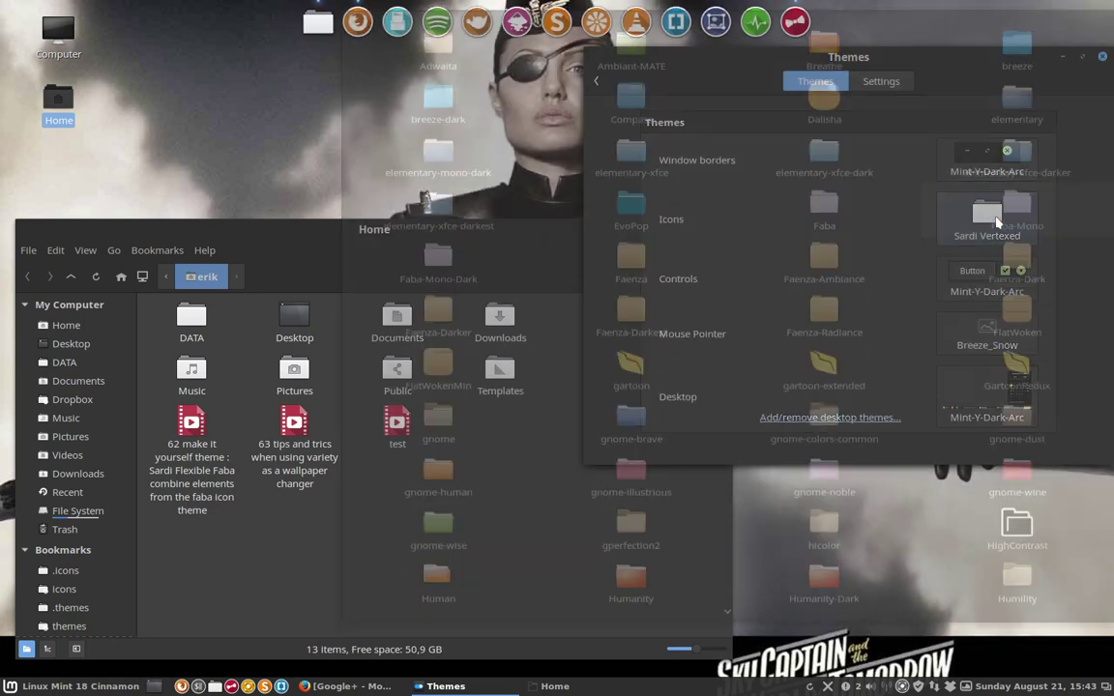
{"action": "scroll", "coordinate": [931, 380], "scroll_direction": "down", "scroll_amount": 3}
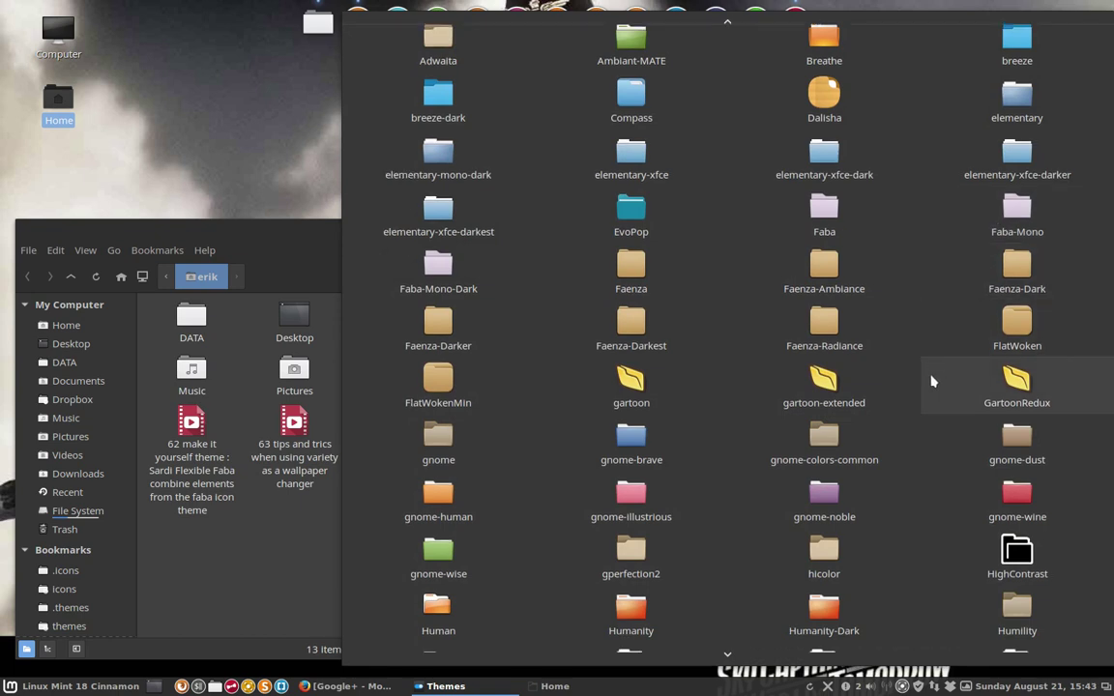
{"action": "scroll", "coordinate": [931, 380], "scroll_direction": "down", "scroll_amount": 2}
{"action": "scroll", "coordinate": [931, 380], "scroll_direction": "down", "scroll_amount": 3}
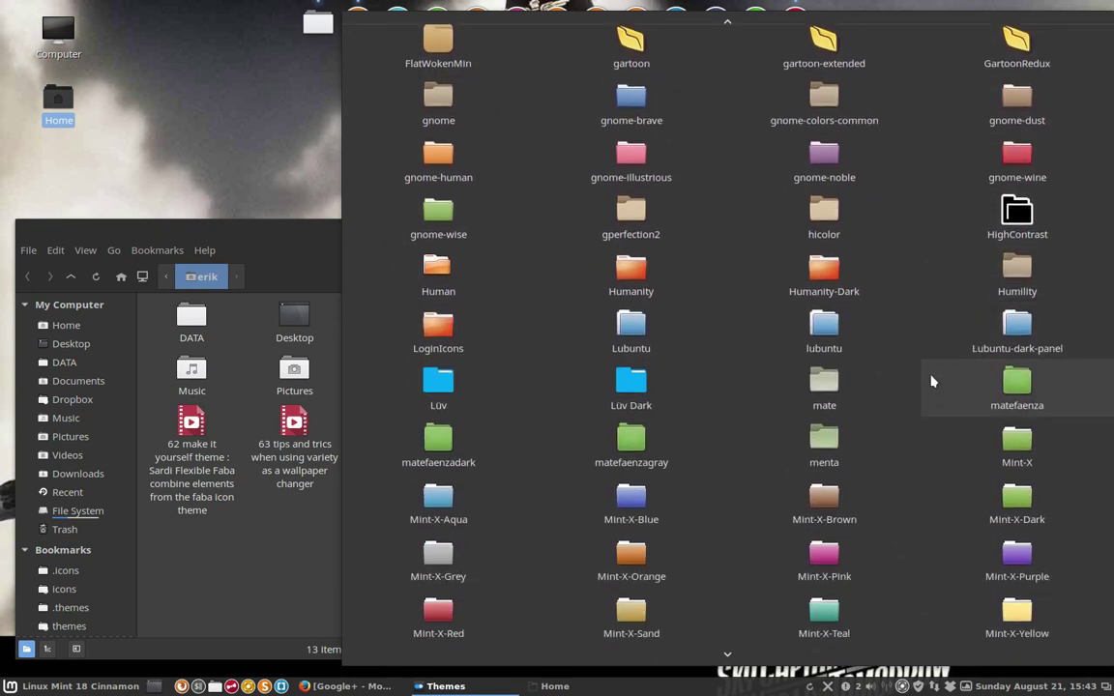
{"action": "scroll", "coordinate": [932, 380], "scroll_direction": "down", "scroll_amount": 3}
{"action": "scroll", "coordinate": [932, 380], "scroll_direction": "down", "scroll_amount": 3}
{"action": "scroll", "coordinate": [932, 383], "scroll_direction": "down", "scroll_amount": 3}
{"action": "scroll", "coordinate": [931, 383], "scroll_direction": "down", "scroll_amount": 3}
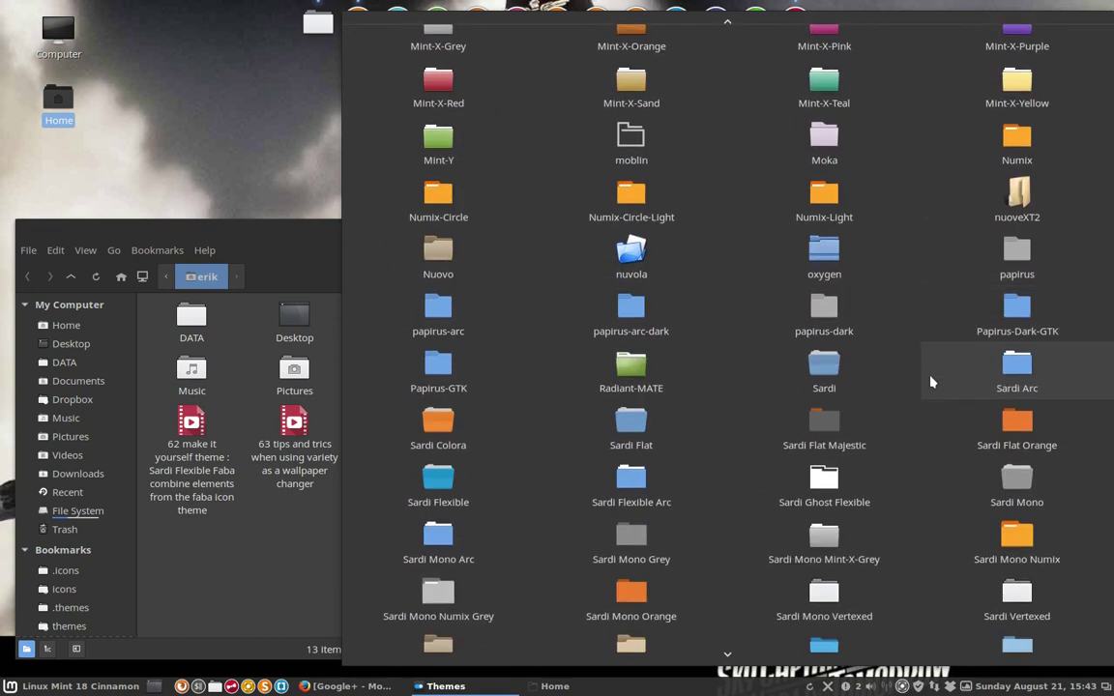
{"action": "scroll", "coordinate": [932, 382], "scroll_direction": "down", "scroll_amount": 3}
{"action": "scroll", "coordinate": [929, 384], "scroll_direction": "down", "scroll_amount": 1}
{"action": "scroll", "coordinate": [925, 383], "scroll_direction": "down", "scroll_amount": 4}
{"action": "scroll", "coordinate": [925, 383], "scroll_direction": "down", "scroll_amount": 2}
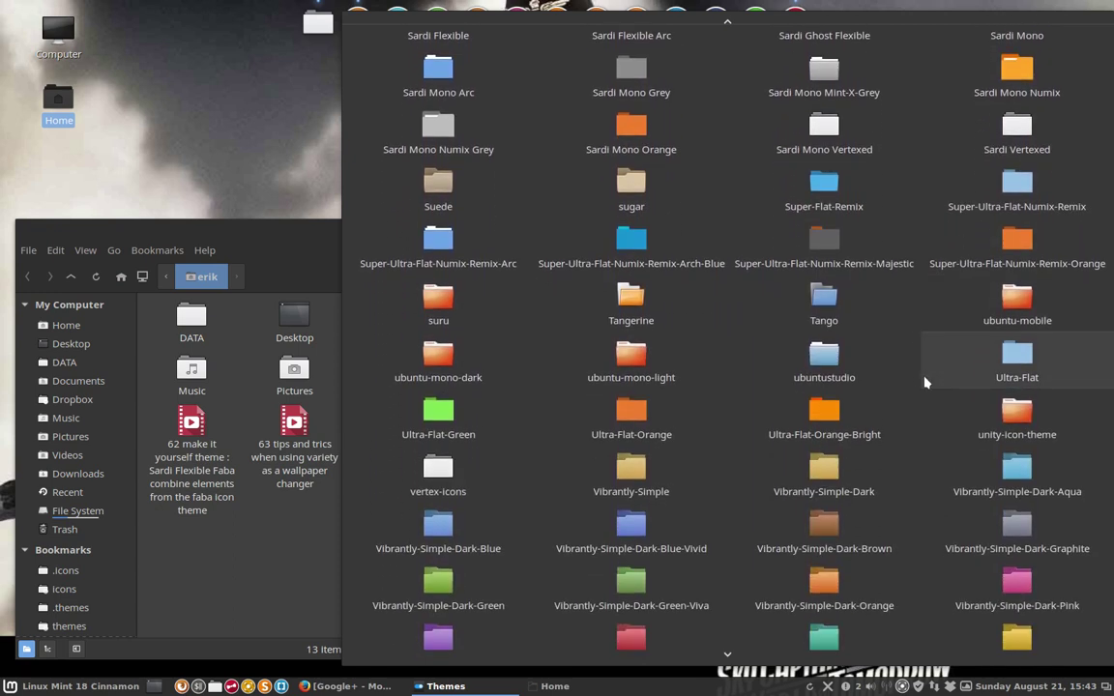
{"action": "scroll", "coordinate": [921, 382], "scroll_direction": "down", "scroll_amount": 1}
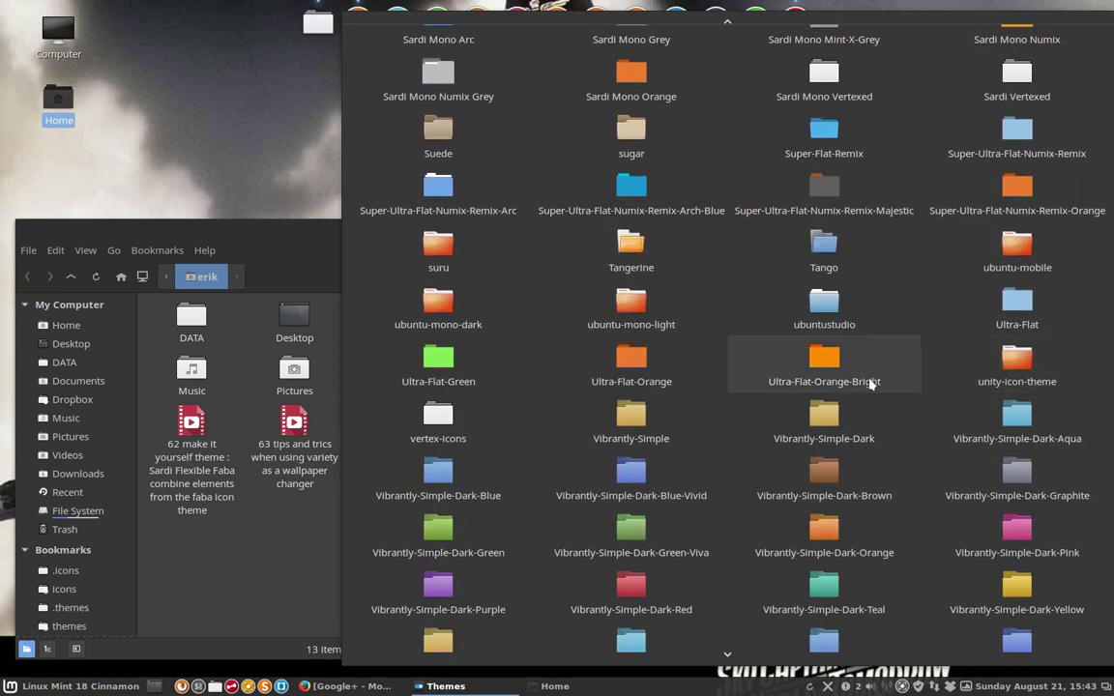
{"action": "scroll", "coordinate": [870, 384], "scroll_direction": "down", "scroll_amount": 3}
{"action": "scroll", "coordinate": [870, 384], "scroll_direction": "down", "scroll_amount": 3}
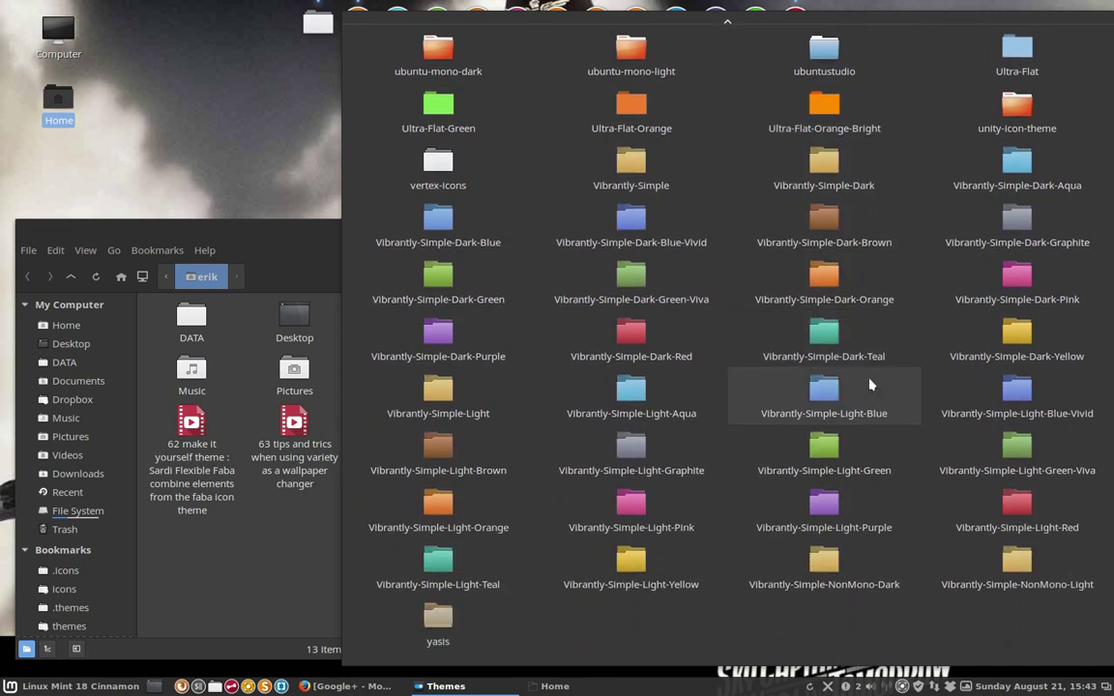
{"action": "scroll", "coordinate": [869, 385], "scroll_direction": "up", "scroll_amount": 1}
{"action": "scroll", "coordinate": [869, 385], "scroll_direction": "up", "scroll_amount": 6}
{"action": "scroll", "coordinate": [869, 385], "scroll_direction": "up", "scroll_amount": 8}
{"action": "scroll", "coordinate": [869, 385], "scroll_direction": "up", "scroll_amount": 8}
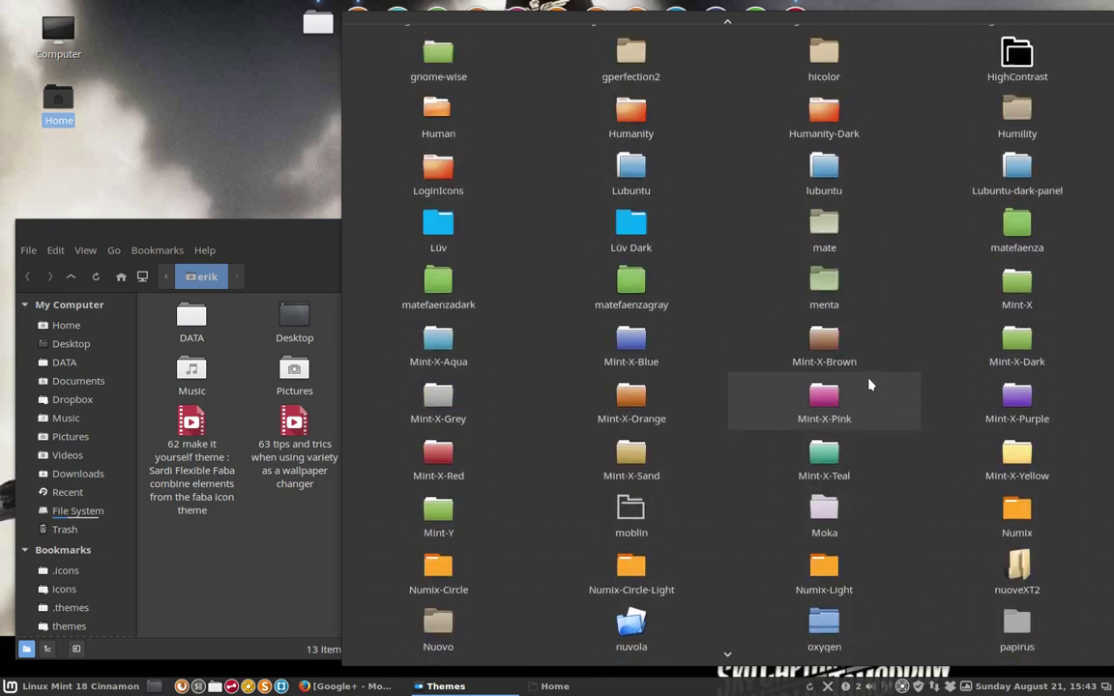
{"action": "scroll", "coordinate": [869, 385], "scroll_direction": "up", "scroll_amount": 4}
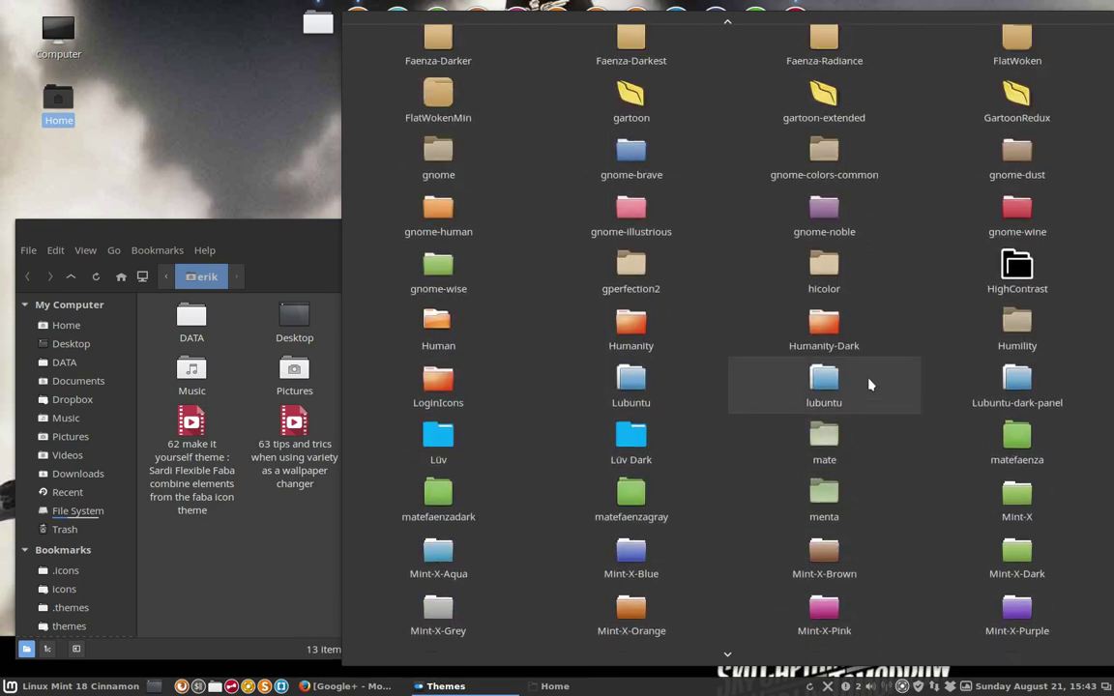
{"action": "left_click", "coordinate": [270, 255]}
- Select the sudo apt-get install *icon-theme* command in the Gartoon post on Google+
{"action": "left_click", "coordinate": [348, 686]}
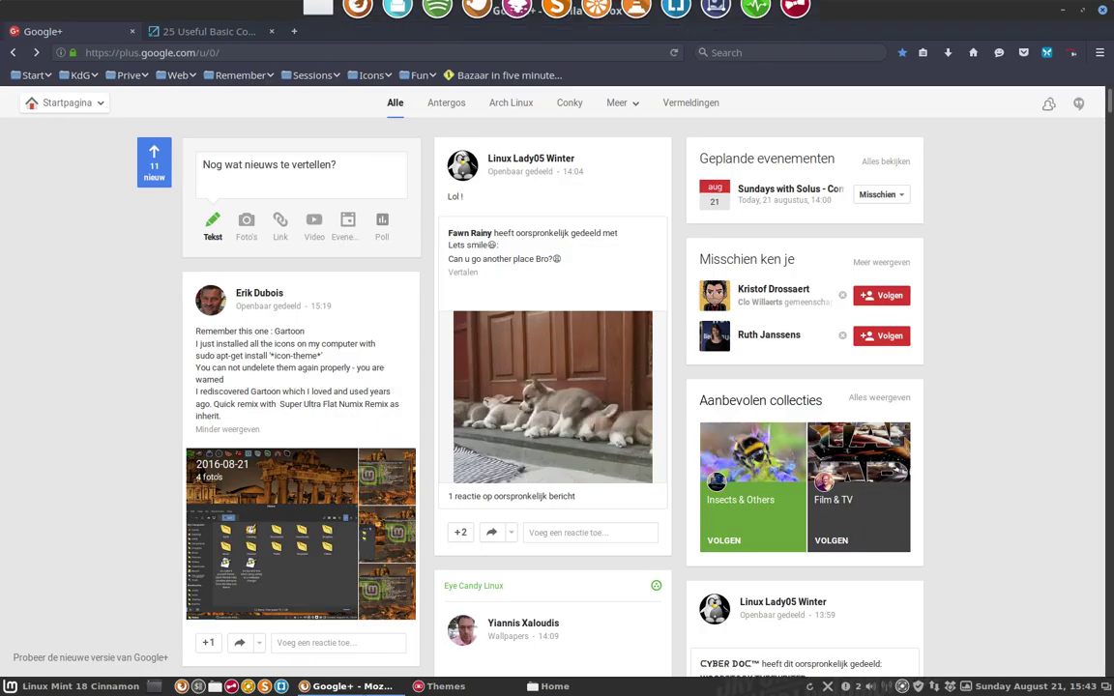
{"action": "left_click_drag", "start_coordinate": [323, 356], "coordinate": [190, 359]}
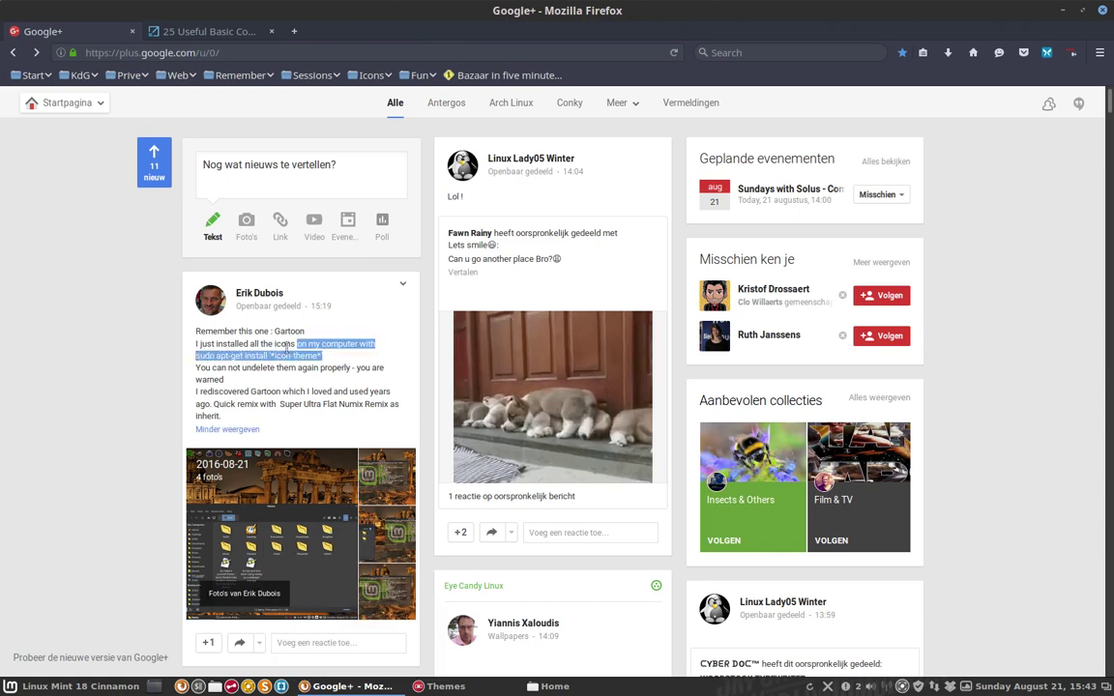